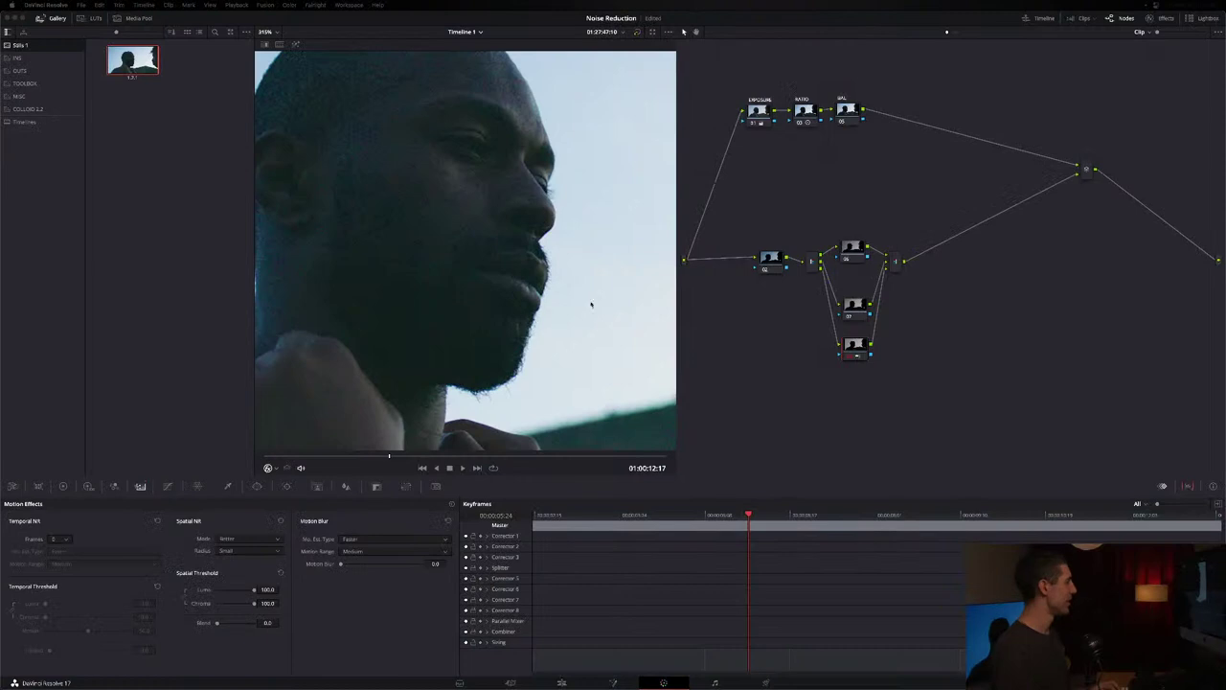
- Show the histogram scope and nudge the bottom parallel node slightly down-right
key("ctrl+shift+w")
left_click_drag(856, 353, 860, 362)
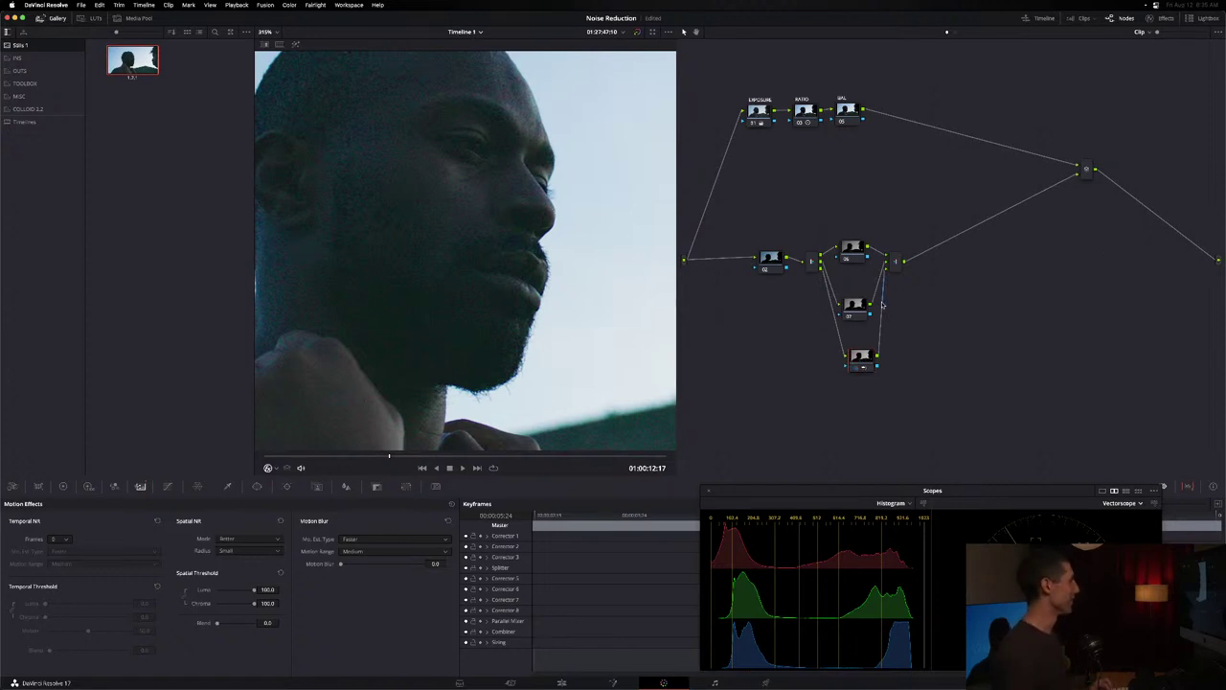
- Delete the old parallel node group and reconnect node 02 directly to the final mixer
left_click_drag(901, 377, 794, 219)
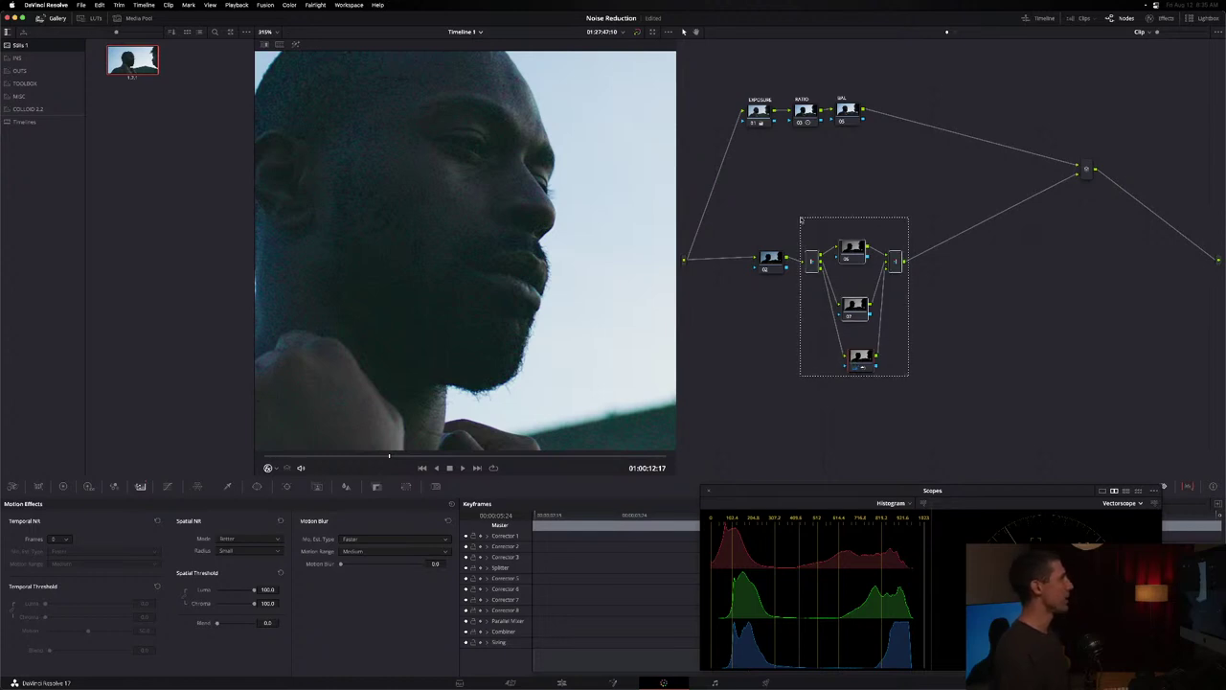
key("Delete")
left_click_drag(1075, 177, 754, 270)
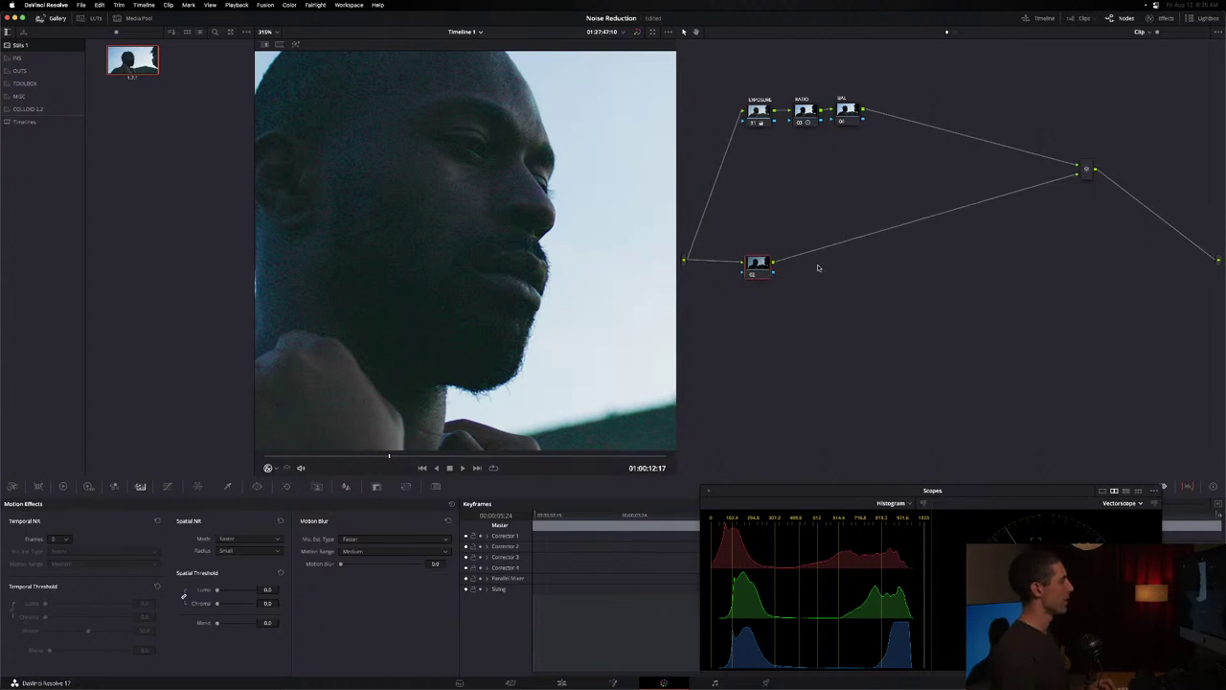
- Add a parallel group of three correctors (06–08) after node 02 and select bottom node 08
key("ctrl+v")
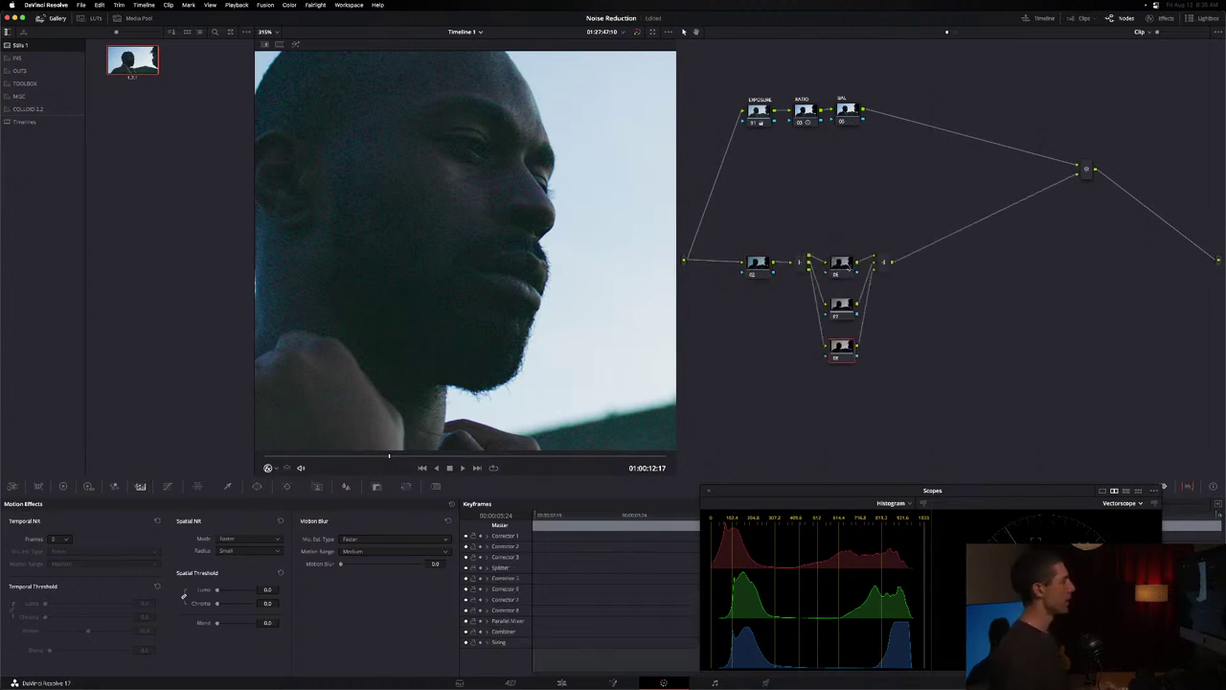
left_click(829, 308)
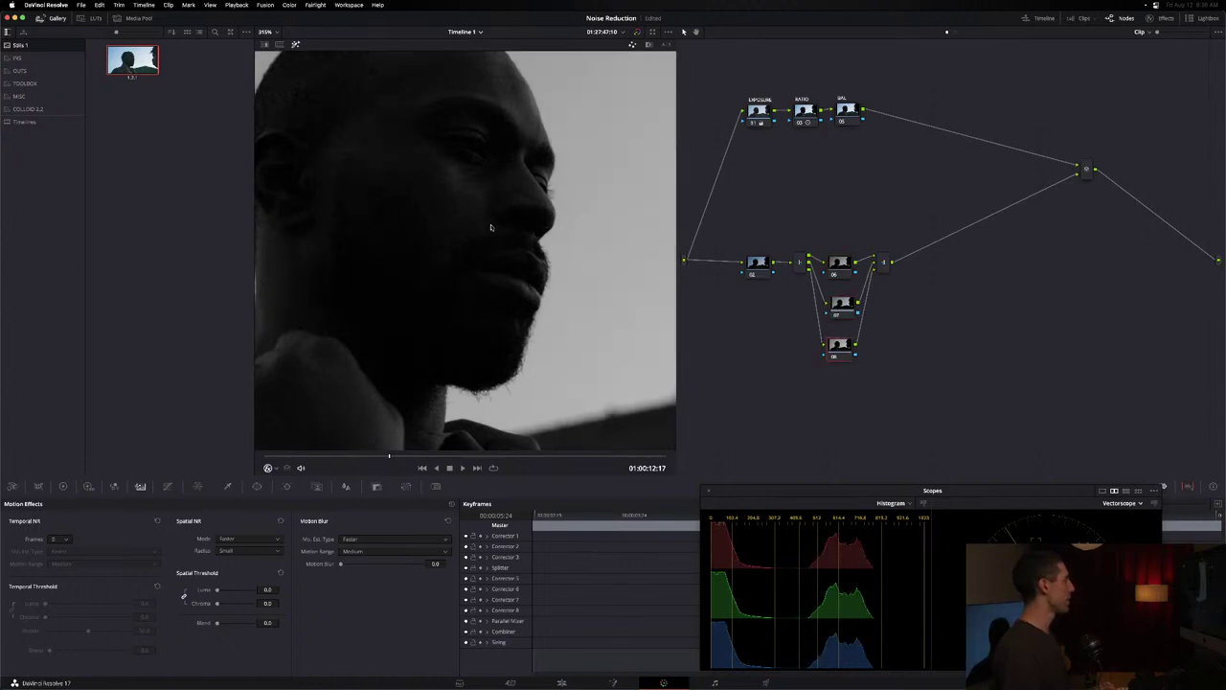
left_click(838, 302)
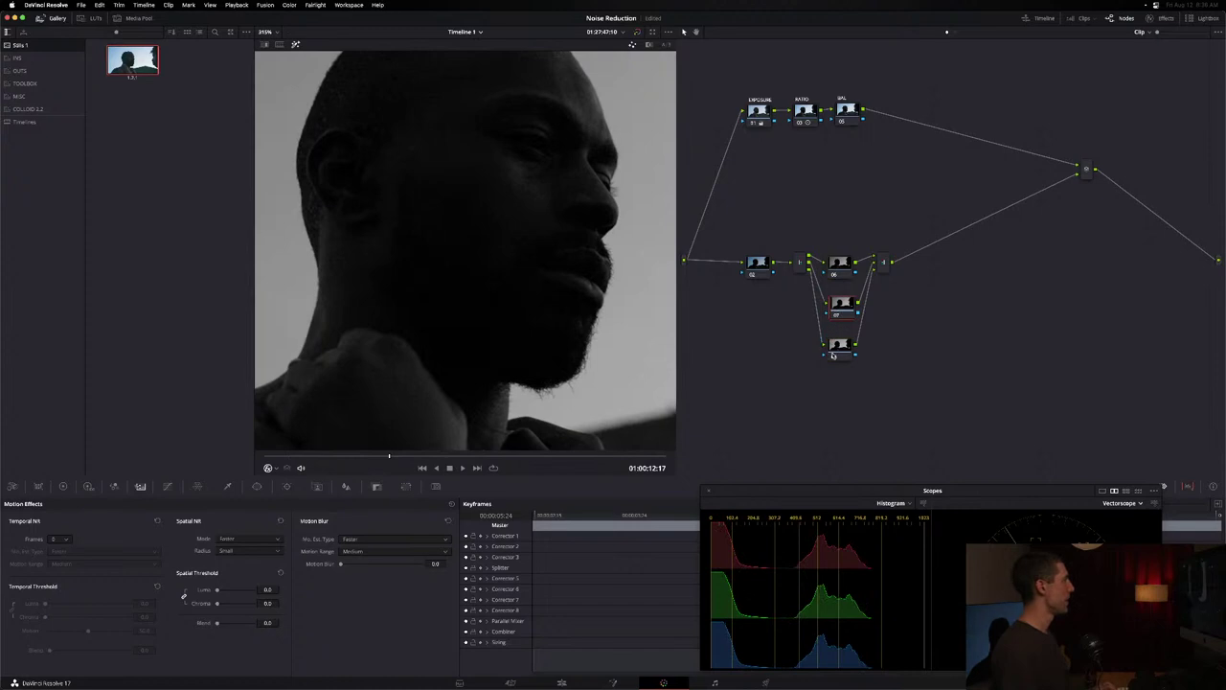
left_click(835, 349)
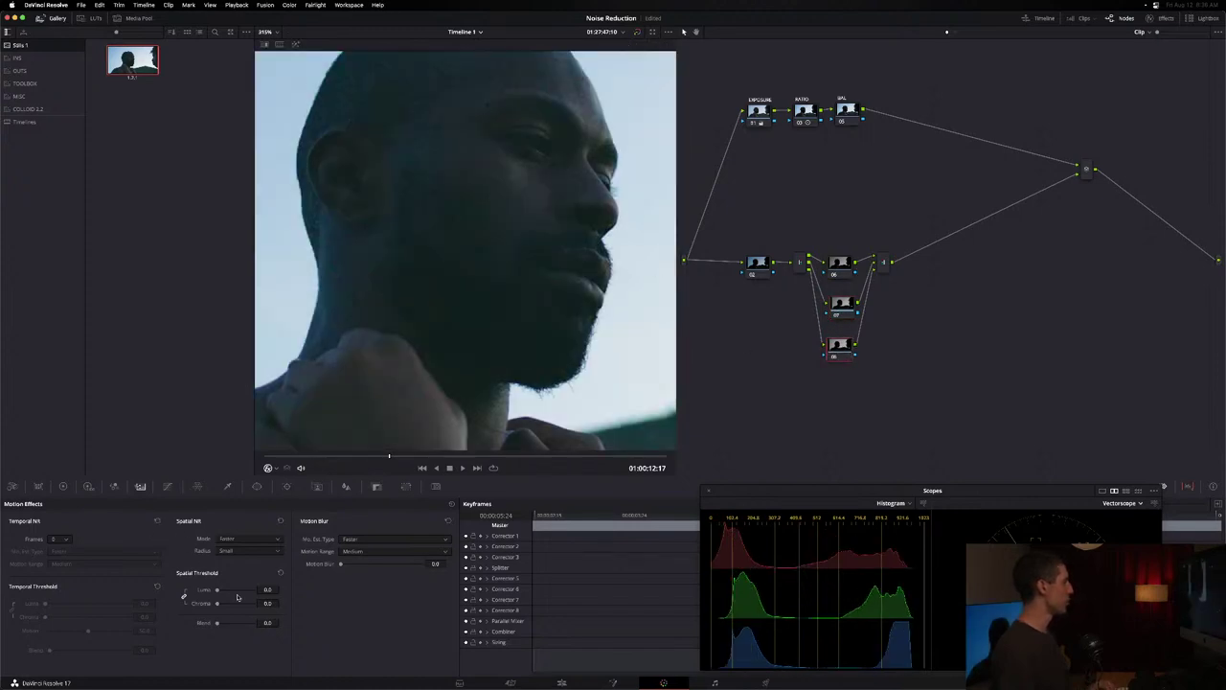
- On node 08, set spatial noise reduction to Better mode, Large radius, Luma and Chroma threshold 100
left_click(250, 540)
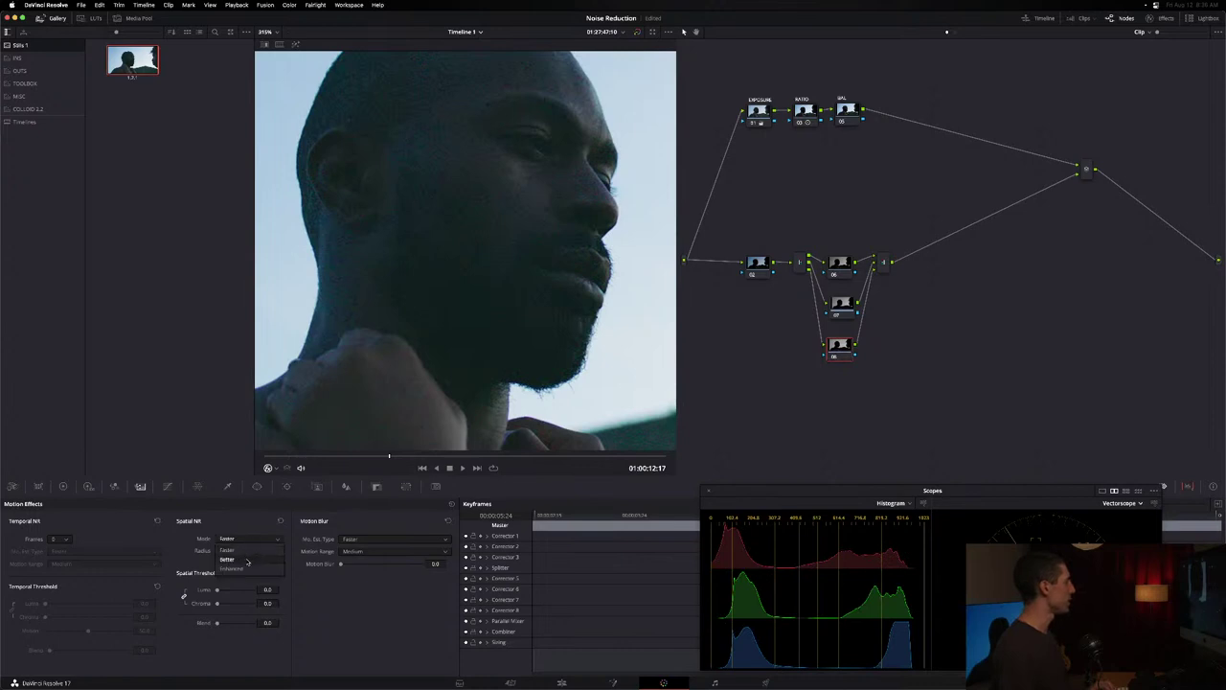
left_click(243, 559)
left_click(235, 553)
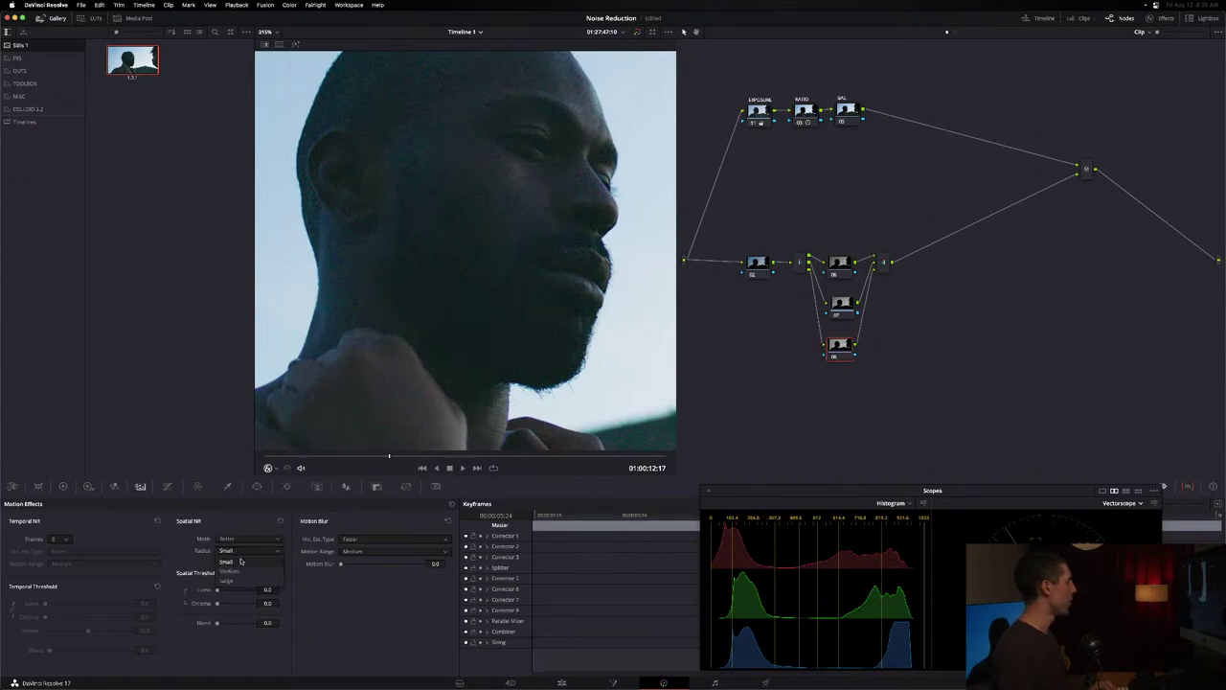
left_click(233, 571)
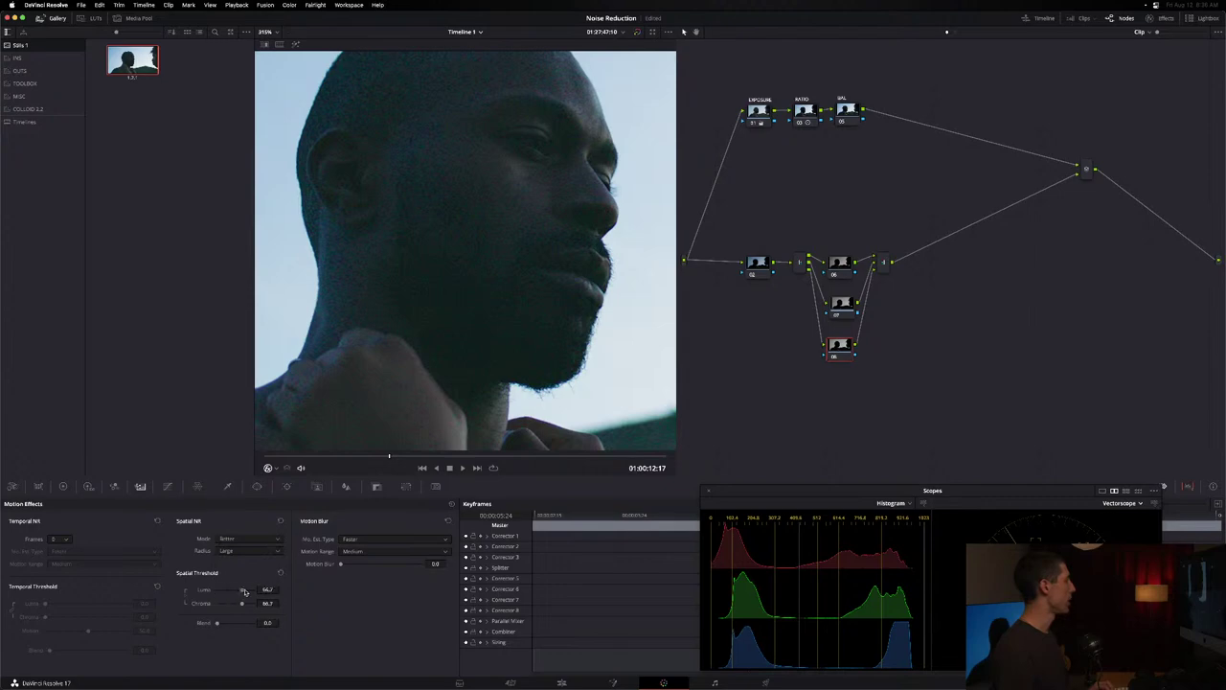
left_click_drag(226, 591, 304, 597)
left_click_drag(842, 353, 847, 353)
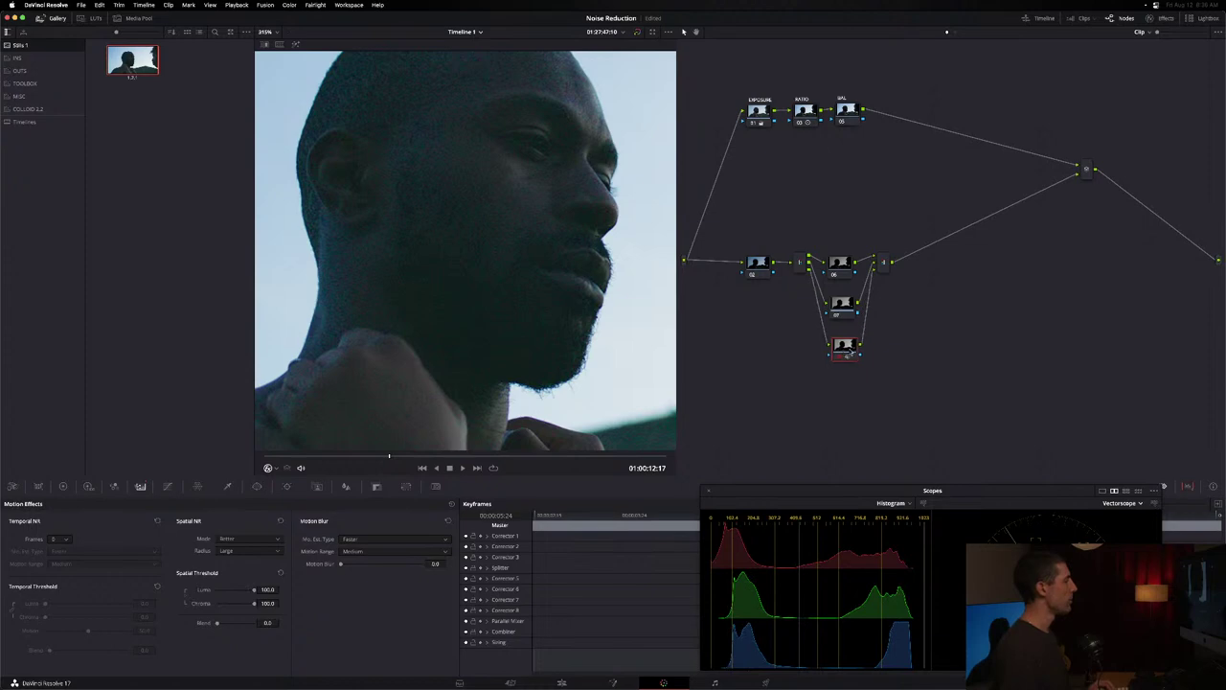
key("shift+semicolon")
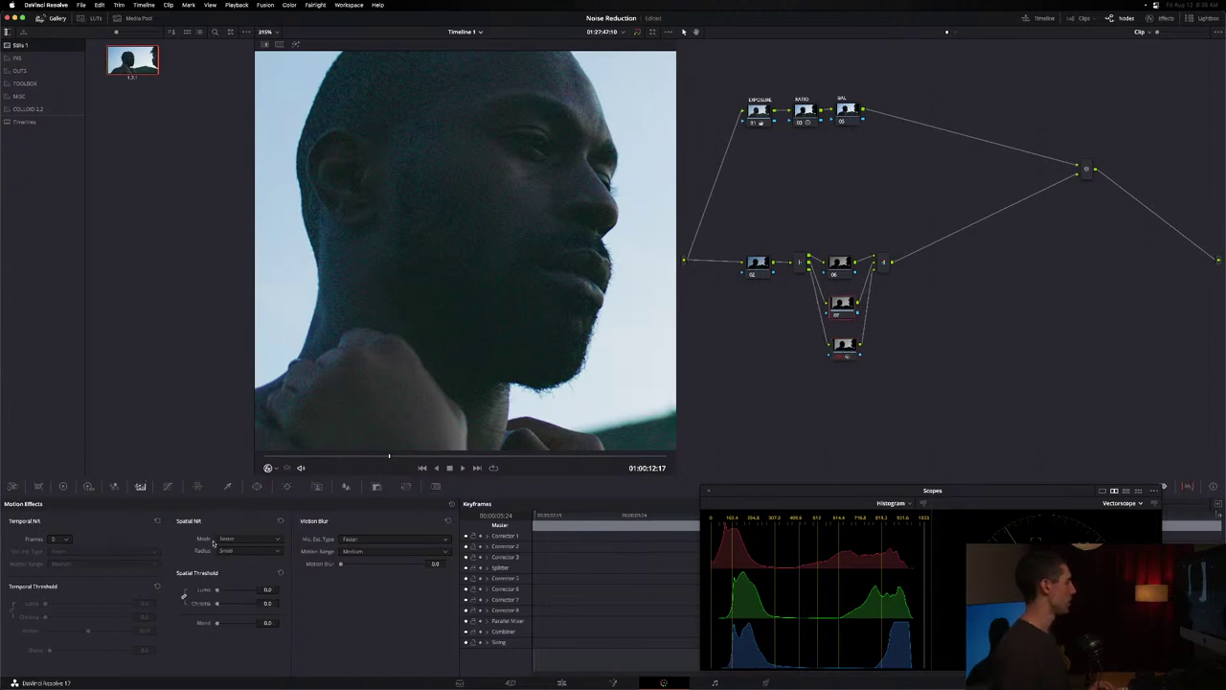
- Give middle node 07 Better-mode spatial noise reduction with Large radius
left_click(240, 539)
left_click(244, 561)
left_click(251, 551)
left_click(226, 581)
- Keep top node 06 at Small radius, raise its Luma and Chroma threshold to 100, and compare against node 02
left_click(832, 273)
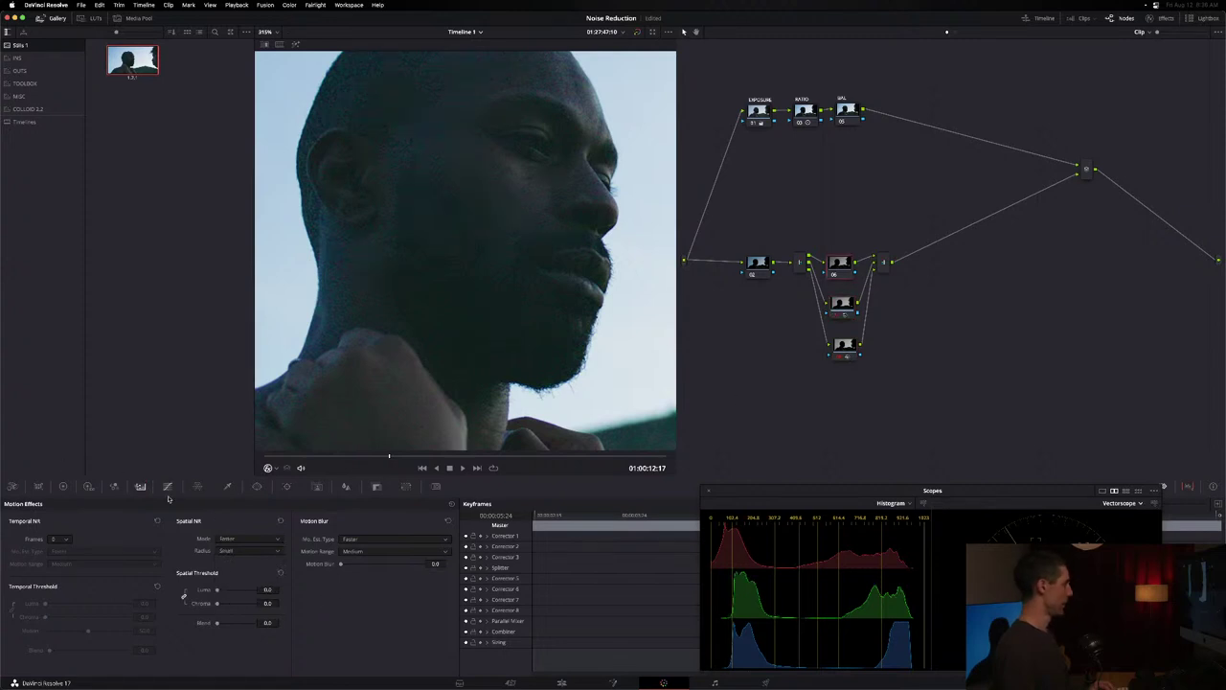
left_click(251, 551)
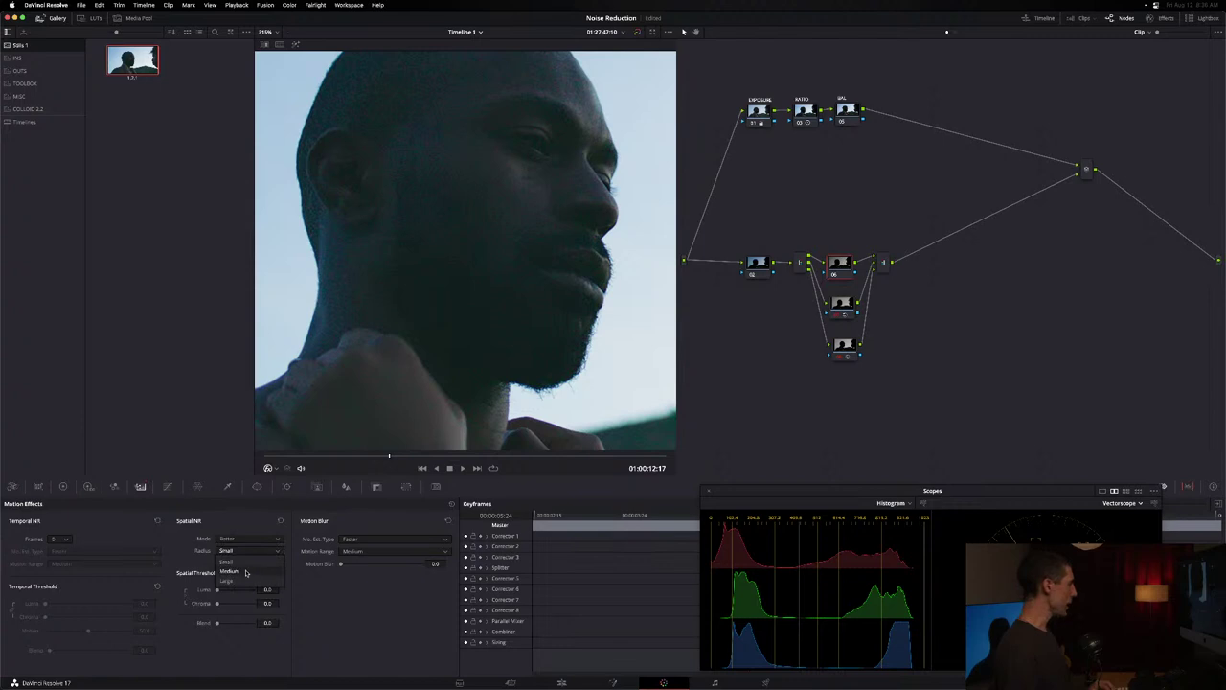
left_click(223, 561)
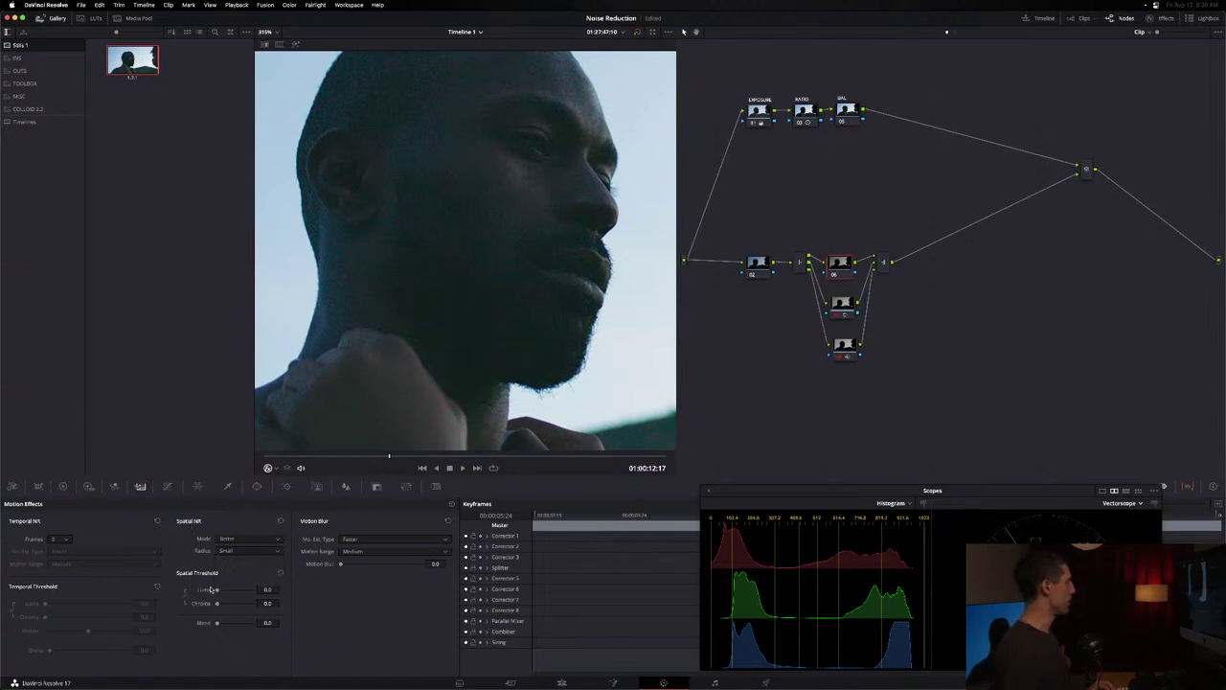
left_click_drag(336, 597, 341, 596)
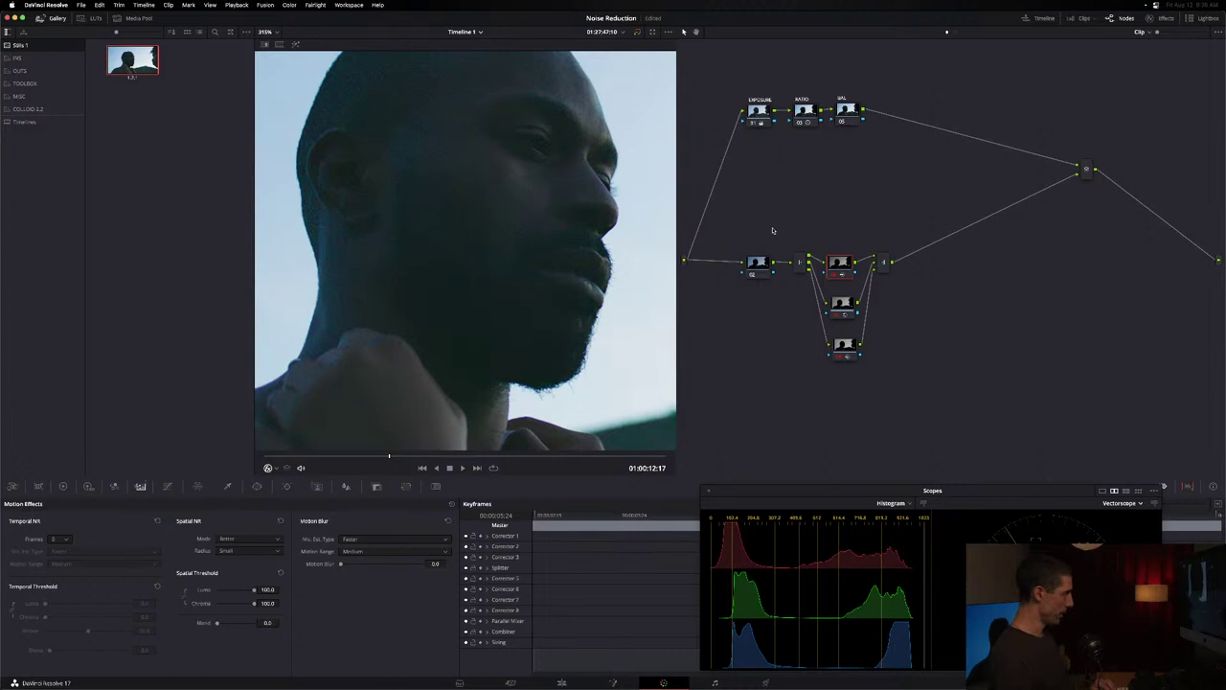
left_click(757, 264)
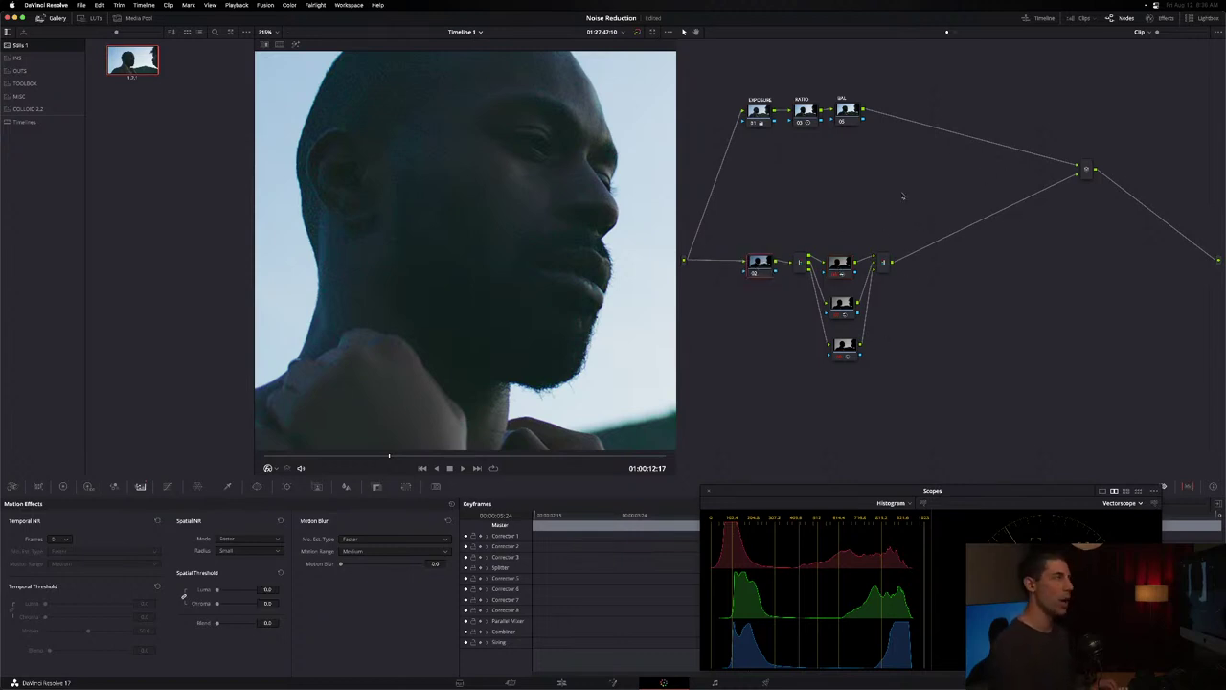
left_click(839, 261)
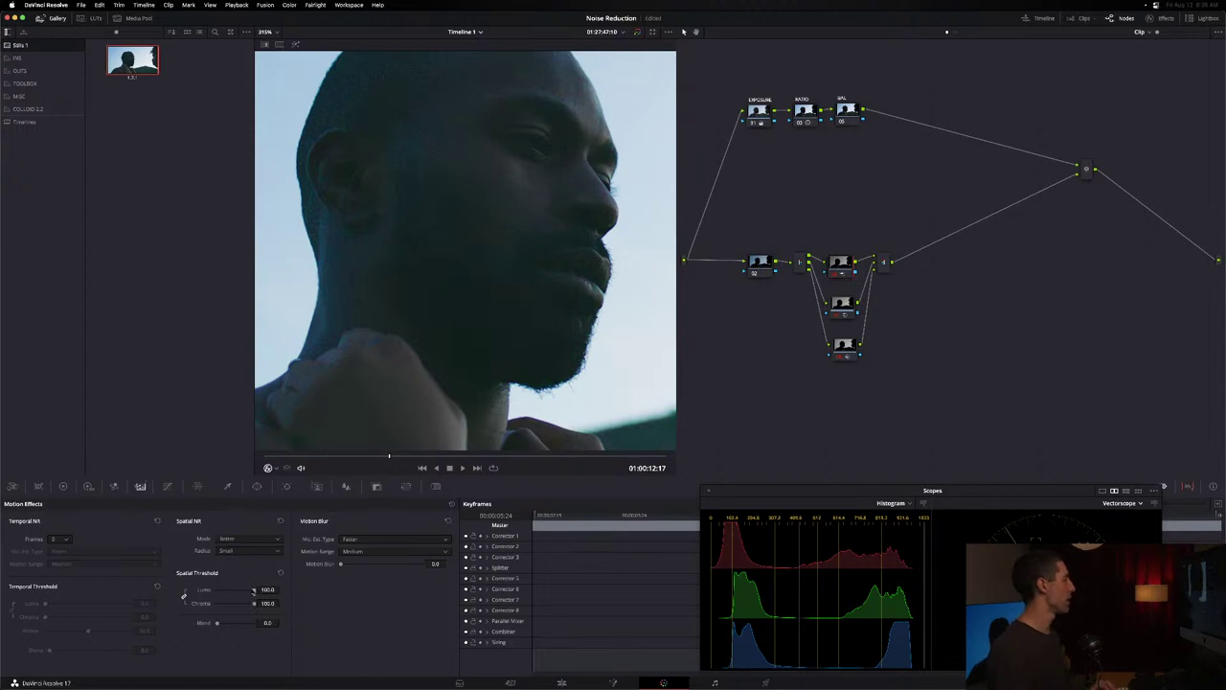
- Drop the spatial Luma and Chroma threshold to 0 on top node 06, then on bottom node 08
left_click_drag(247, 592, 380, 583)
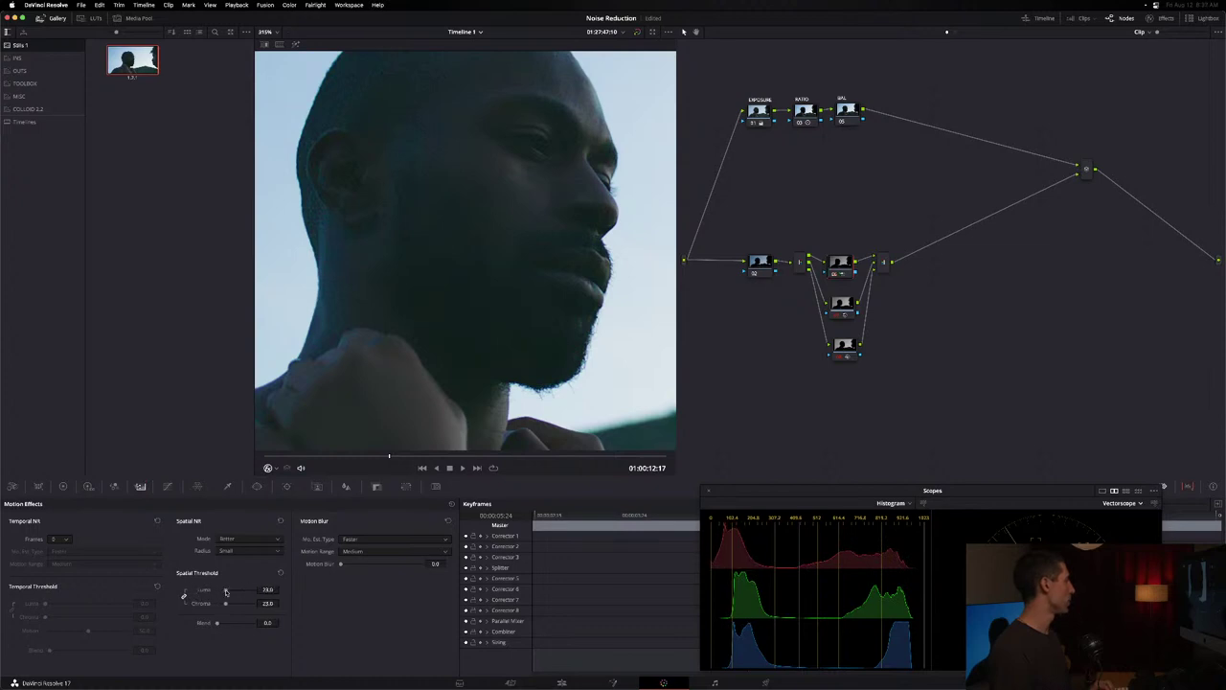
left_click(846, 347)
left_click_drag(225, 596, 269, 593)
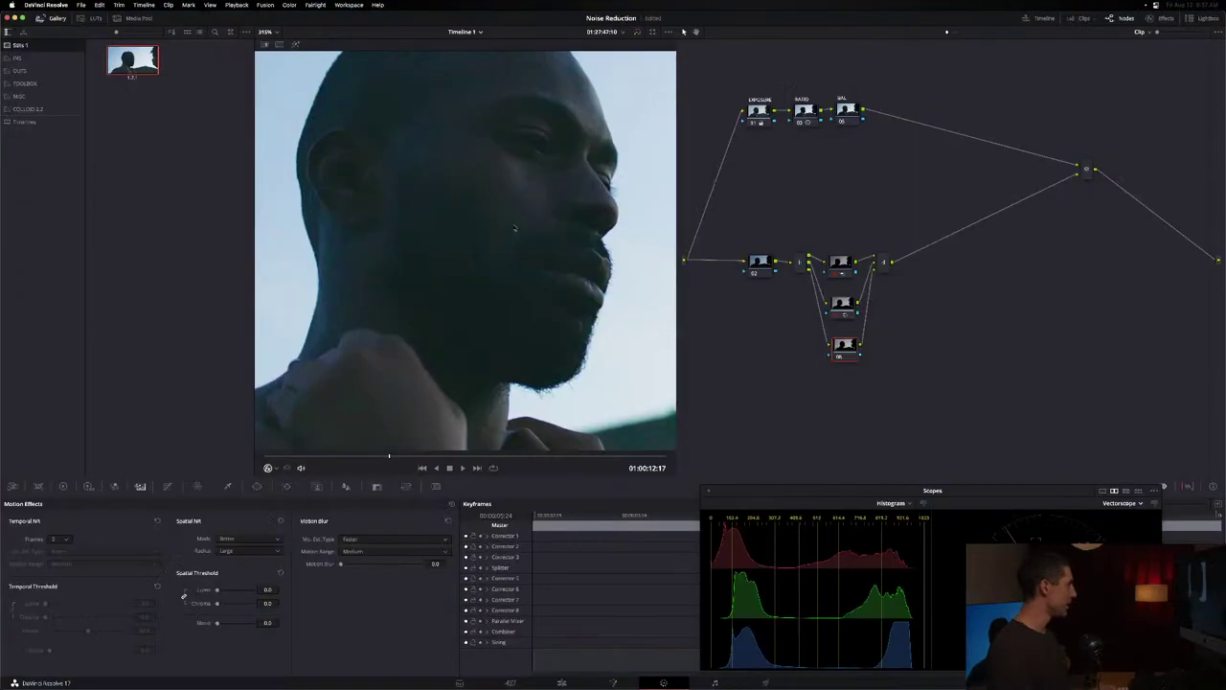
- Review the grade full-screen, then check the top, middle and bottom parallel nodes in turn
key("alt+f")
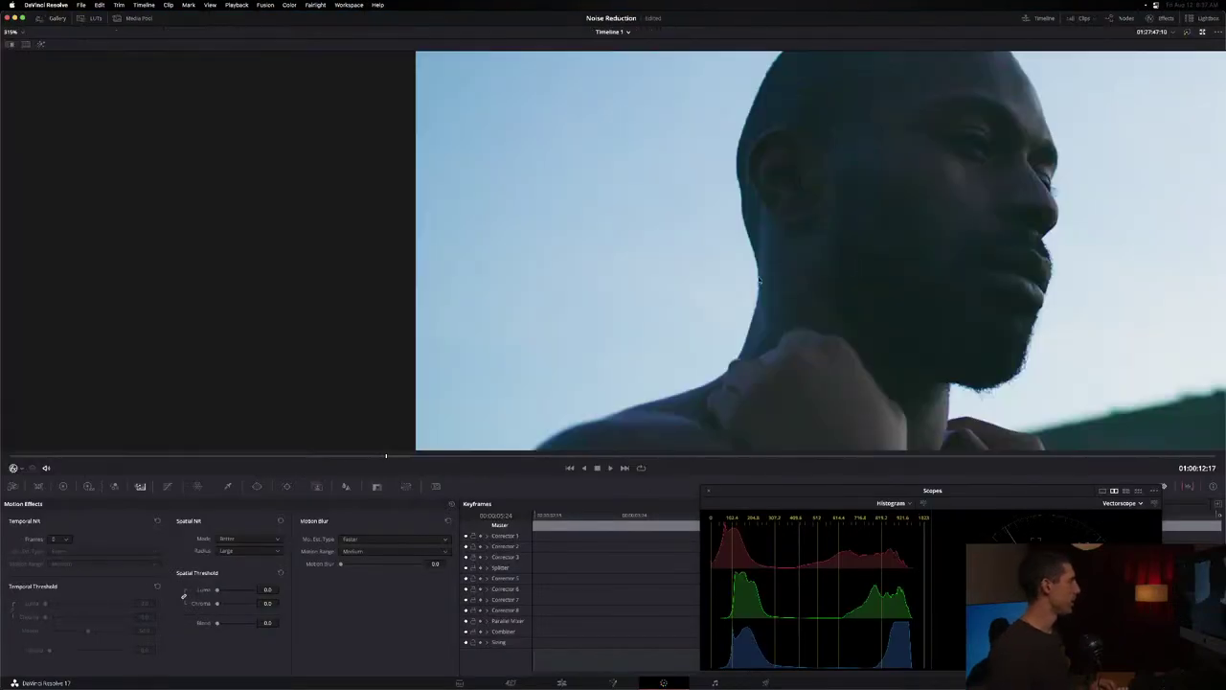
scroll(801, 316, "up", 3)
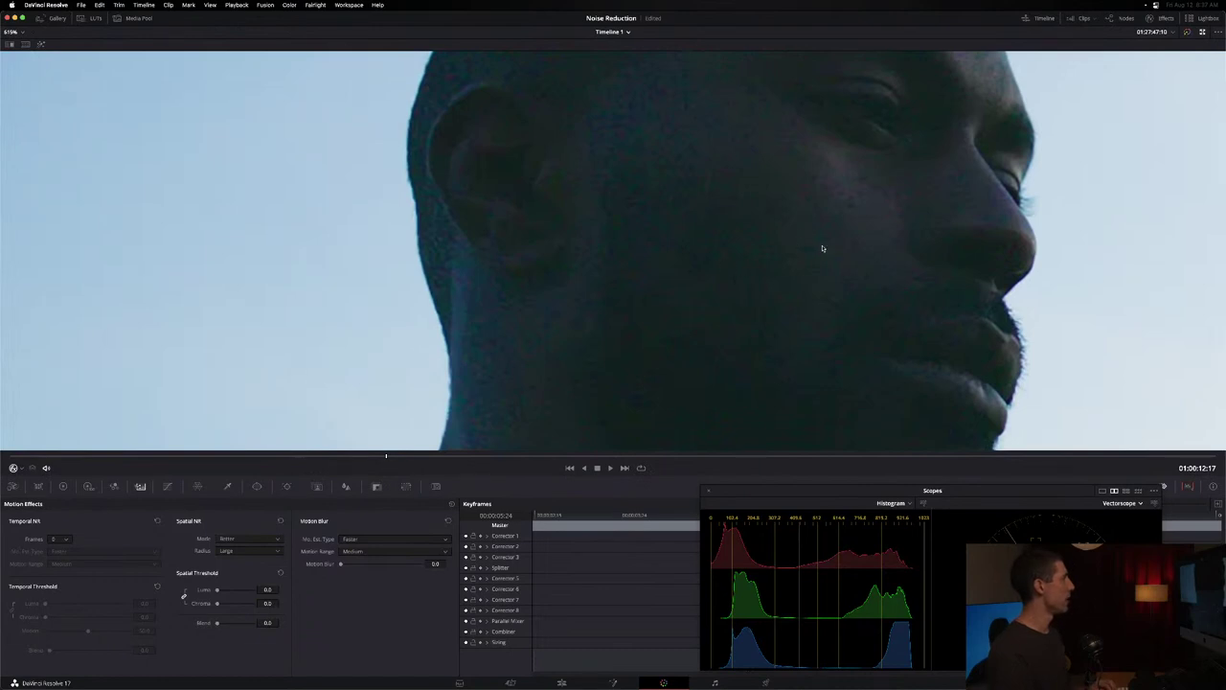
key("alt+f")
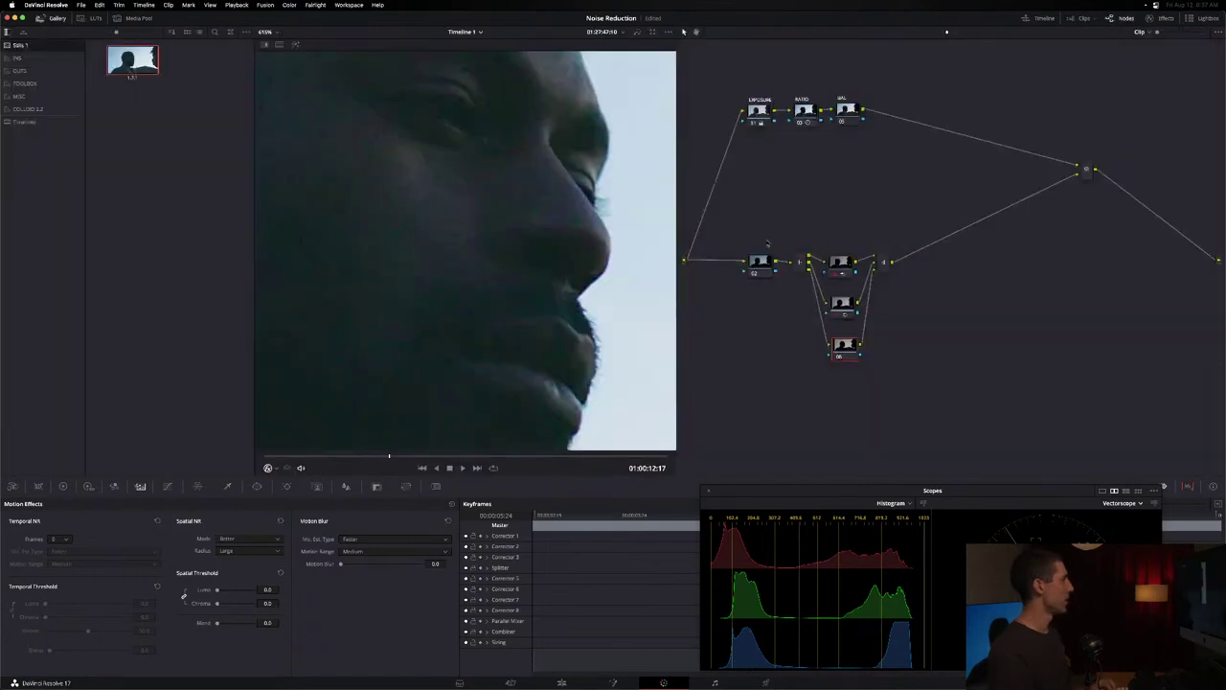
left_click(841, 304)
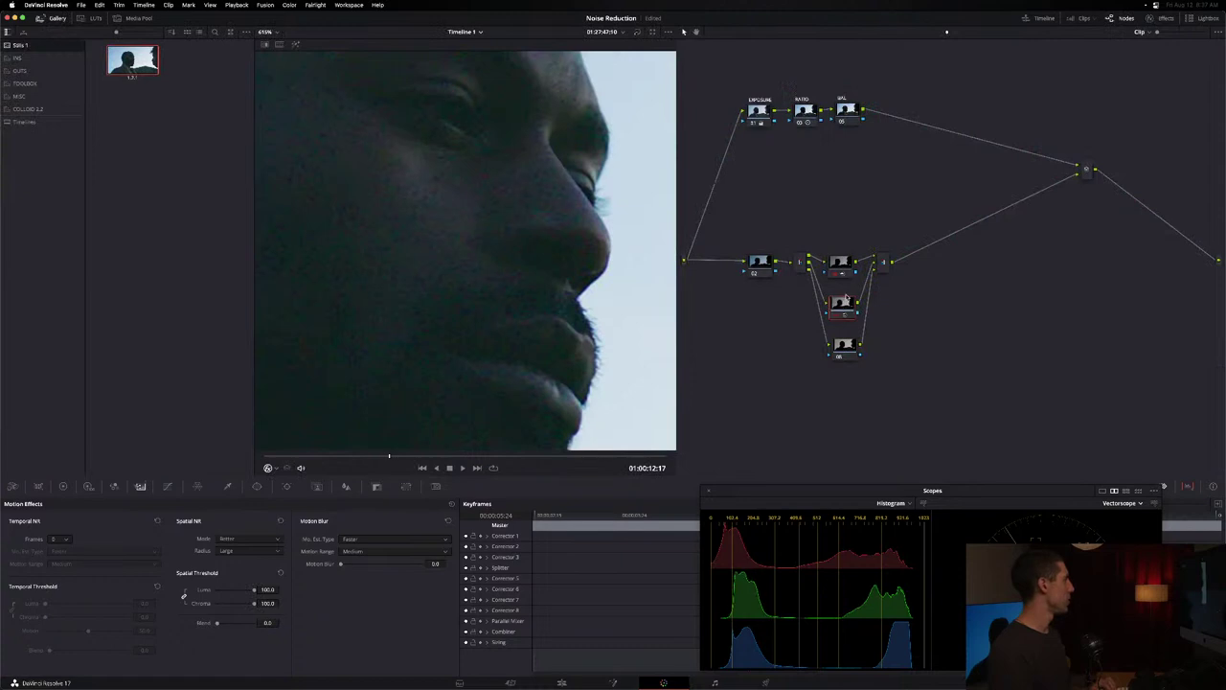
left_click(841, 264)
left_click(843, 349)
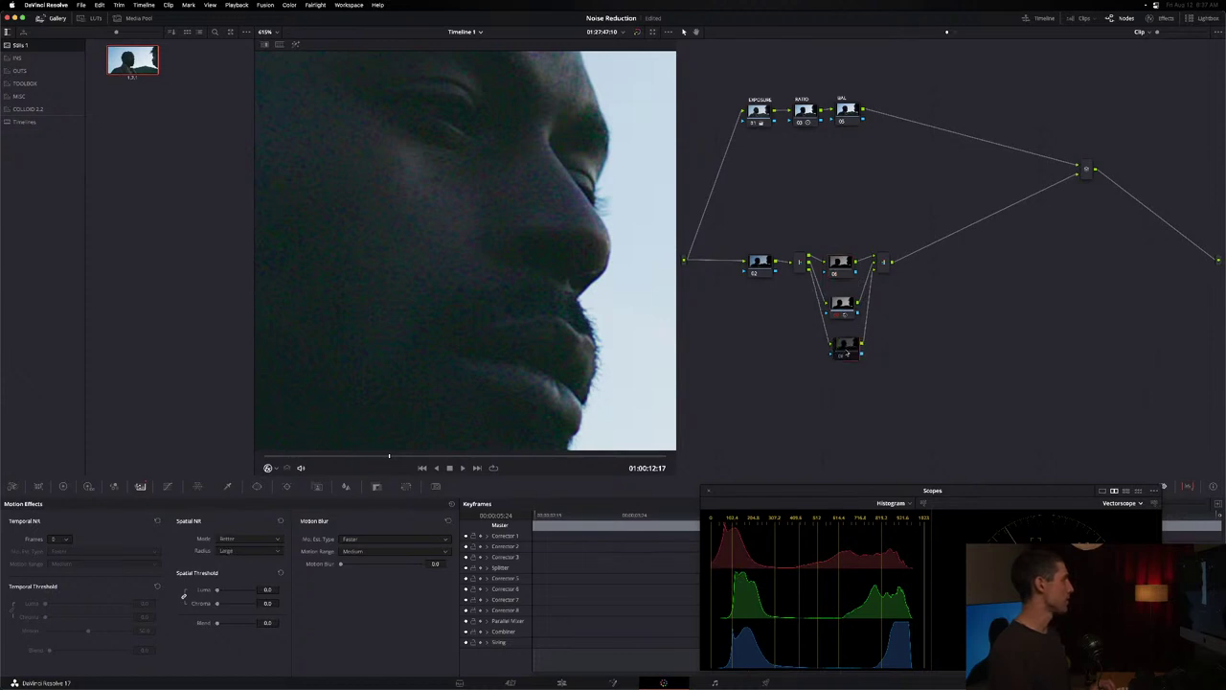
left_click(845, 312)
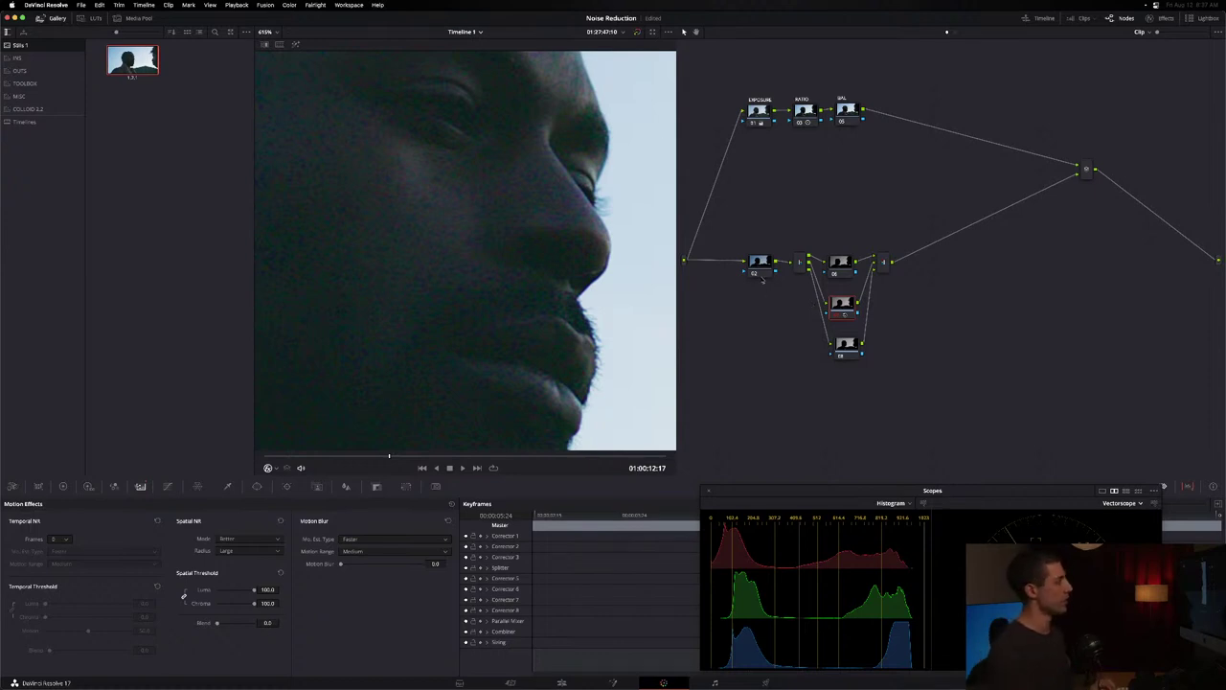
- Nudge node 02 left and box-select the lower branch's splitter, channel nodes and combiner
mouse_move(762, 279)
left_mouse_down()
mouse_move(748, 270)
mouse_move(756, 263)
left_mouse_up()
left_click(954, 271)
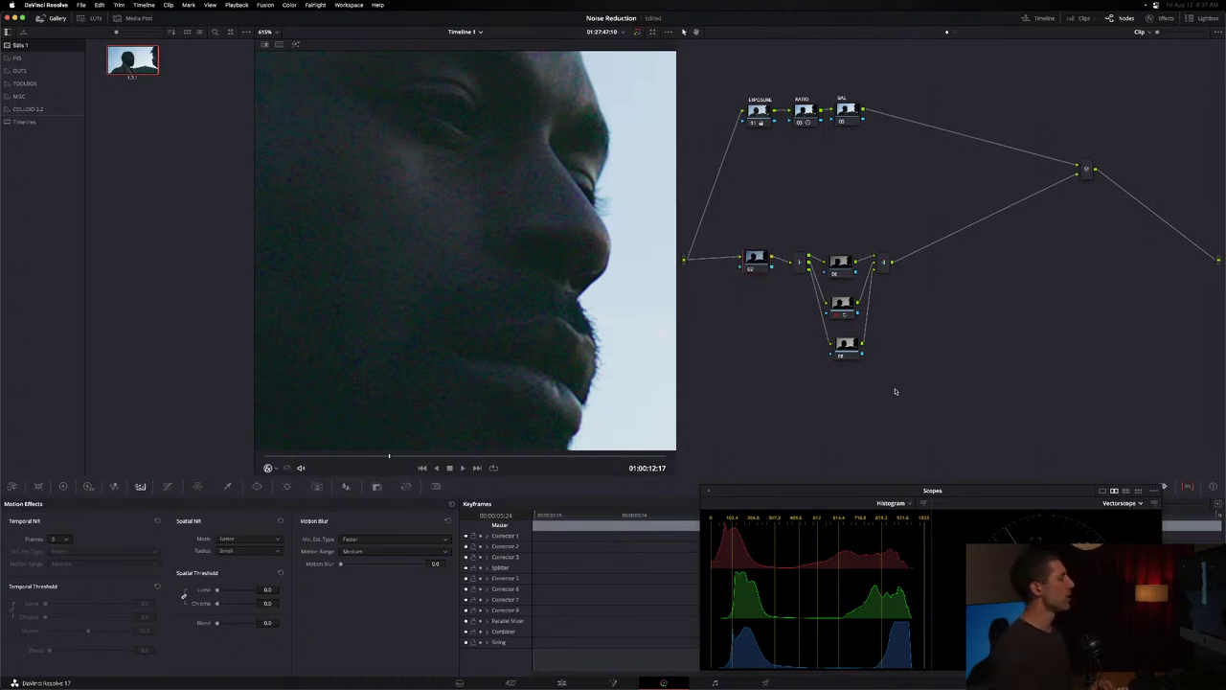
left_click_drag(895, 390, 794, 245)
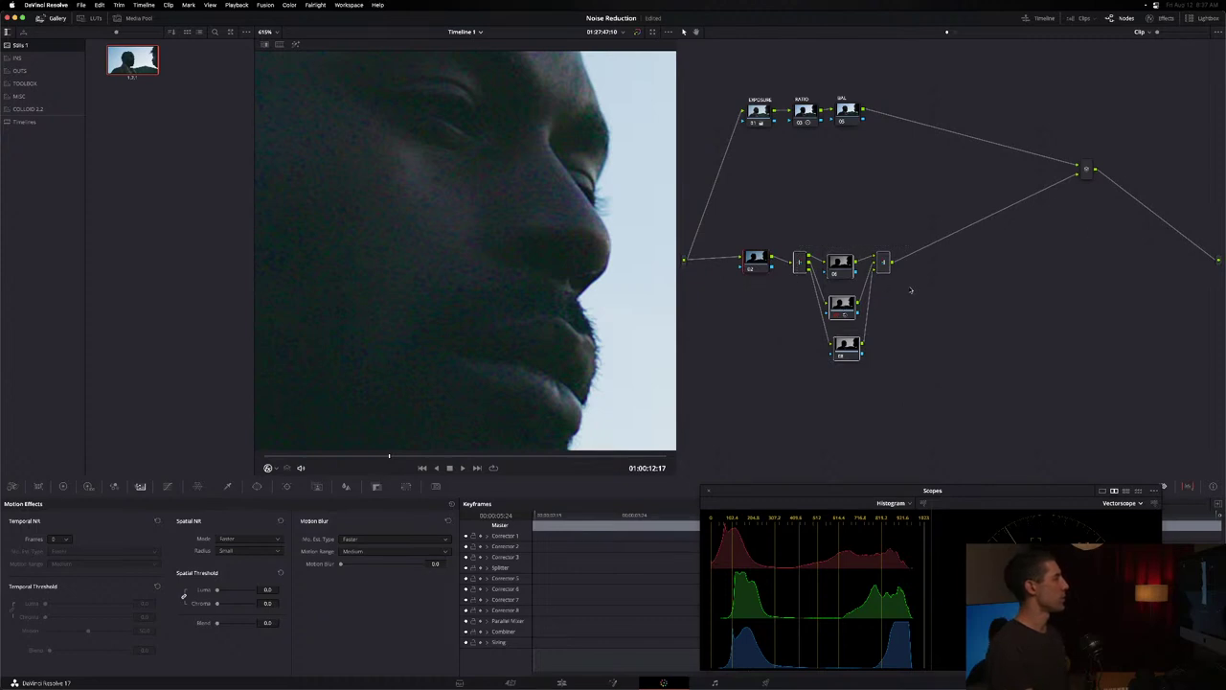
- Delete the split-channel nodes, wire node 02 straight into the parallel mixer, and save the project
key("Delete")
left_click_drag(1076, 172, 792, 265)
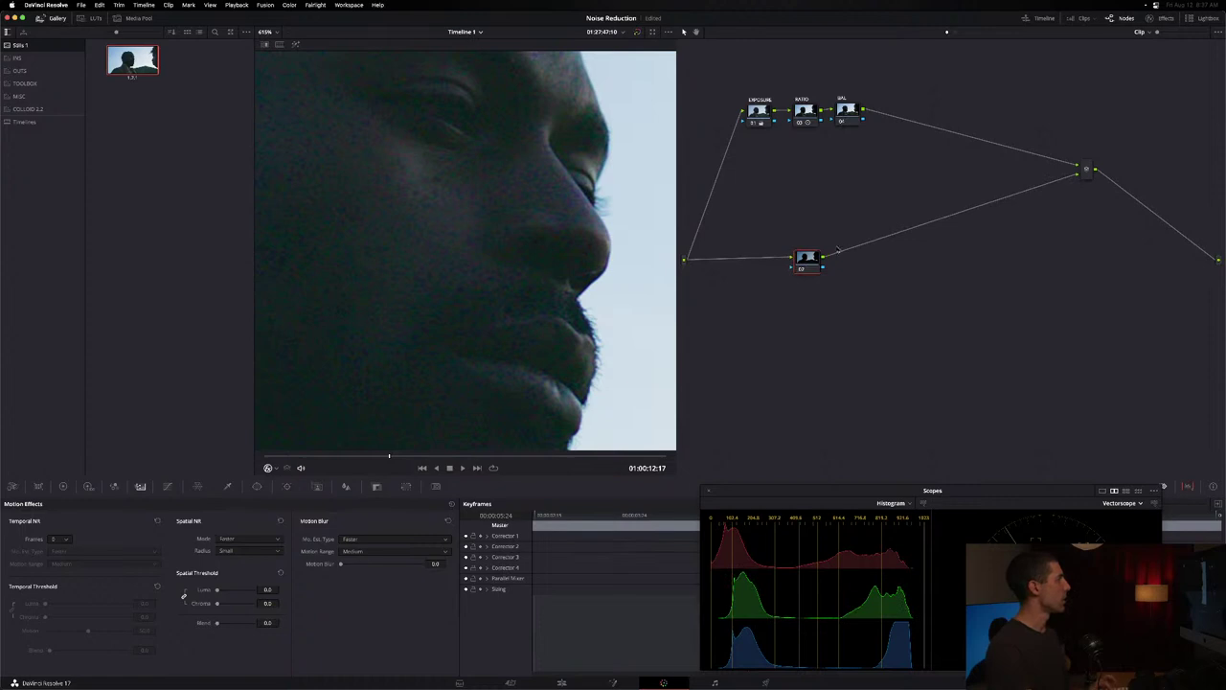
key("super+s")
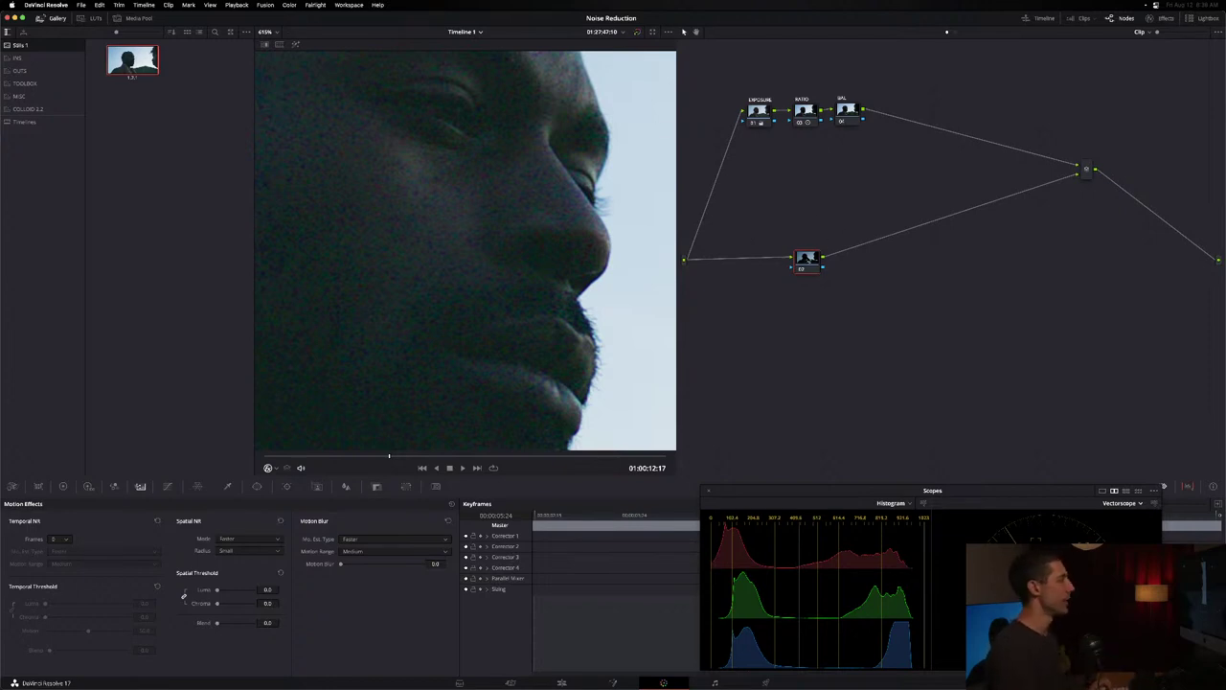
- Set the lower node's gamma to Linear, raise spatial NR Luma/Chroma thresholds to about 9.2, and fit the frame
right_click(814, 259)
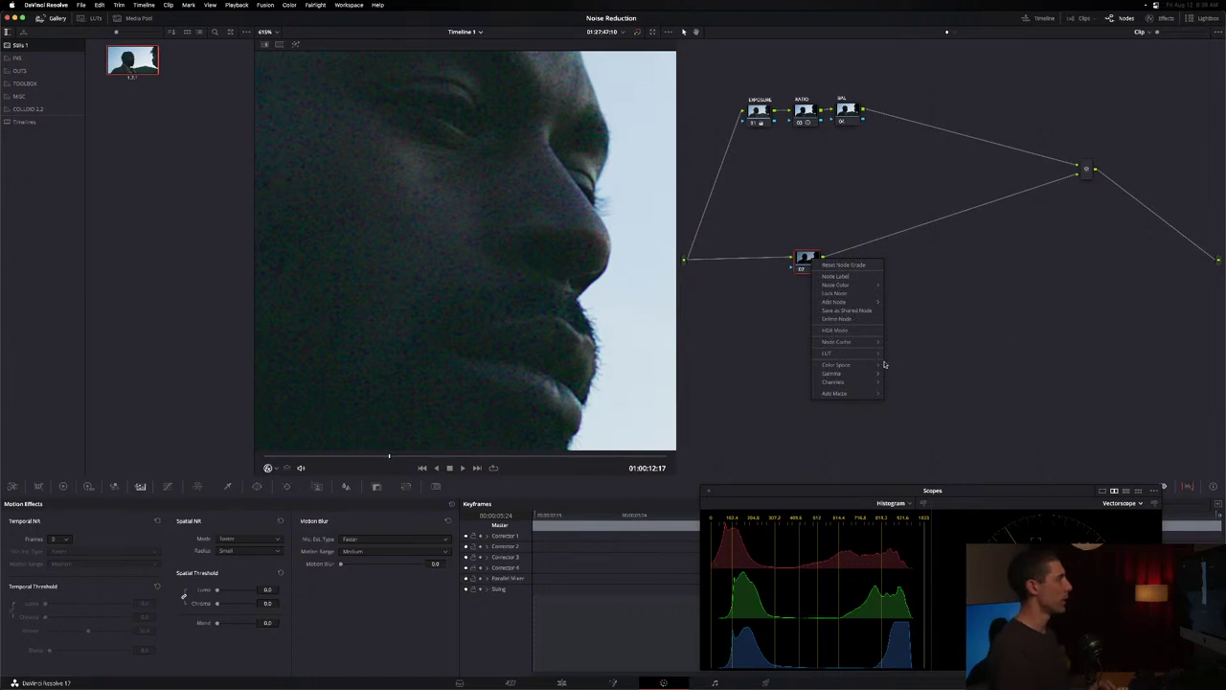
mouse_move(869, 377)
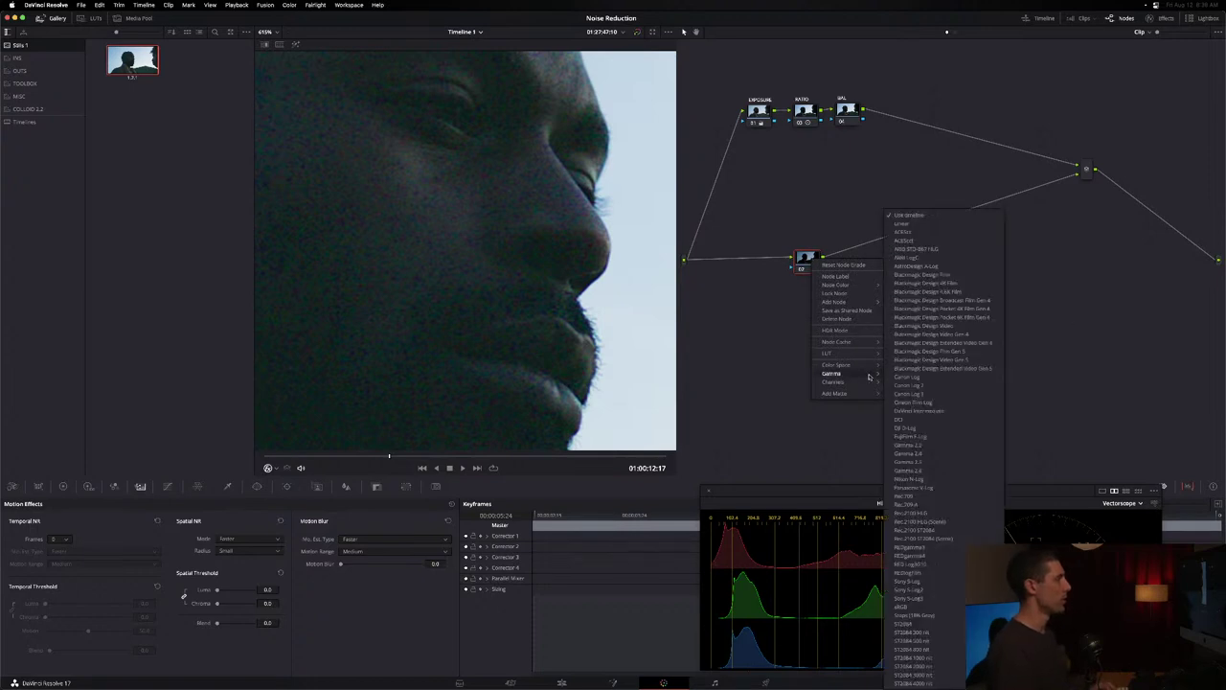
left_click(954, 224)
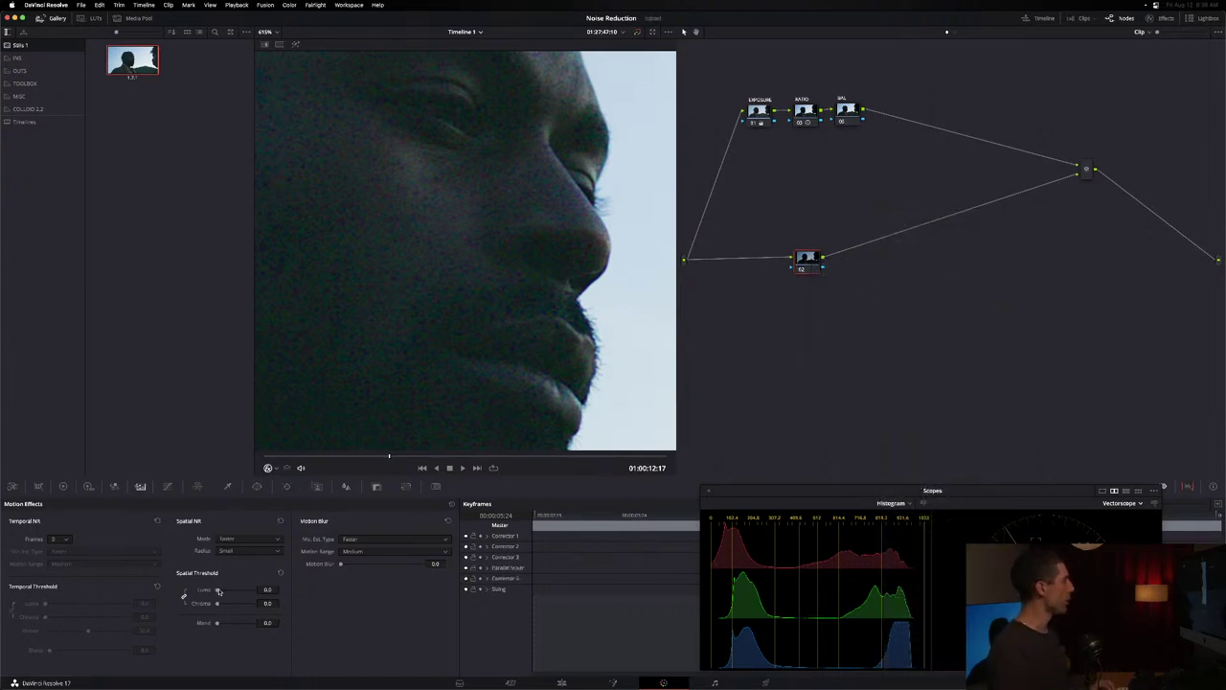
left_click_drag(218, 591, 220, 590)
key("shift+z")
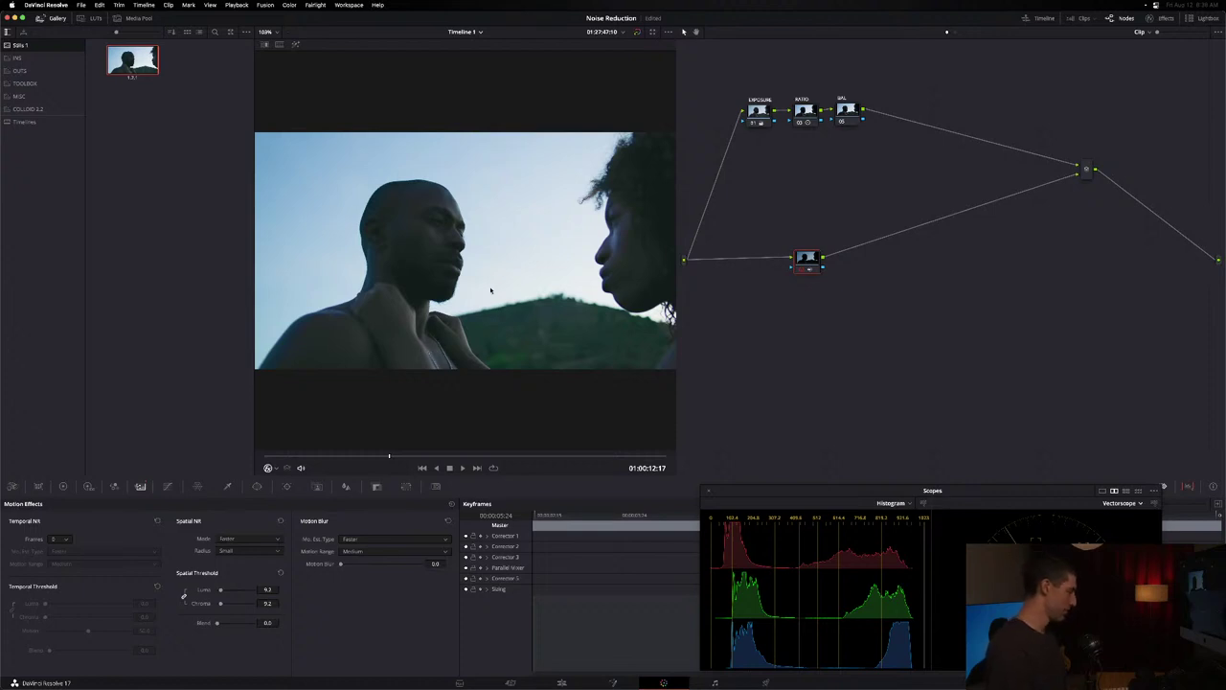
- Set the spatial noise reduction Blend to 42.5
scroll(490, 291, "up", 10)
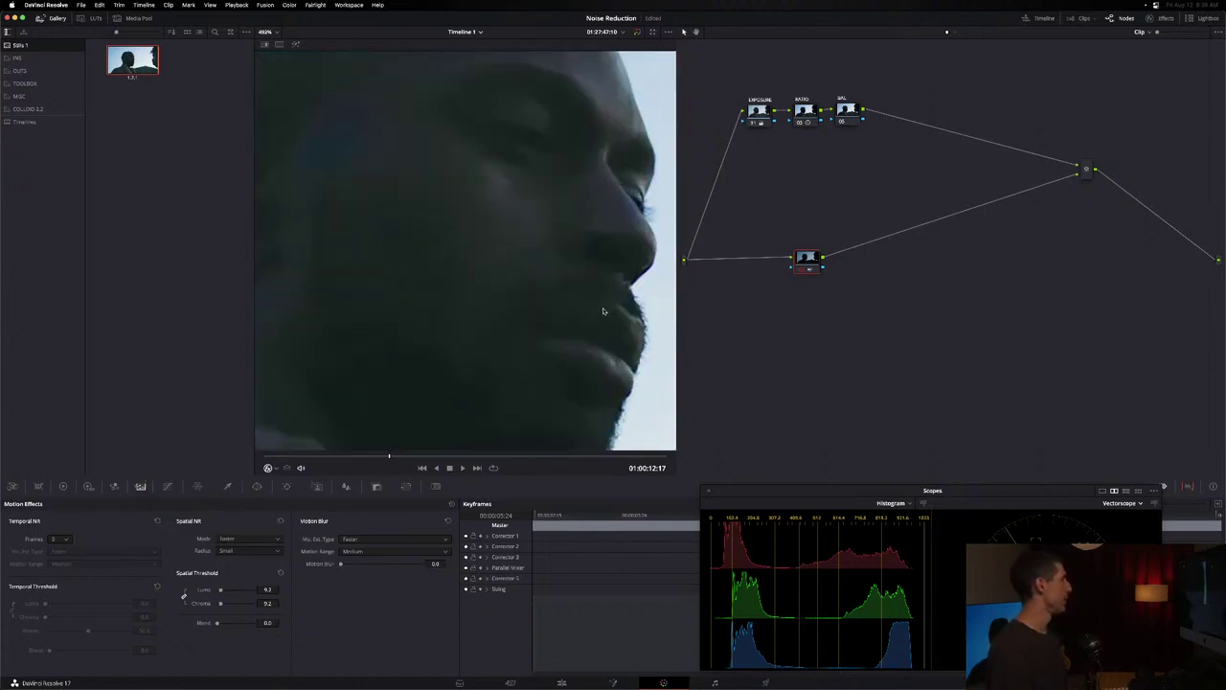
left_click(267, 589)
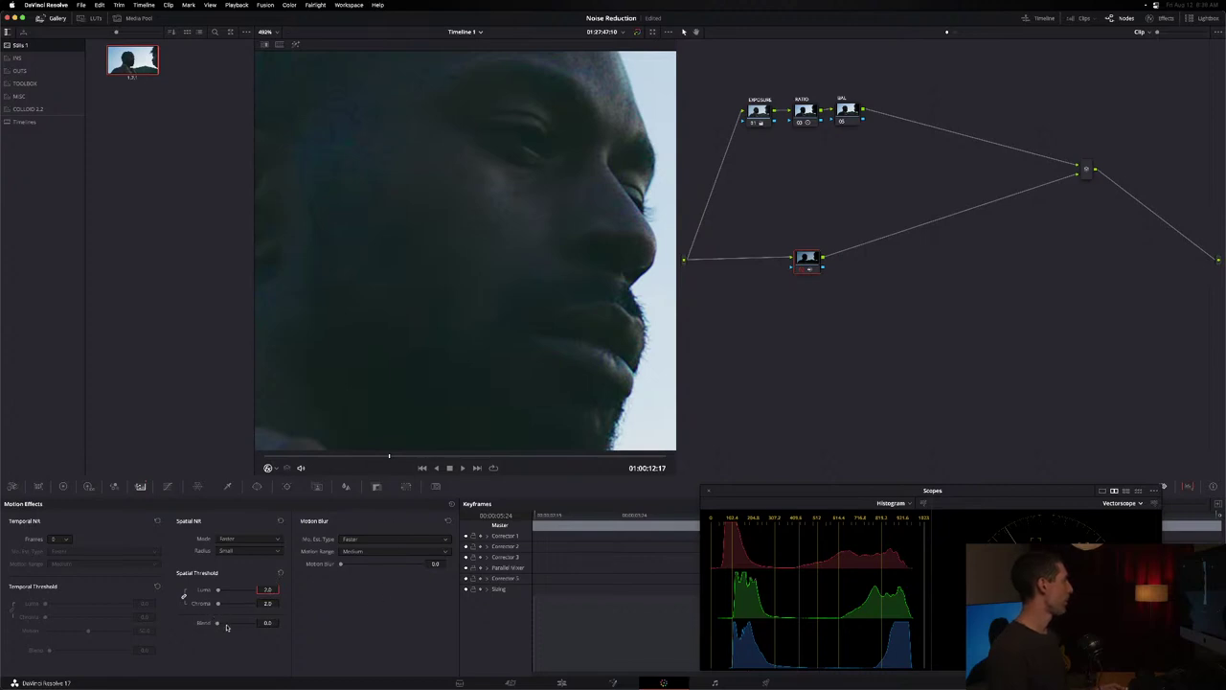
left_click_drag(218, 622, 232, 626)
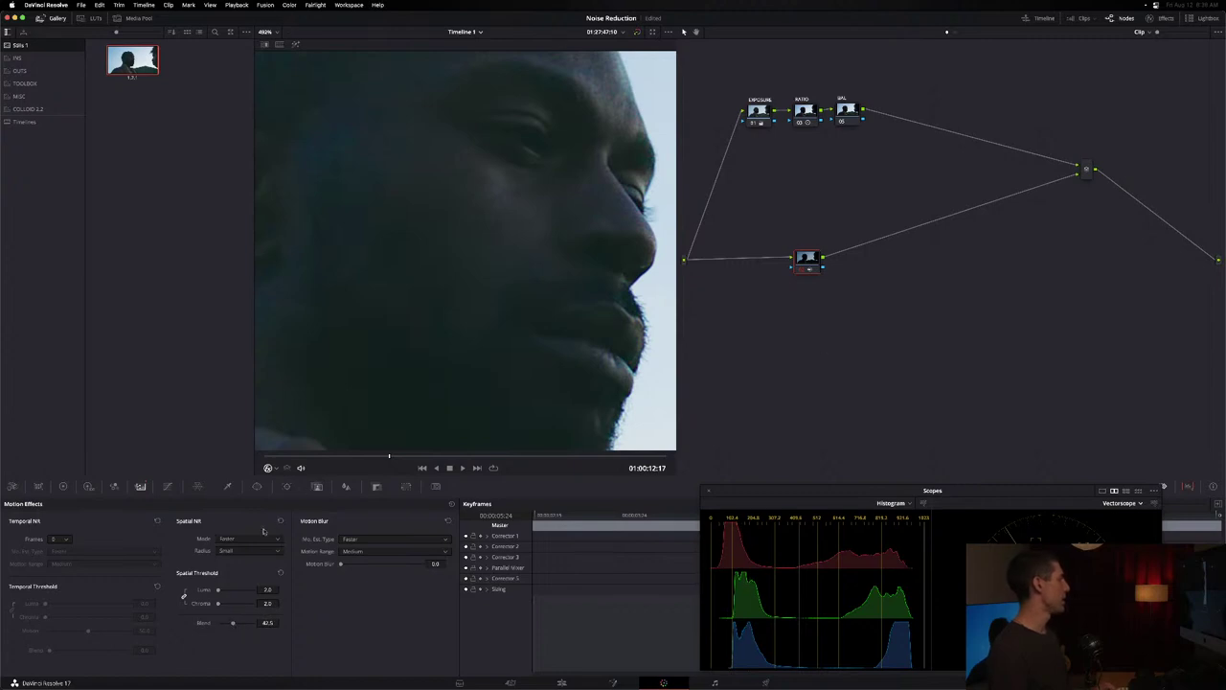
- Try Luma thresholds of 5, 9 and finally 12.0, playing the clip to review the result
left_click(266, 590)
type("5")
key("Return")
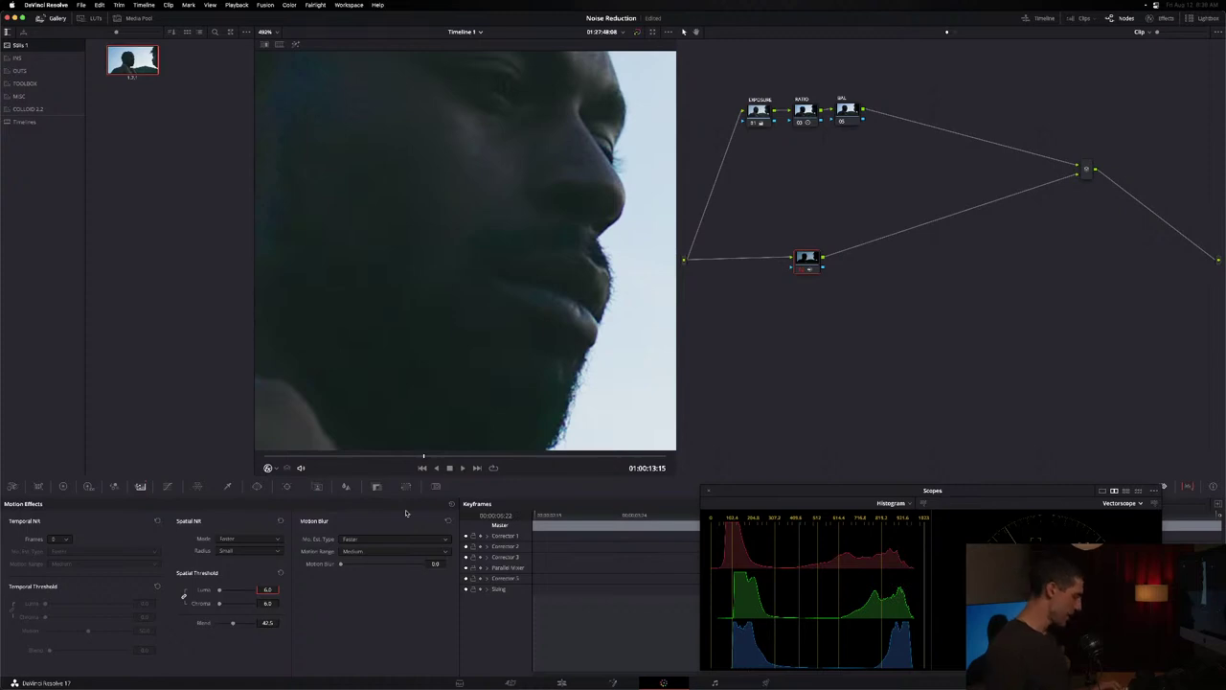
type("9")
key("Return")
key("space")
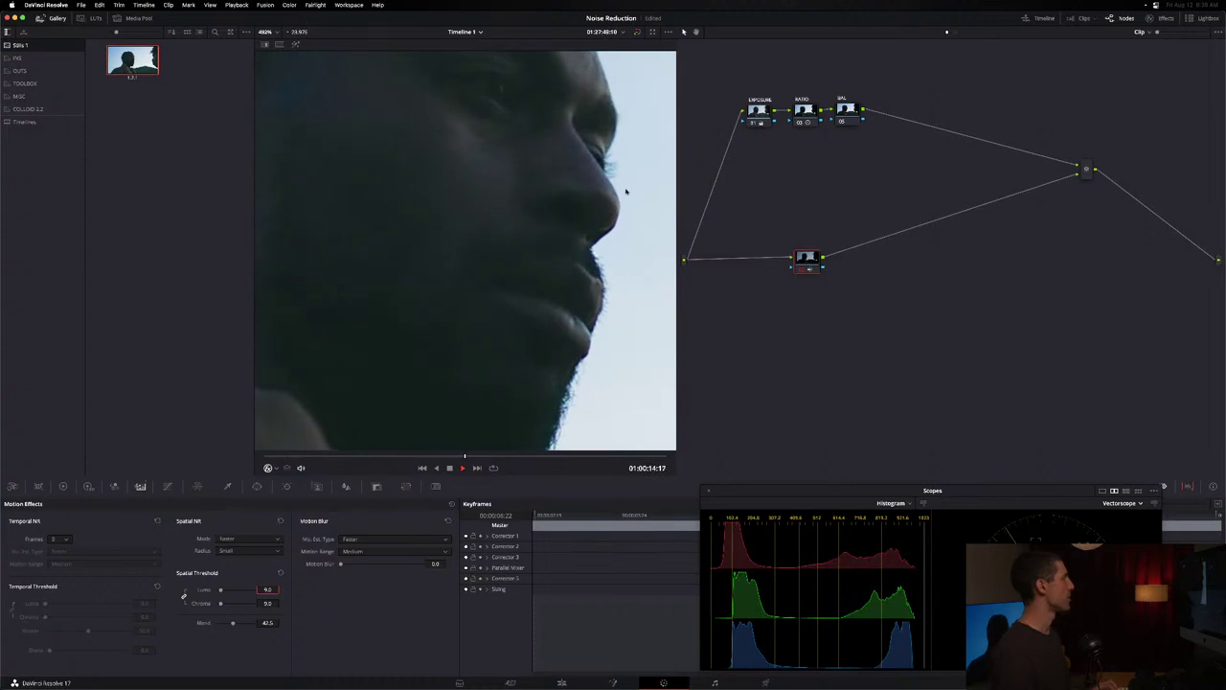
type("12")
key("Return")
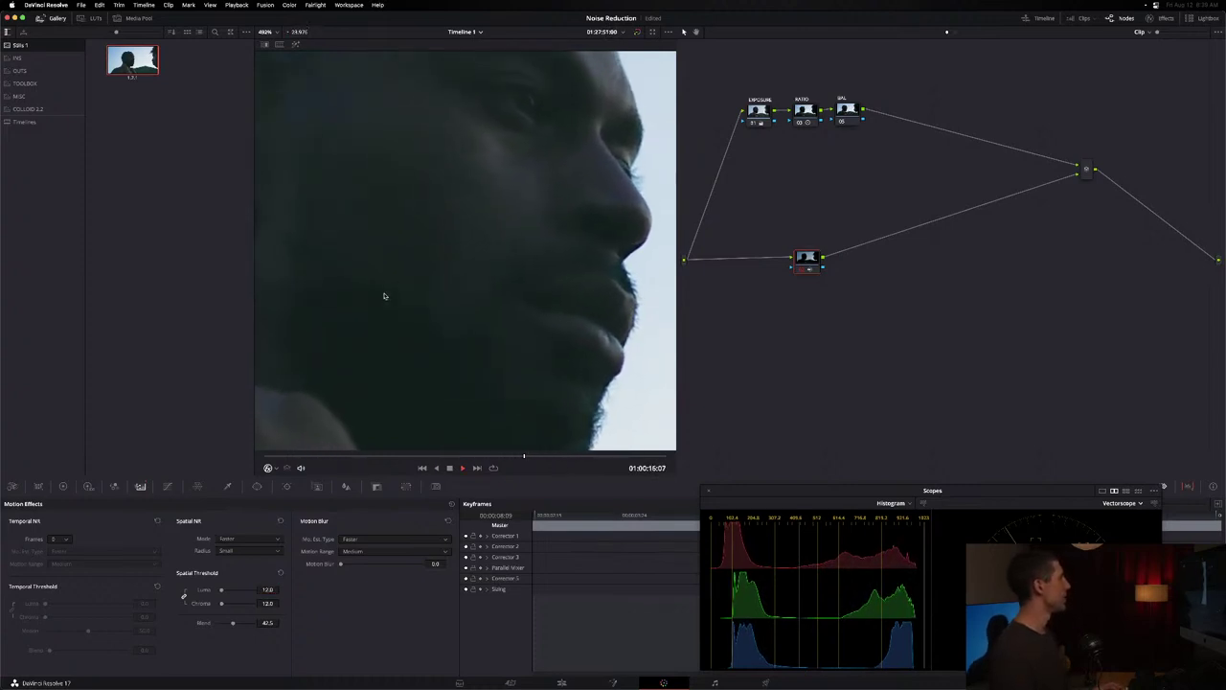
key("space")
key("space")
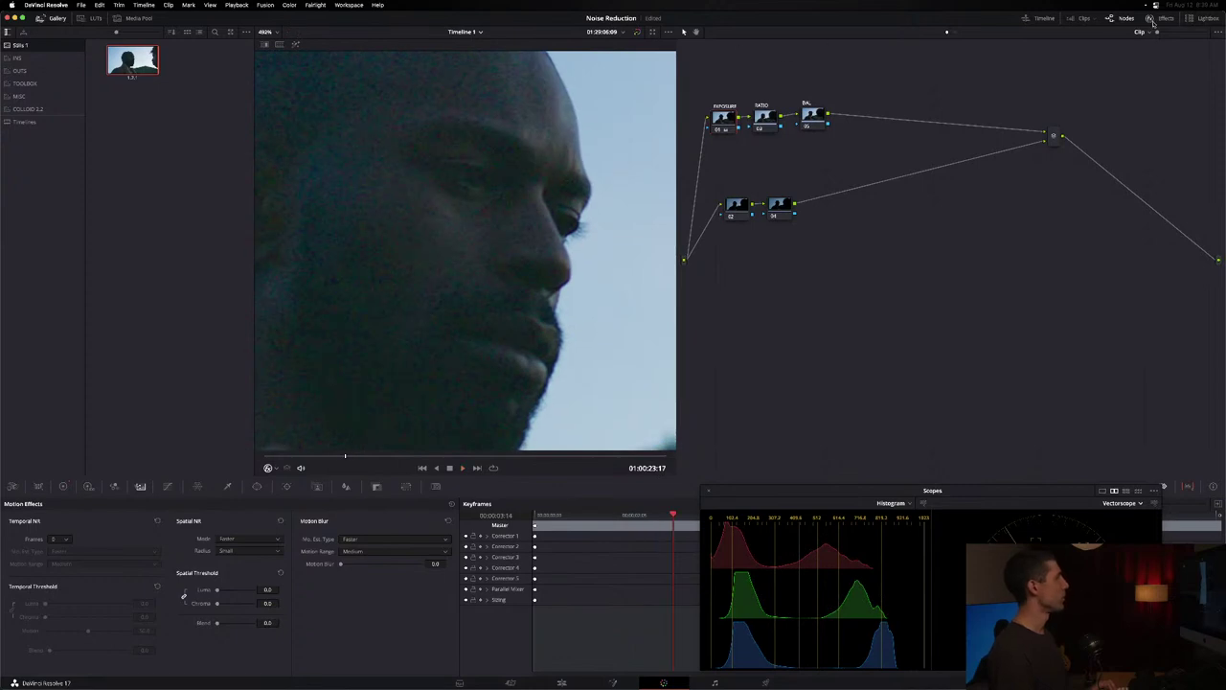
- Show the clip thumbnails, switch to the first clip, and turn on looped playback
left_click(1075, 18)
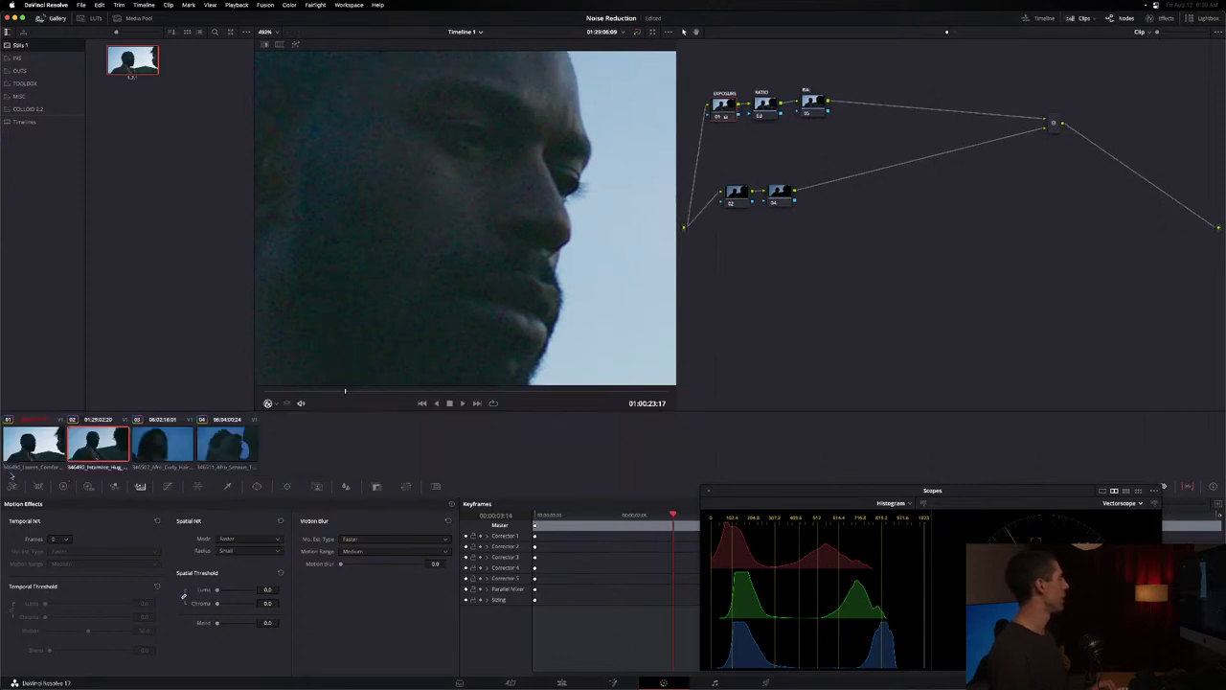
left_click(32, 446)
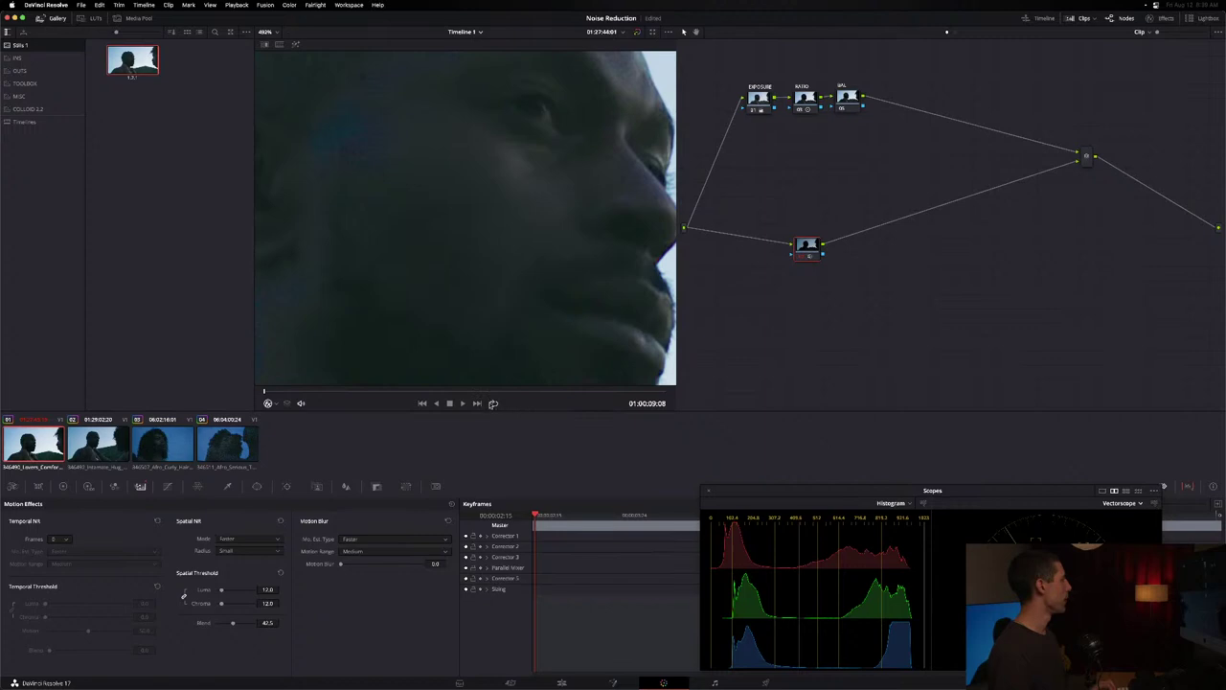
left_click(493, 403)
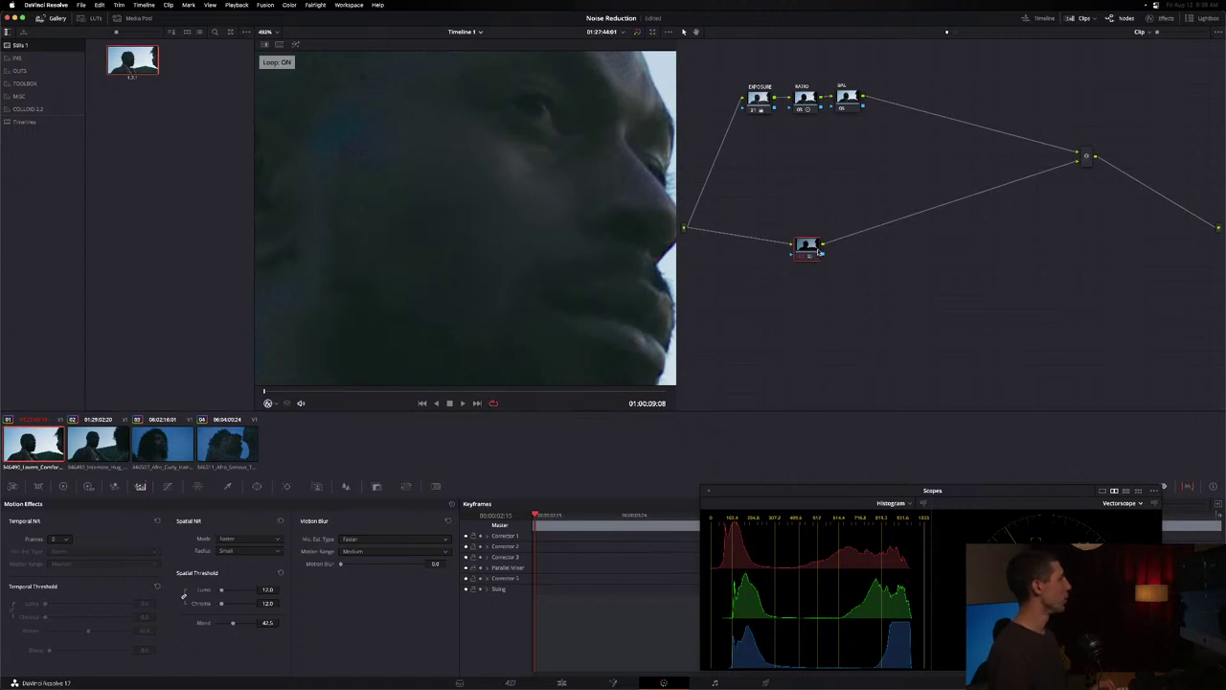
- Move the lower node left, fit the frame in the viewer, and add a serial node after it
mouse_move(820, 252)
left_mouse_down()
mouse_move(840, 247)
mouse_move(827, 248)
left_mouse_up()
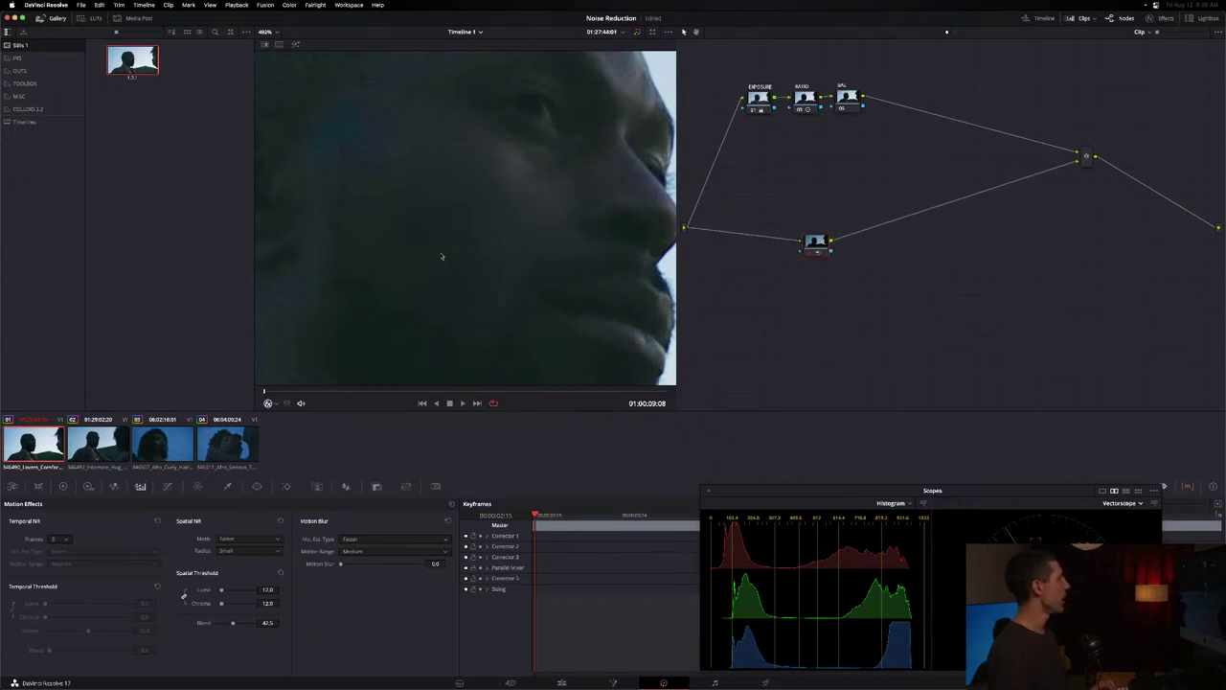
key("shift+z")
scroll(422, 234, "up", 6)
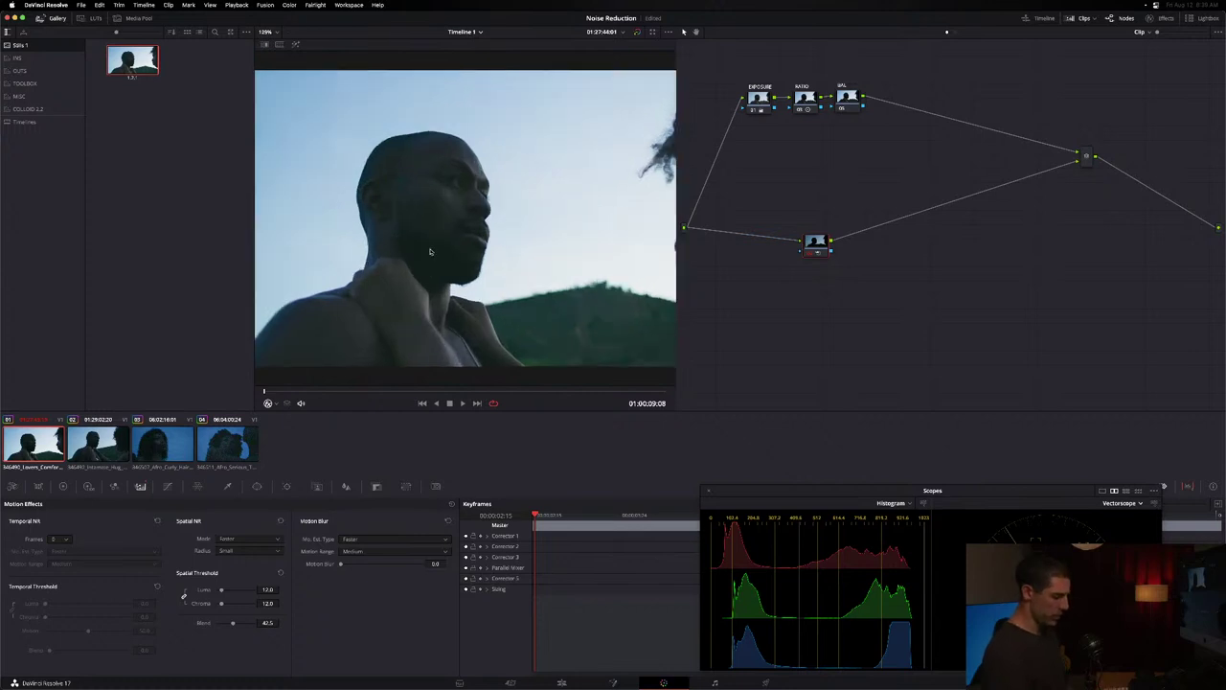
left_click_drag(820, 243, 793, 245)
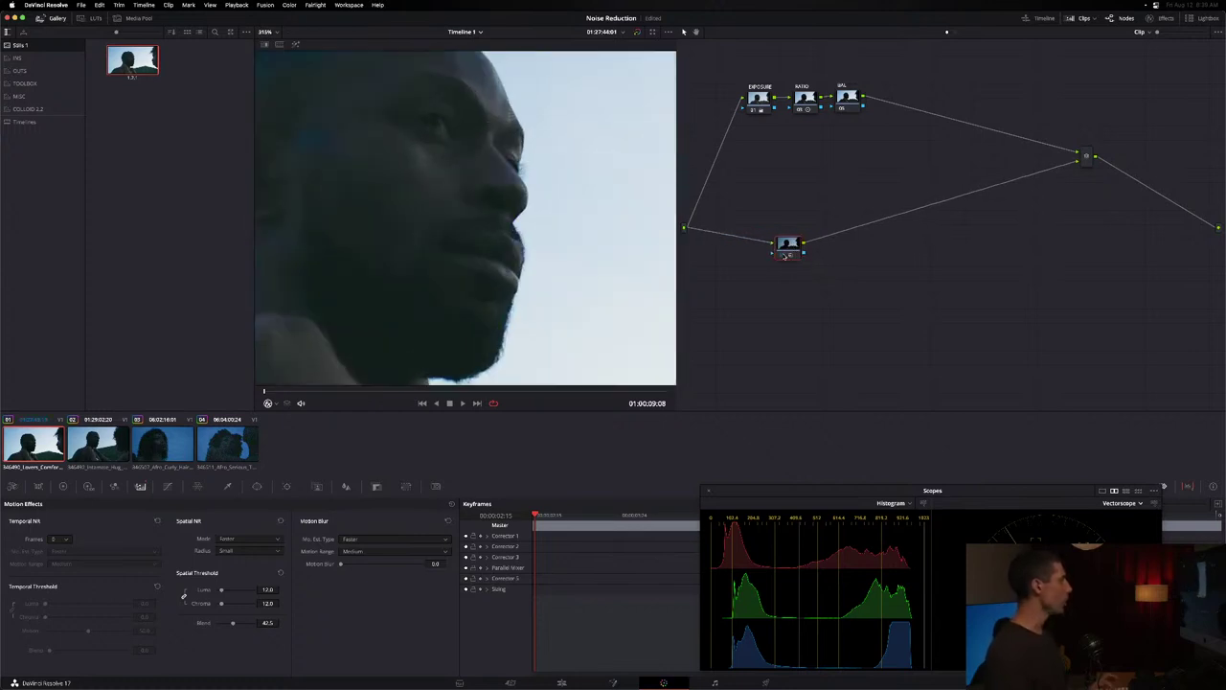
key("alt+s")
- Undo the newly added node and change the lower node's gamma setting
key("ctrl+z")
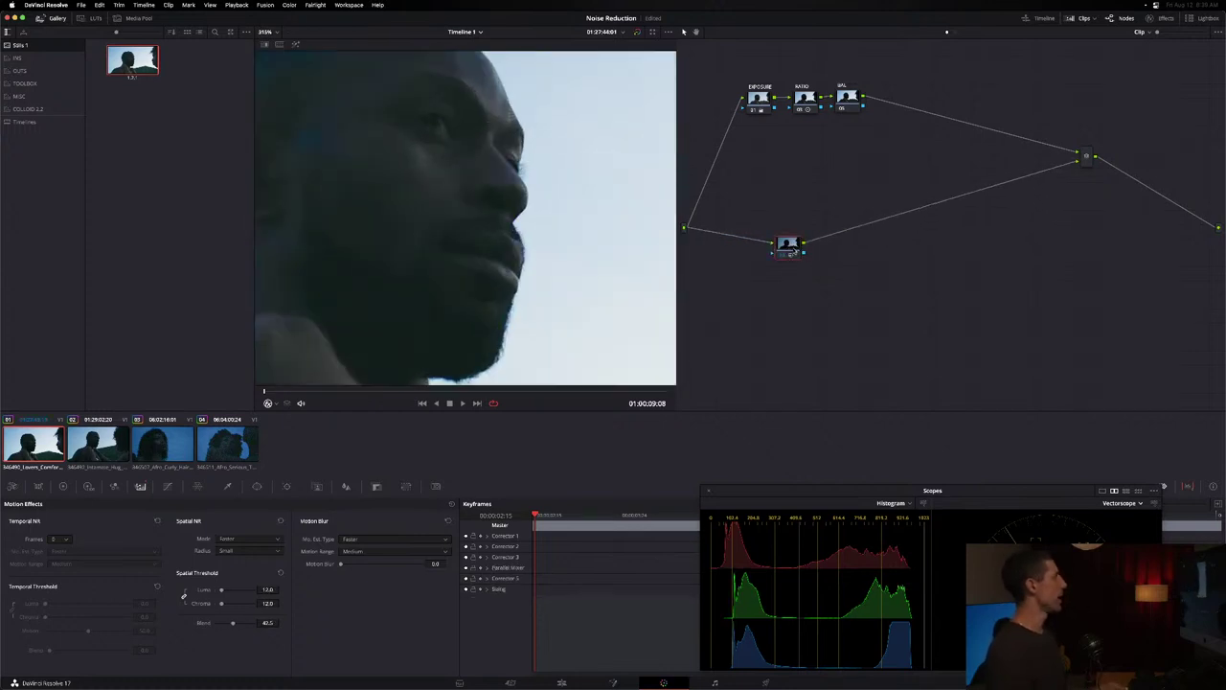
right_click(788, 246)
mouse_move(817, 361)
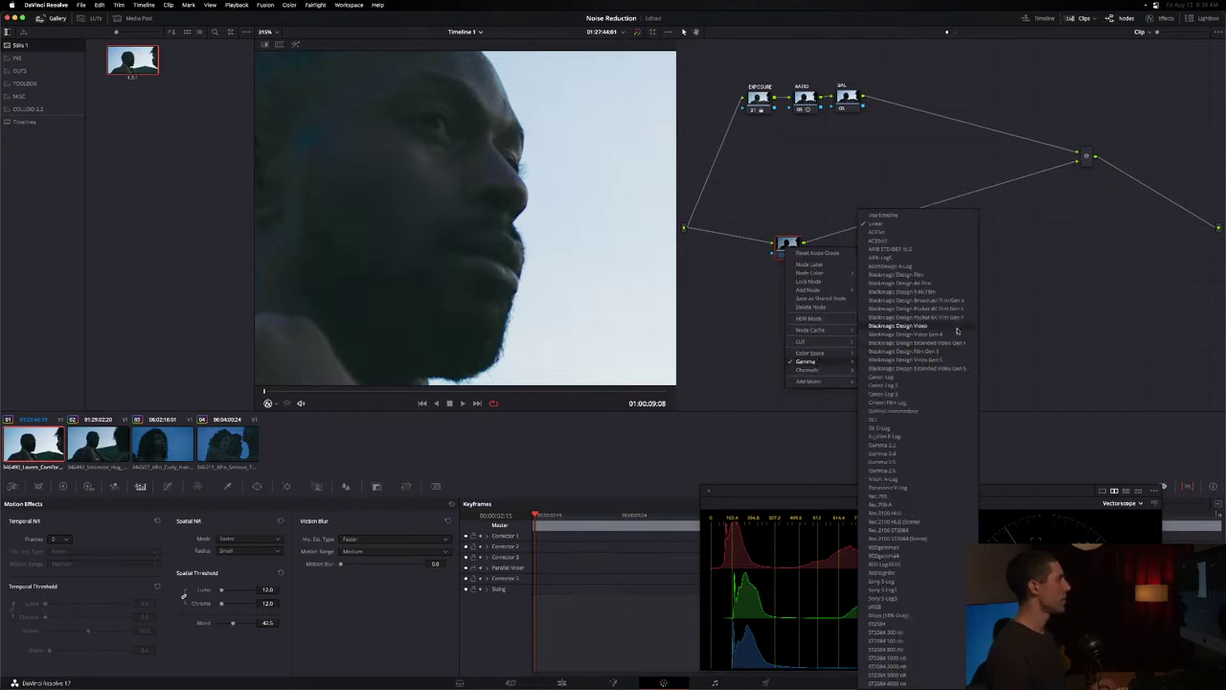
left_click(919, 216)
- Switch the lower noise-reduction node to the Lab (CIE) color space
right_click(790, 249)
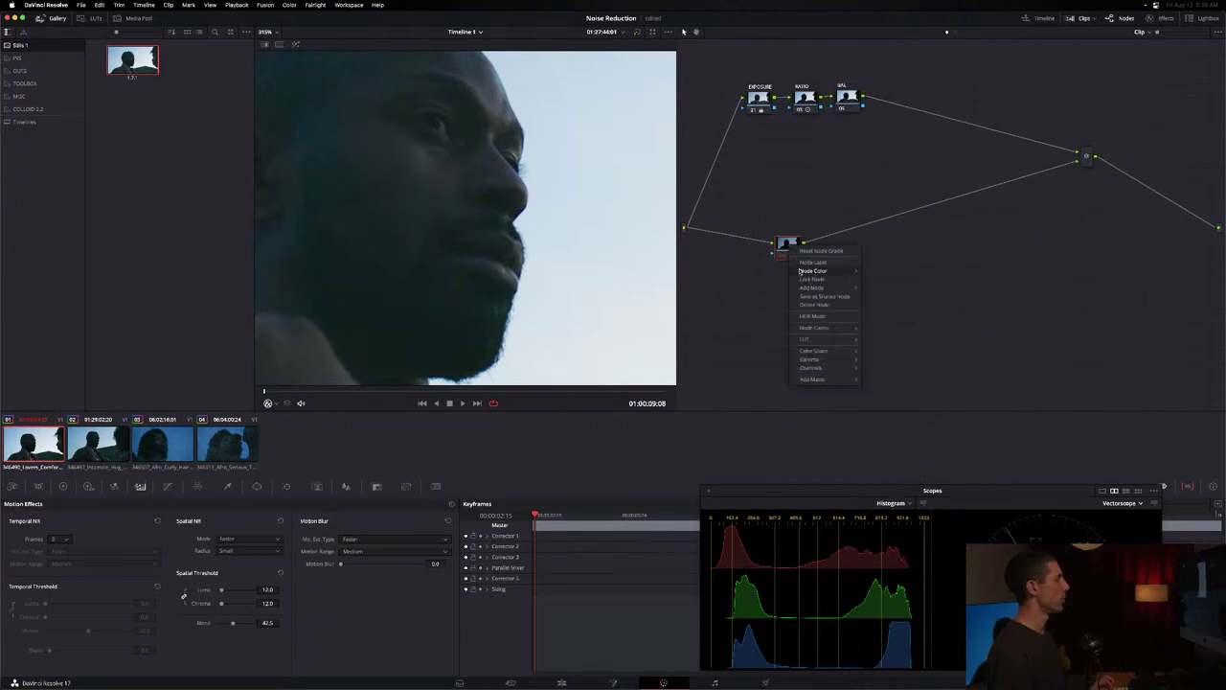
mouse_move(832, 369)
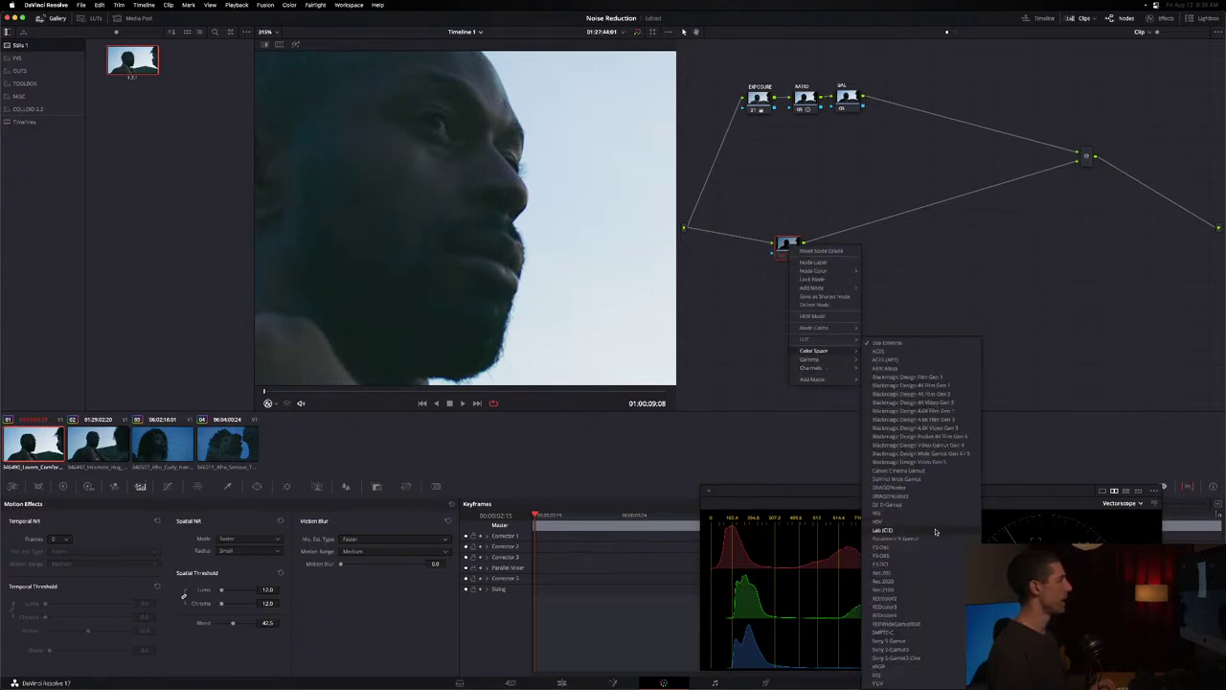
left_click(936, 532)
- Limit the lower node to Channel 2, then pick a different channel for it
right_click(789, 248)
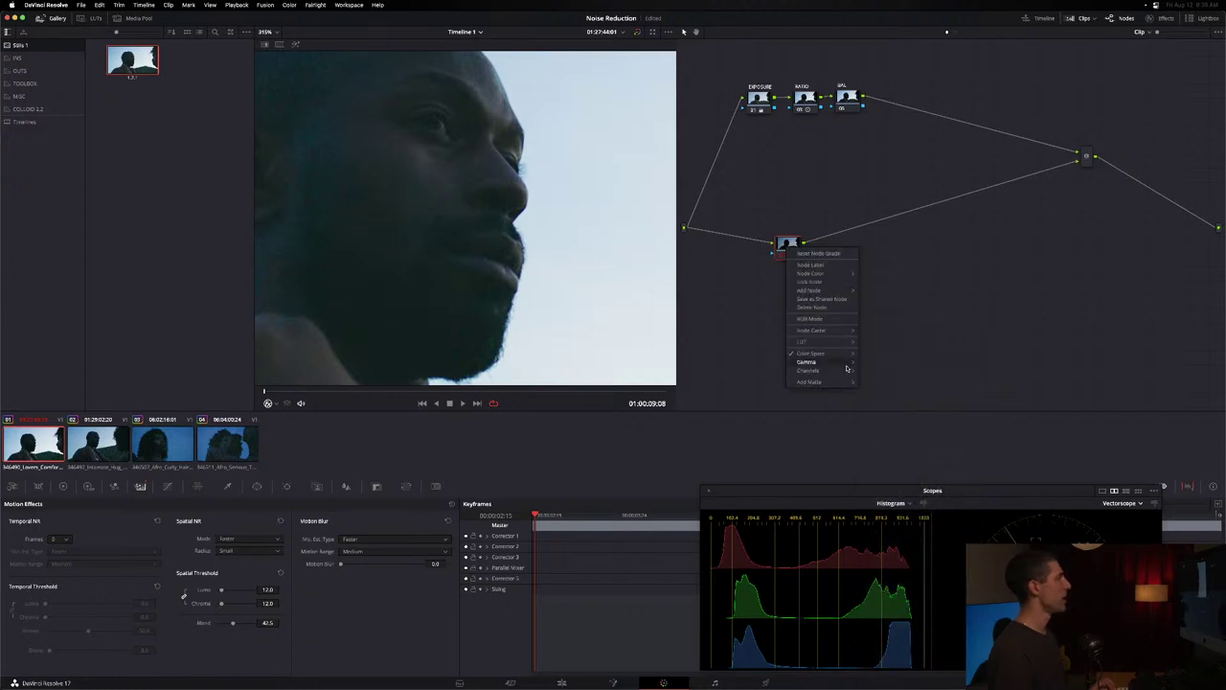
mouse_move(846, 370)
left_click(901, 381)
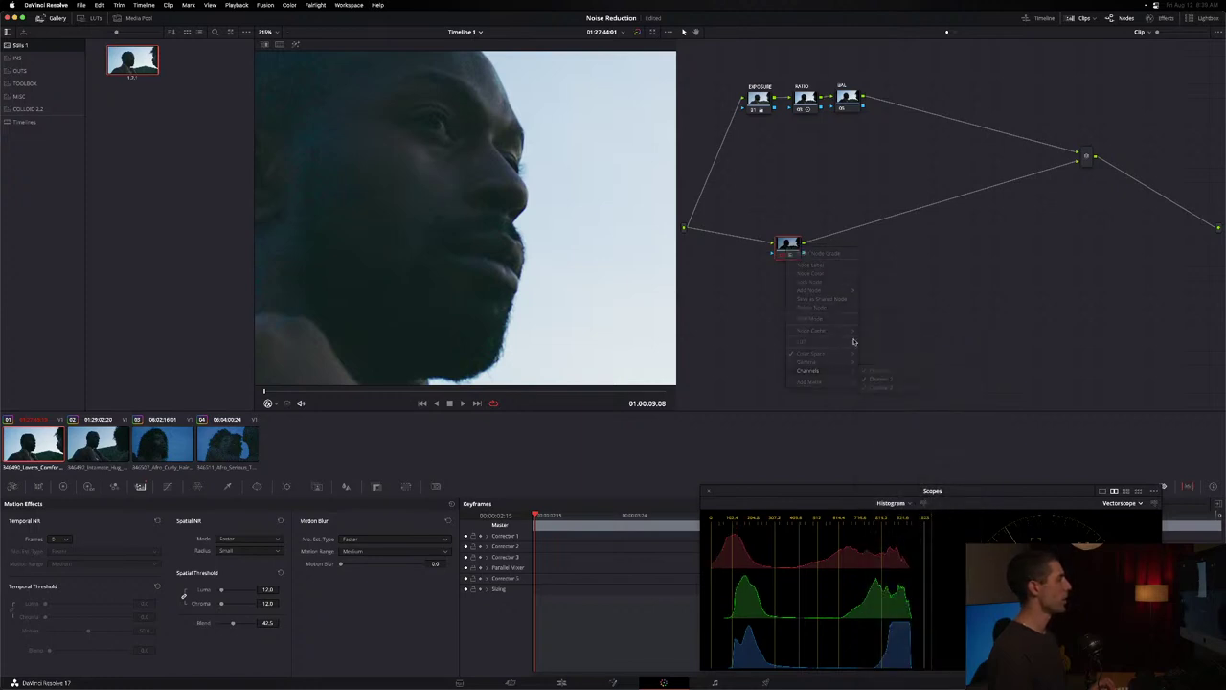
right_click(791, 247)
mouse_move(836, 369)
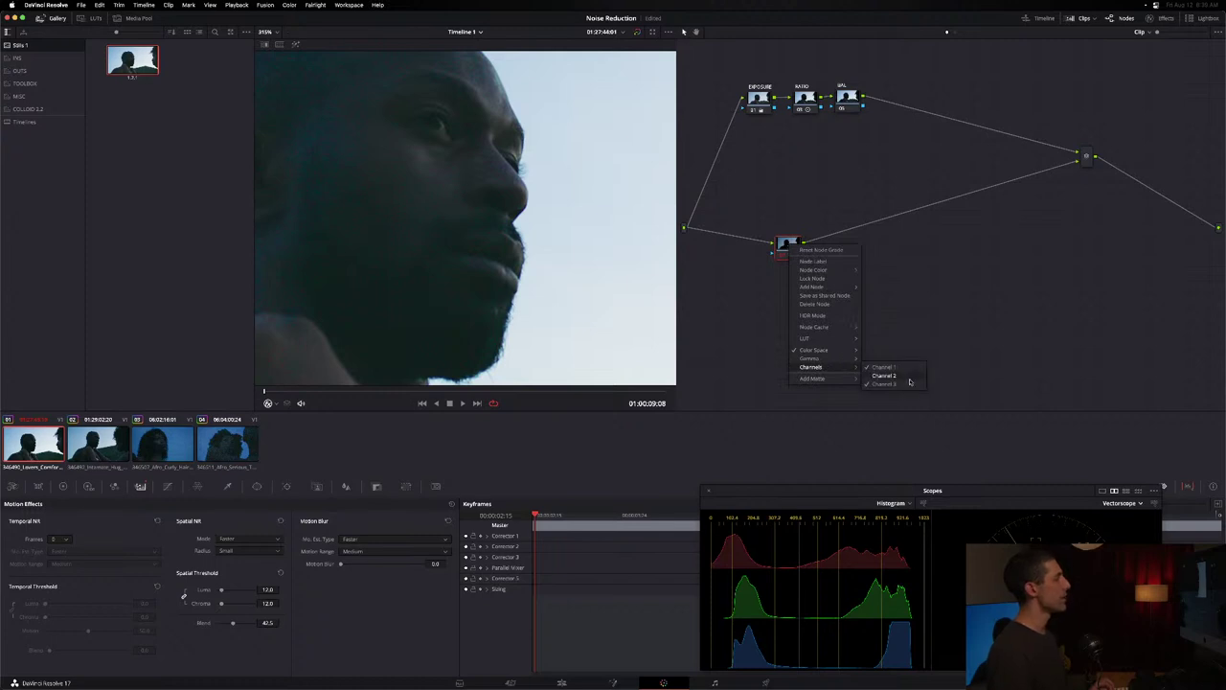
left_click(885, 374)
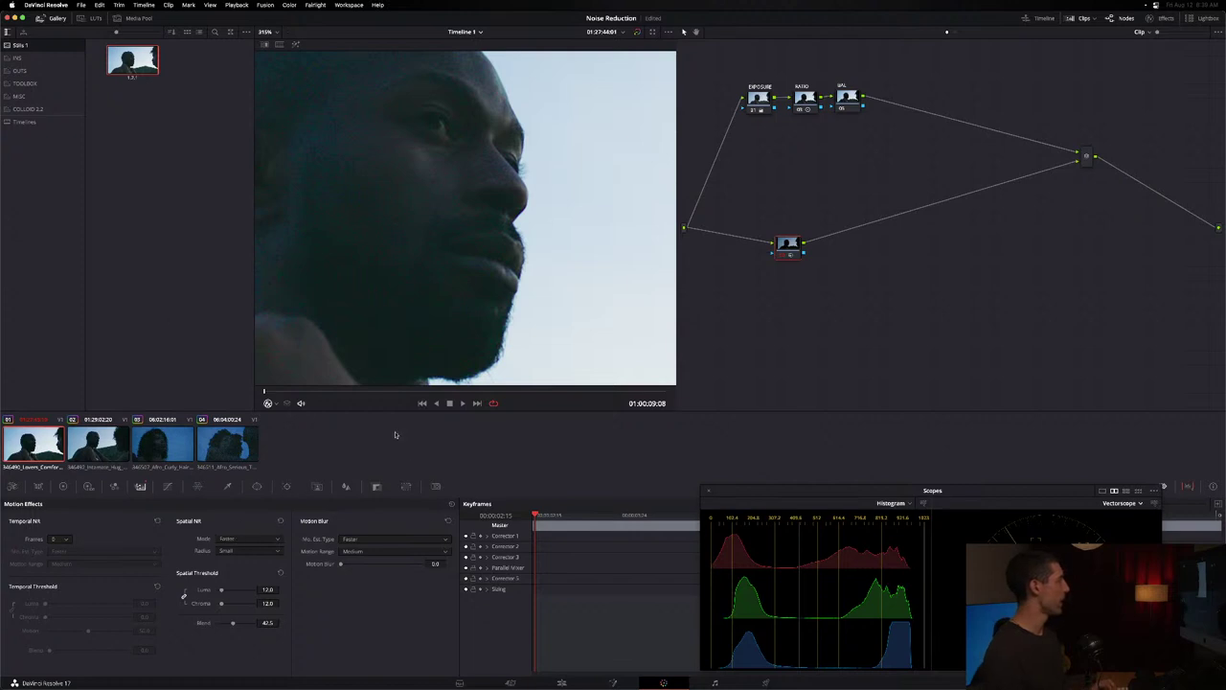
- Add a serial node after the lower node and raise its spatial luma threshold to 37.9
key("alt+s")
left_click(258, 542)
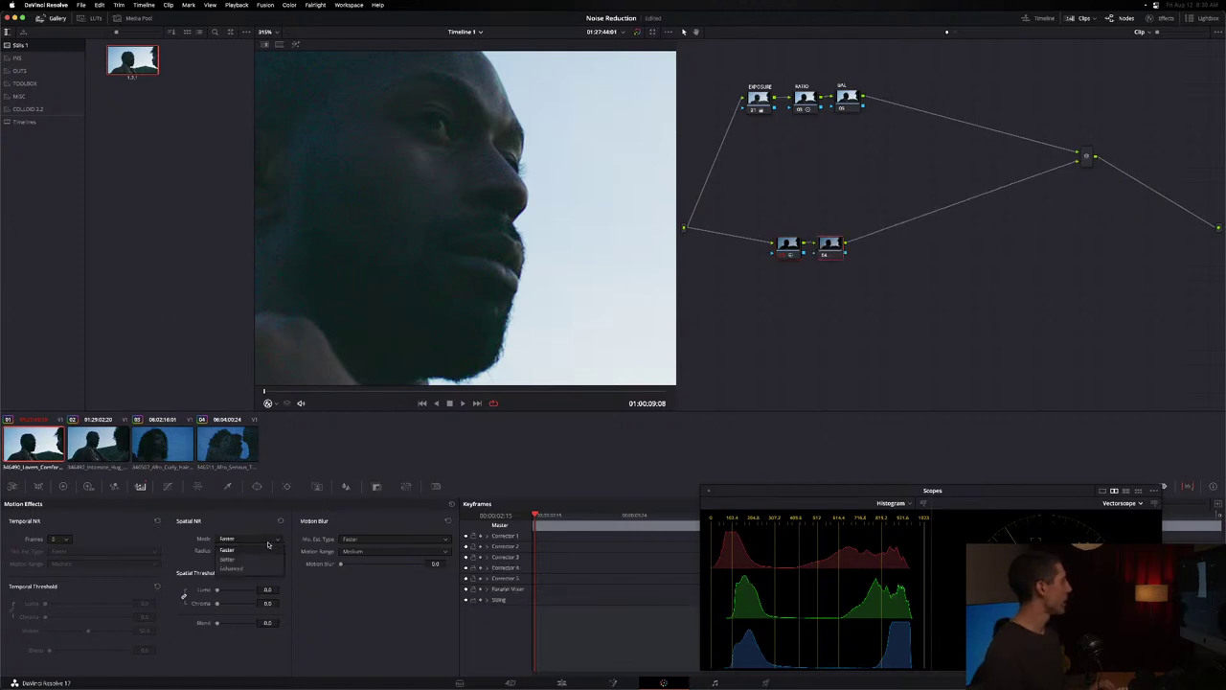
left_click(254, 553)
mouse_move(217, 591)
left_mouse_down()
mouse_move(240, 589)
mouse_move(227, 604)
mouse_move(246, 607)
mouse_move(229, 606)
left_mouse_up()
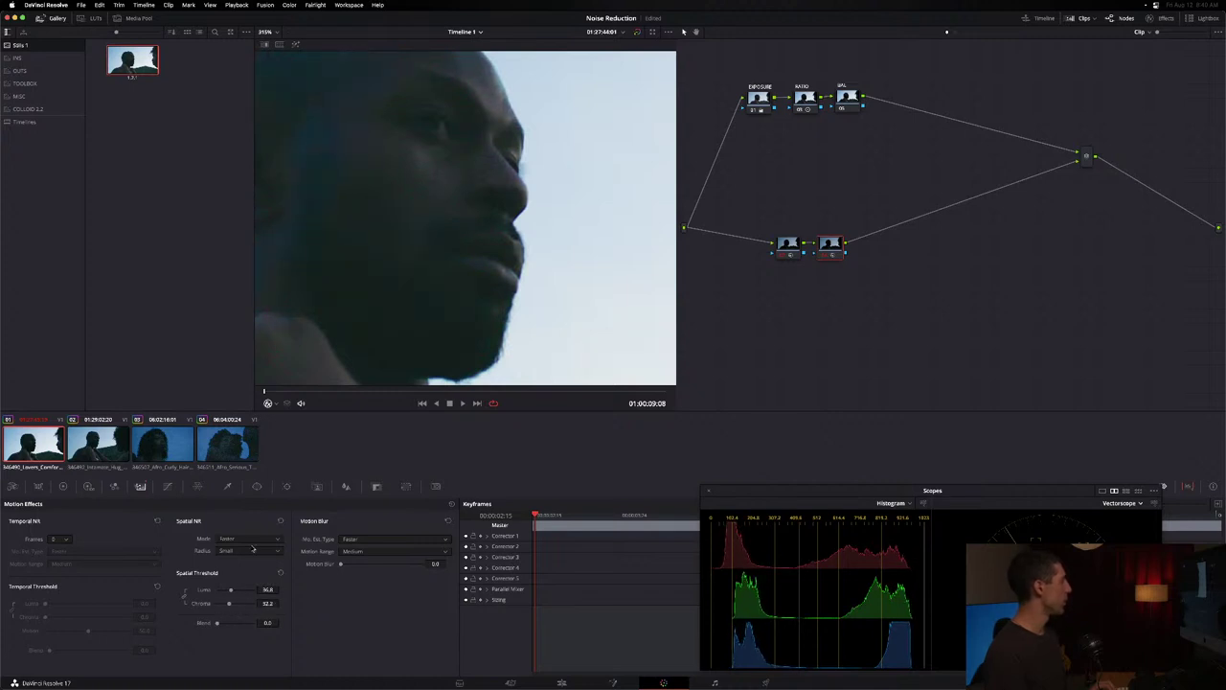
- Try Enhanced, then settle on Better spatial NR with luma and chroma thresholds near 50.6
left_click(228, 540)
left_click(231, 568)
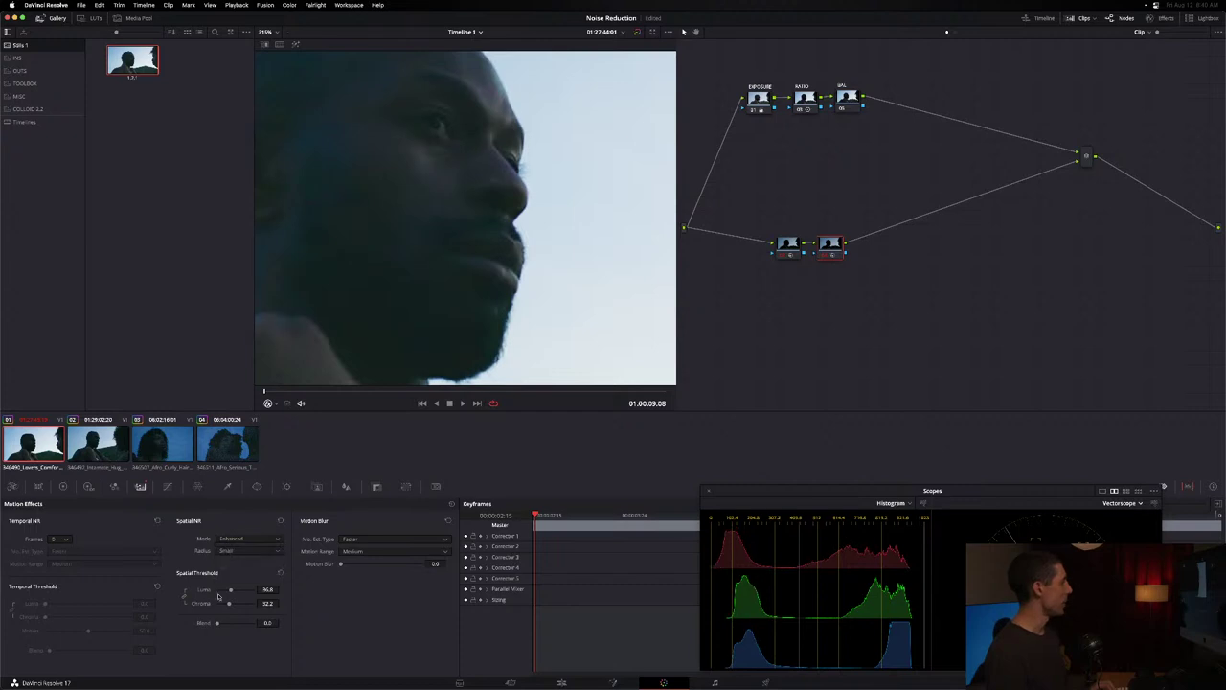
mouse_move(226, 592)
left_mouse_down()
mouse_move(248, 591)
mouse_move(238, 590)
left_mouse_up()
left_click(242, 540)
left_click(234, 557)
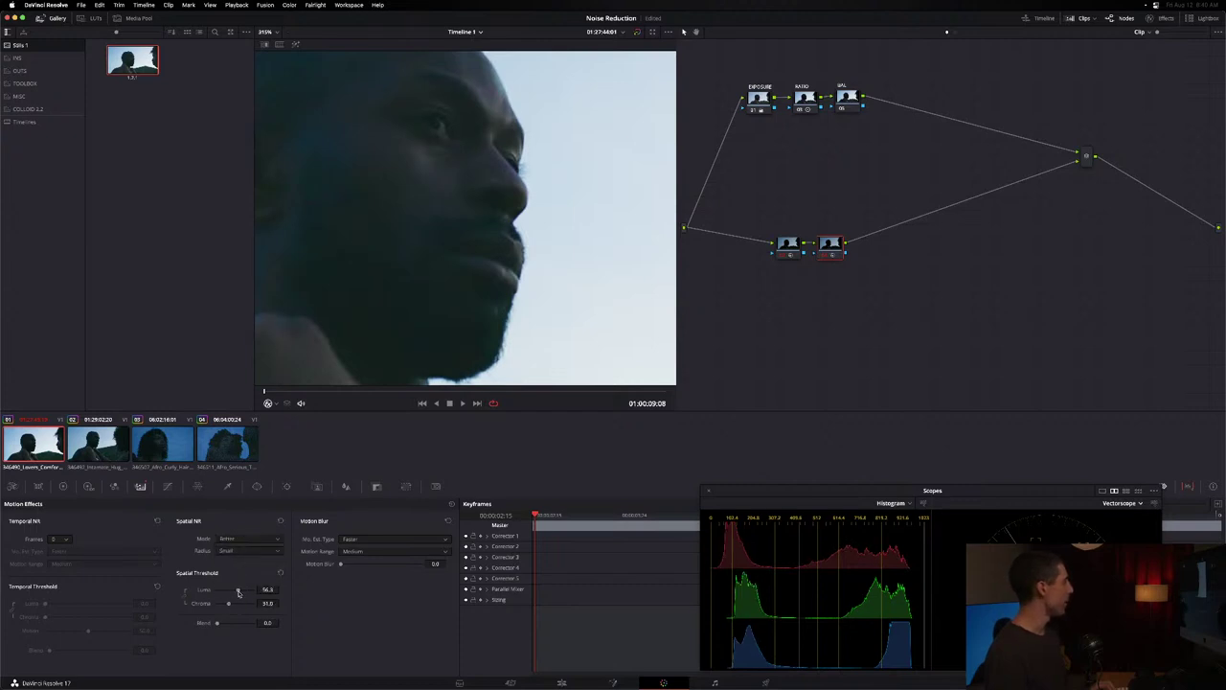
left_click_drag(239, 593, 235, 592)
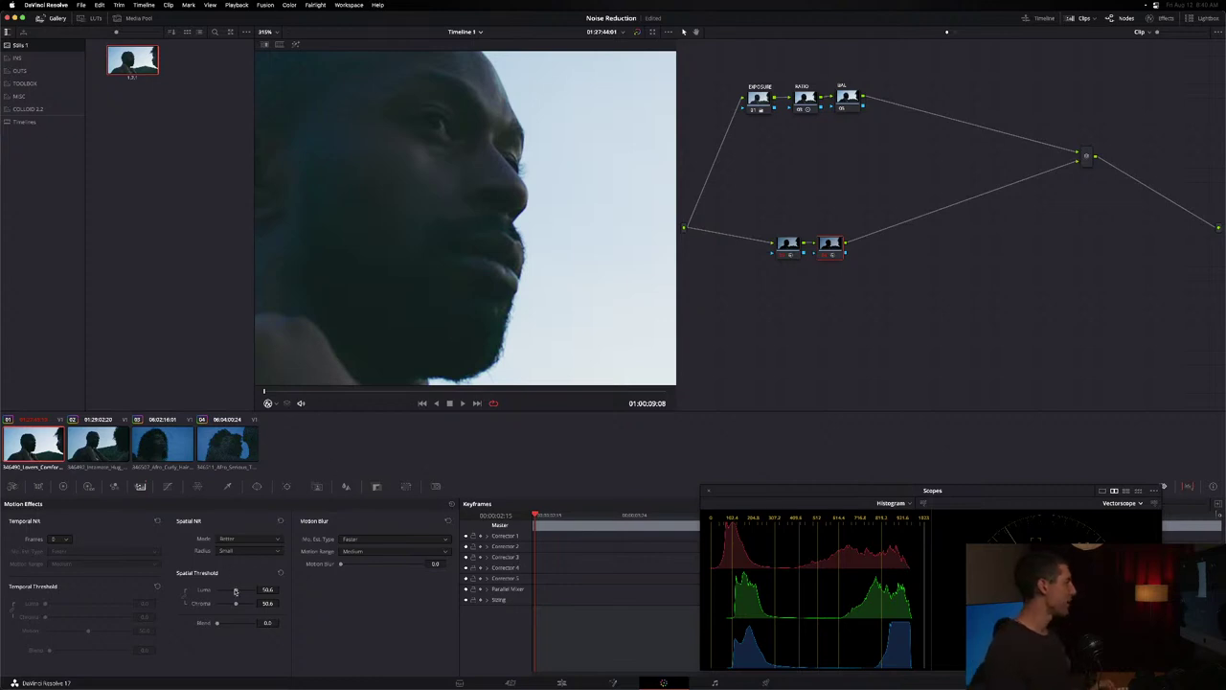
left_click_drag(235, 591, 236, 593)
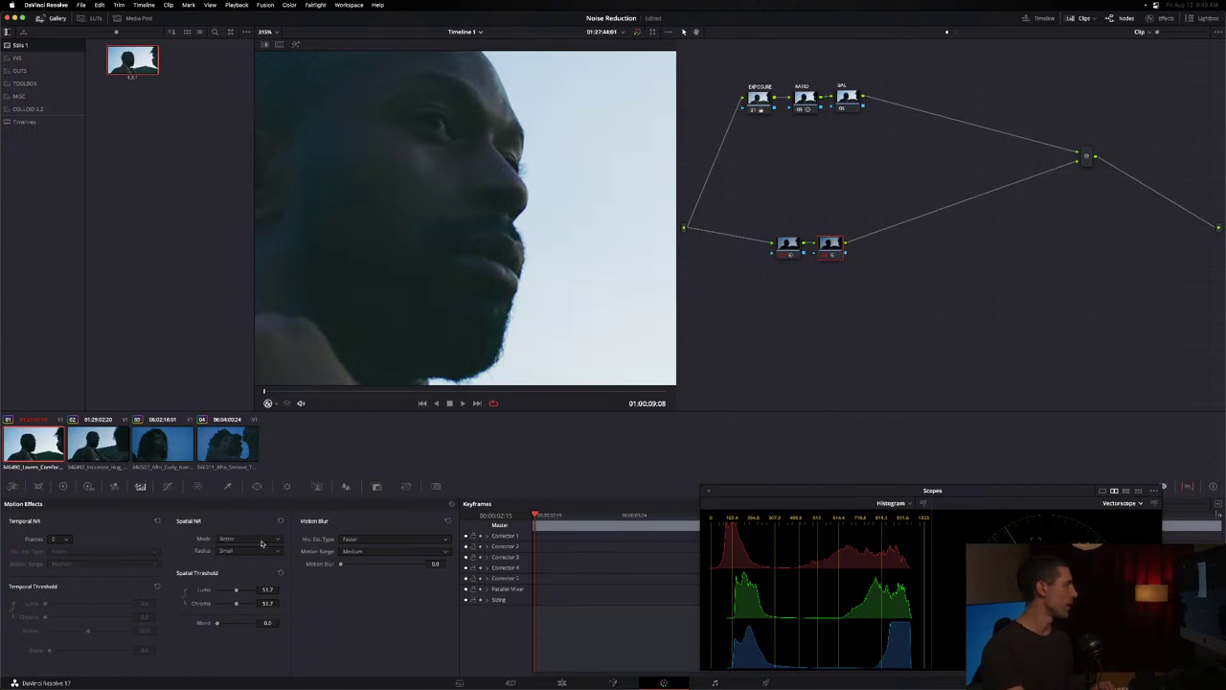
left_click(262, 543)
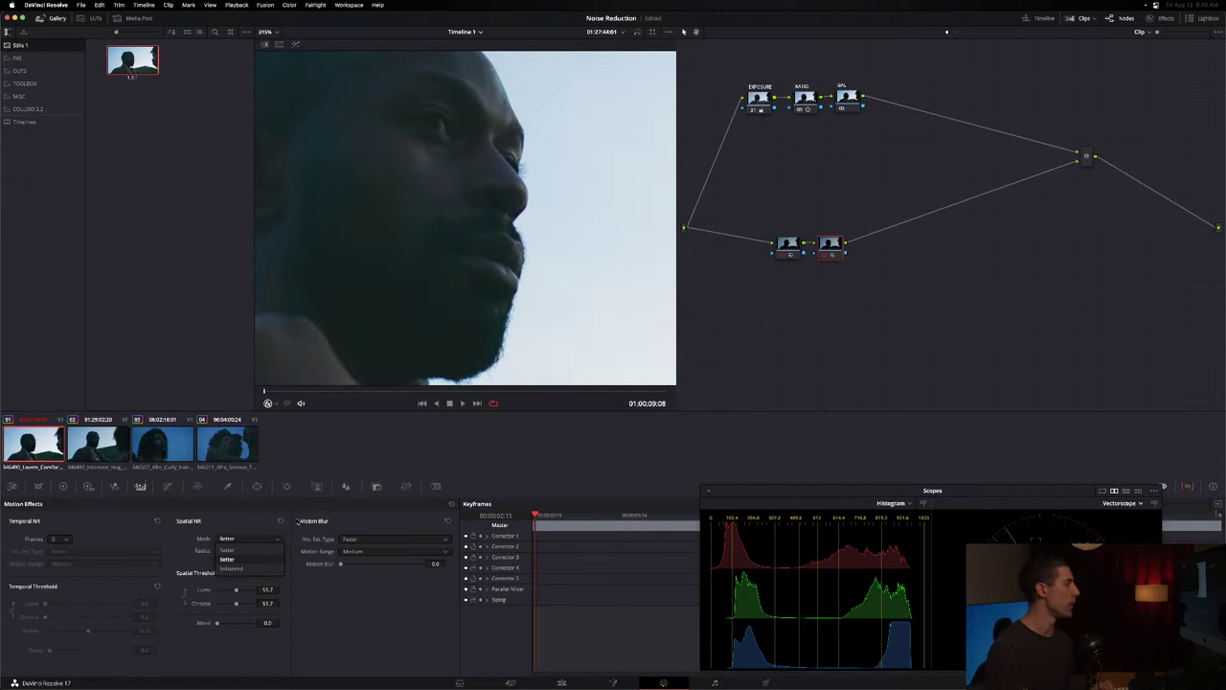
- Inspect the second and first lower nodes' option menus without changing anything
left_click(298, 520)
right_click(835, 247)
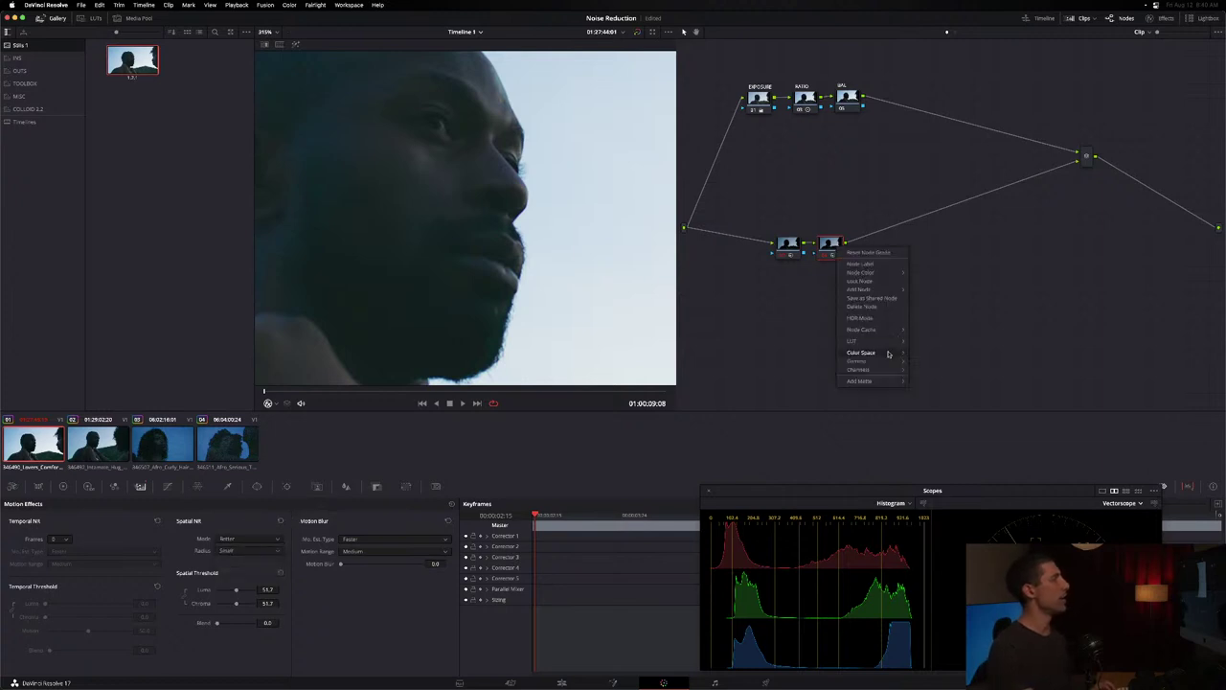
mouse_move(886, 353)
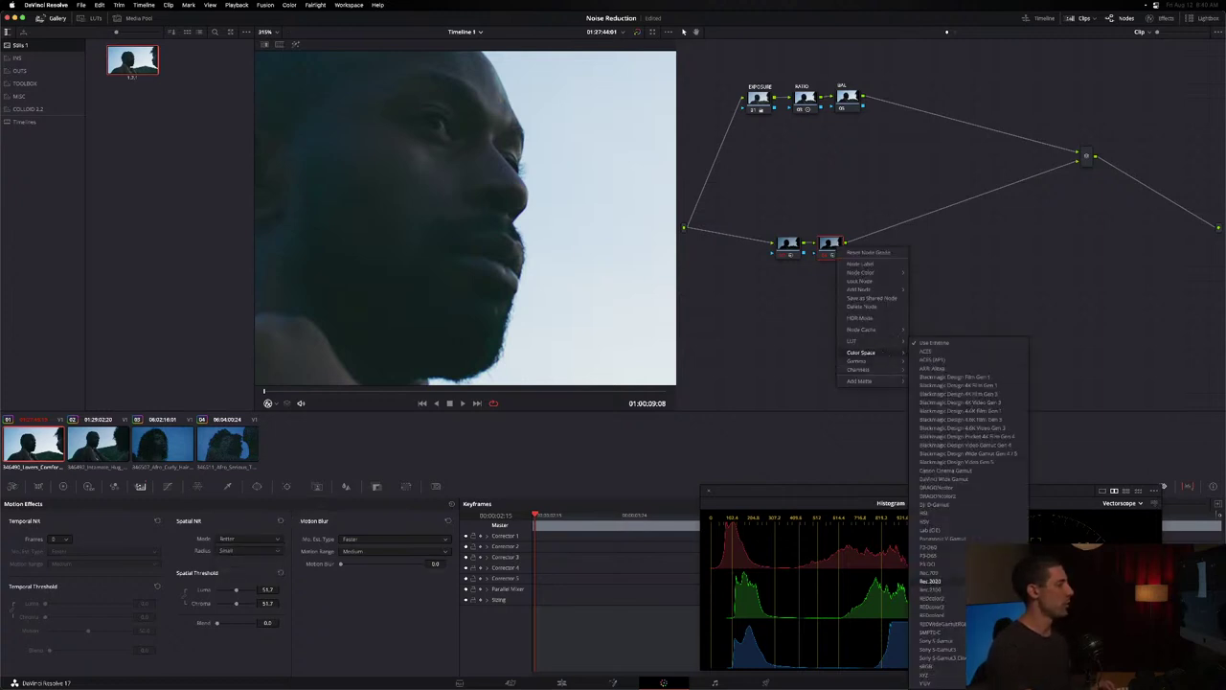
left_click(789, 255)
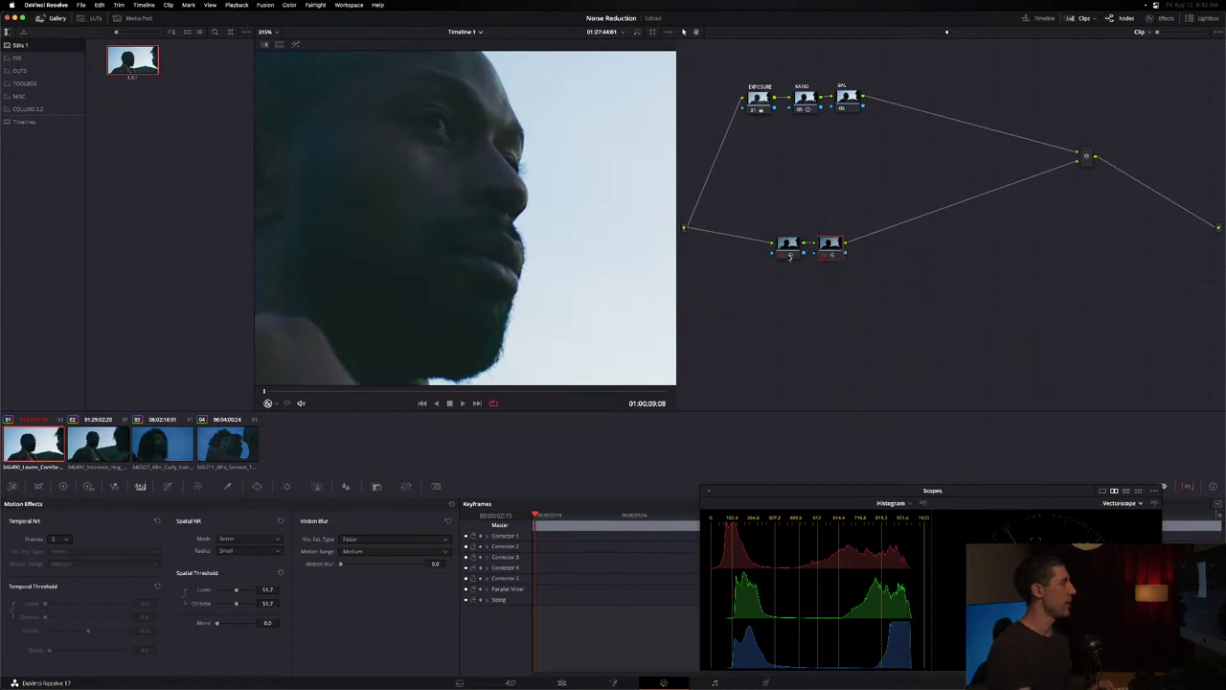
right_click(789, 247)
mouse_move(824, 351)
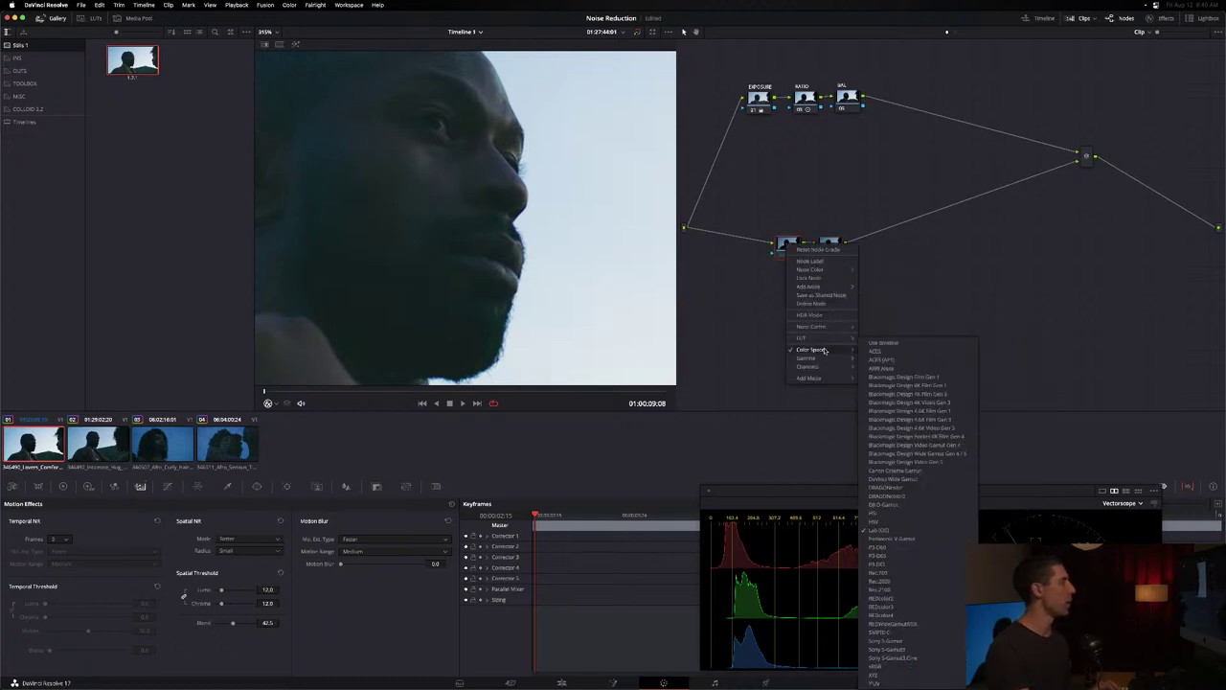
left_click(788, 247)
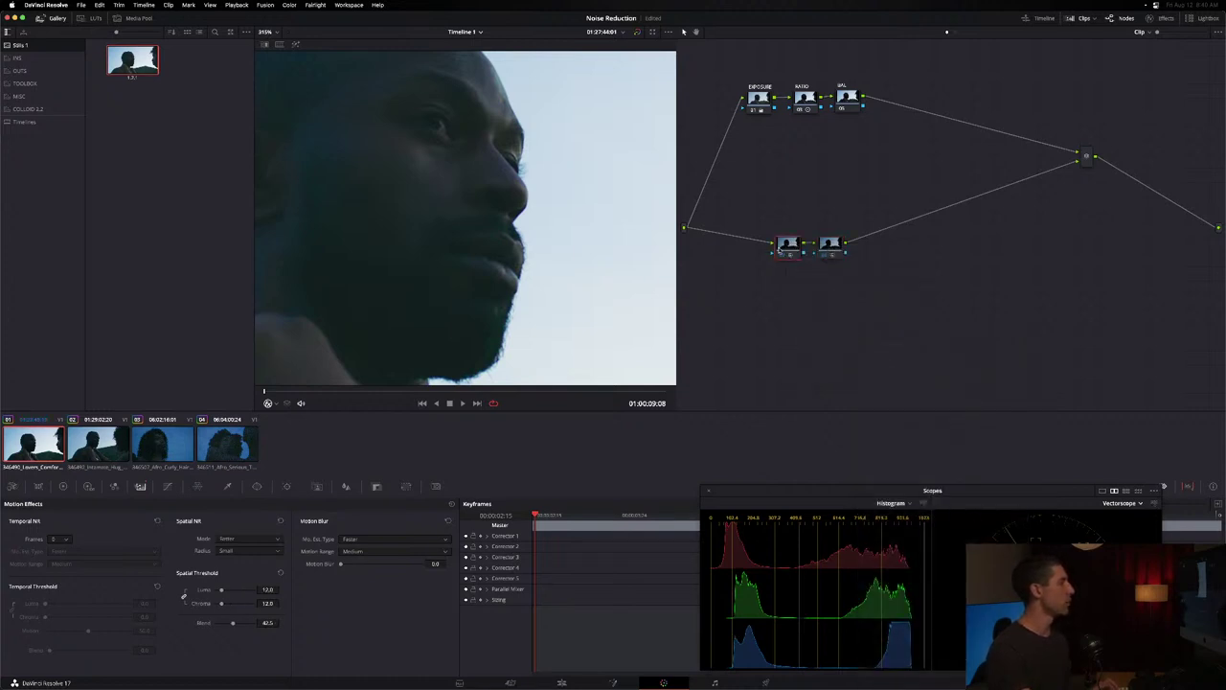
- Recheck the first lower node's options, then delete the second lower node
right_click(787, 247)
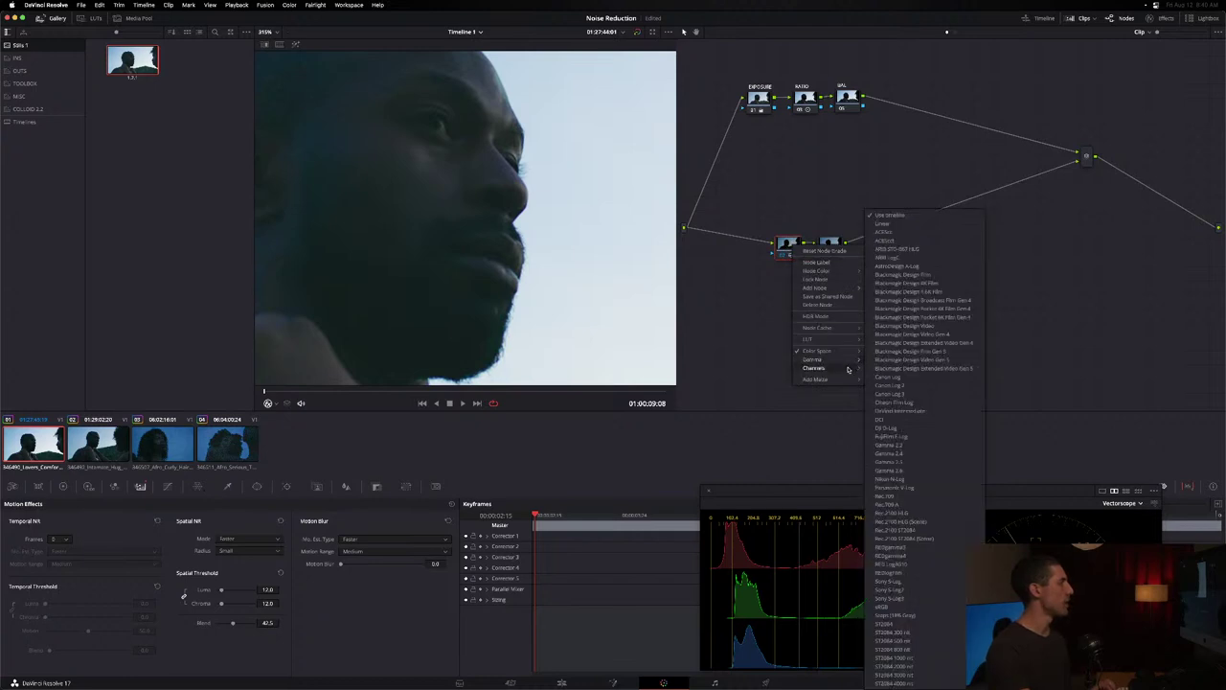
mouse_move(847, 370)
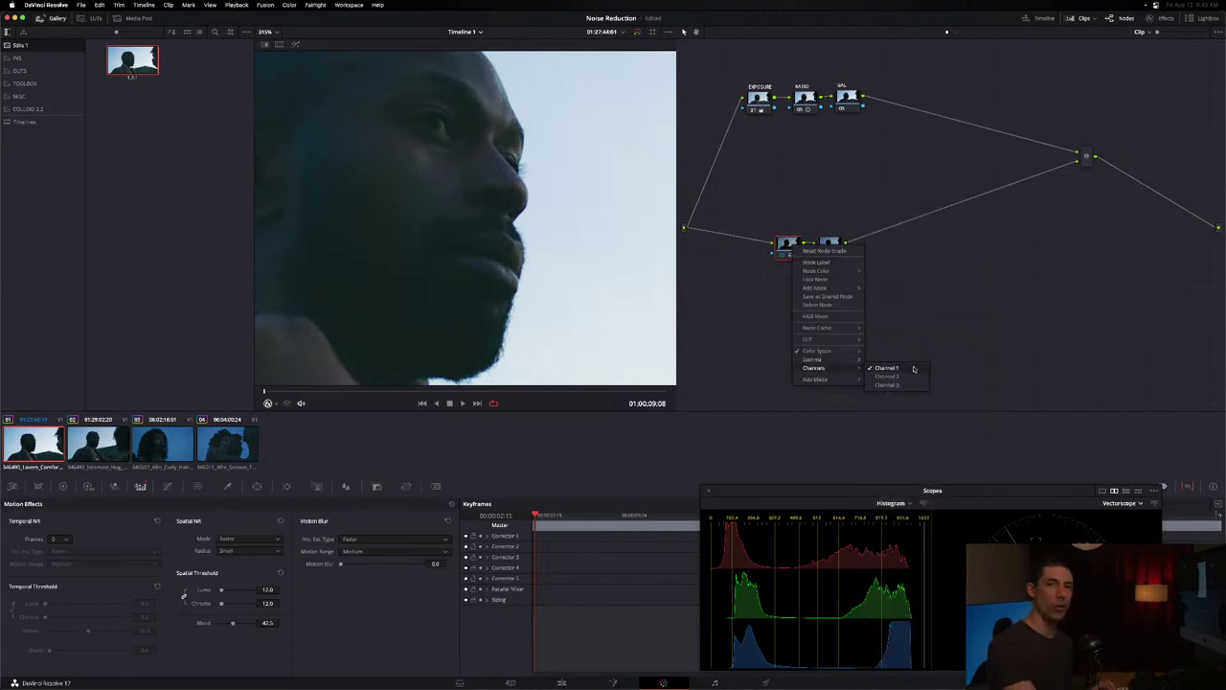
left_click(900, 202)
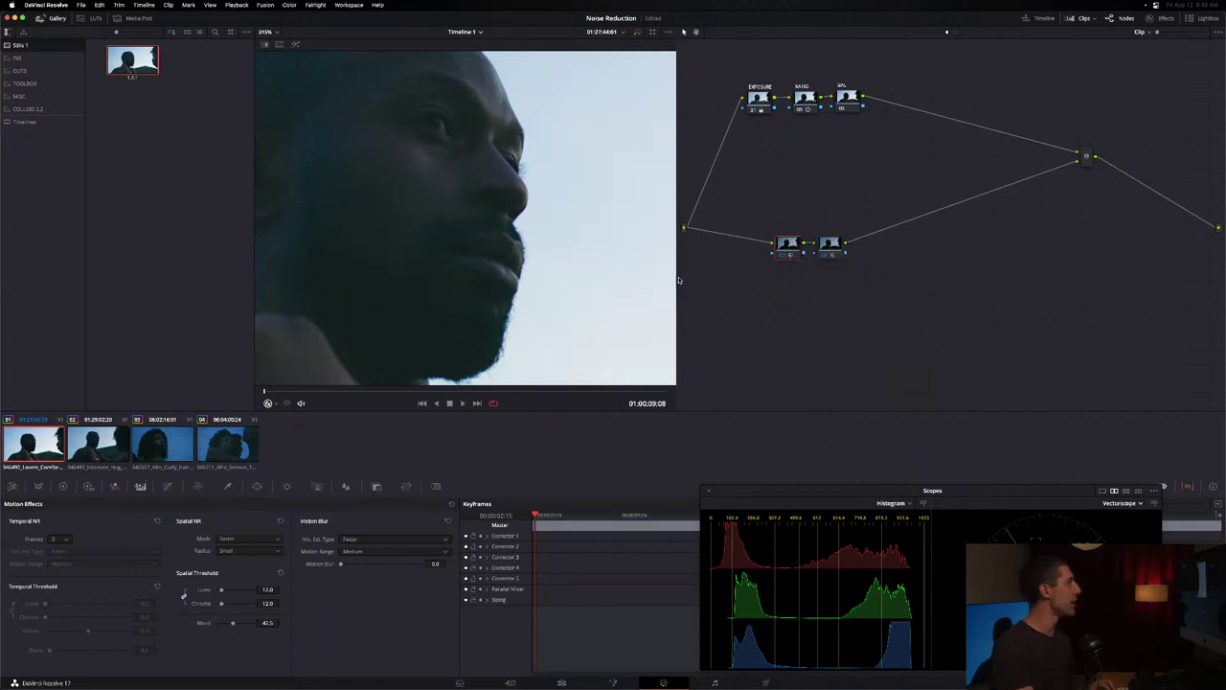
left_click(830, 245)
key("Delete")
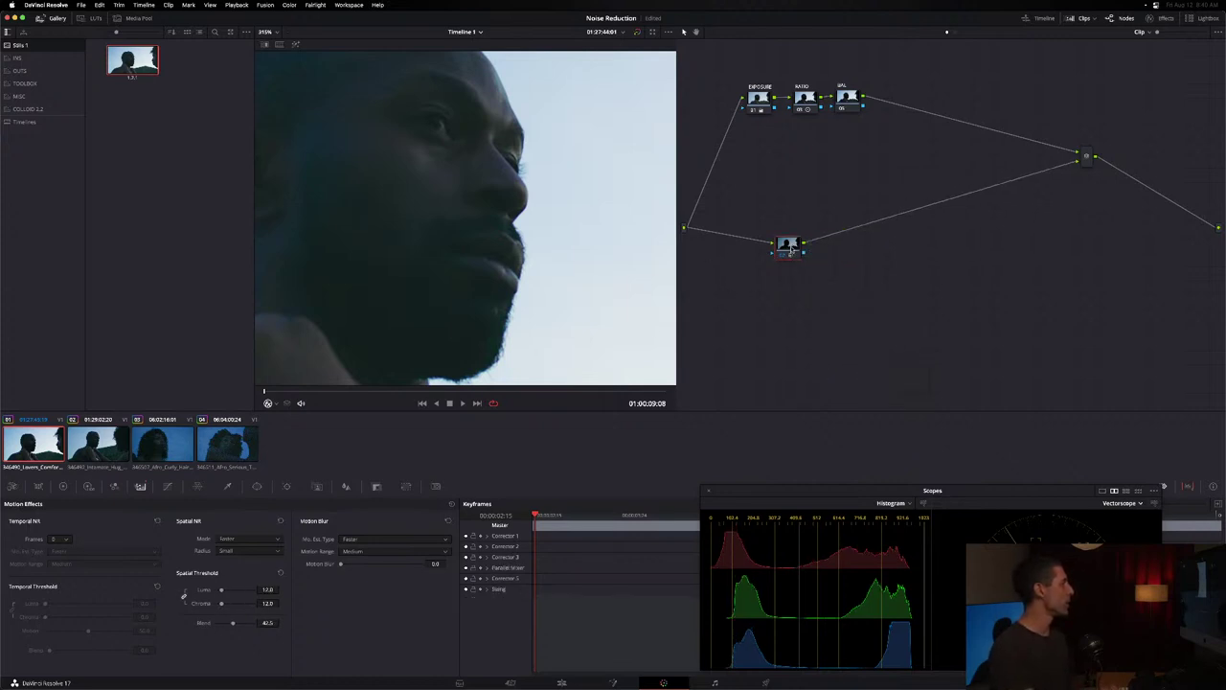
- Use Better spatial NR with Large radius, bringing luma and chroma thresholds from 70.1 down to 14.9
left_click(245, 539)
left_click(246, 551)
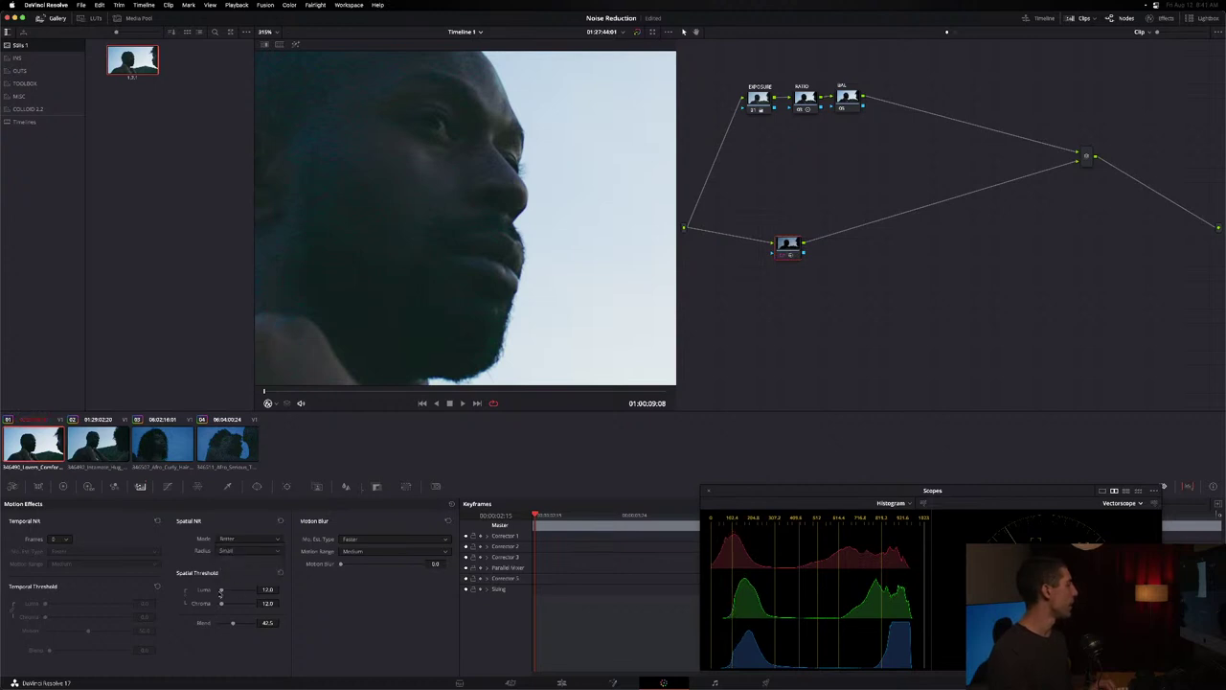
mouse_move(220, 591)
left_mouse_down()
mouse_move(247, 590)
mouse_move(223, 591)
mouse_move(234, 594)
left_mouse_up()
left_click(242, 551)
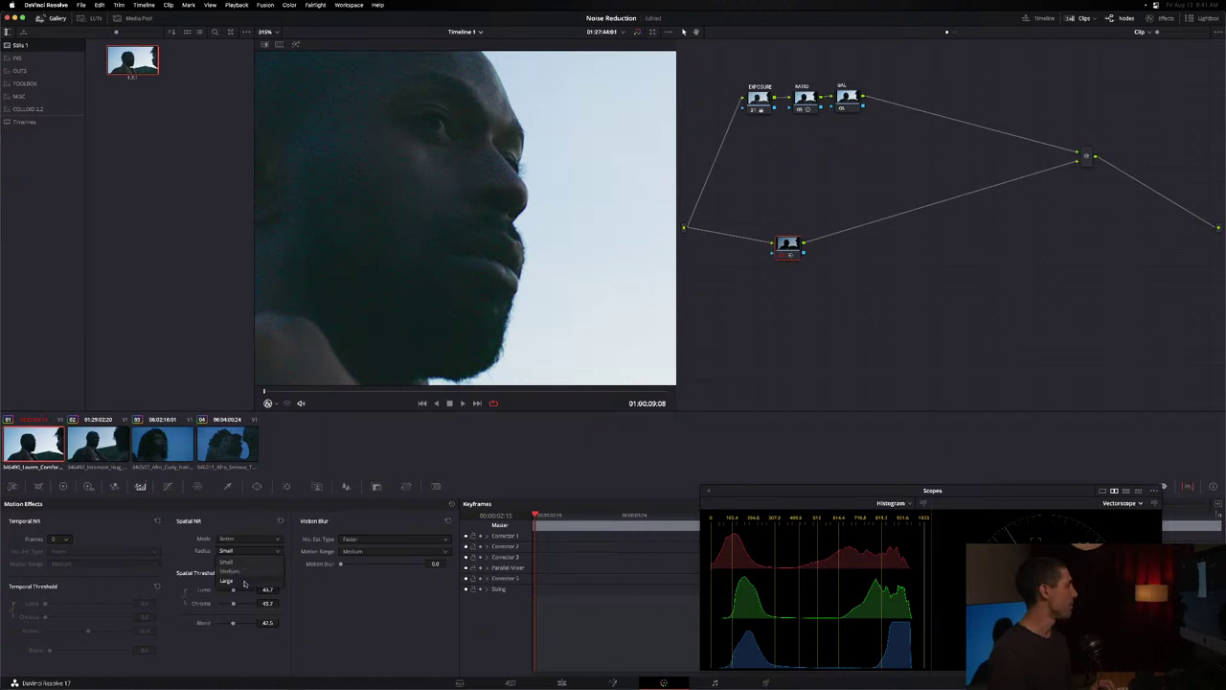
left_click(243, 572)
left_click_drag(234, 591, 226, 592)
left_click_drag(228, 593, 222, 591)
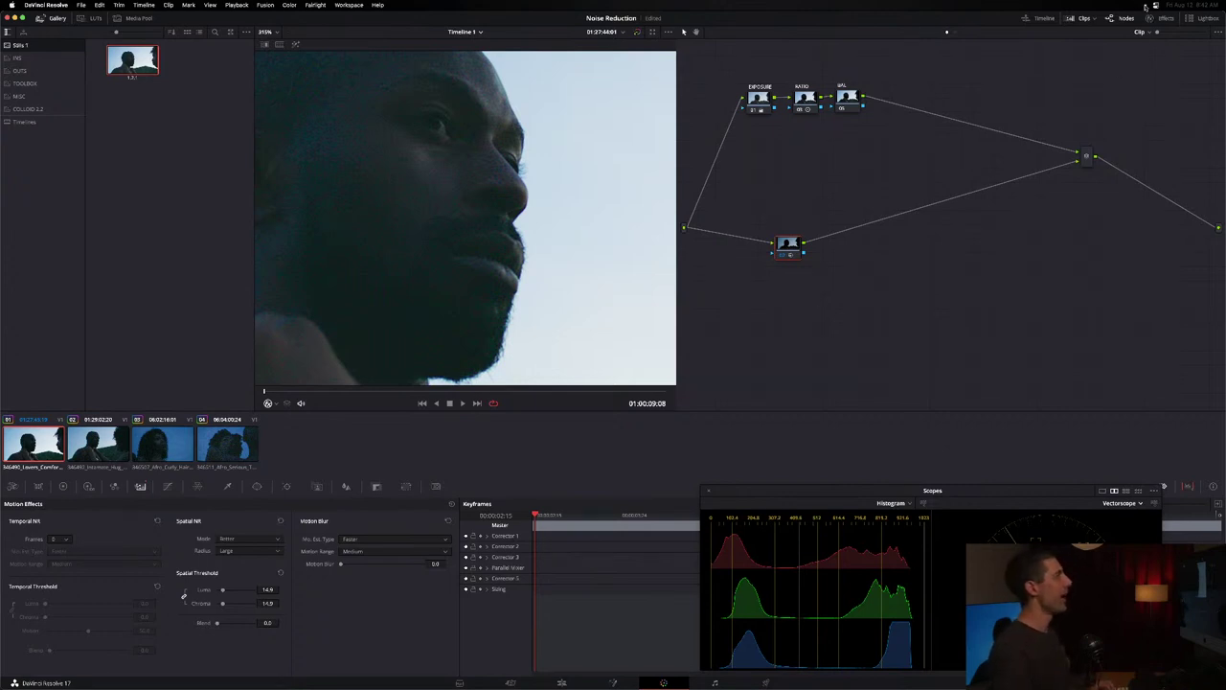
key("super+space")
type("scopes")
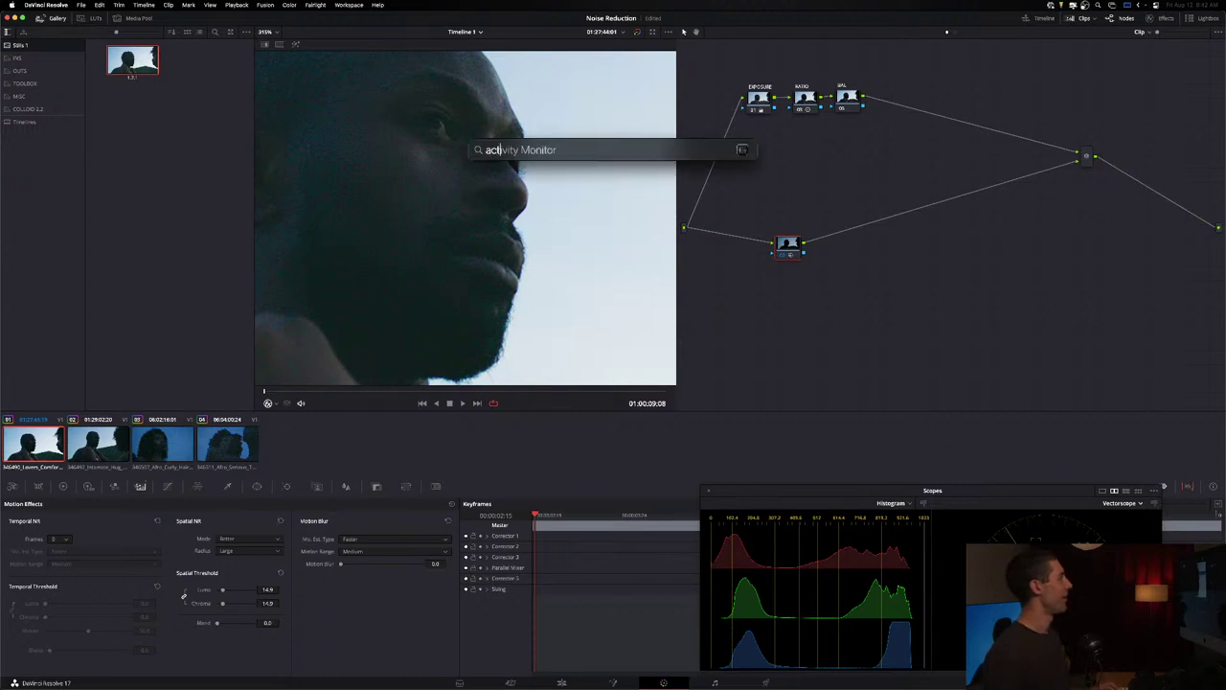
key("Return")
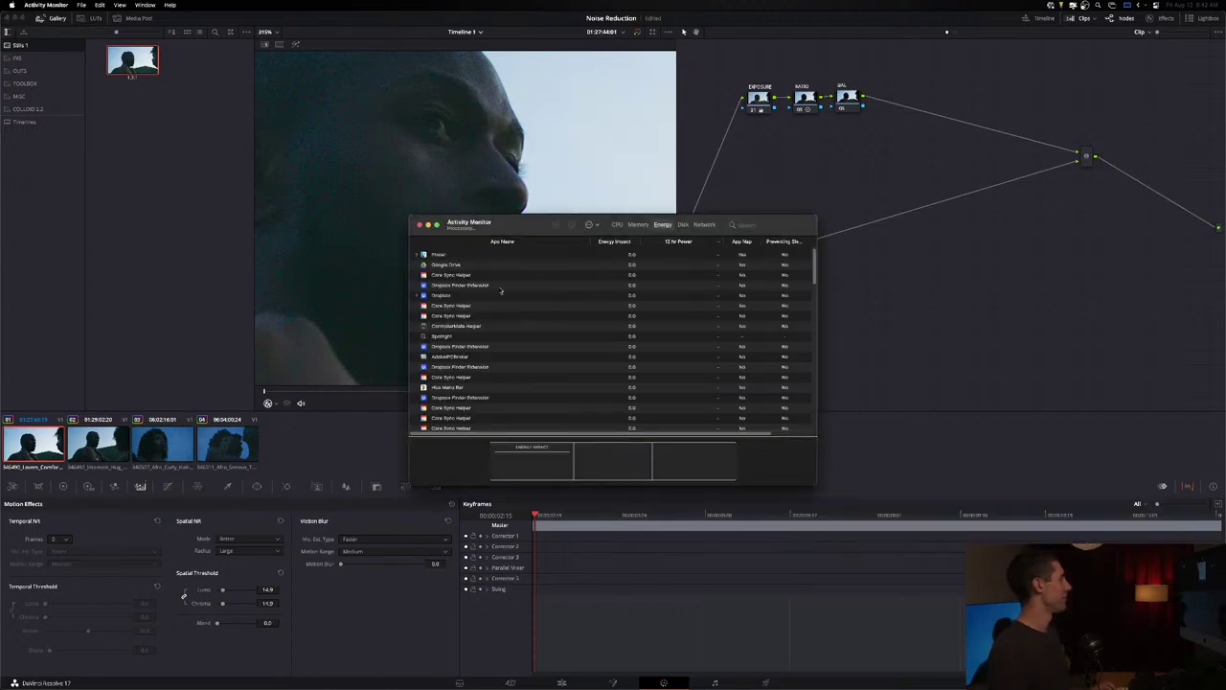
left_click_drag(544, 229, 380, 239)
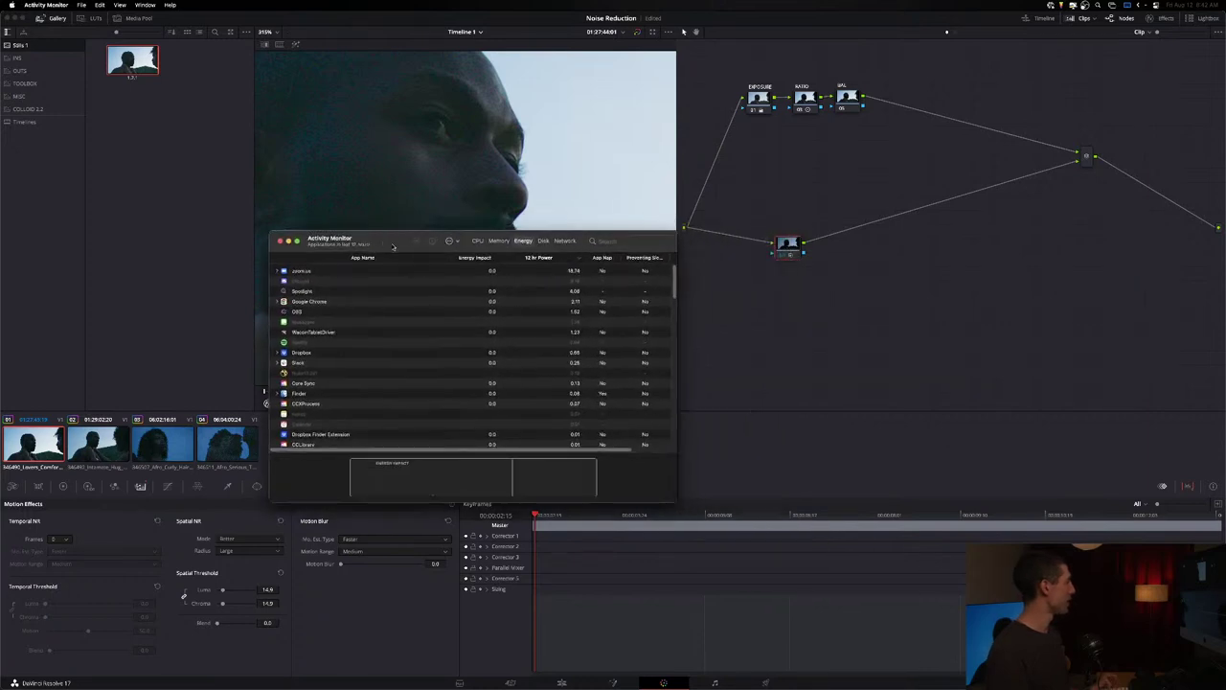
key("super+q")
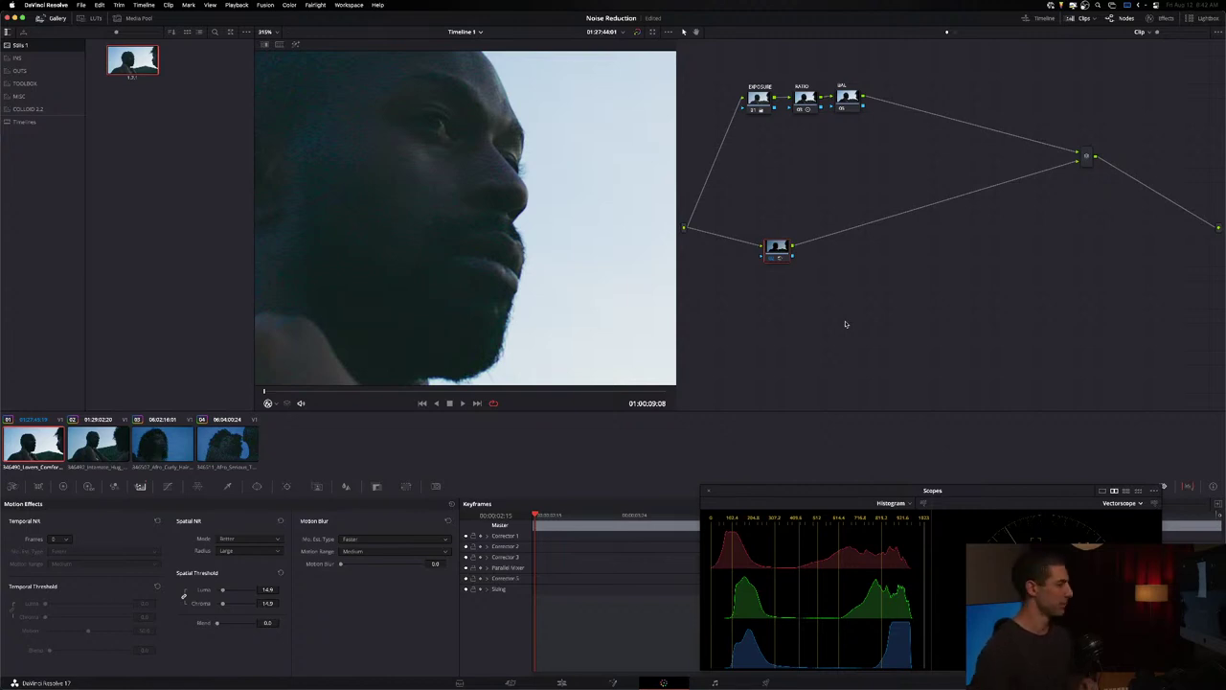
- Shift the lower node up-right, add a serial node after it, and hide the clip strip
left_click_drag(785, 254, 845, 244)
key("alt+s")
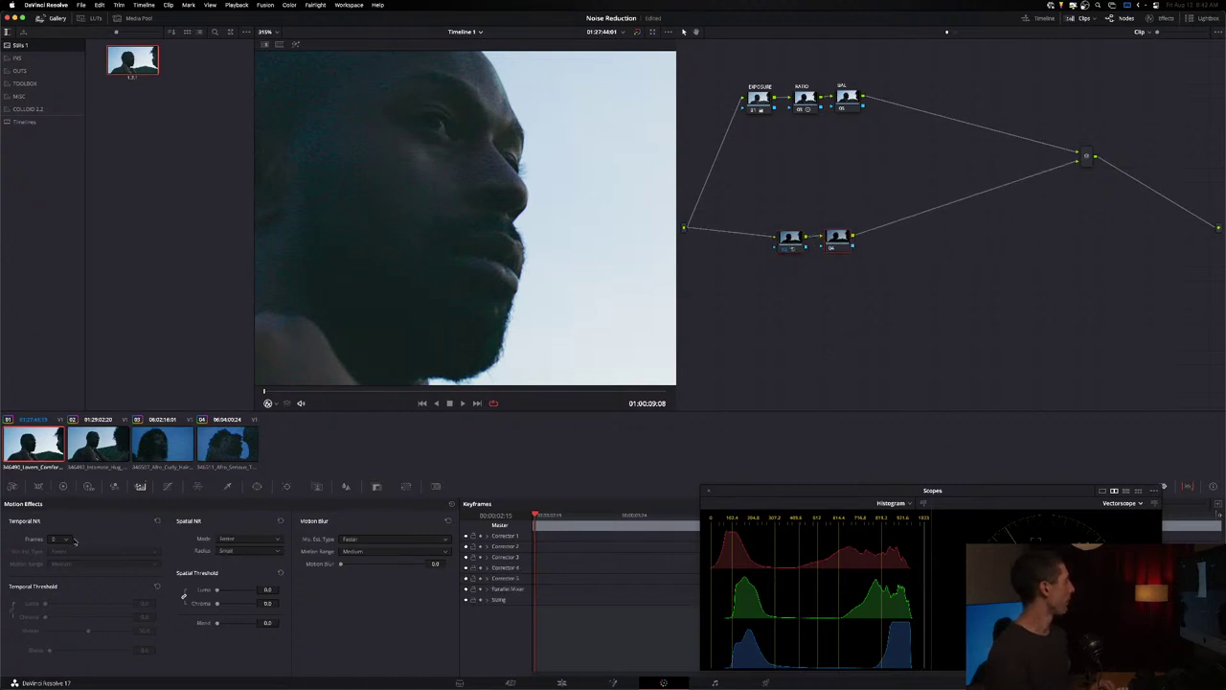
left_click(1081, 18)
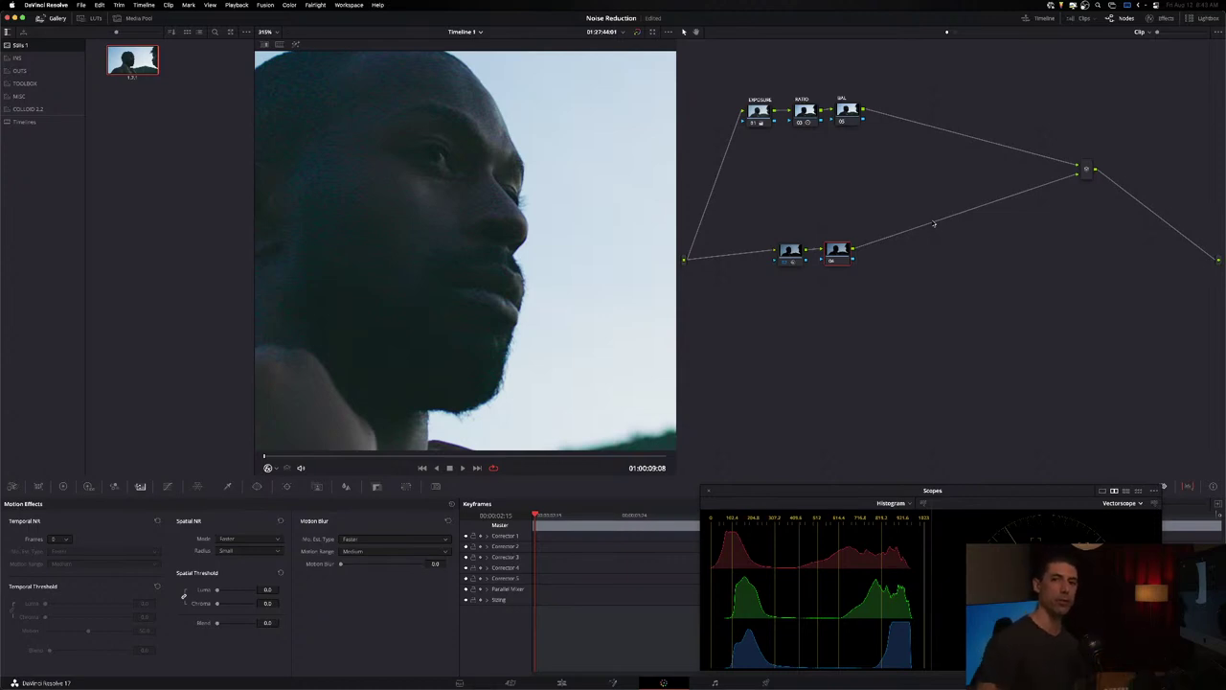
- Reposition the first lower node and merge both lower-branch nodes with Ctrl+Alt+L
right_click(790, 254)
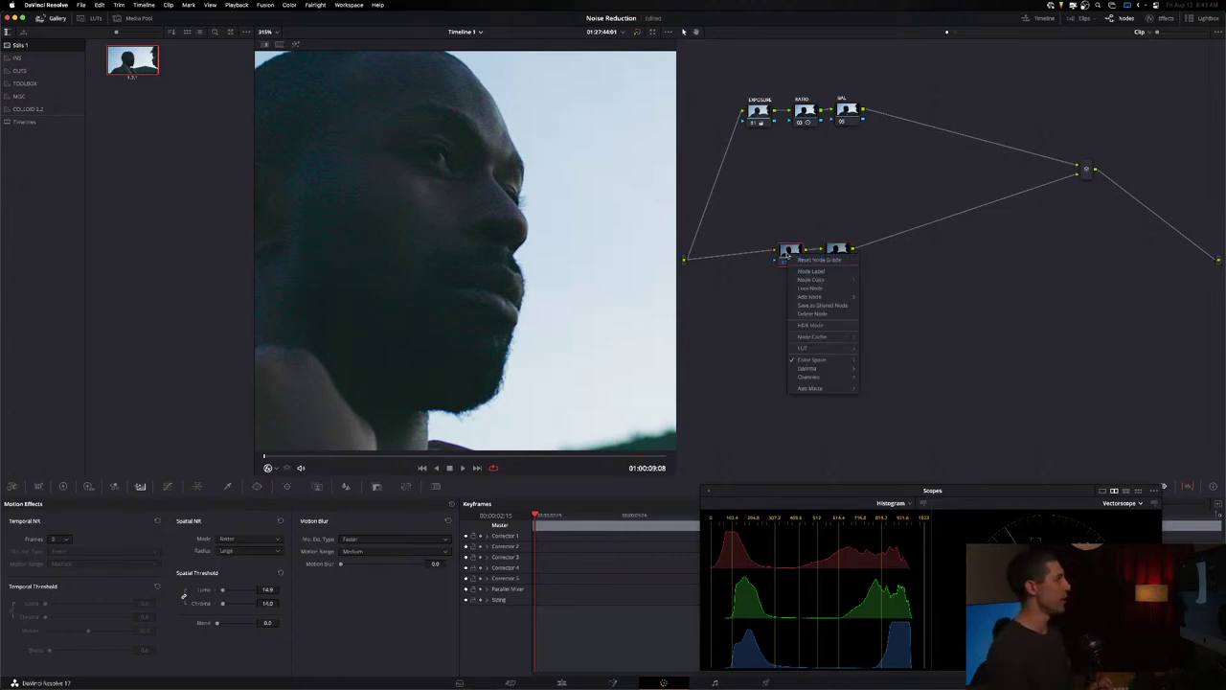
mouse_move(835, 361)
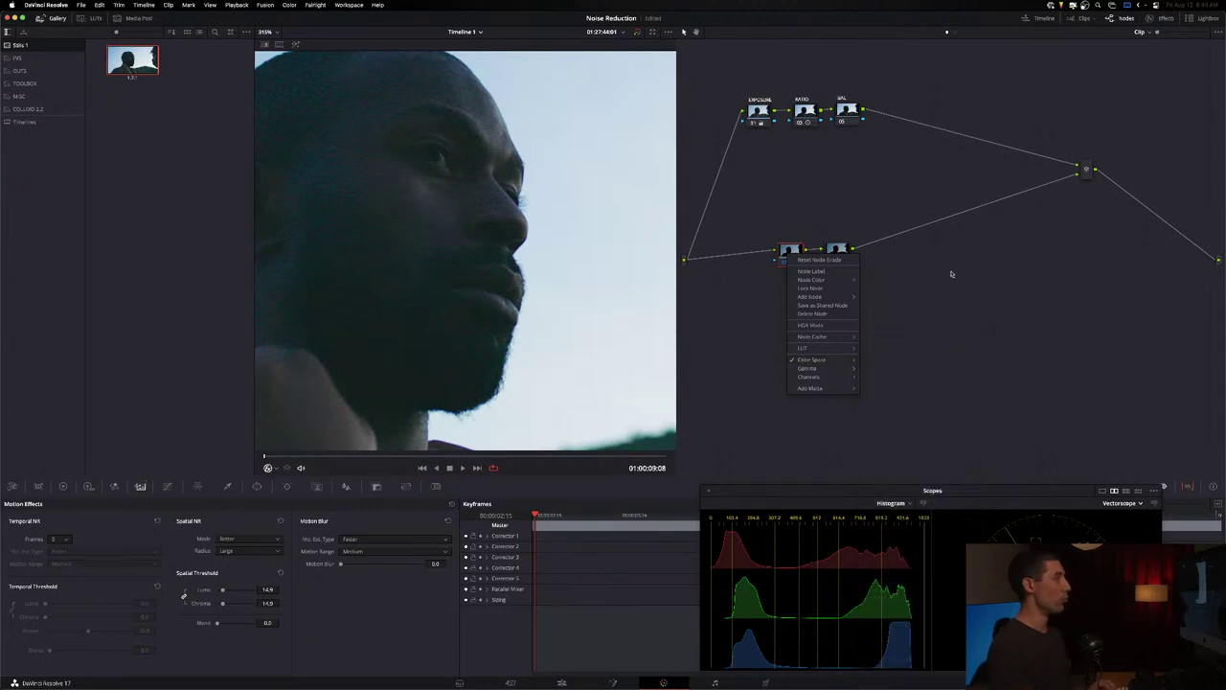
left_click(791, 261)
left_click_drag(788, 254, 783, 249)
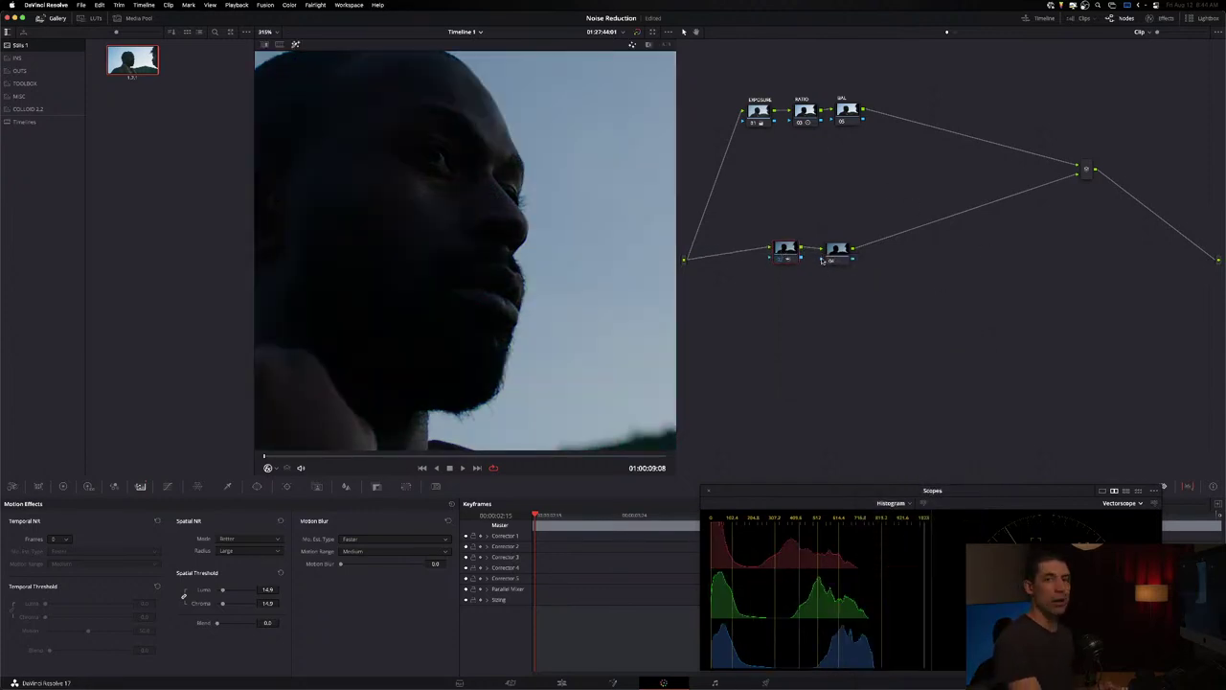
left_click(782, 252)
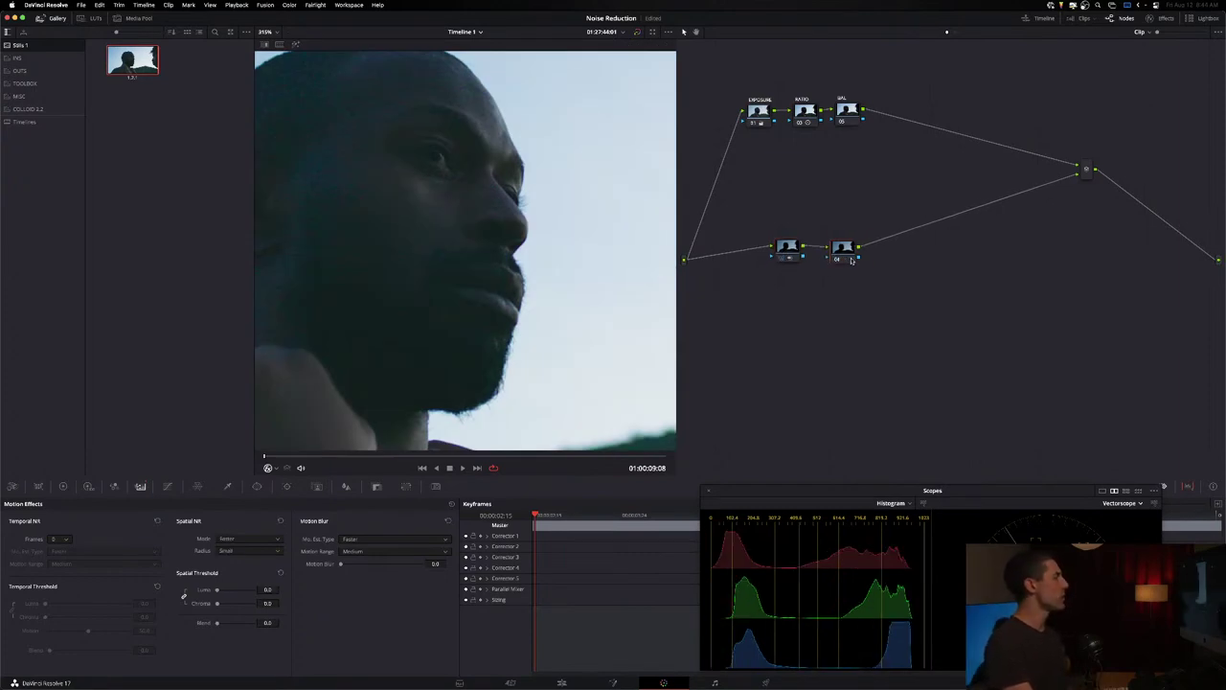
key("ctrl+alt+l")
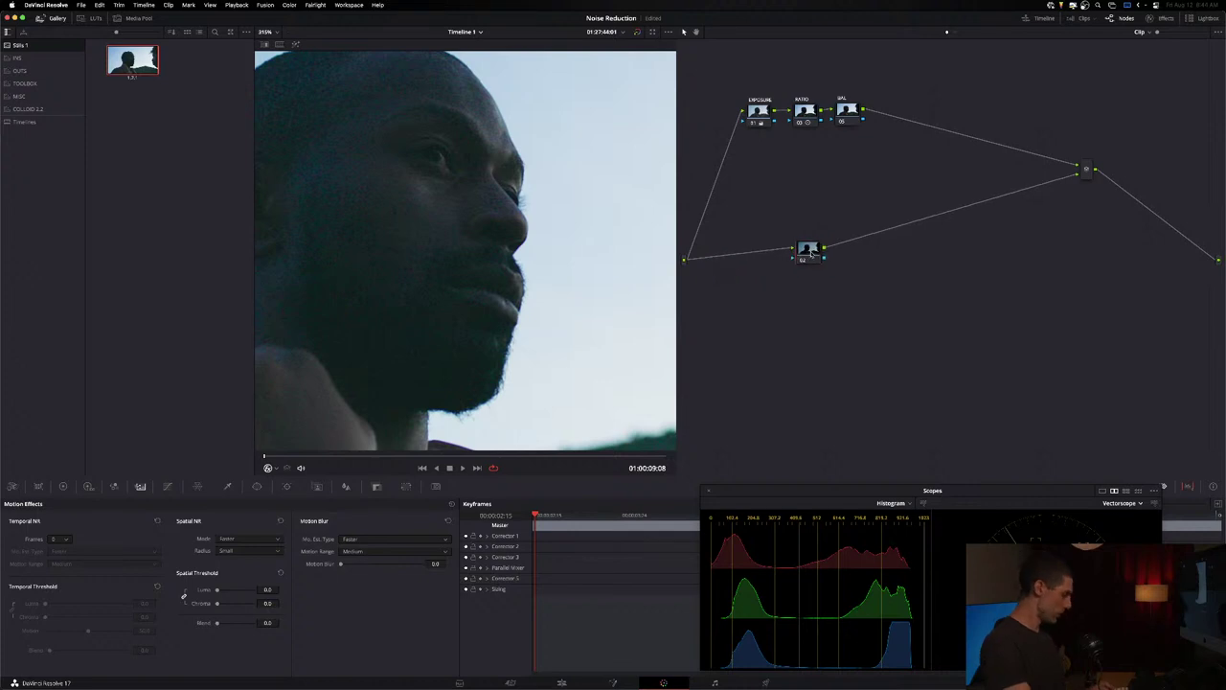
- Reset all grades and nodes to one node and apply Color Space Transform to it
left_click(1163, 21)
left_click_drag(1114, 98, 772, 255)
right_click(793, 177)
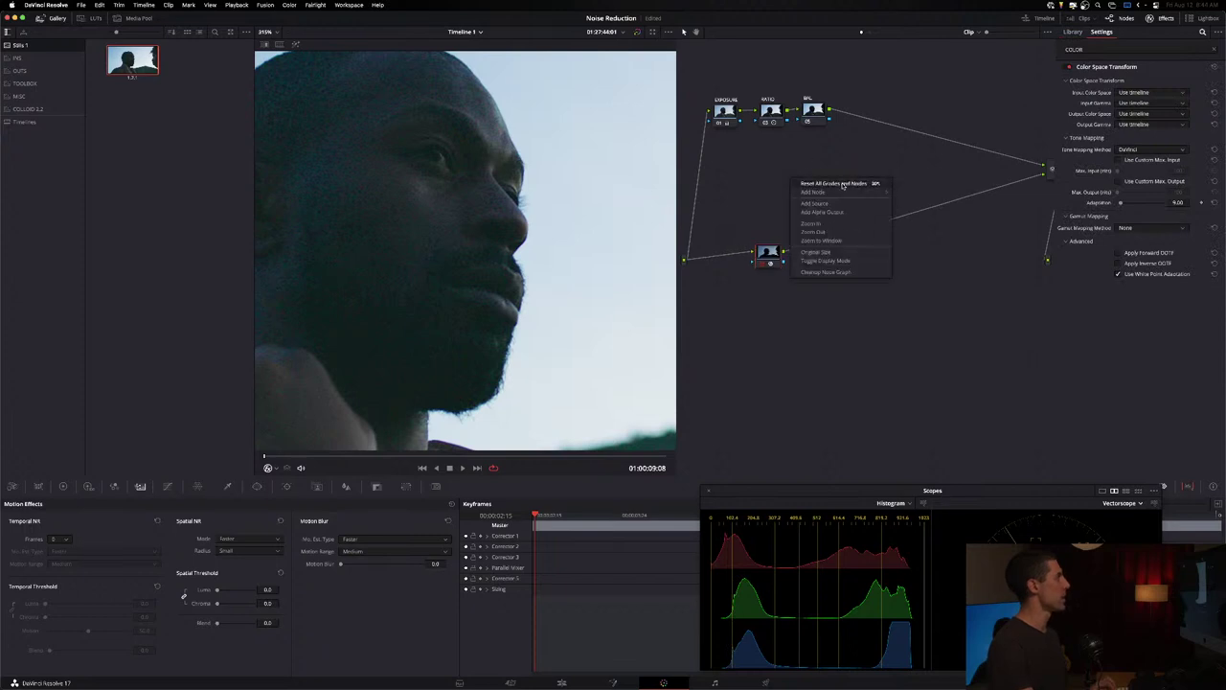
left_click(842, 185)
mouse_move(1124, 99)
left_mouse_down()
mouse_move(799, 134)
mouse_move(781, 150)
left_mouse_up()
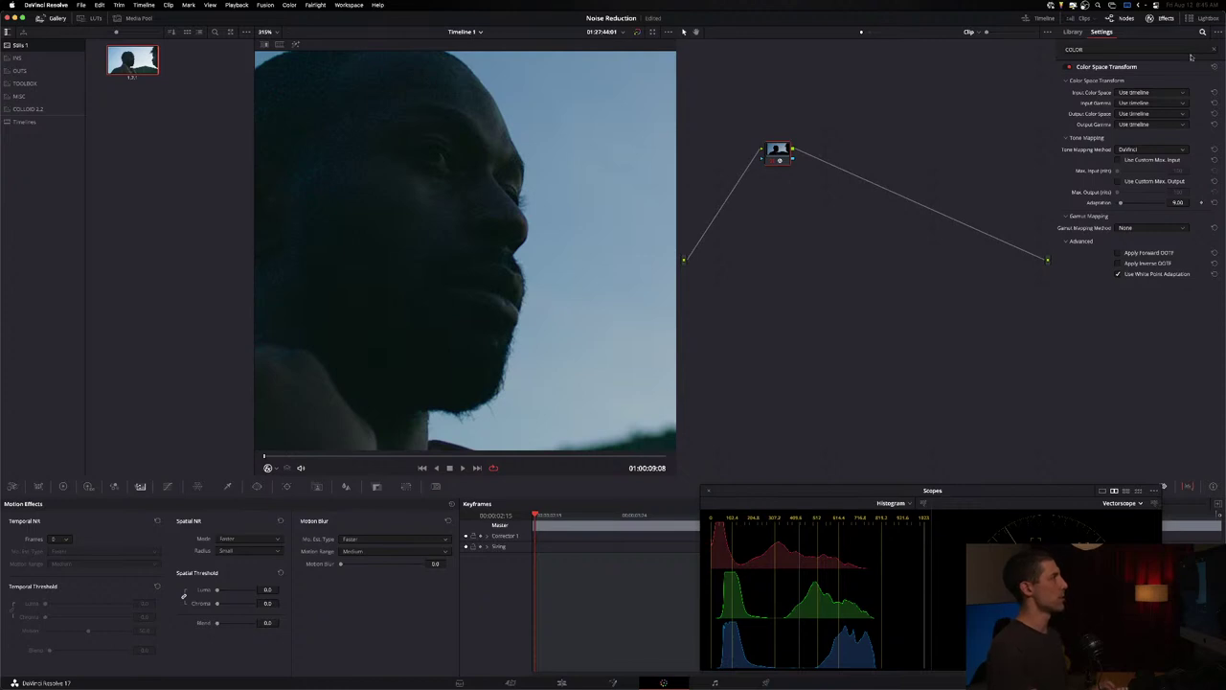
left_click(1150, 92)
- Set CST input to DaVinci Wide Gamut with DaVinci Intermediate gamma, output colour space Lab (CIE)
left_click(1164, 107)
left_click(1164, 103)
left_click(1159, 189)
left_click(1178, 113)
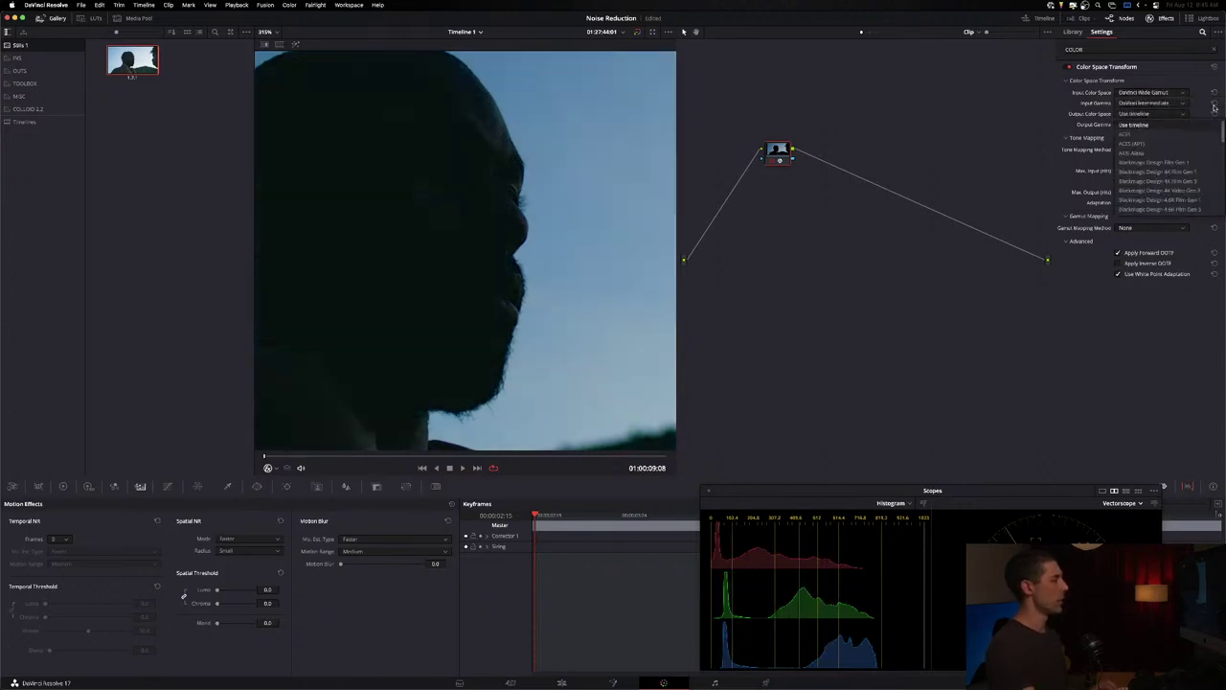
left_click(1154, 206)
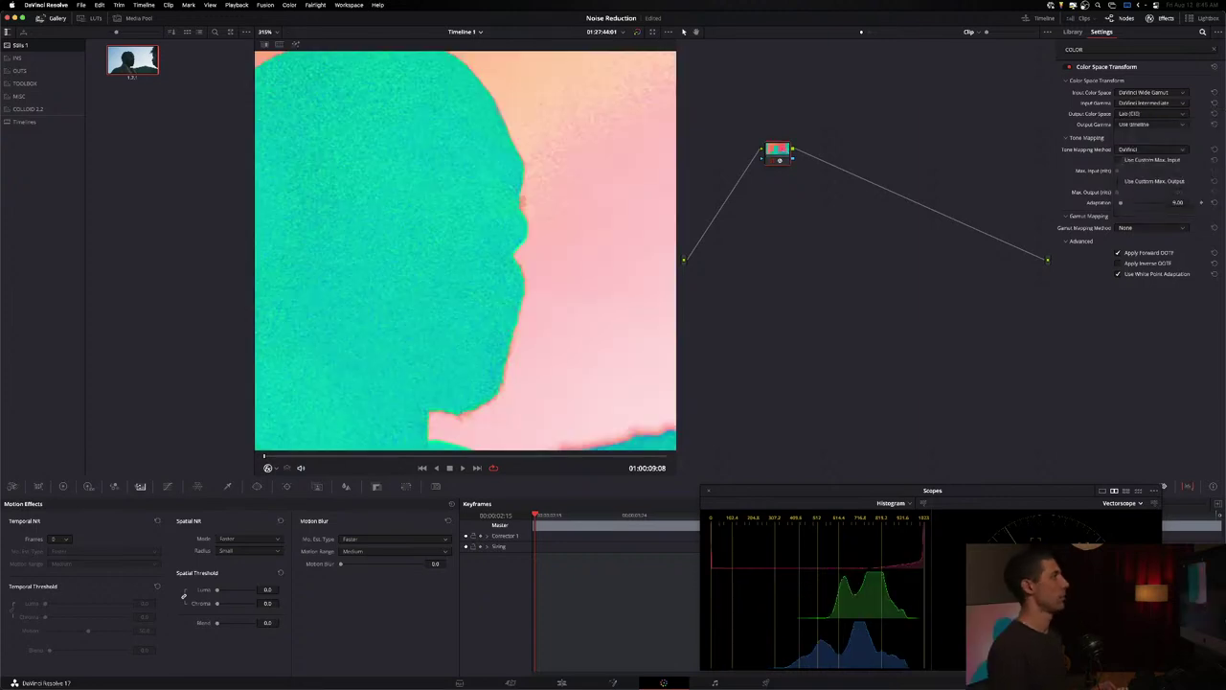
- Set output gamma to DaVinci Intermediate after briefly trying Linear, and shift the node left
left_click(1168, 124)
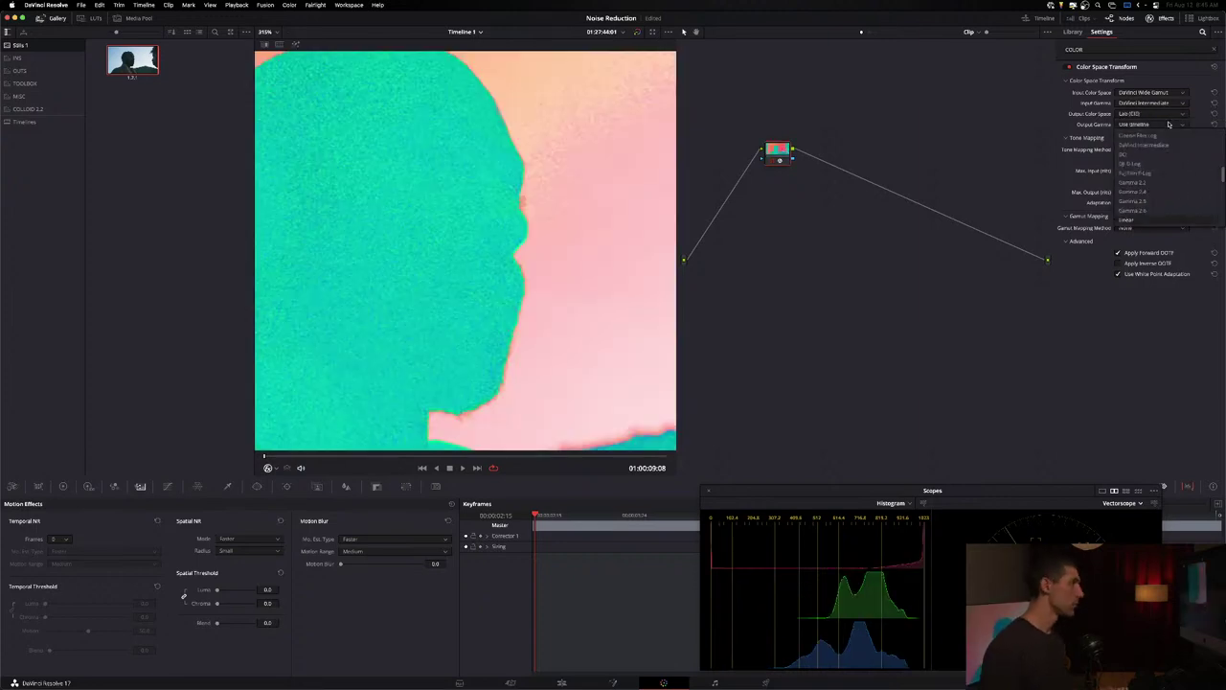
key("Down")
key("Down")
key("Down")
key("Return")
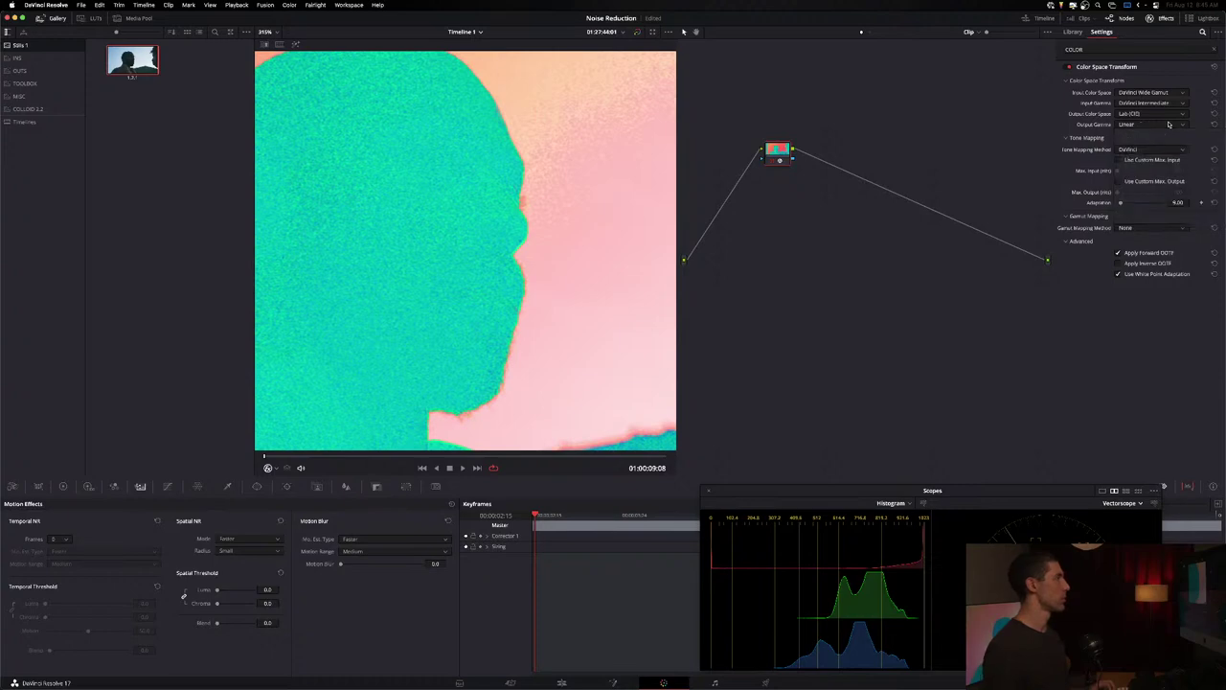
left_click(1167, 124)
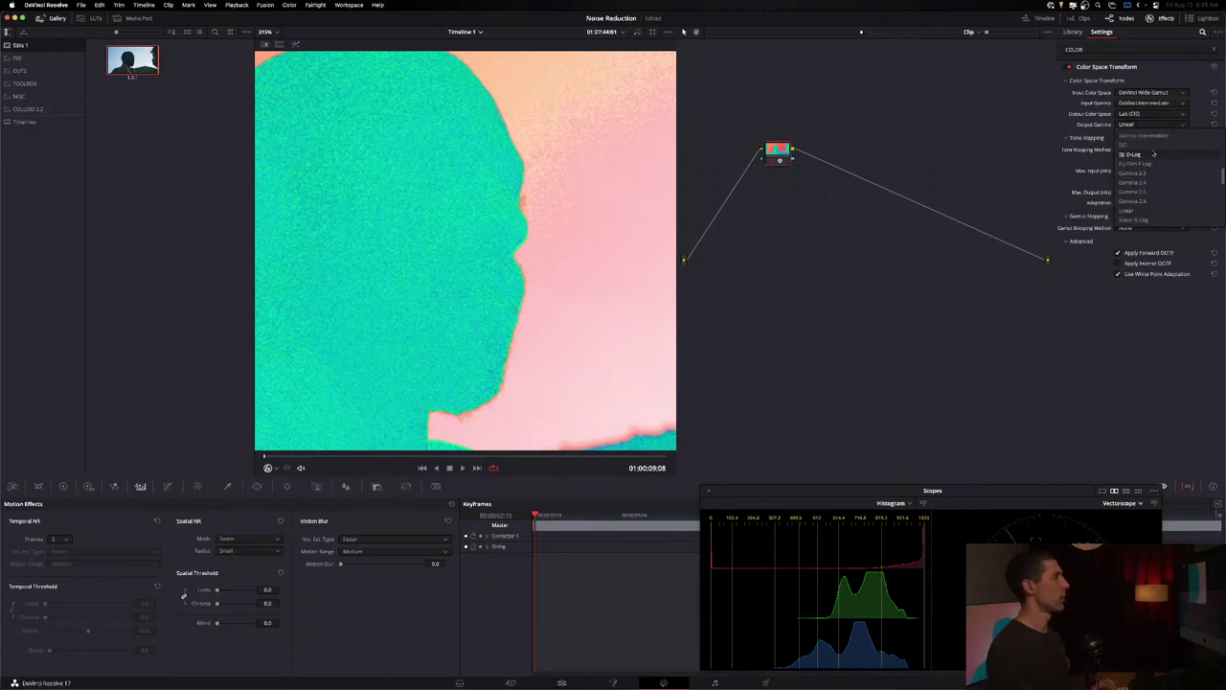
left_click(1174, 159)
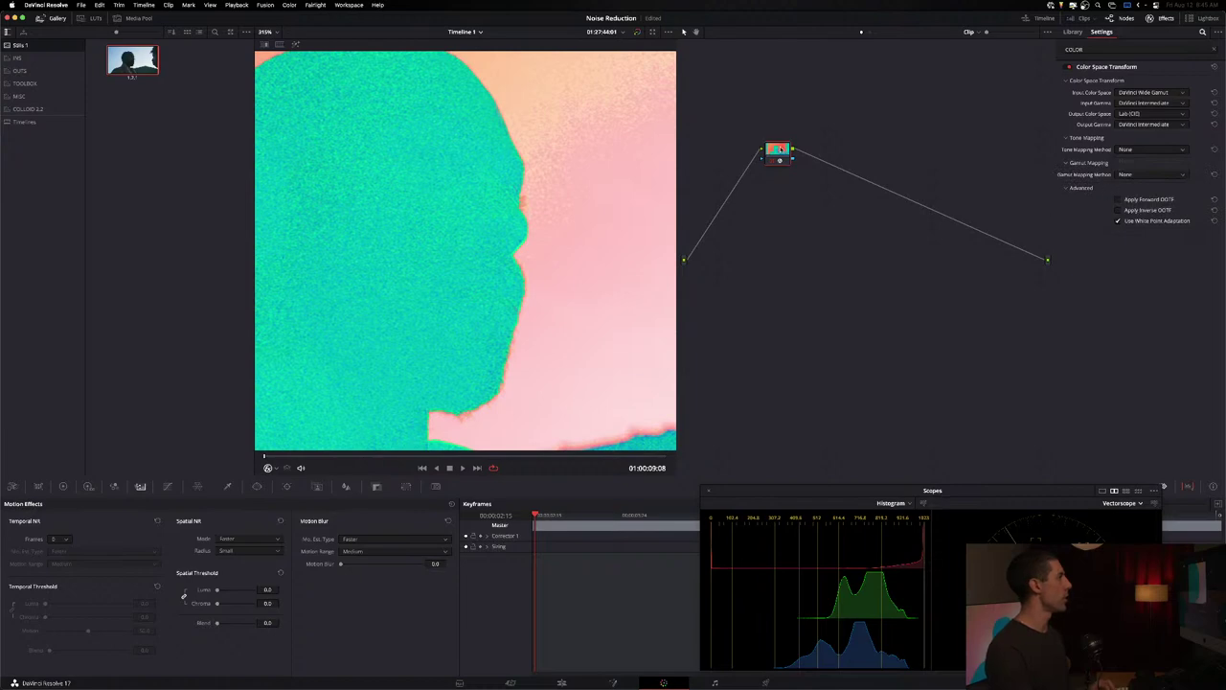
left_click_drag(780, 149, 763, 175)
- Add a second transform node converting Lab (CIE) input to DaVinci Wide Gamut output
key("ctrl+v")
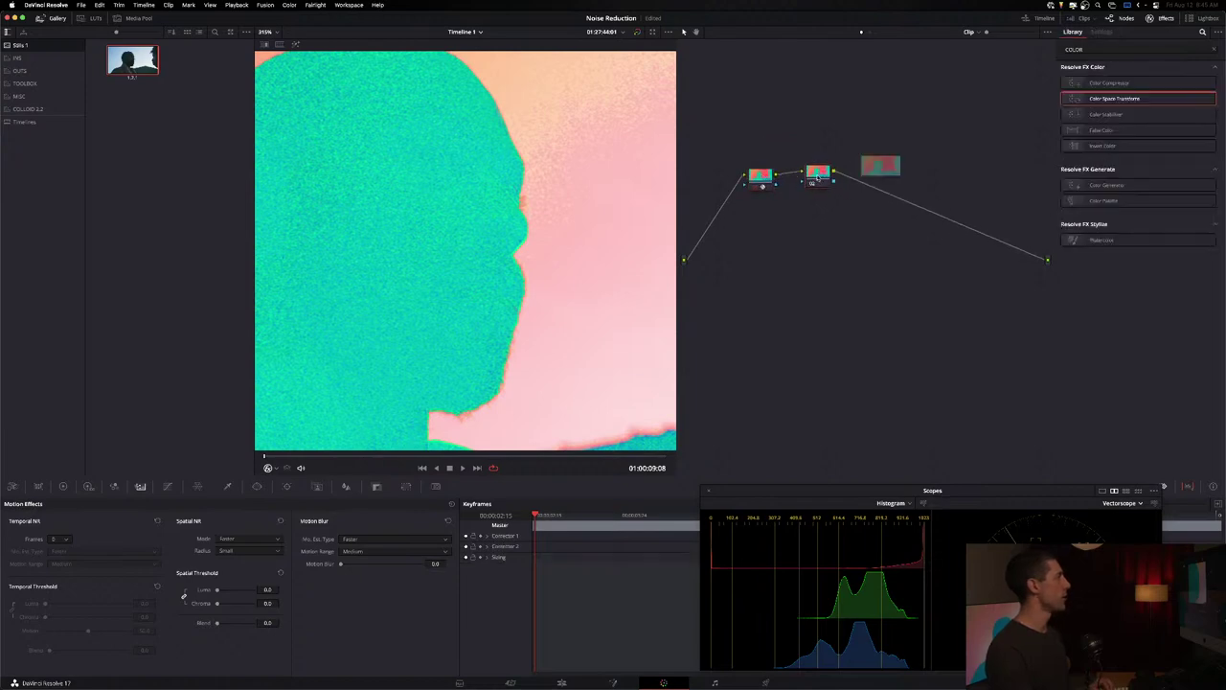
left_click(1184, 92)
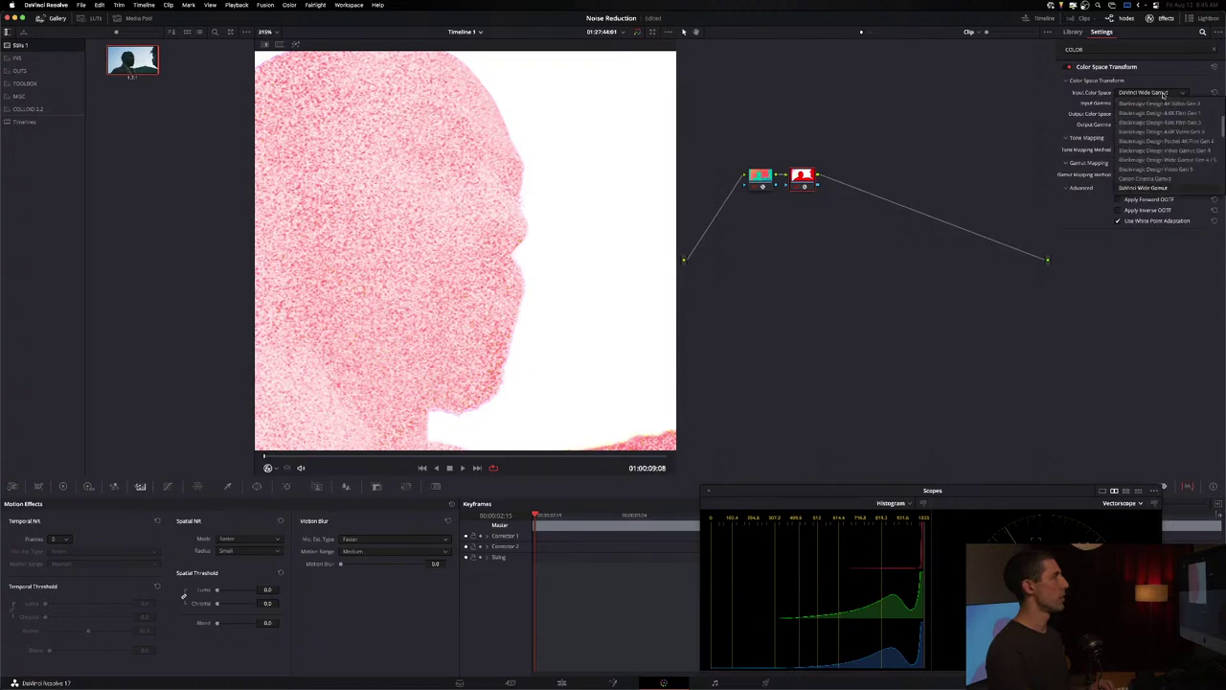
left_click(1129, 187)
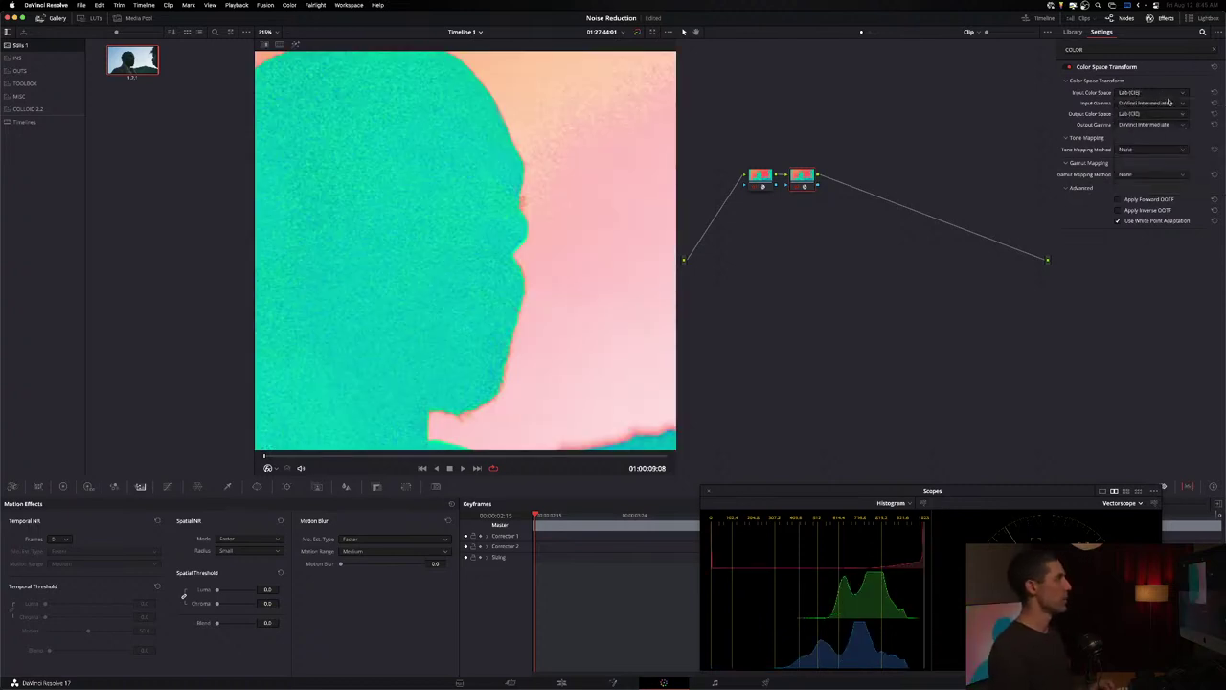
left_click(1169, 113)
left_click(1144, 210)
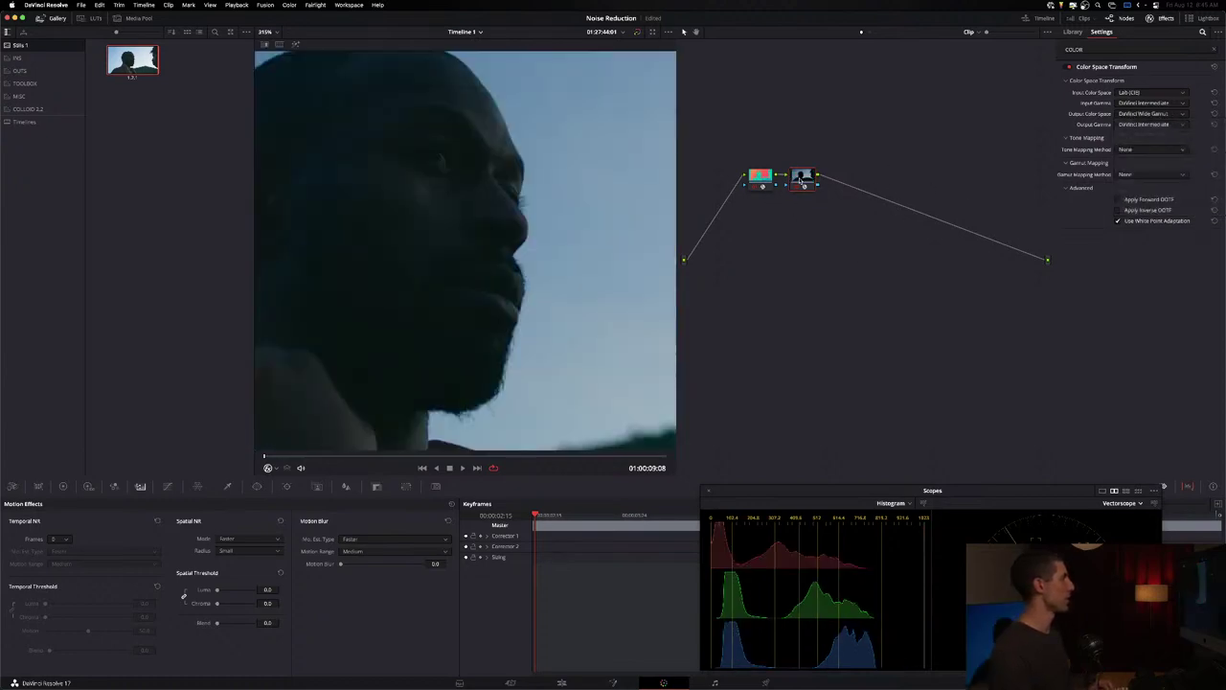
- Rearrange the graph, moving the second node right and repositioning the first transform node
left_click_drag(802, 179, 936, 171)
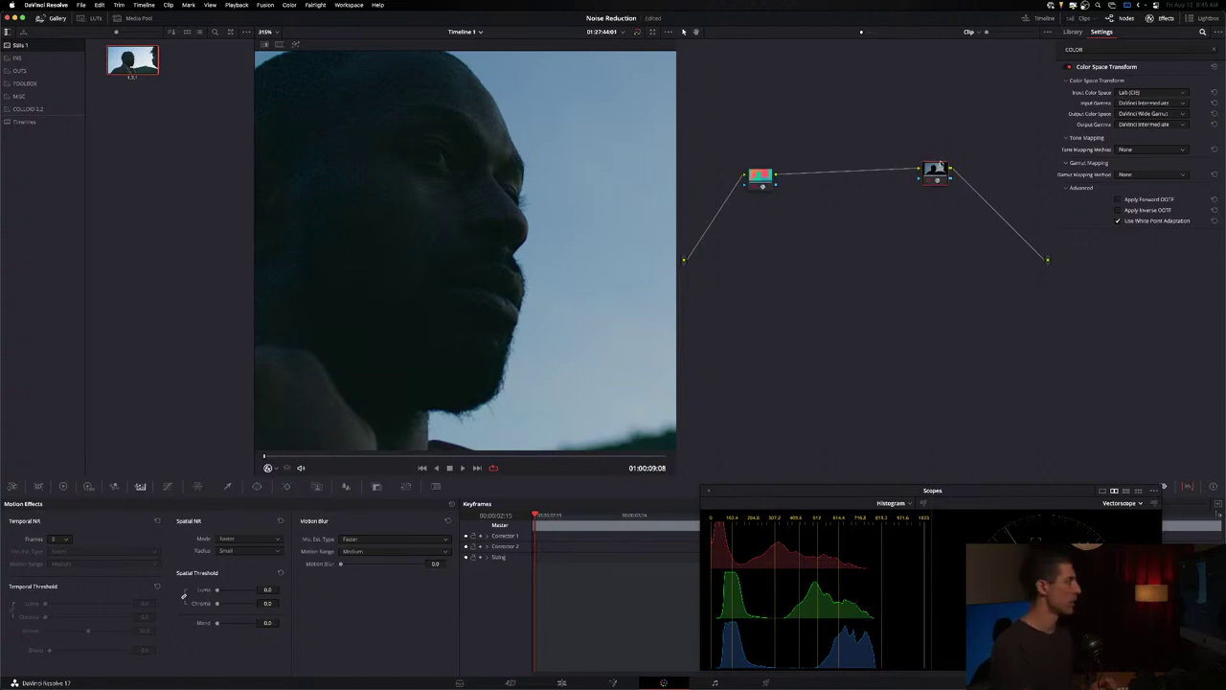
left_click_drag(936, 172, 956, 176)
left_click(757, 177)
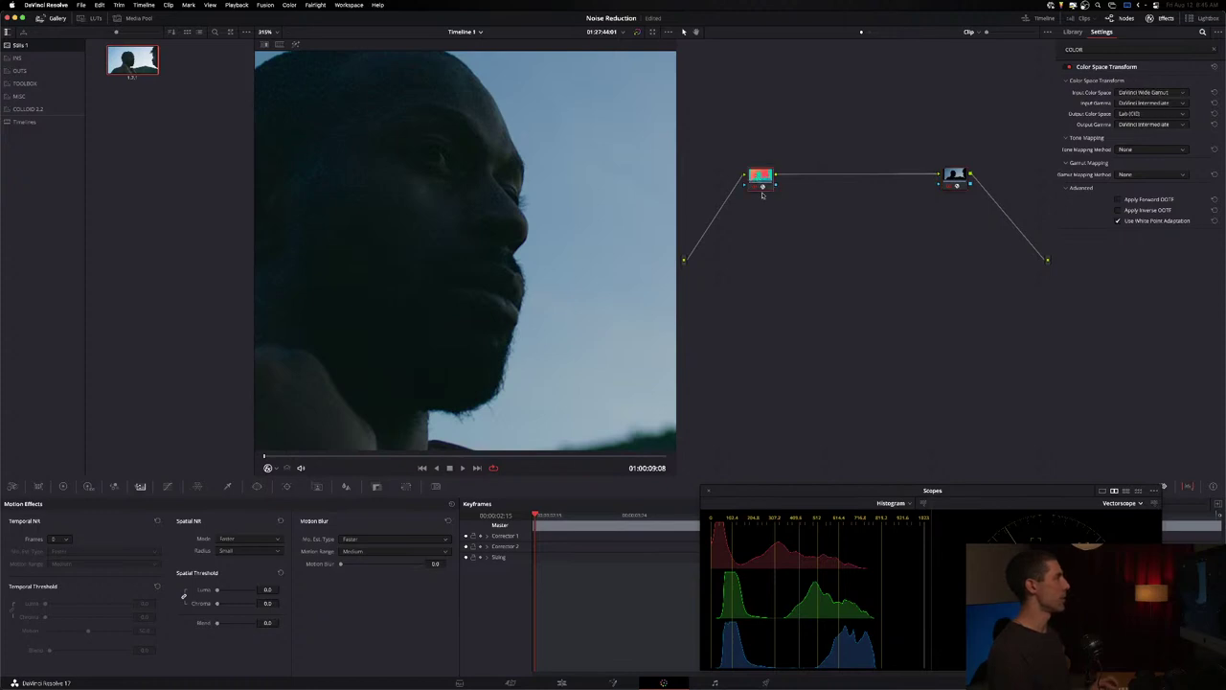
left_click_drag(767, 187, 841, 182)
- Add a node between the transforms, then a splitter, three parallel nodes and a combiner, and tidy the layout
key("ctrl+v")
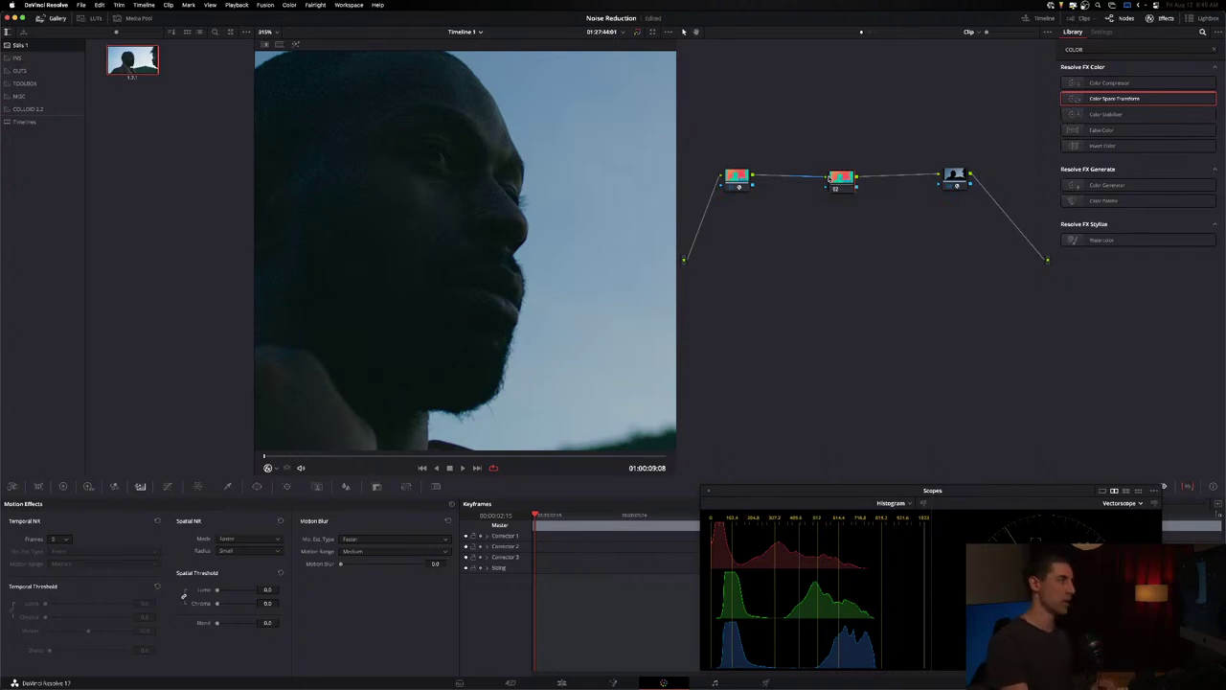
left_click_drag(838, 189, 824, 174)
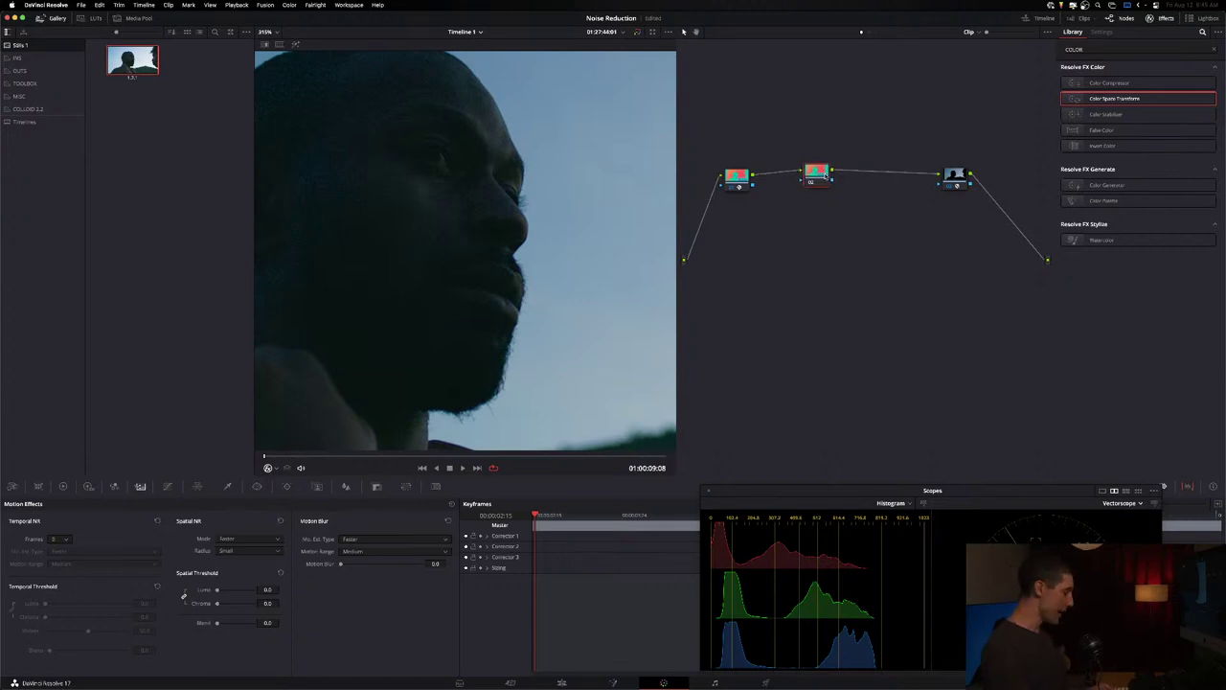
key("ctrl+shift+z")
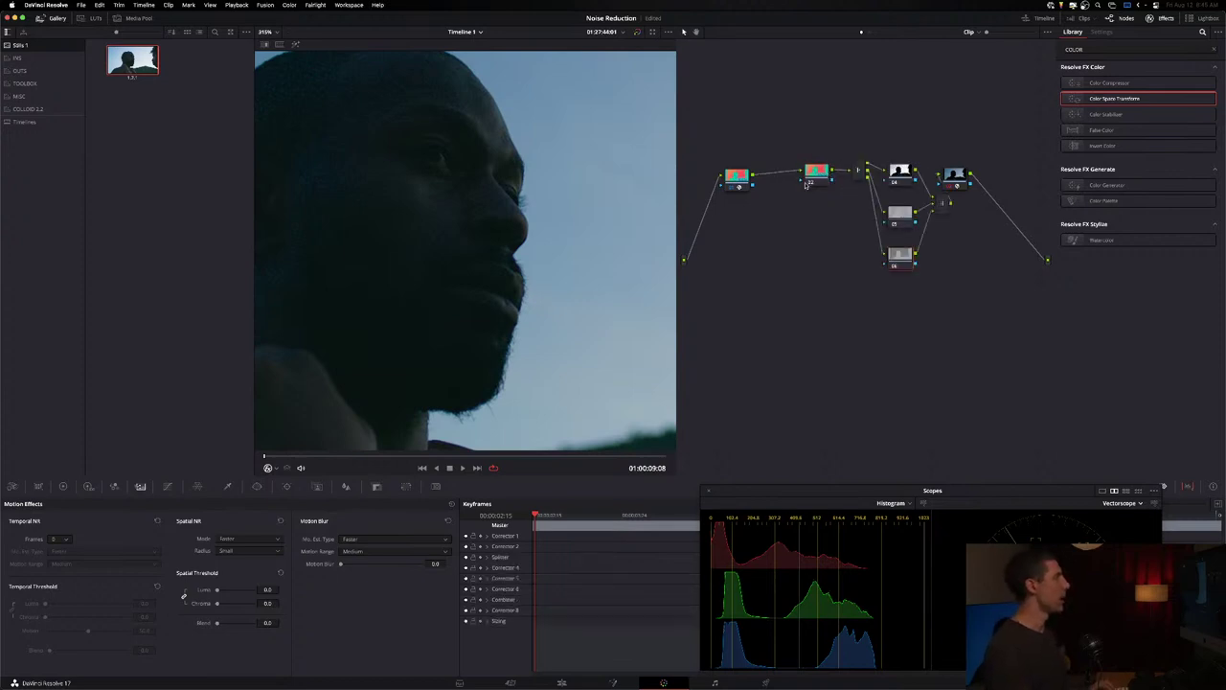
key("ctrl+shift+z")
key("ctrl+shift+z")
key("ctrl+shift+z")
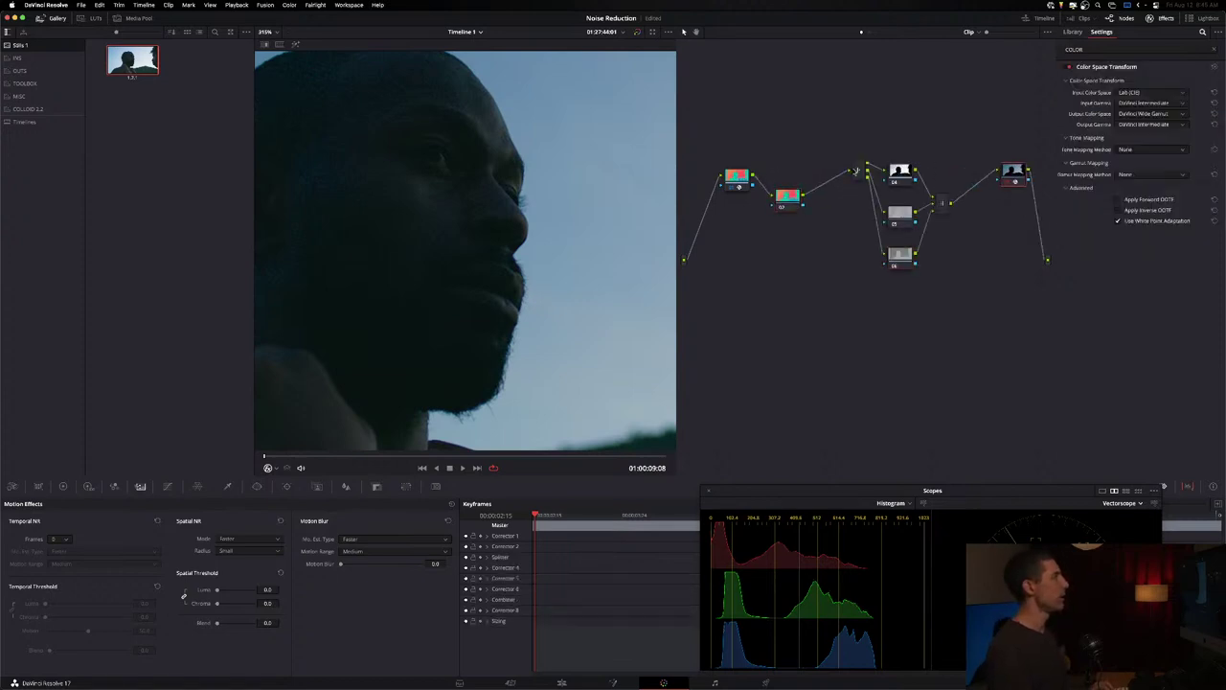
key("ctrl+z")
key("ctrl+z")
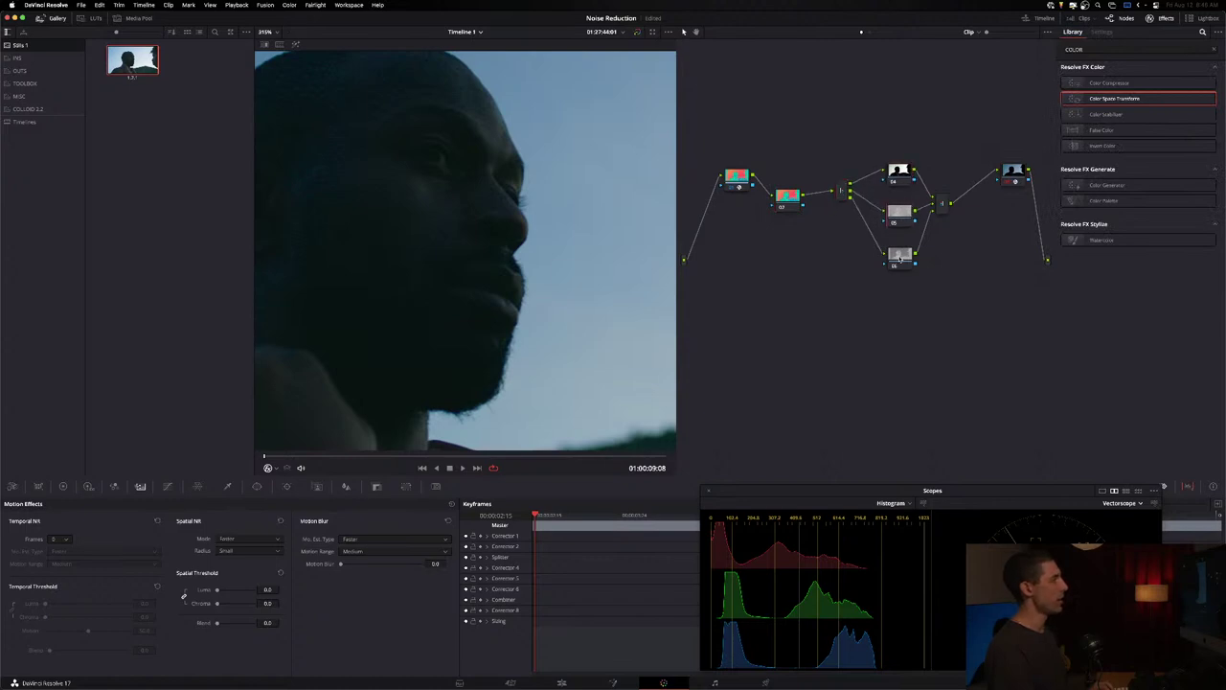
left_click(953, 188)
key("ctrl+shift+z")
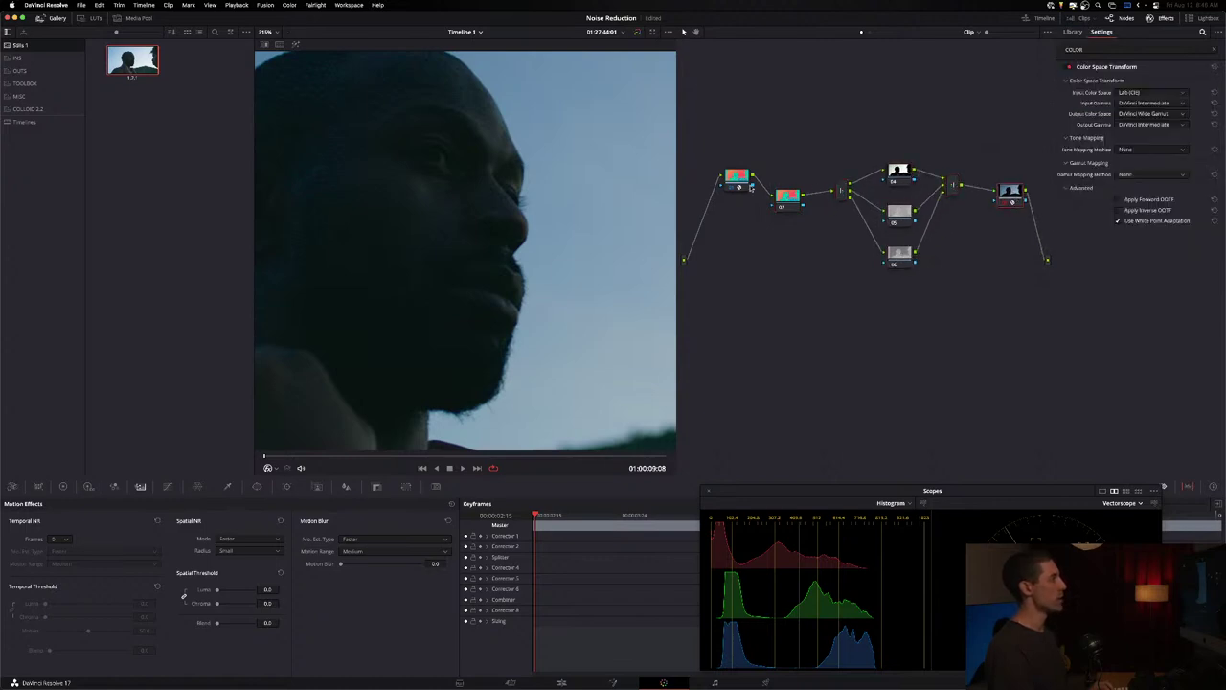
left_click_drag(736, 179, 725, 199)
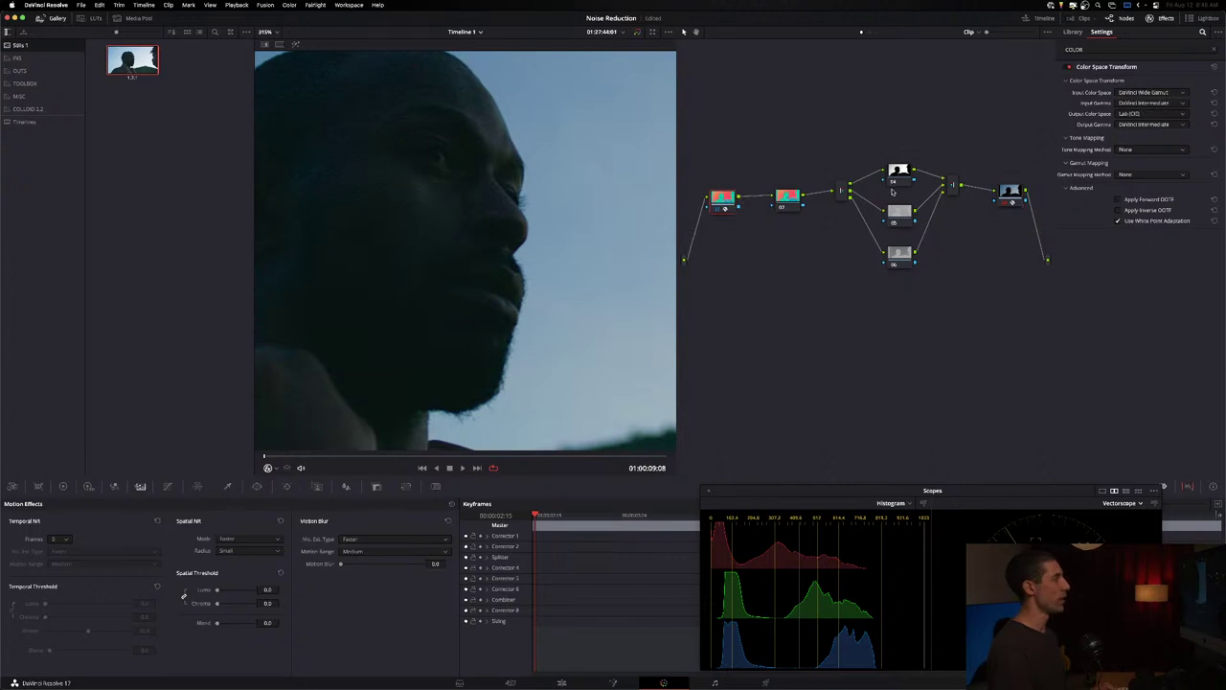
- Show the first channel node's grayscale output, fit the frame, then zoom the viewer in
left_click(899, 172)
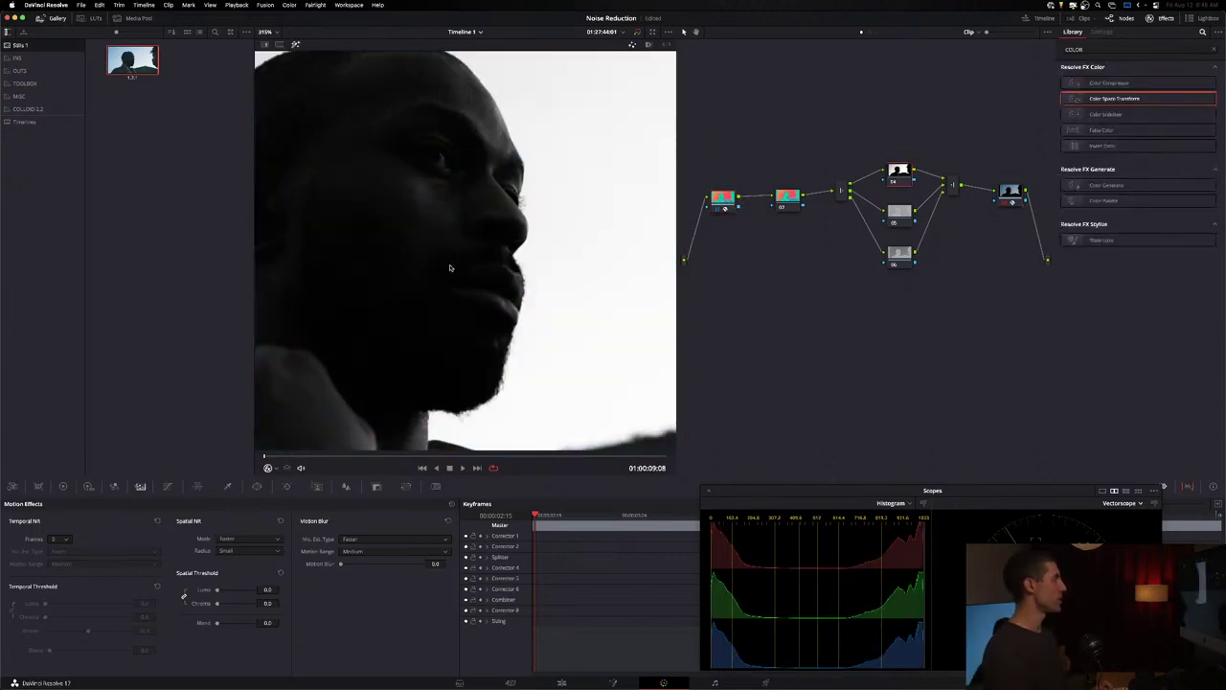
key("shift+z")
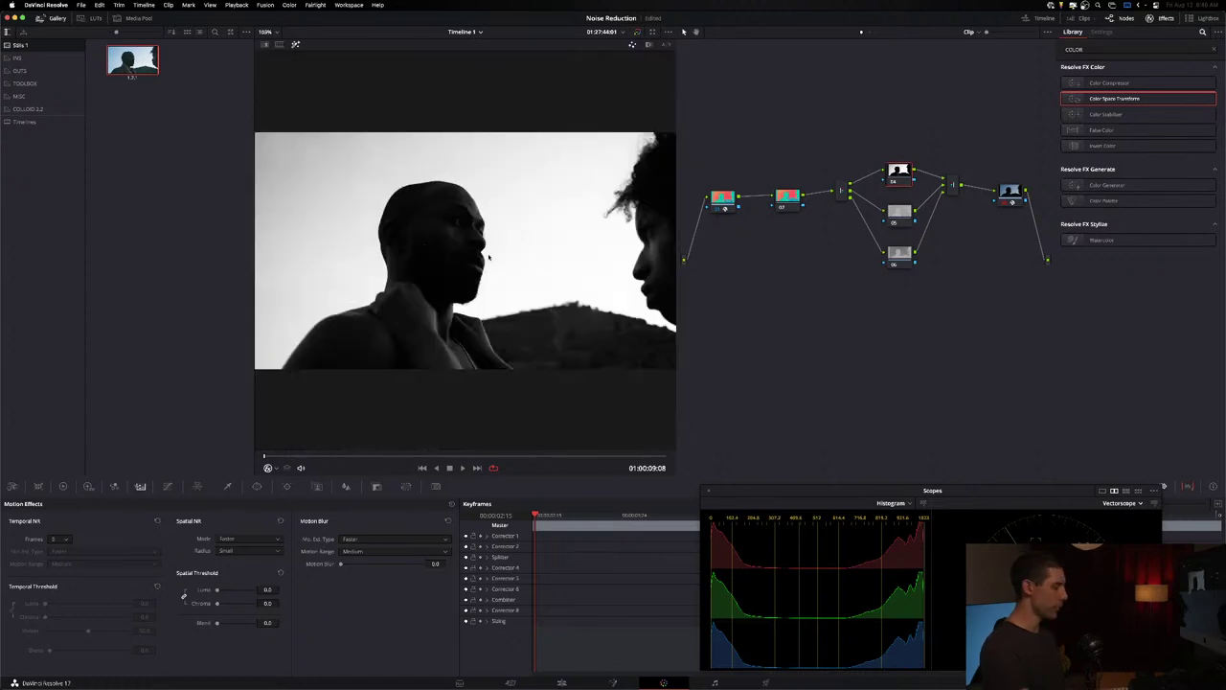
scroll(447, 275, "up", 3)
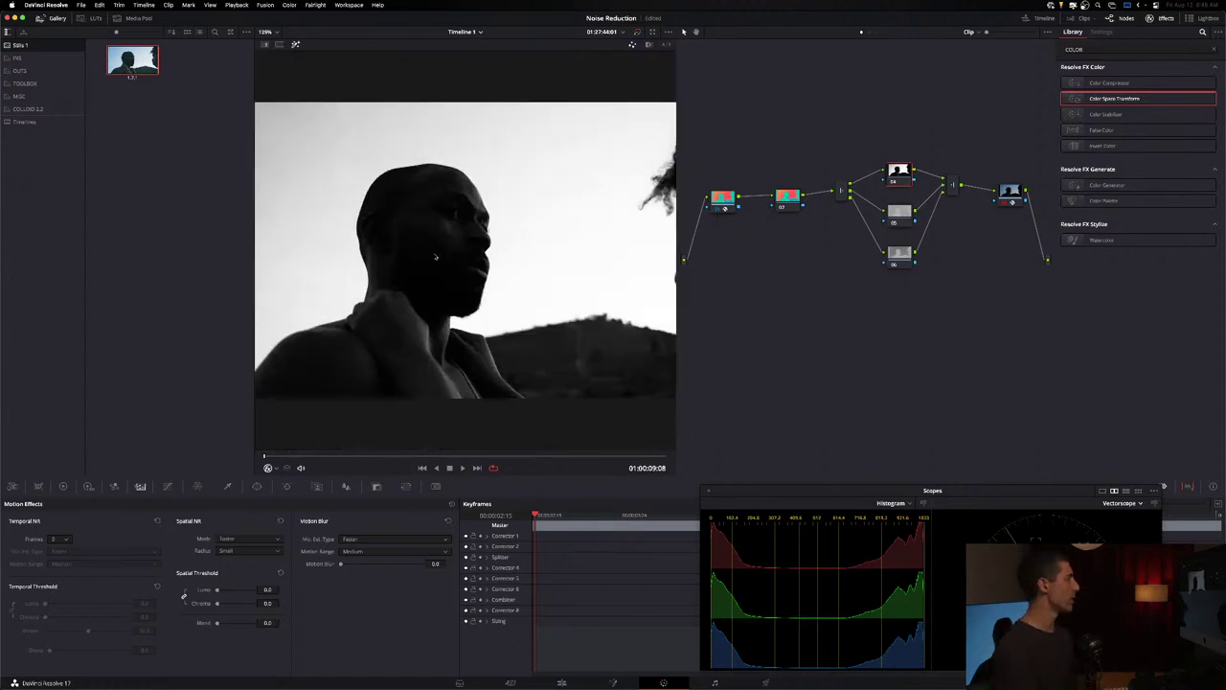
scroll(447, 275, "up", 6)
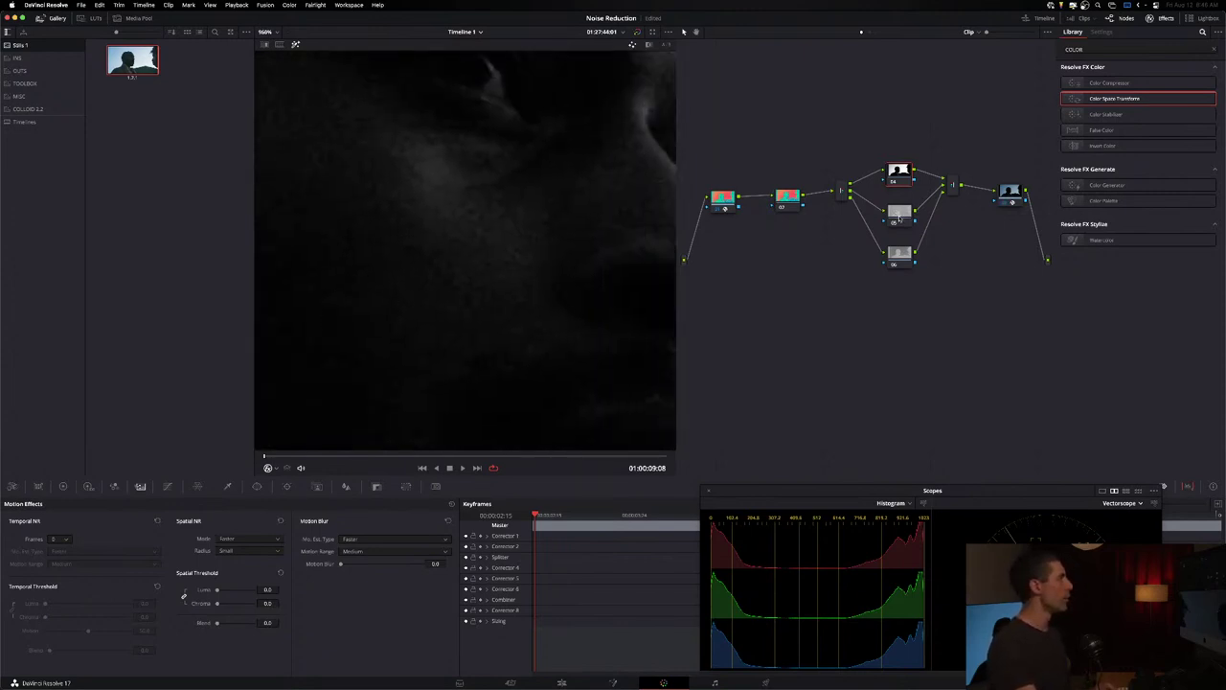
- Switch repeatedly between the middle and bottom parallel nodes to compare grain, then fit the frame
left_click(901, 218)
left_click(901, 254)
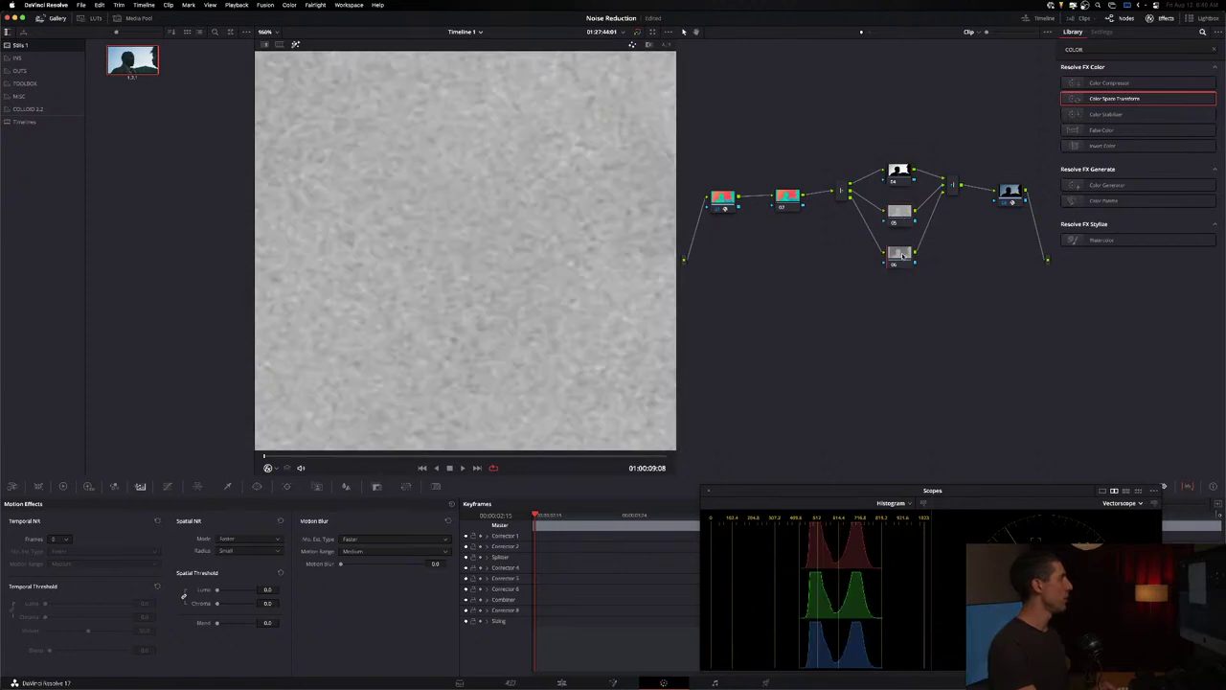
left_click(901, 218)
left_click(900, 257)
left_click(901, 218)
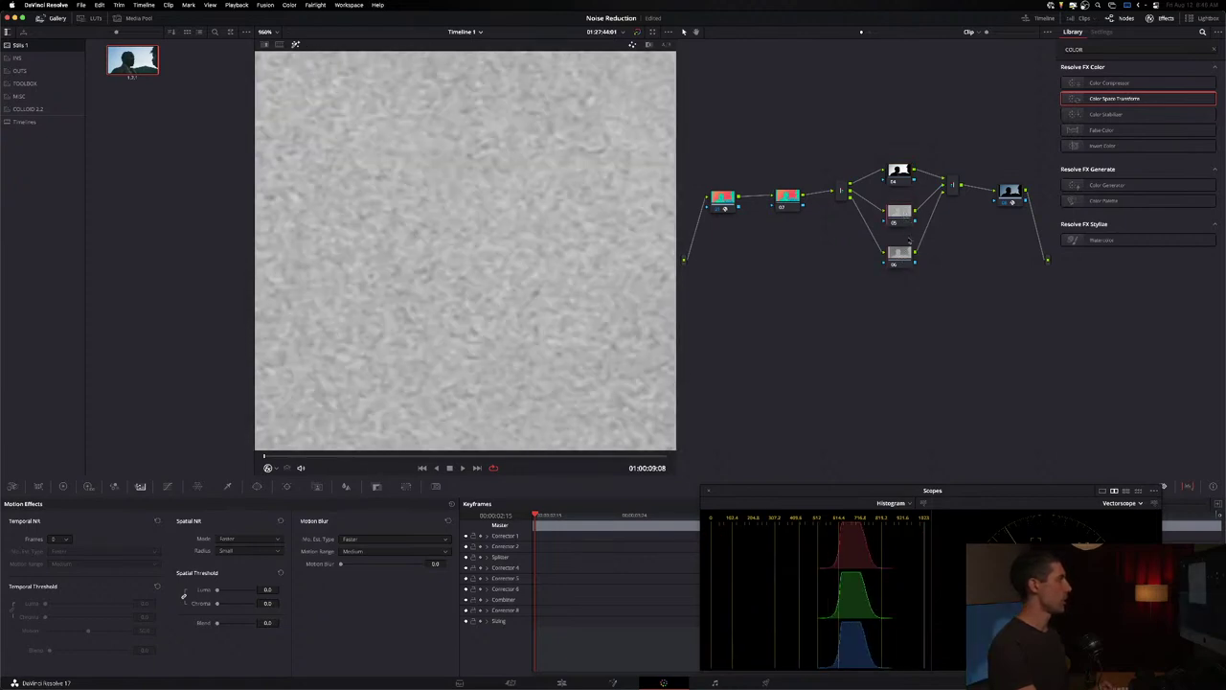
left_click(901, 258)
key("shift+z")
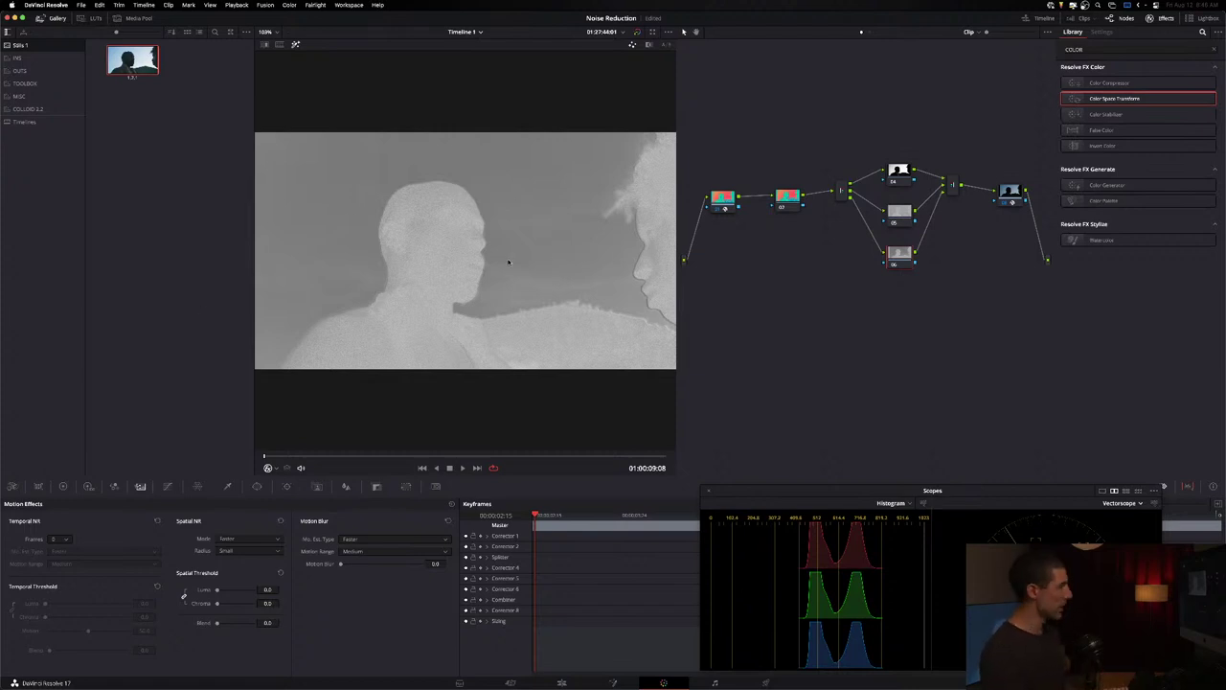
- Set node 05's Spatial NR to Better mode, Large radius, and Luma/Chroma thresholds of 100
scroll(509, 262, "up", 6)
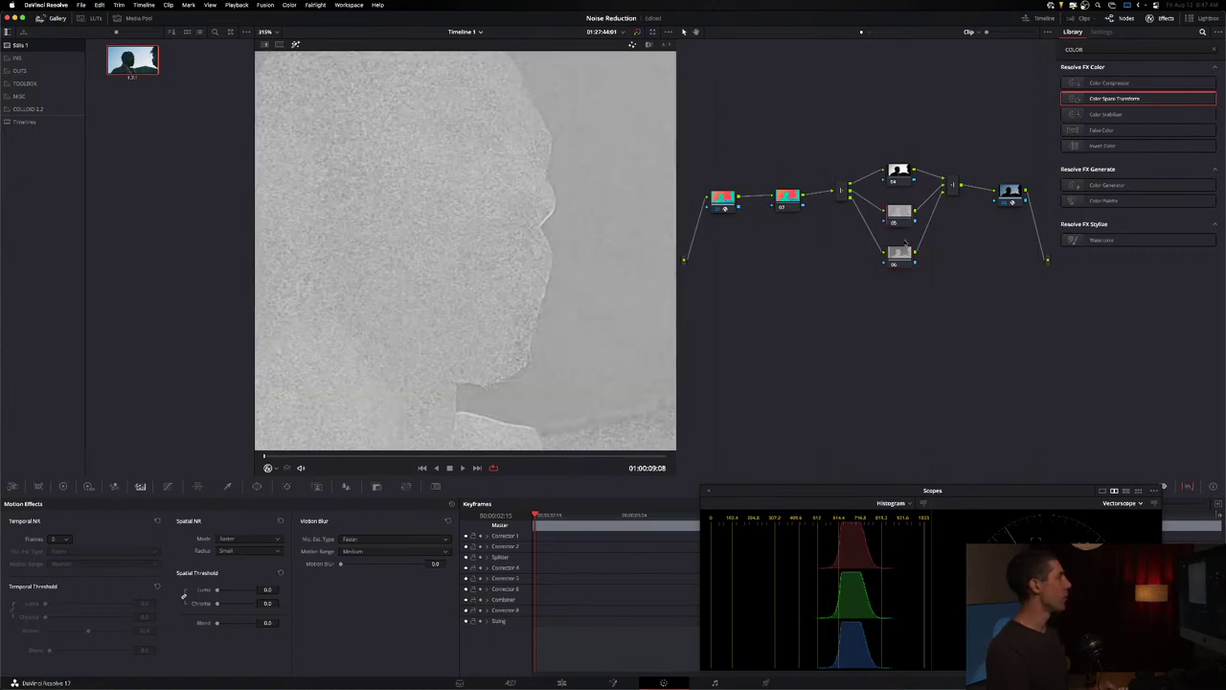
left_click(900, 171)
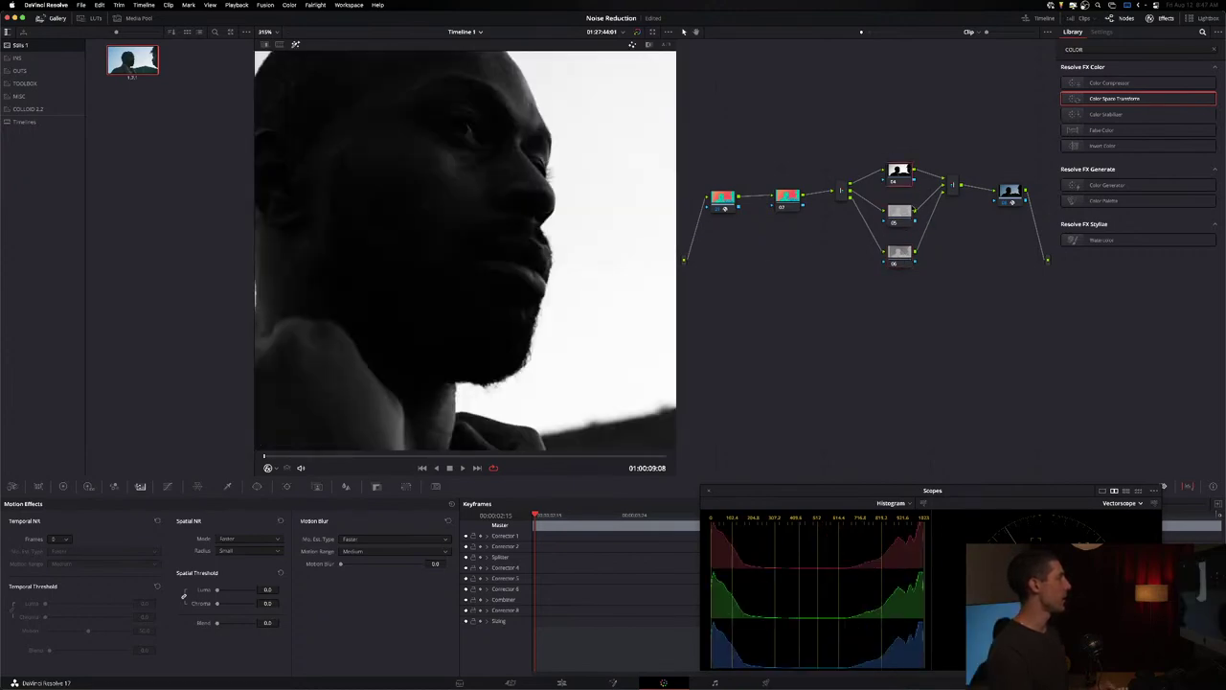
left_click(900, 212)
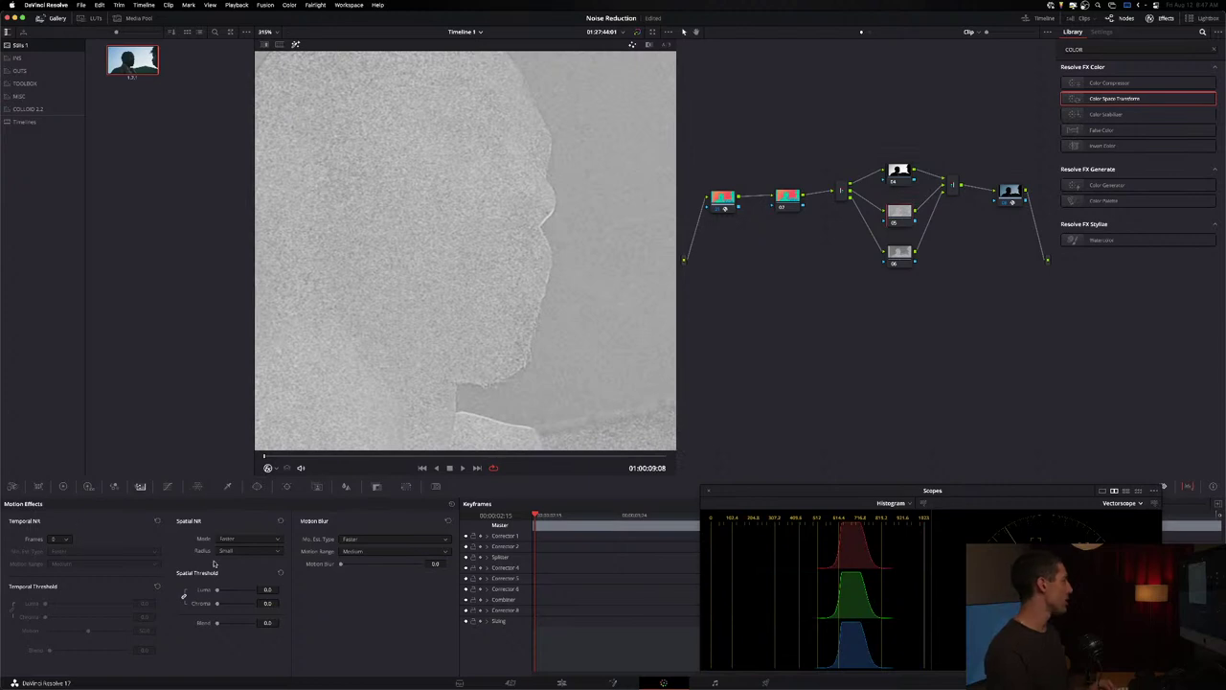
left_click(231, 542)
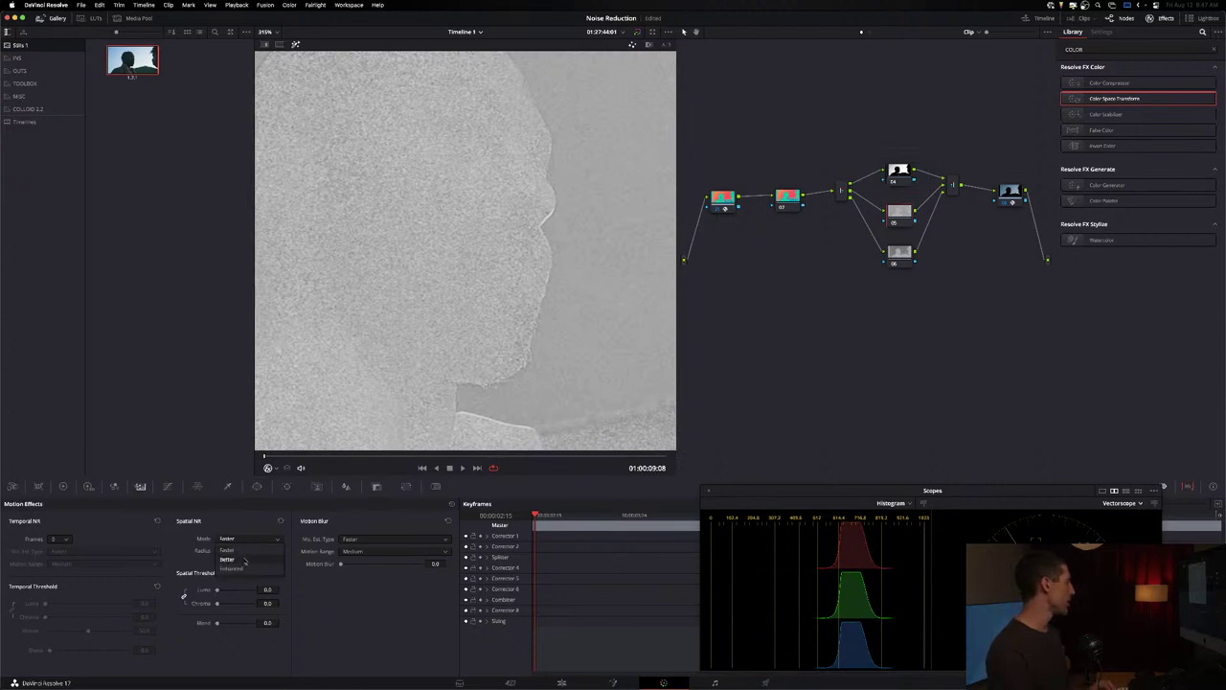
left_click(242, 560)
left_click(234, 550)
left_click(229, 570)
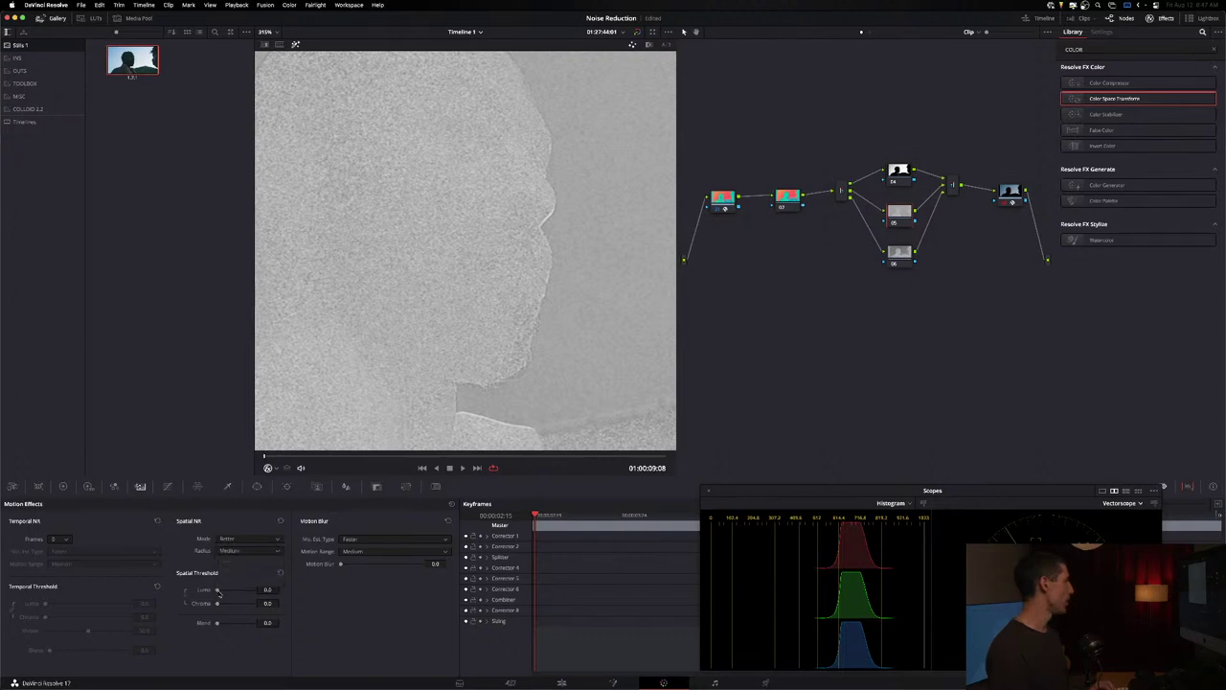
left_click(232, 553)
left_click(230, 579)
left_click_drag(218, 589, 273, 592)
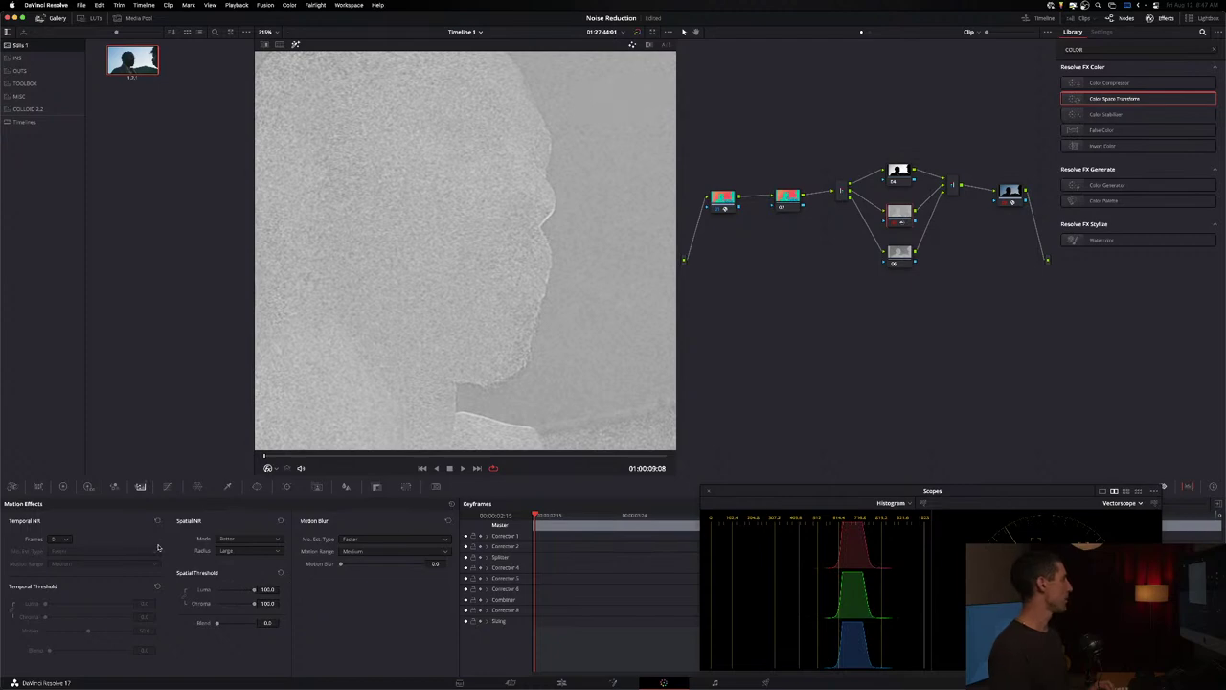
- Give node 06 Large radius and Luma/Chroma 100, then select the Color Space Transform node
left_click(906, 252)
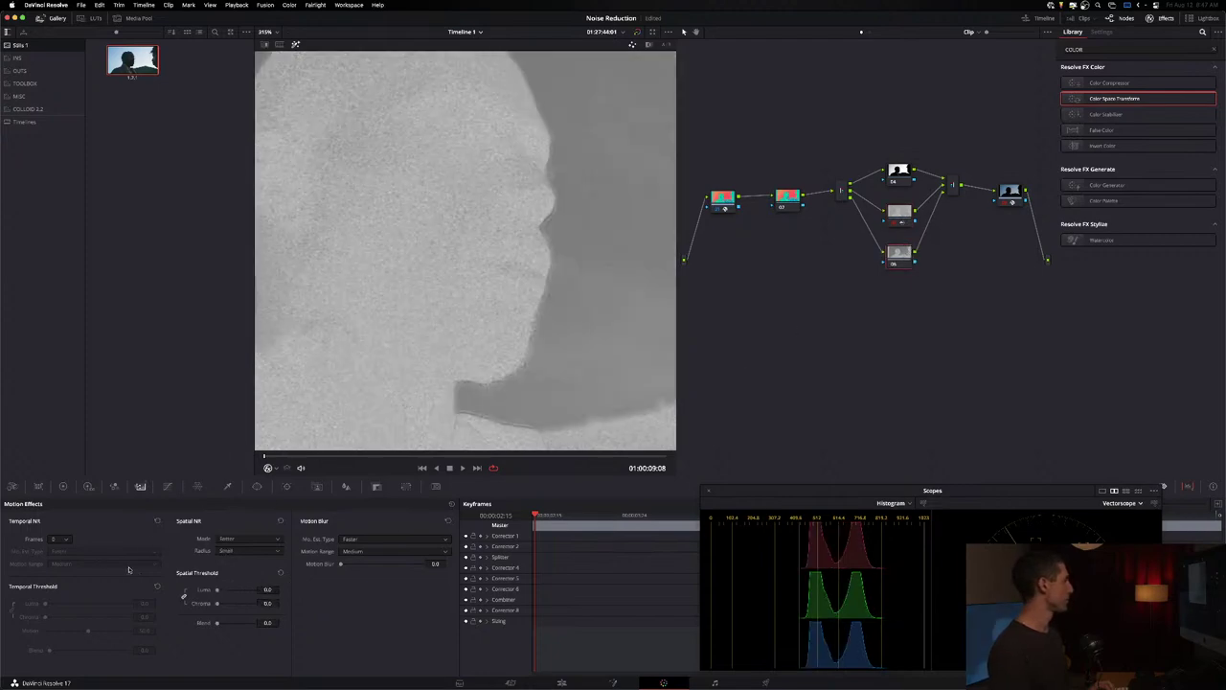
left_click(240, 546)
left_click(230, 571)
left_click_drag(216, 603, 303, 593)
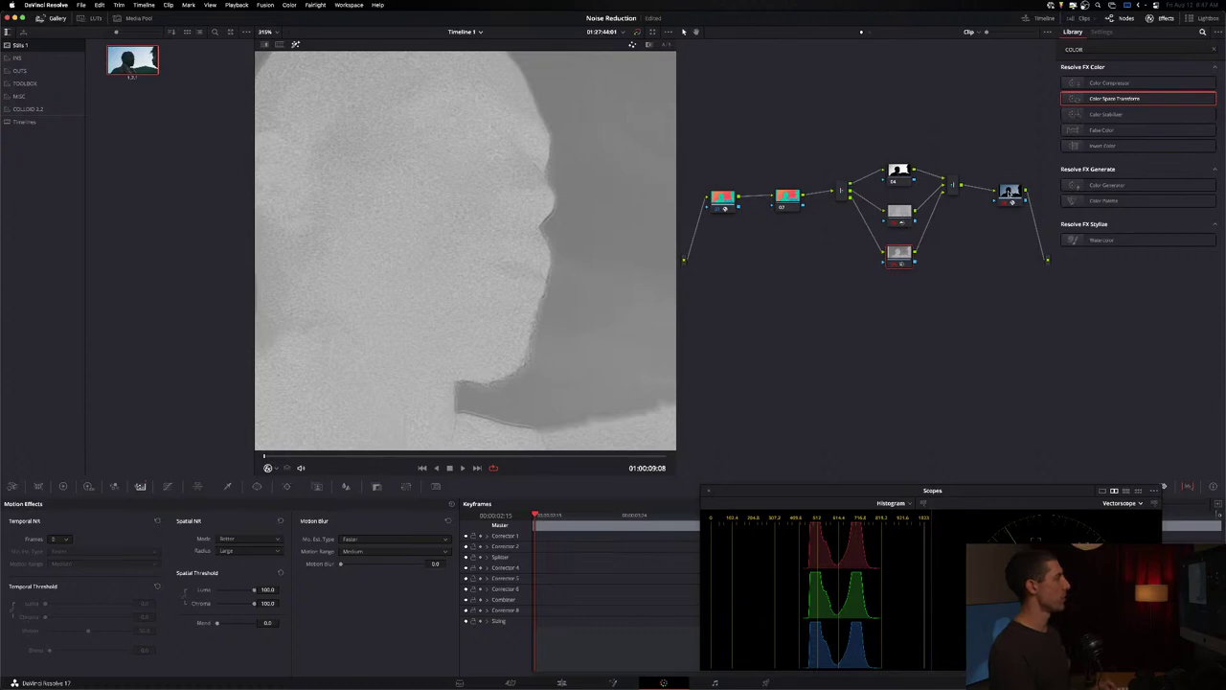
left_click(1010, 192)
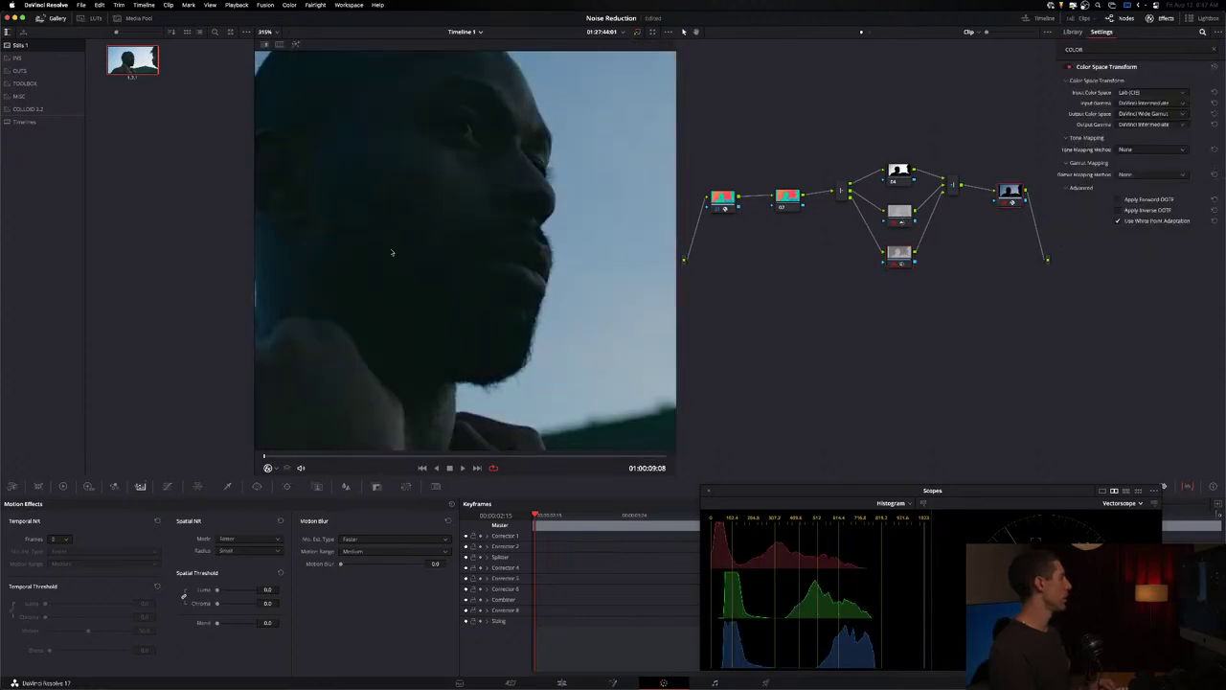
- Add a new node with Ctrl+V and display the saved still's node graph
scroll(392, 251, "down", 5)
key("ctrl+v")
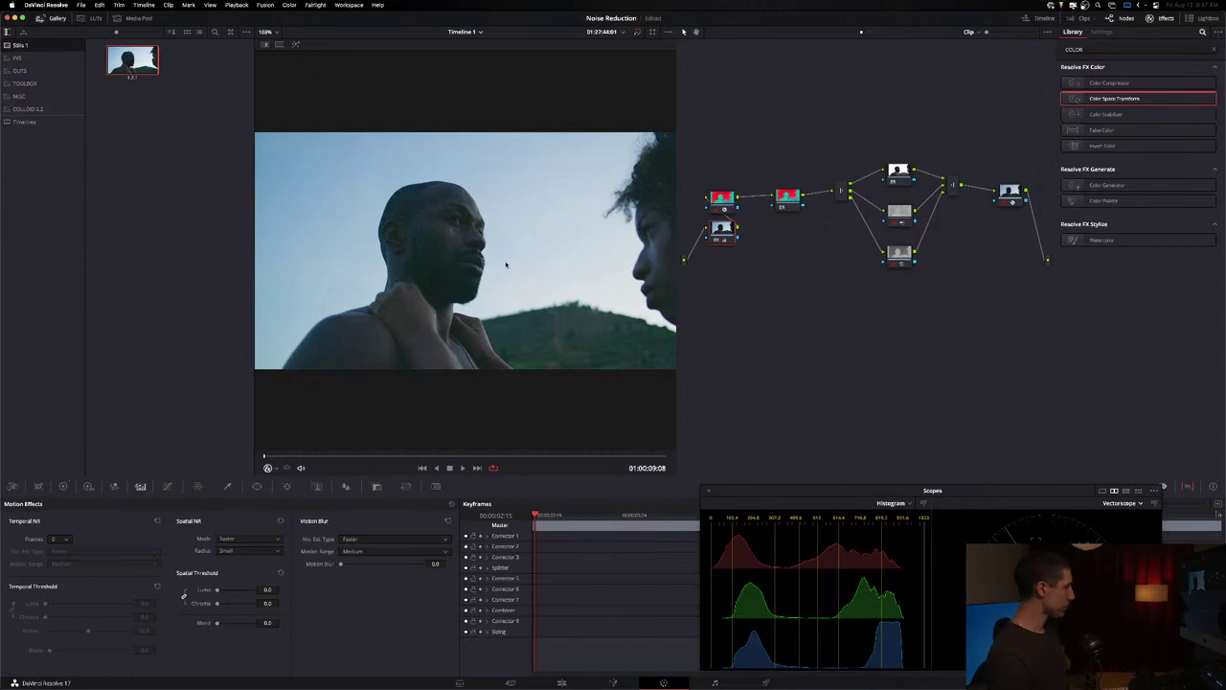
right_click(139, 58)
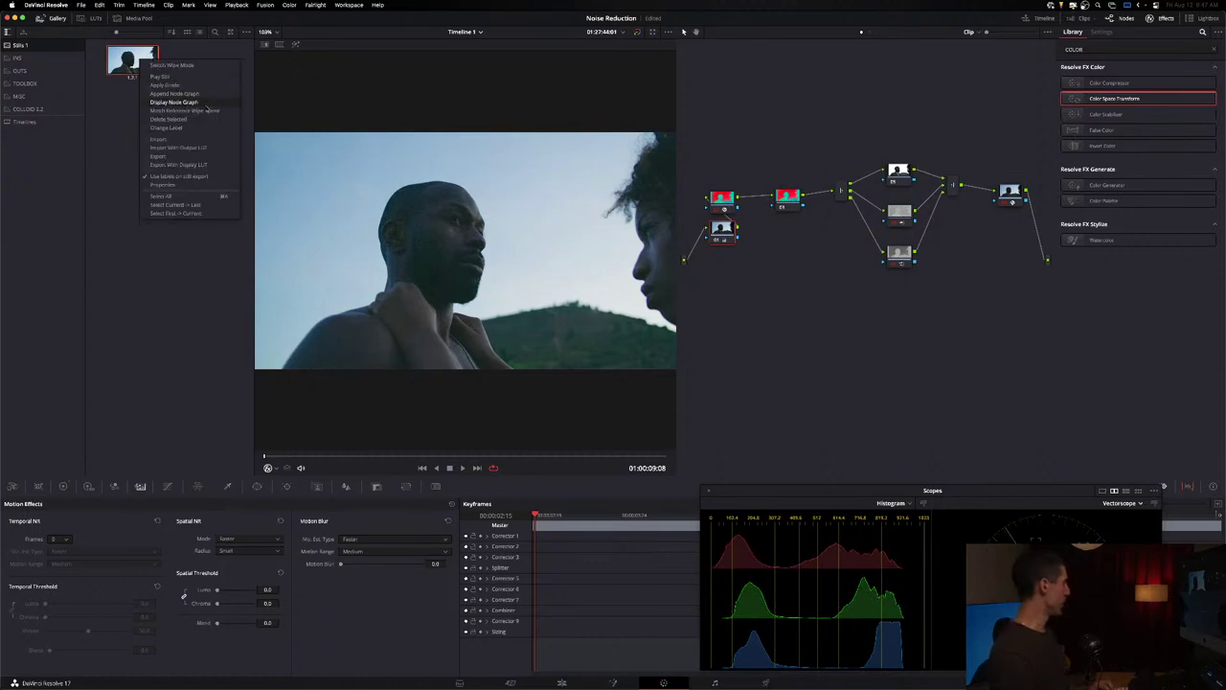
left_click(173, 110)
- Drag the still's RATIO and EXPOSURE nodes into the clip's node tree
left_click_drag(556, 235, 668, 351)
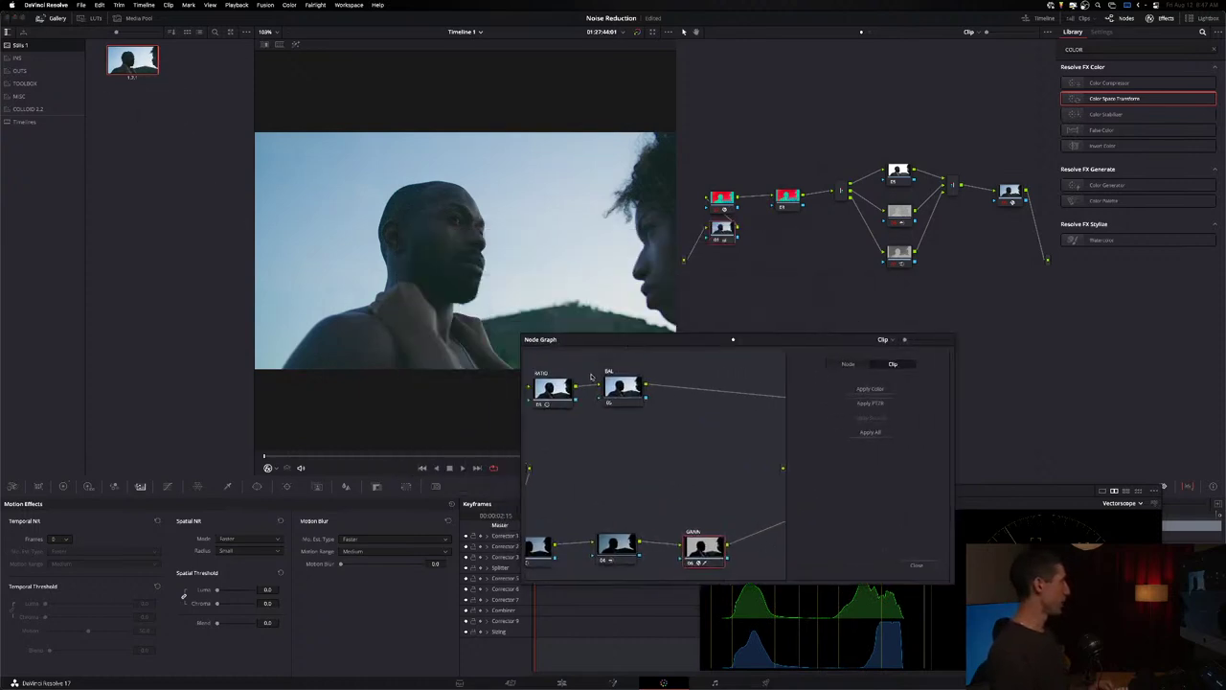
left_click_drag(542, 395, 722, 227)
left_click_drag(594, 348, 619, 395)
left_click_drag(805, 429, 454, 157)
scroll(392, 263, "up", 5)
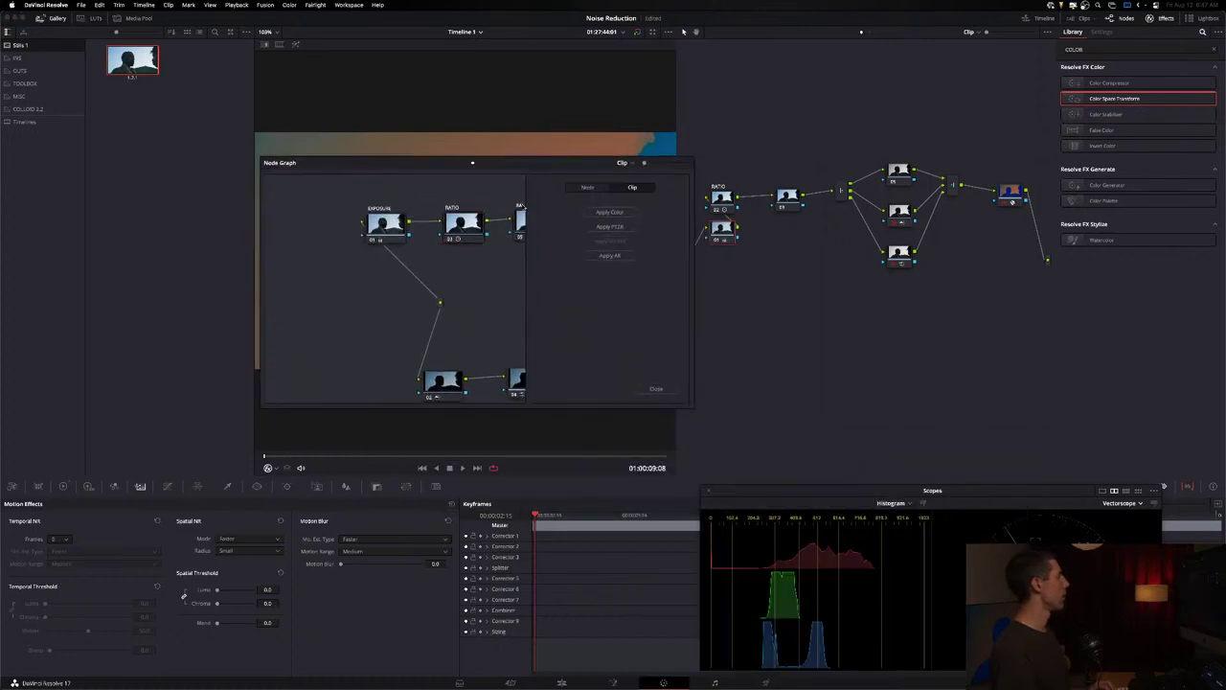
left_click_drag(386, 223, 723, 227)
- Close the still's node graph and nudge the EXPOSURE node into position
left_click(663, 390)
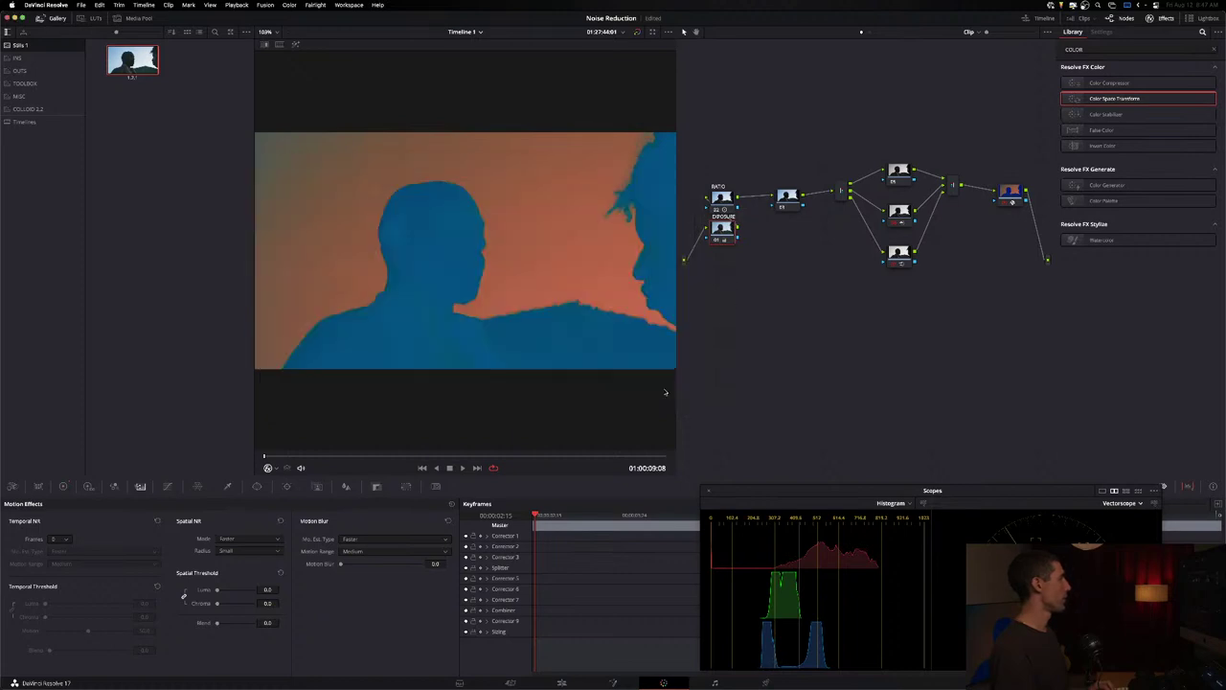
left_click_drag(723, 228, 721, 237)
right_click(720, 241)
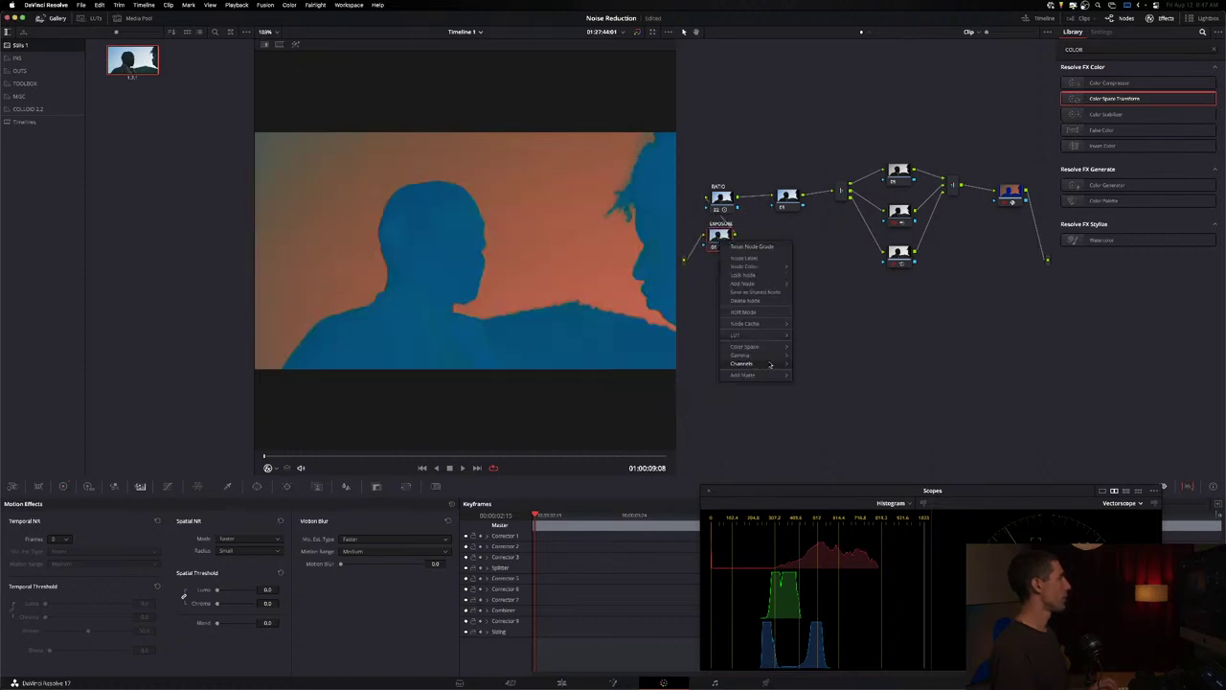
left_click(735, 197)
right_click(720, 198)
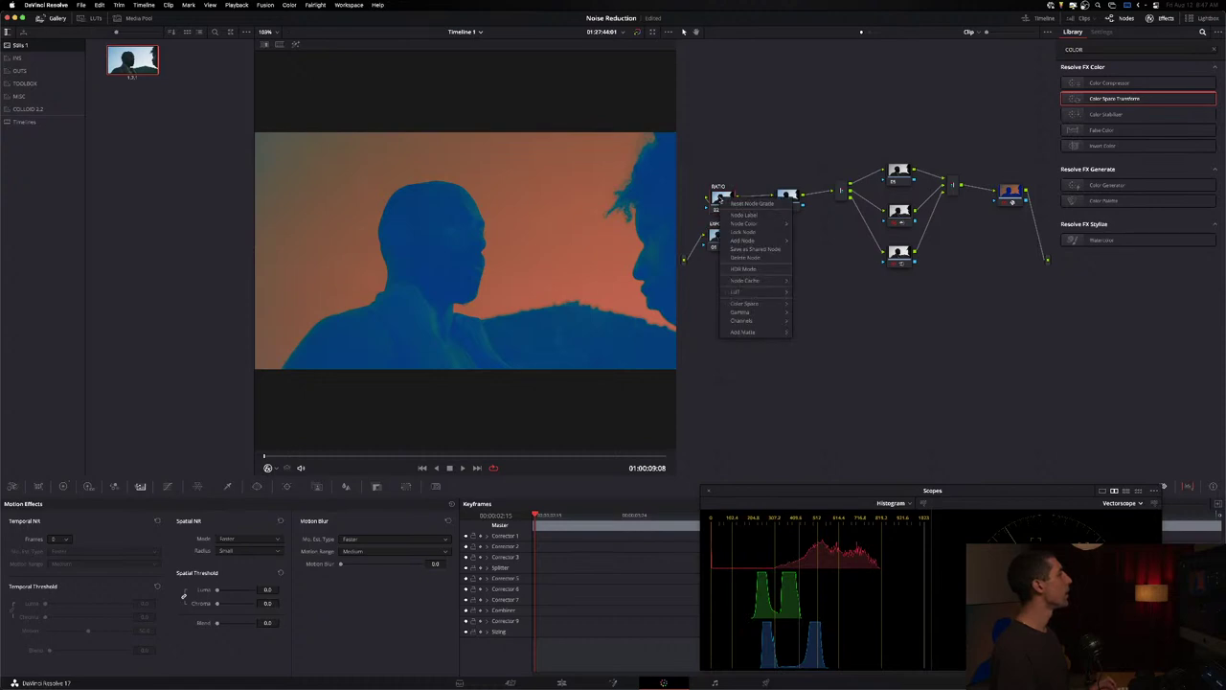
left_click(702, 163)
- Toggle the grade off and on to compare, then delete the RATIO and EXPOSURE nodes
key("shift+d")
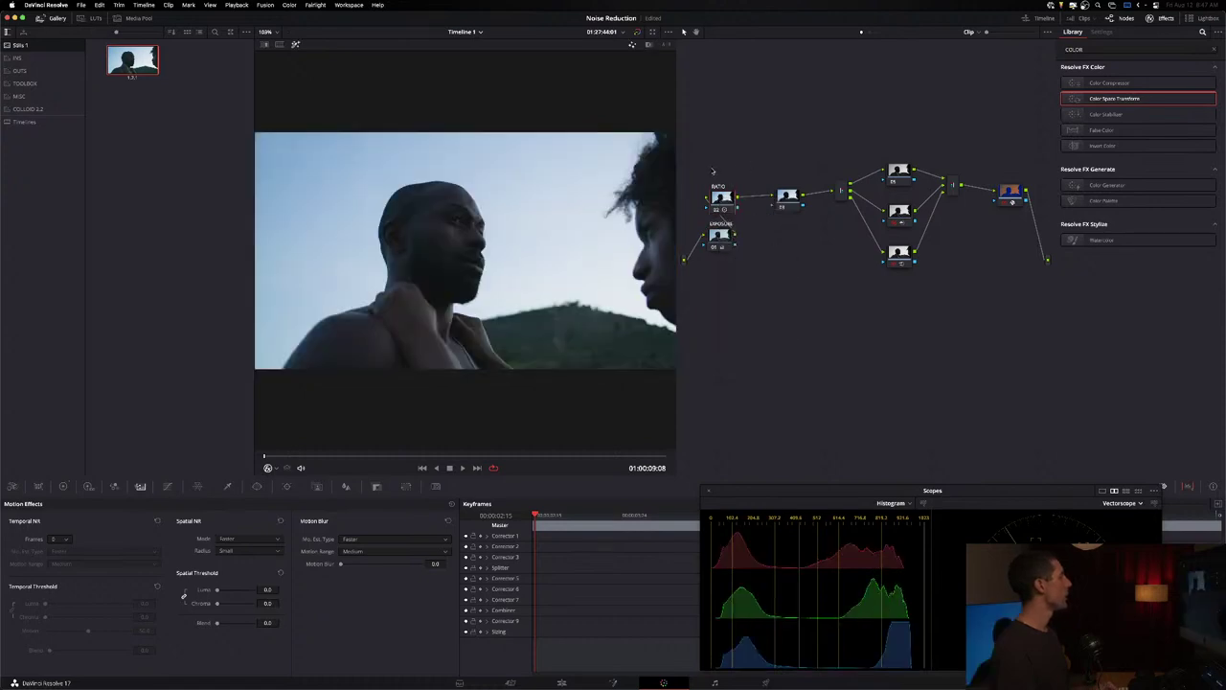
key("shift+d")
key("ctrl+d")
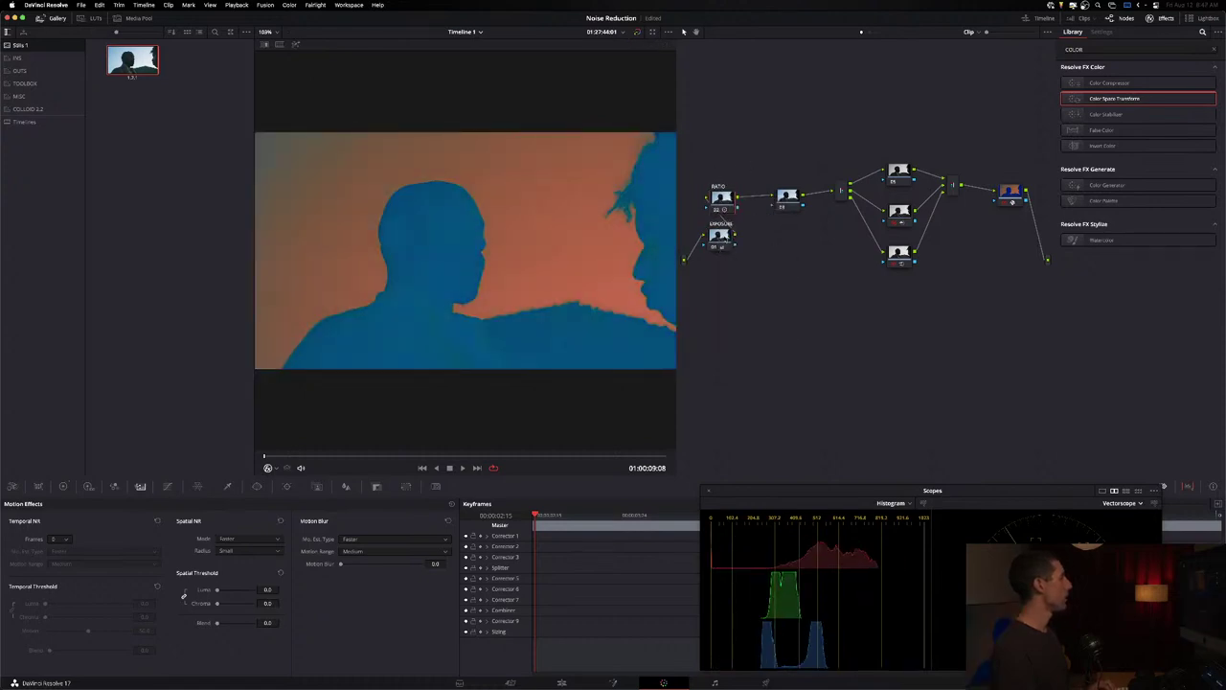
left_click_drag(707, 165, 737, 253)
key("Delete")
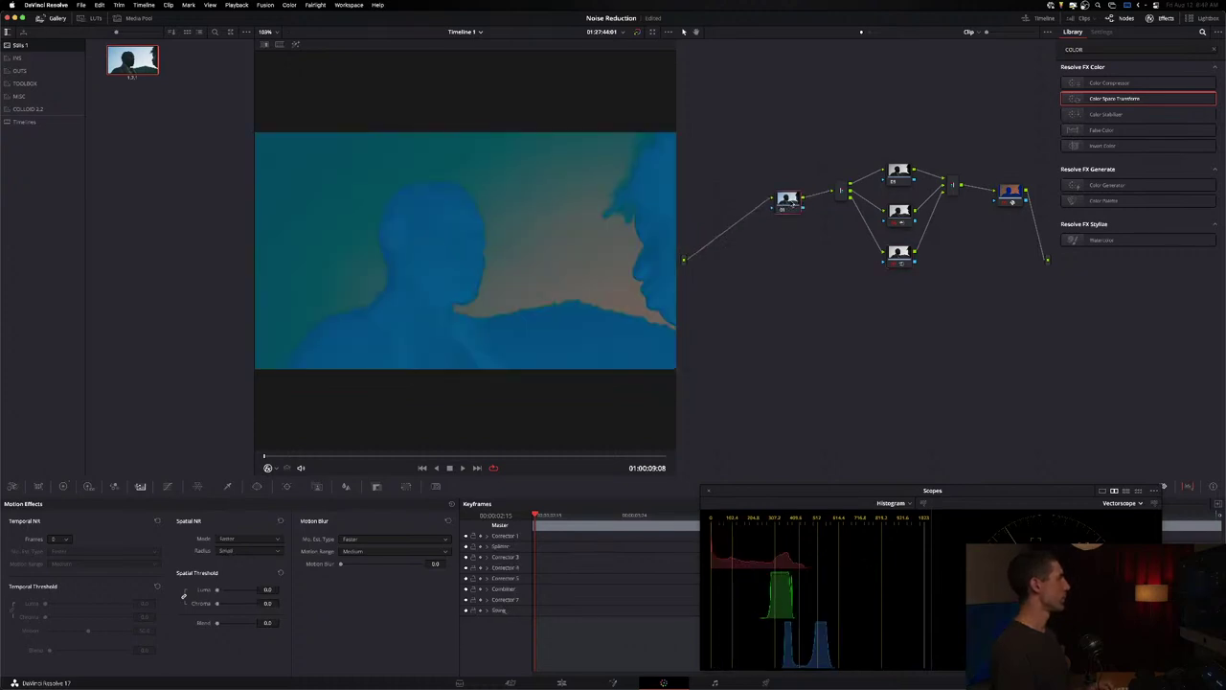
- Undo three times to restore the earlier node layout and natural look
key("ctrl+z")
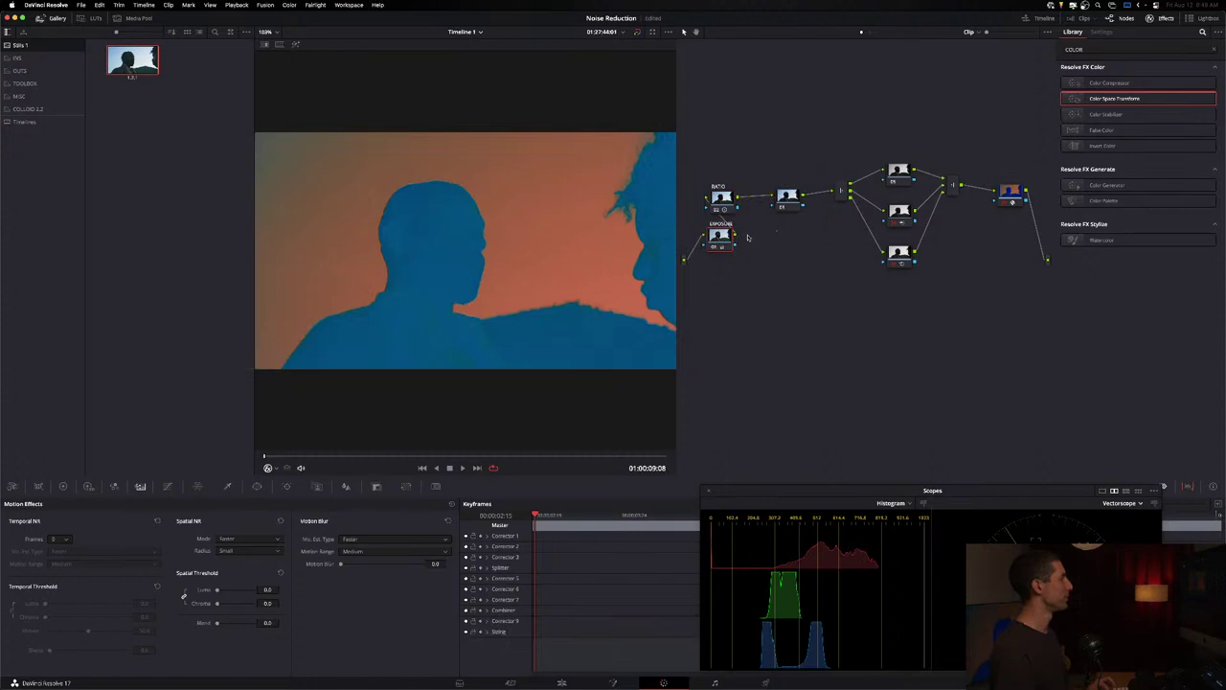
key("ctrl+z")
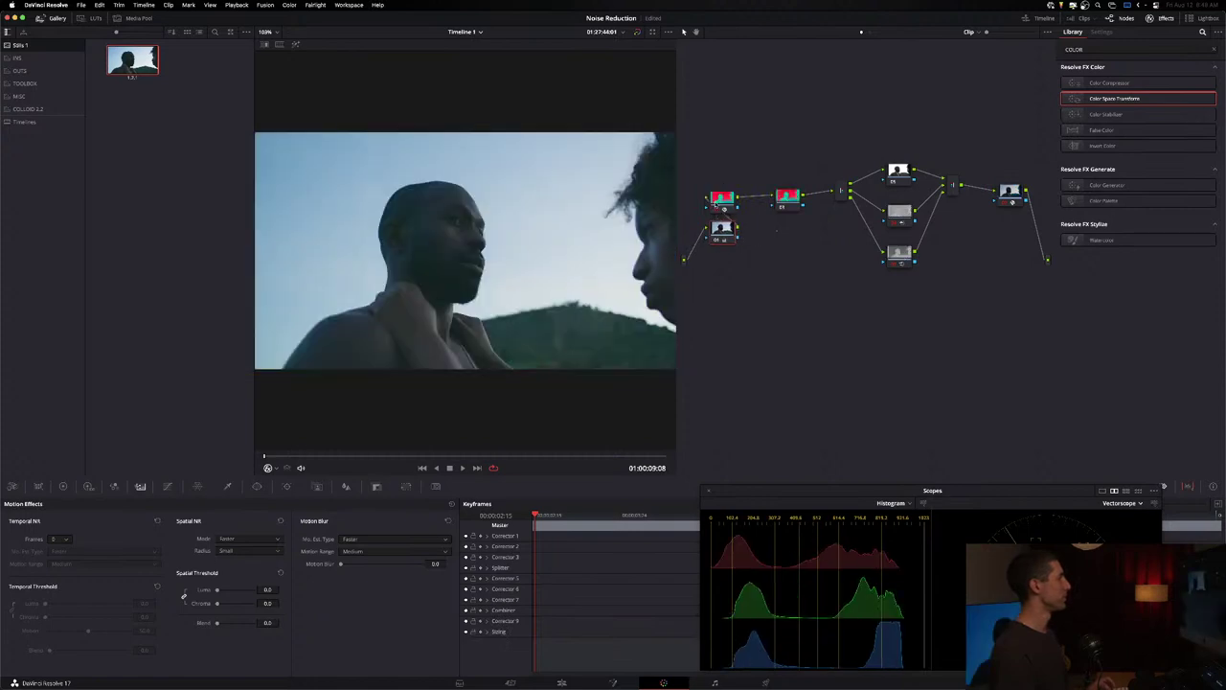
key("ctrl+z")
key("ctrl+z")
- Reopen the still's node graph, drag its RATIO and EXPOSURE nodes into the clip's lower chain, and close it
right_click(134, 62)
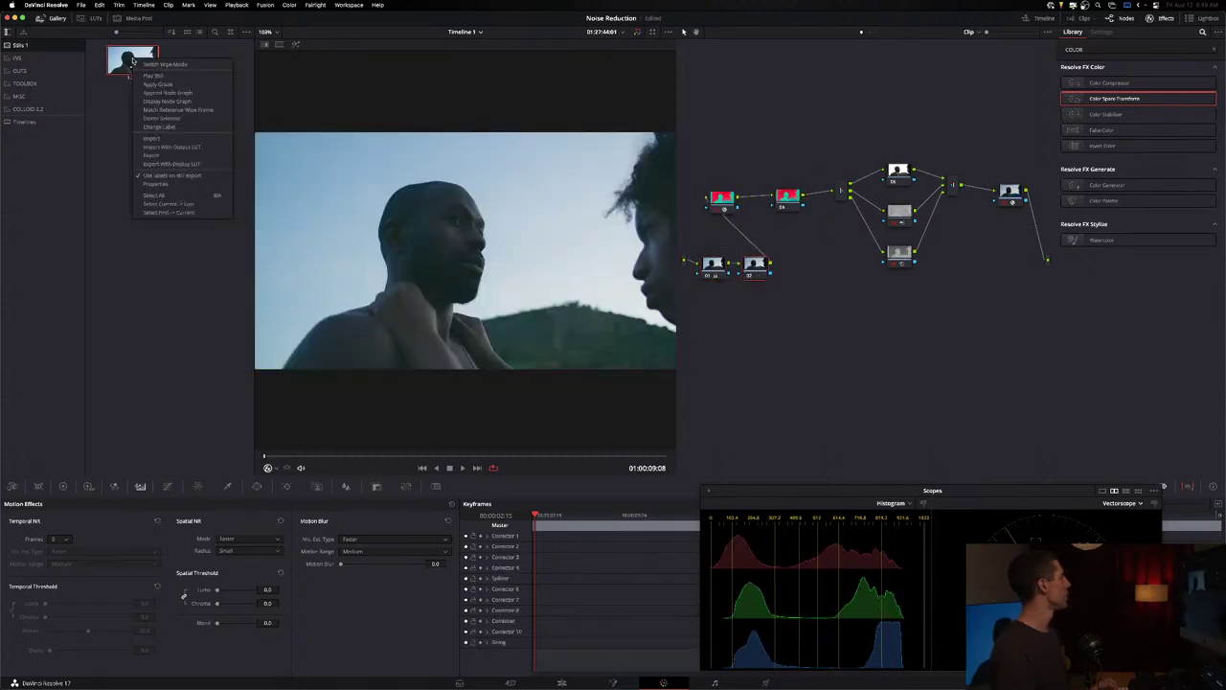
left_click(168, 101)
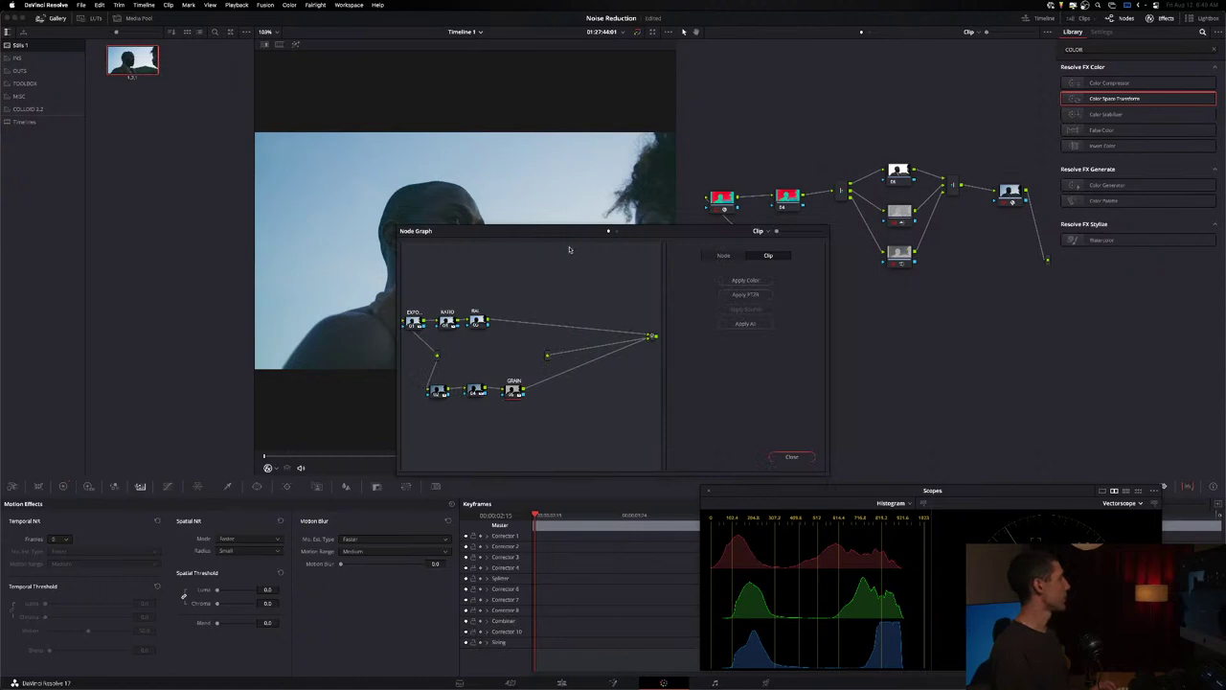
left_click_drag(569, 231, 619, 333)
left_click_drag(498, 422, 755, 264)
left_click_drag(574, 332, 508, 321)
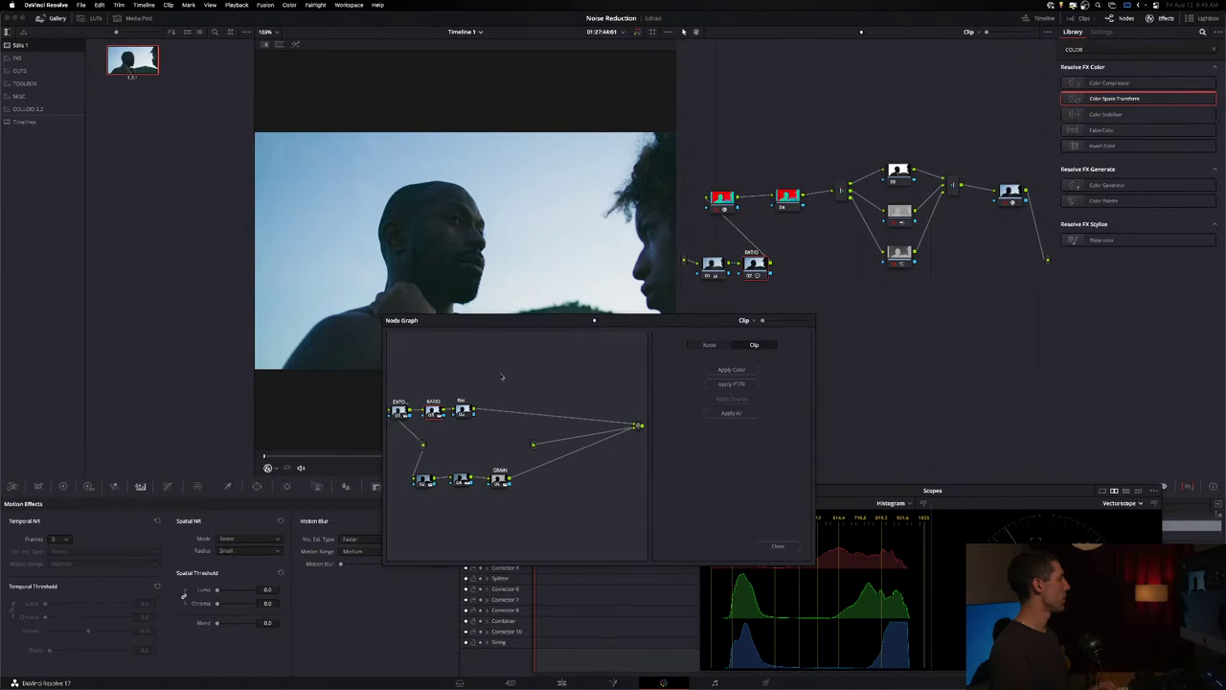
left_click_drag(398, 406, 713, 264)
left_click_drag(594, 473, 450, 211)
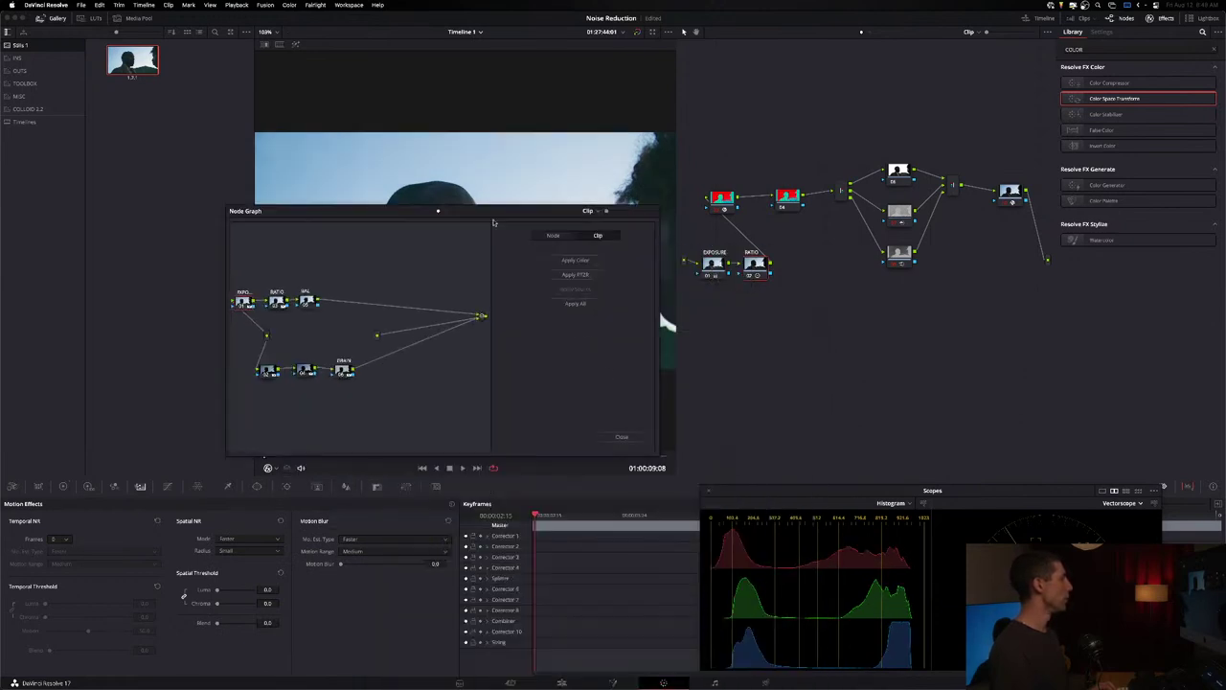
left_click(621, 437)
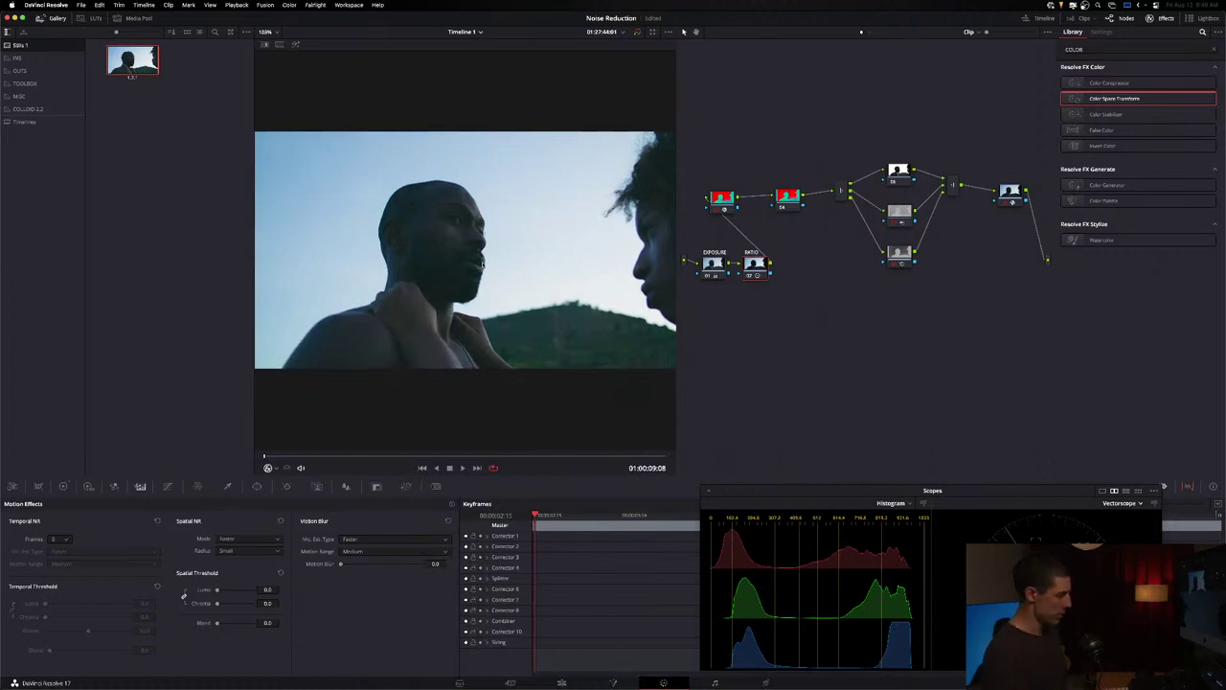
- Zoom into the face, select the lower parallel node to show its Spatial NR, and close Effects
scroll(484, 236, "up", 3)
scroll(484, 237, "up", 5)
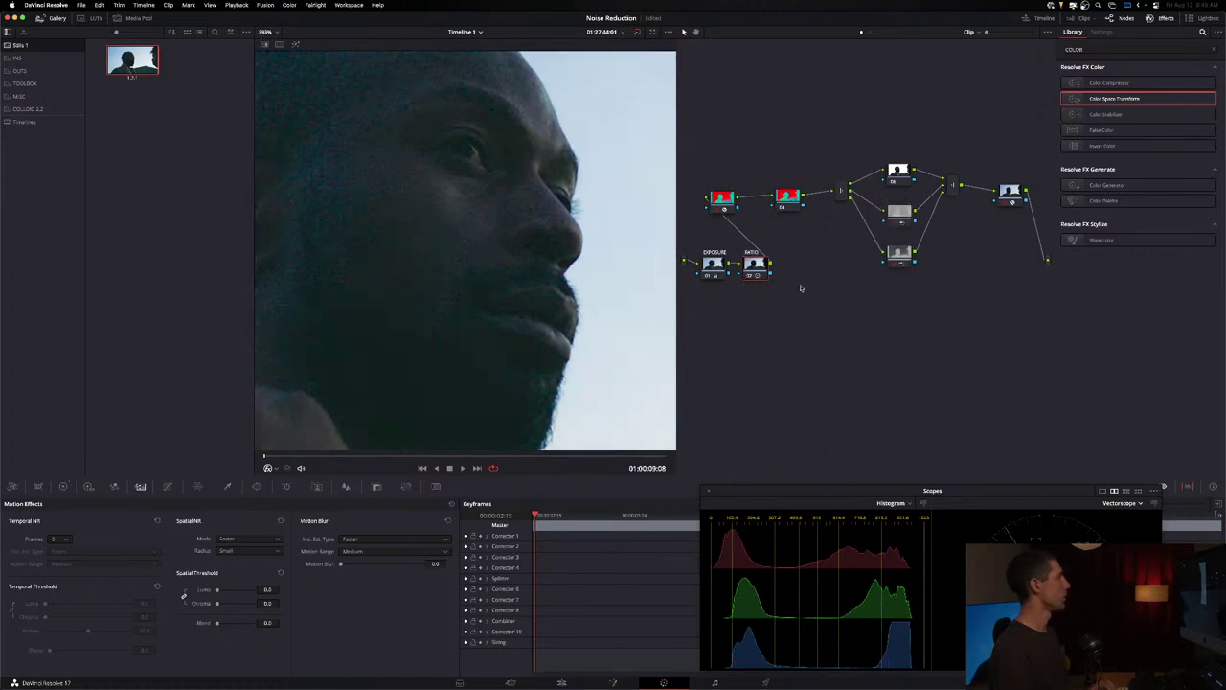
left_click(894, 261)
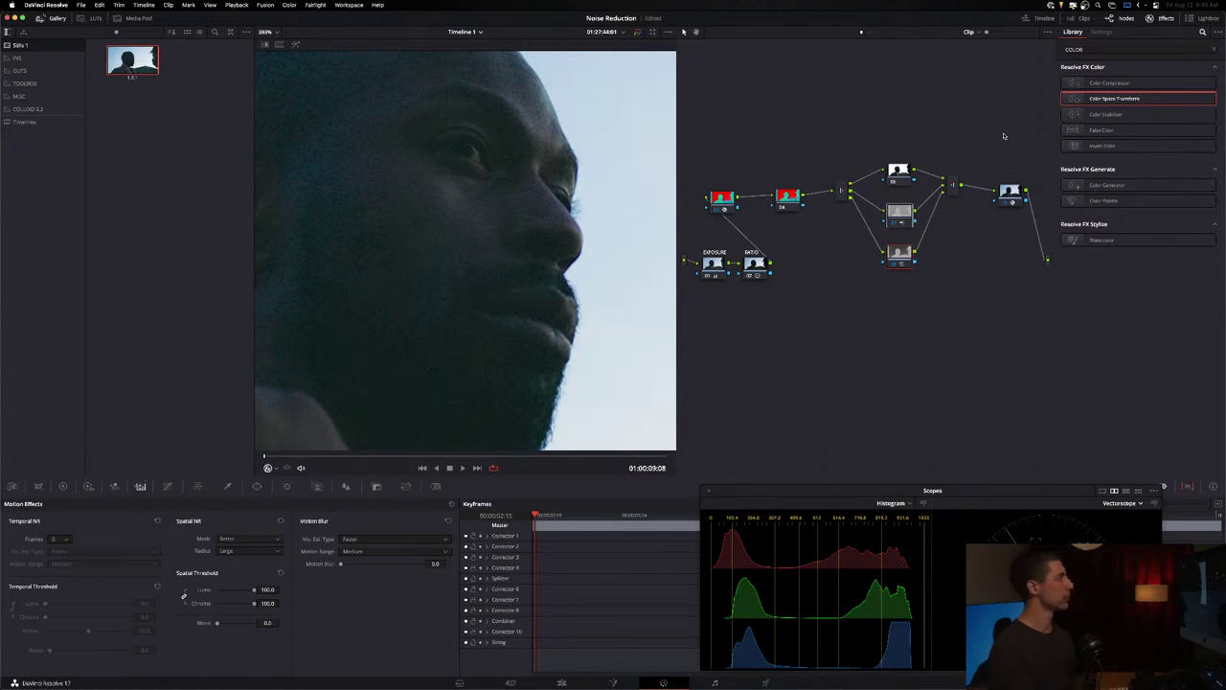
left_click(1154, 18)
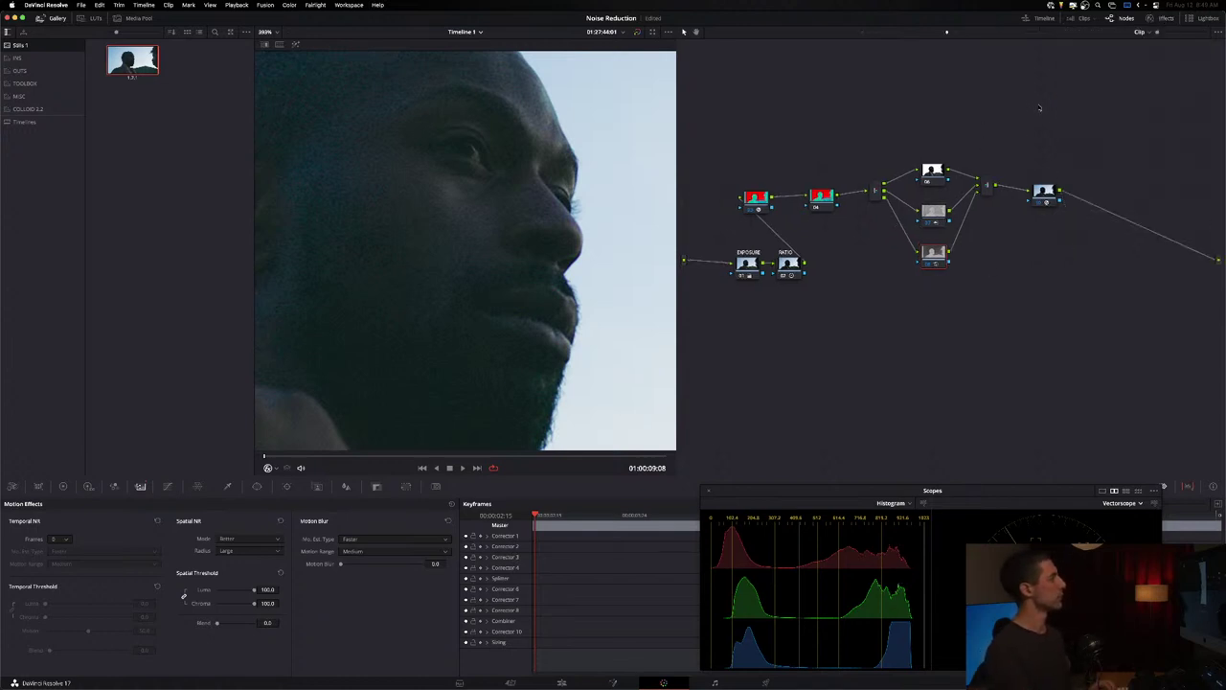
- Select the RATIO node and run Cleanup Node Graph to line the nodes up
left_click(787, 275)
right_click(868, 318)
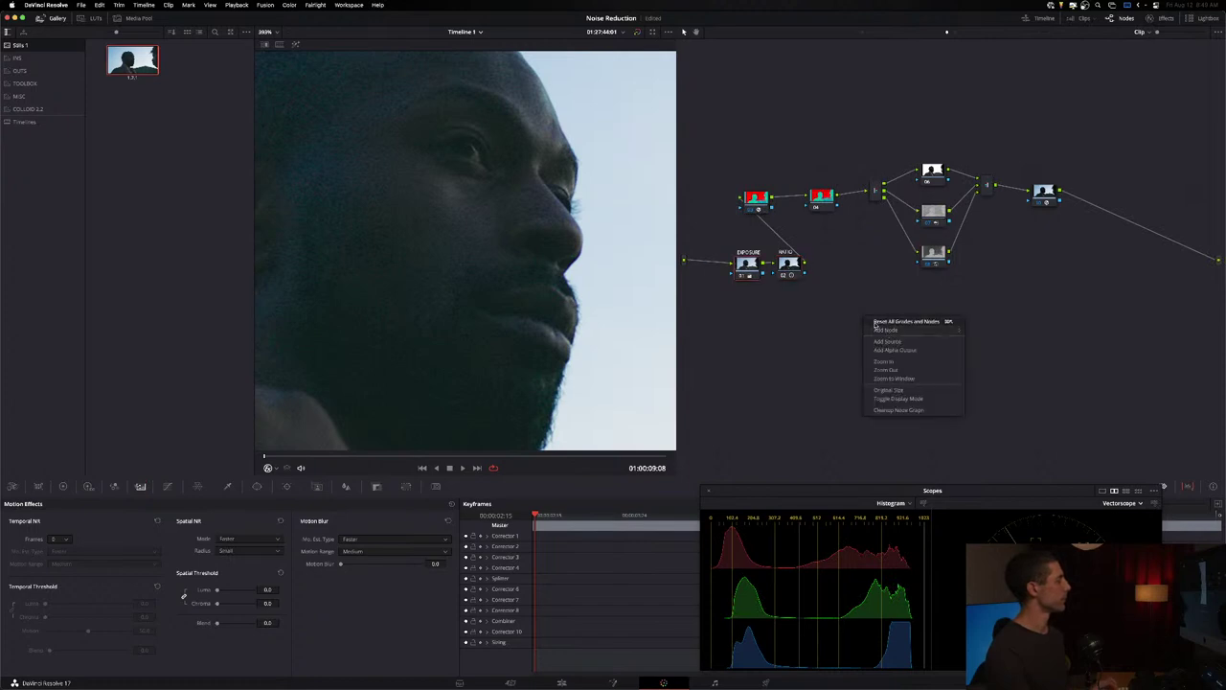
left_click(918, 410)
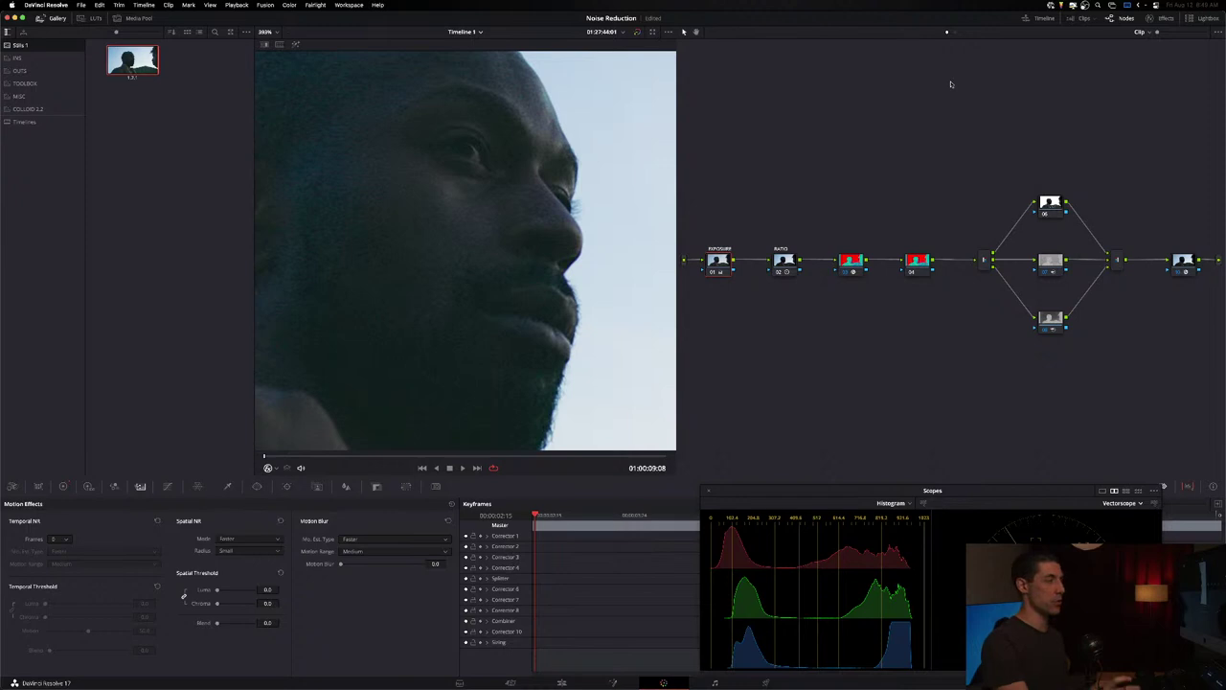
- Middle-click the gallery still to apply its grade, delete the extra lower-branch nodes, and fit the frame
middle_click(131, 67)
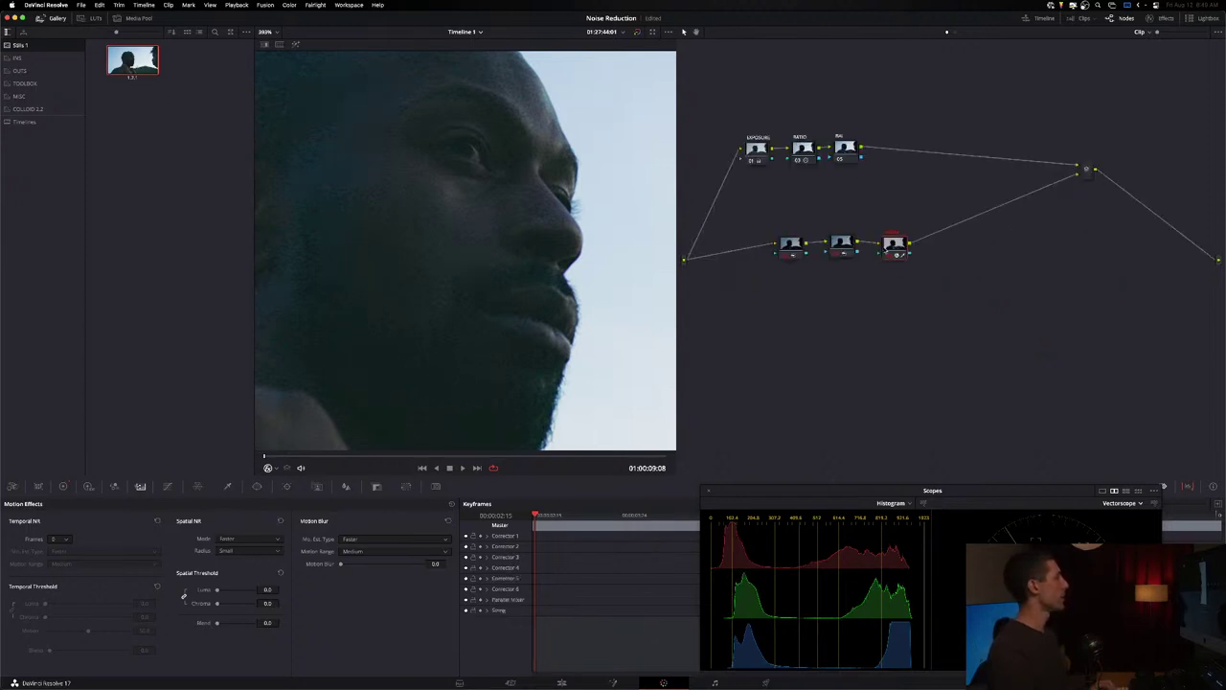
key("Delete")
key("Delete")
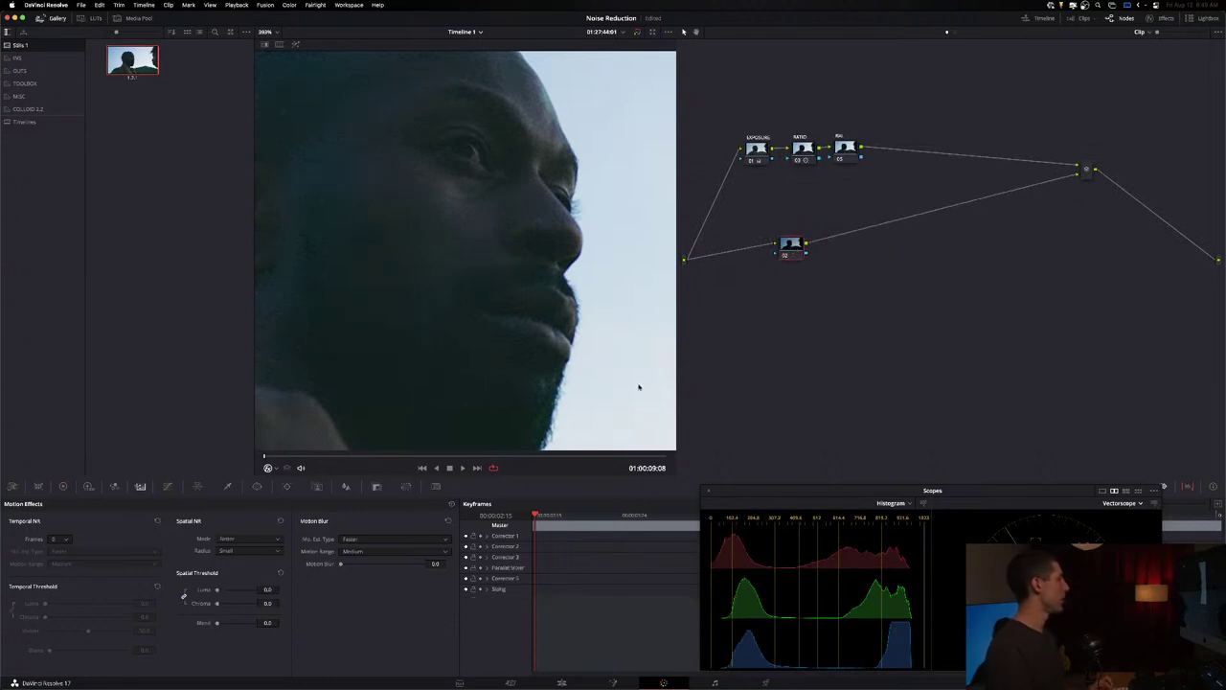
key("shift+z")
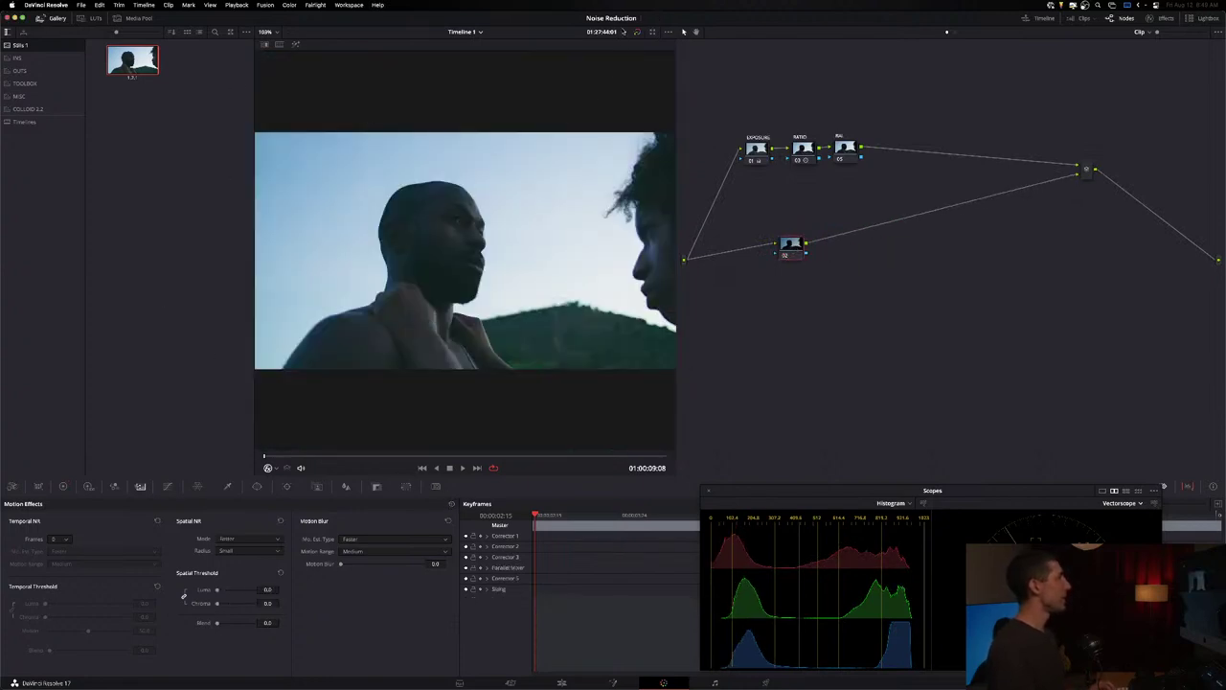
key("Down")
key("Down")
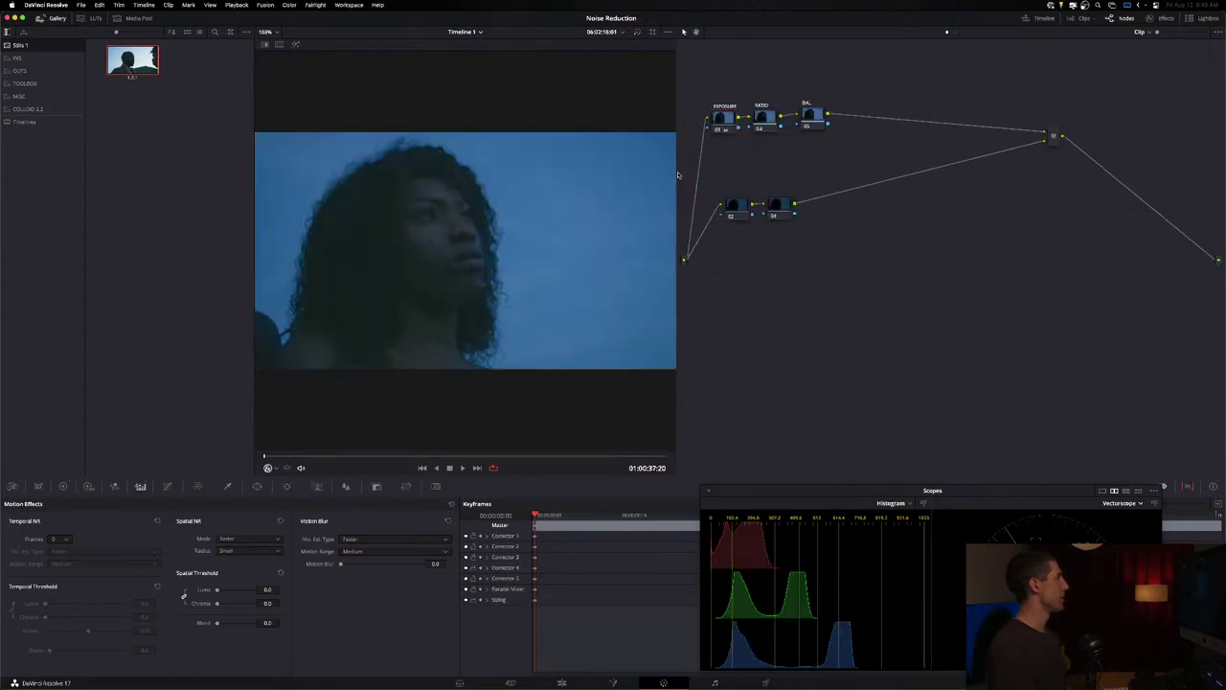
key("Down")
key("Down")
key("Down")
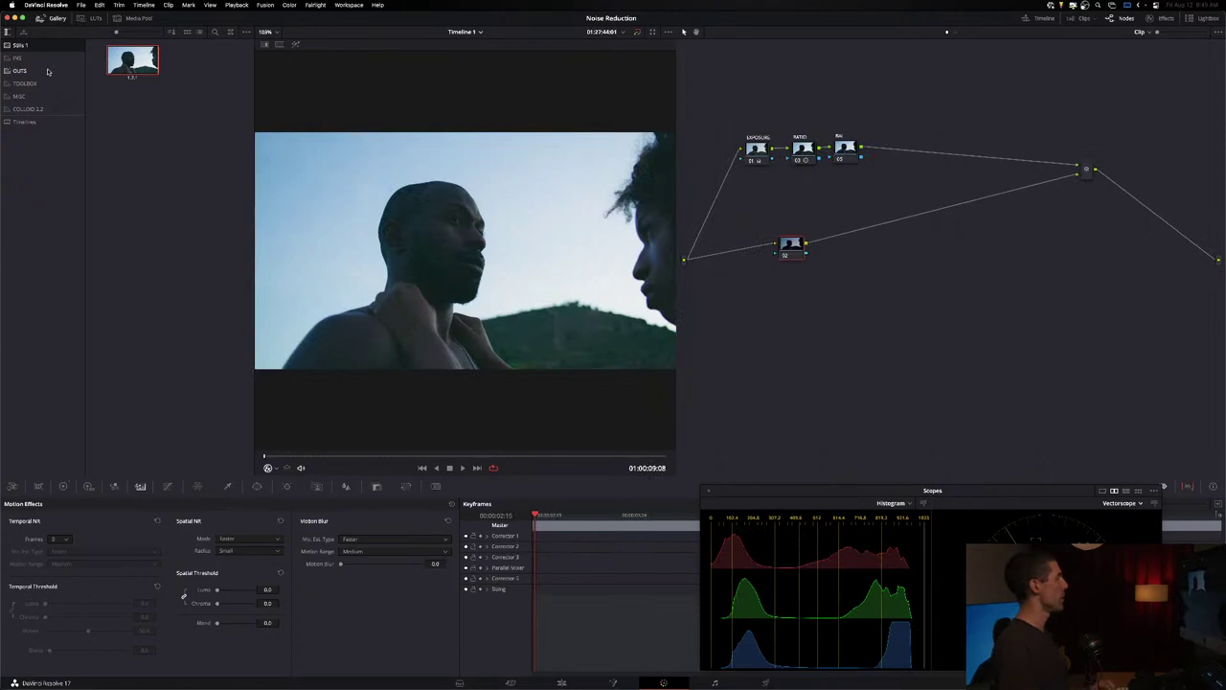
- Drag the NR Light still from the TOOLBOX album onto node 02
left_click(75, 86)
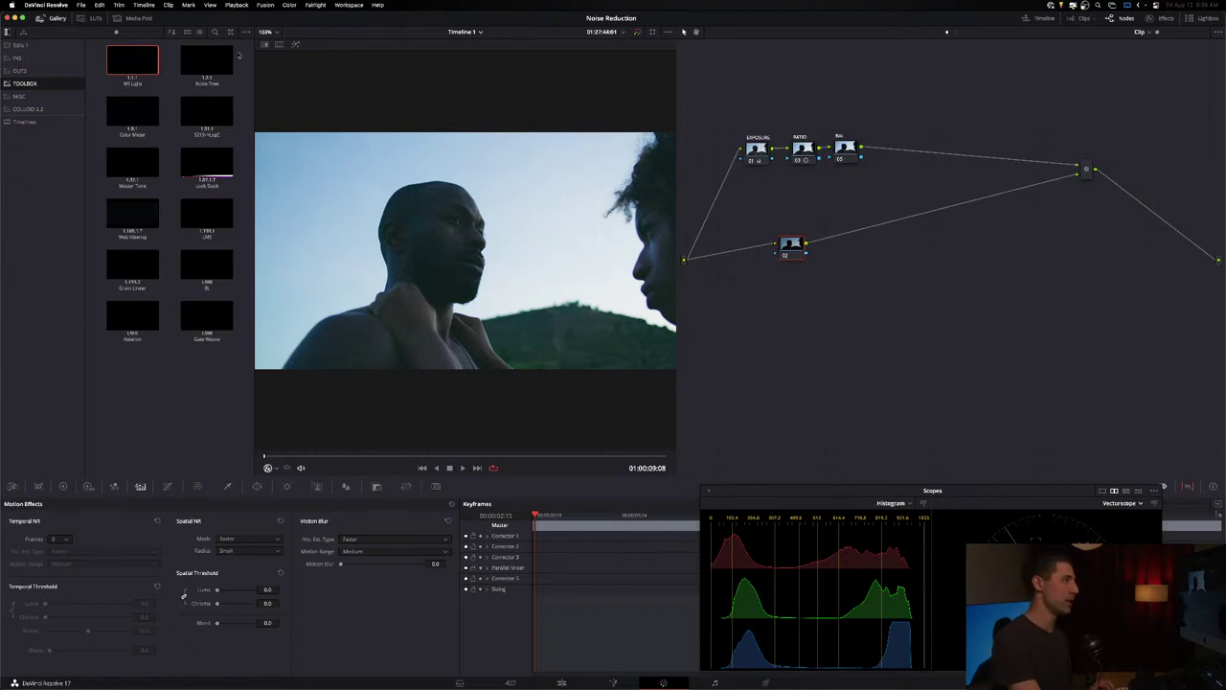
left_click_drag(126, 58, 791, 253)
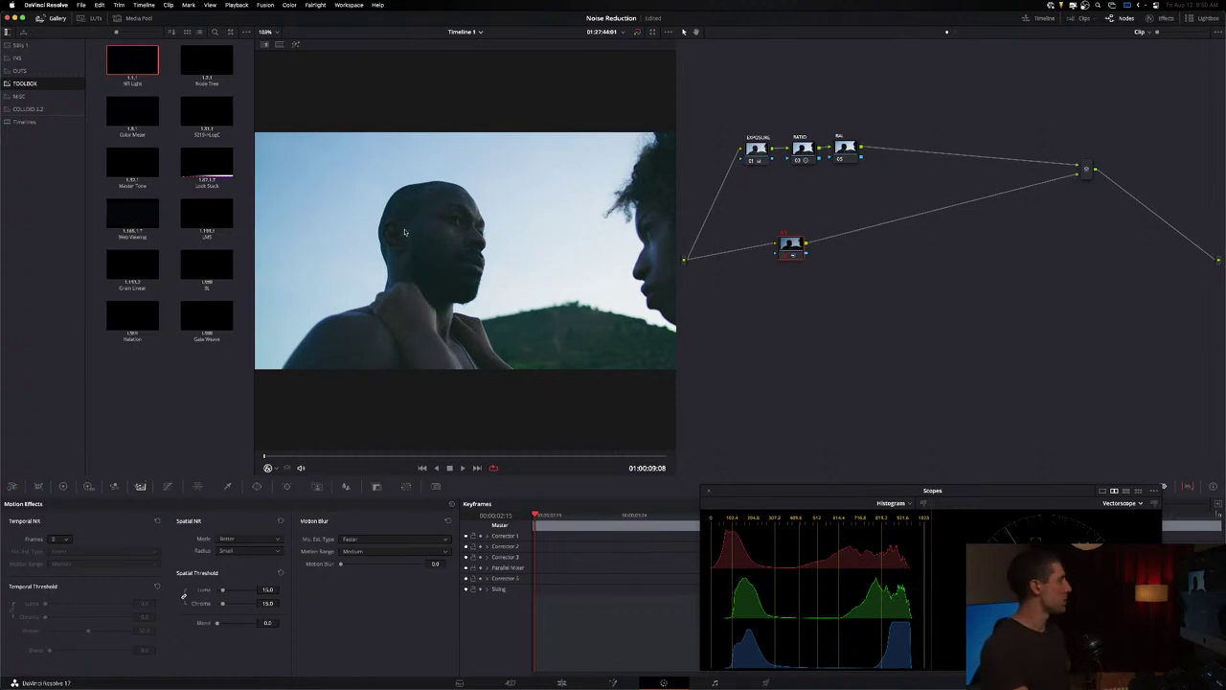
- Zoom into the face and toggle the noise-reduction node with Ctrl+D to compare before and after
scroll(404, 232, "up", 10)
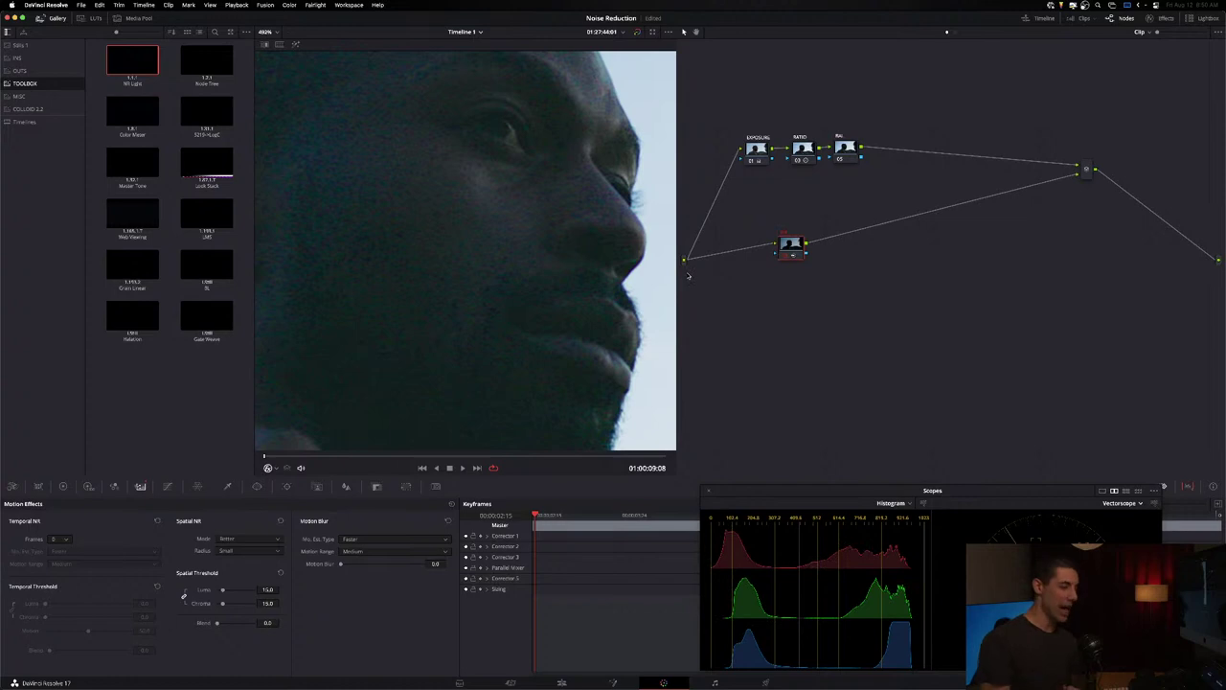
key("ctrl+d")
key("ctrl+d")
key("ctrl+d")
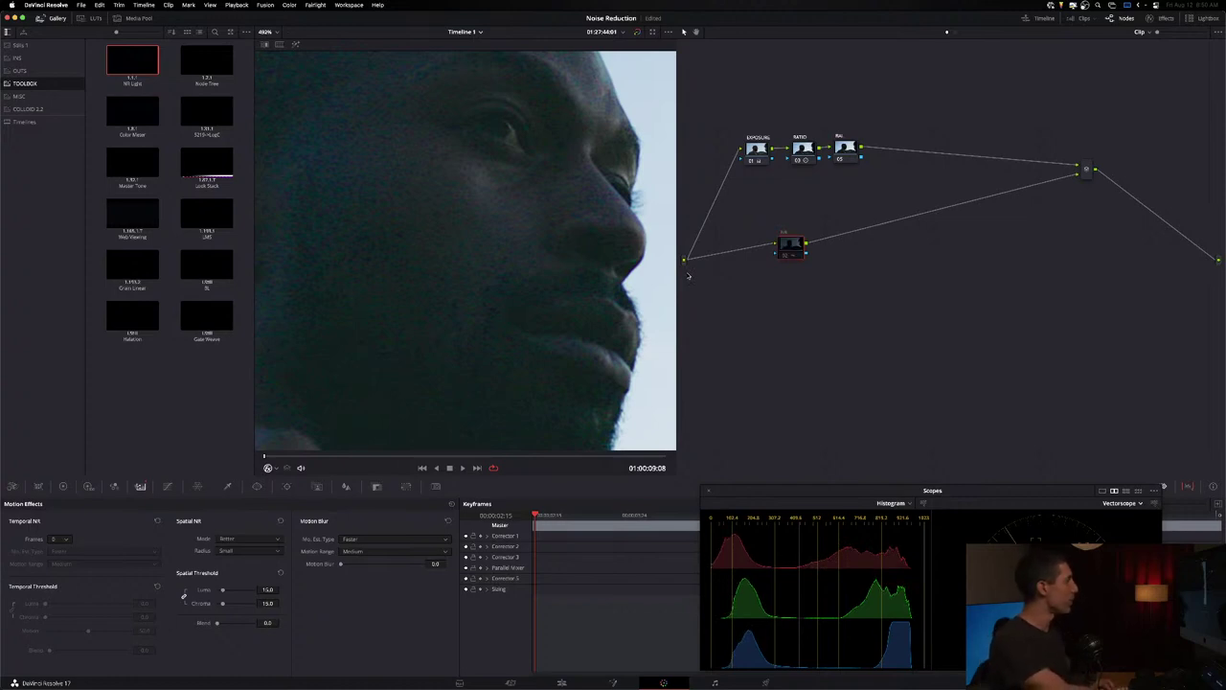
key("ctrl+d")
key("ctrl+d")
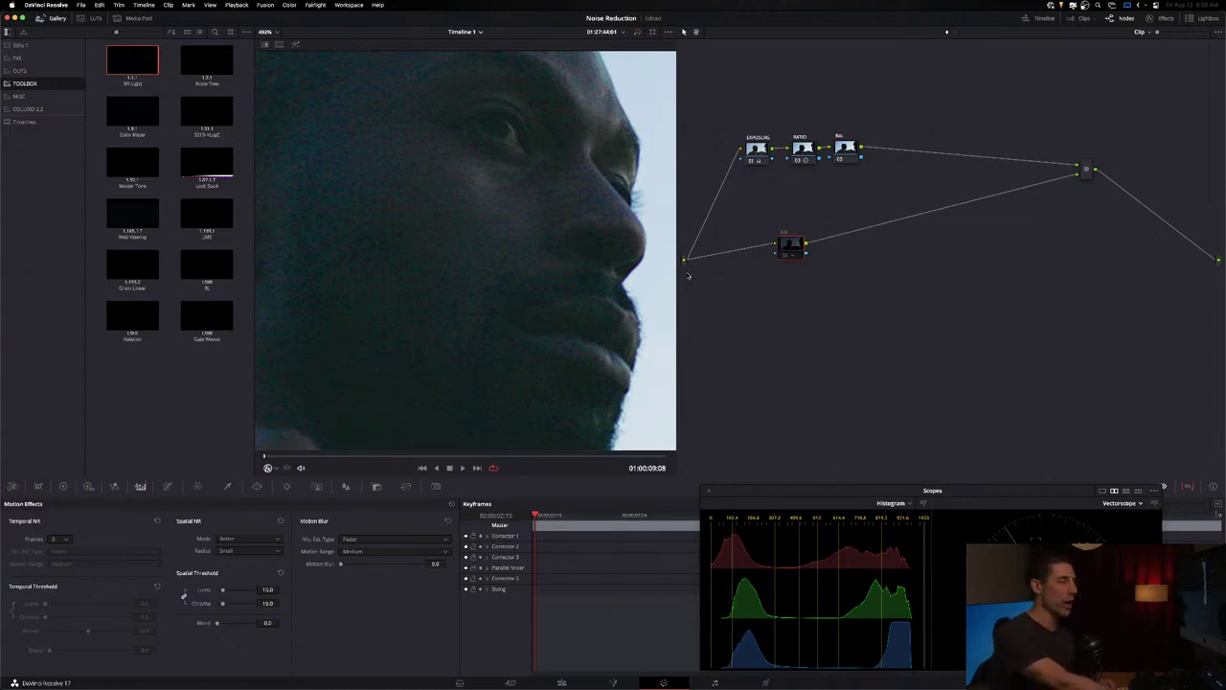
key("ctrl+d")
key("ctrl+d")
key("ctrl+d")
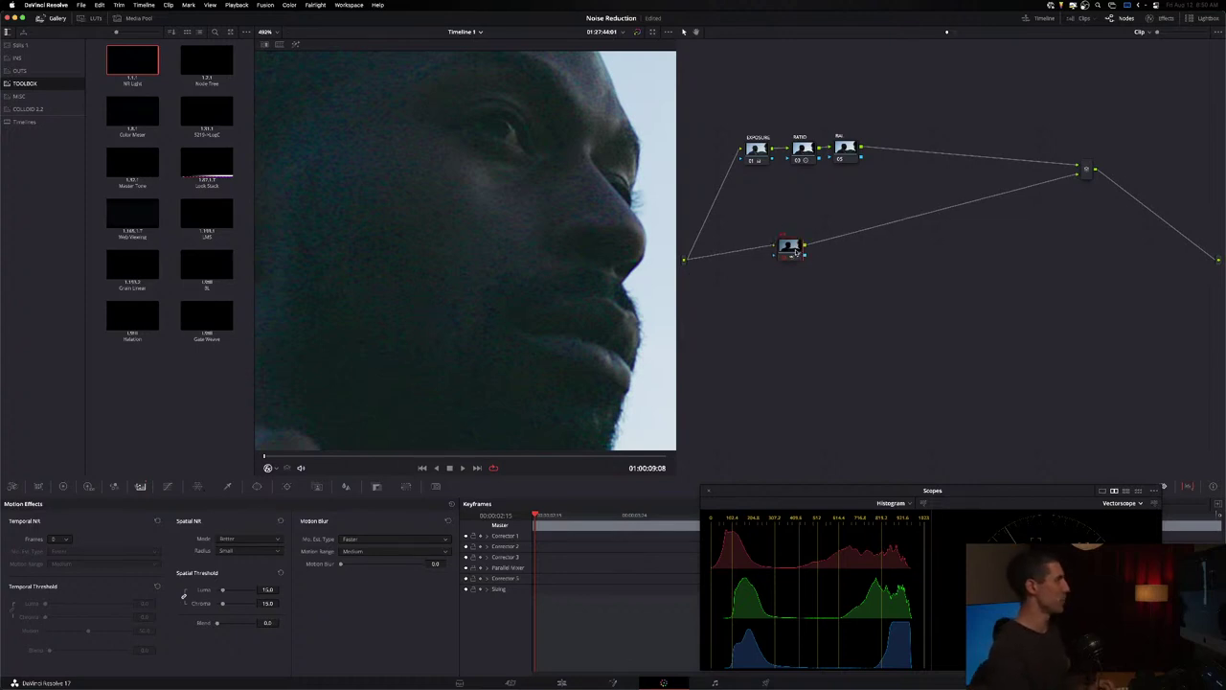
- Nudge the noise-reduction node slightly left and click it to compare again
left_click_drag(792, 245, 783, 251)
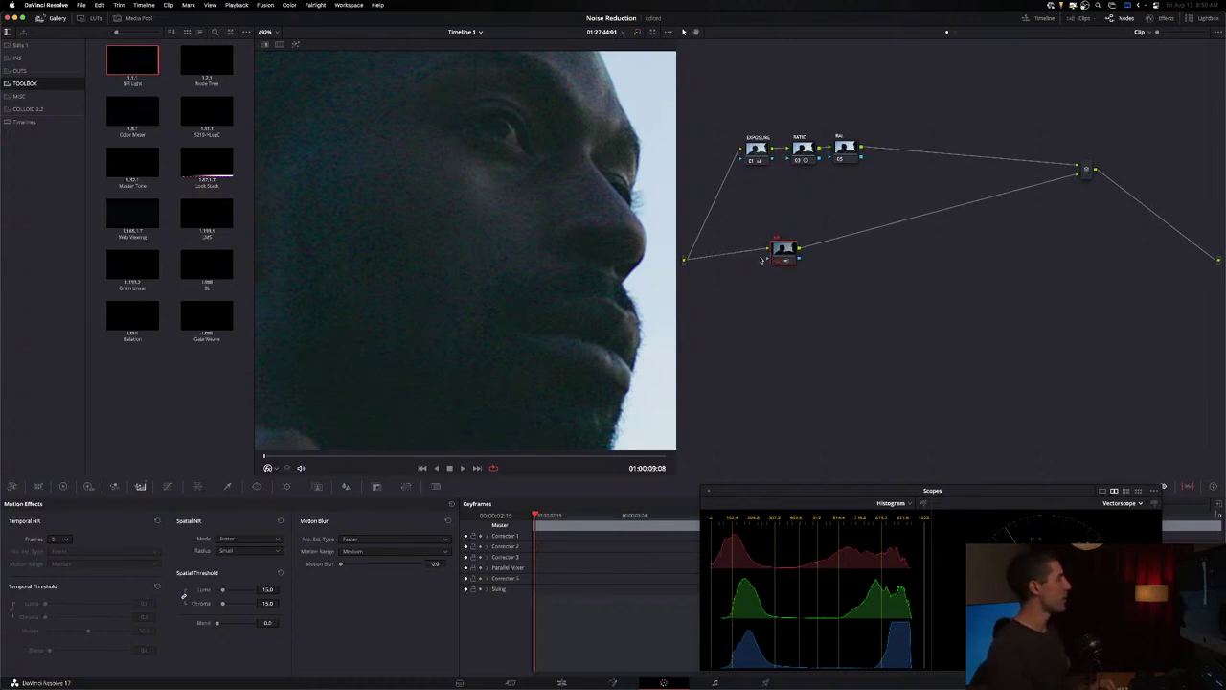
left_click_drag(784, 251, 767, 253)
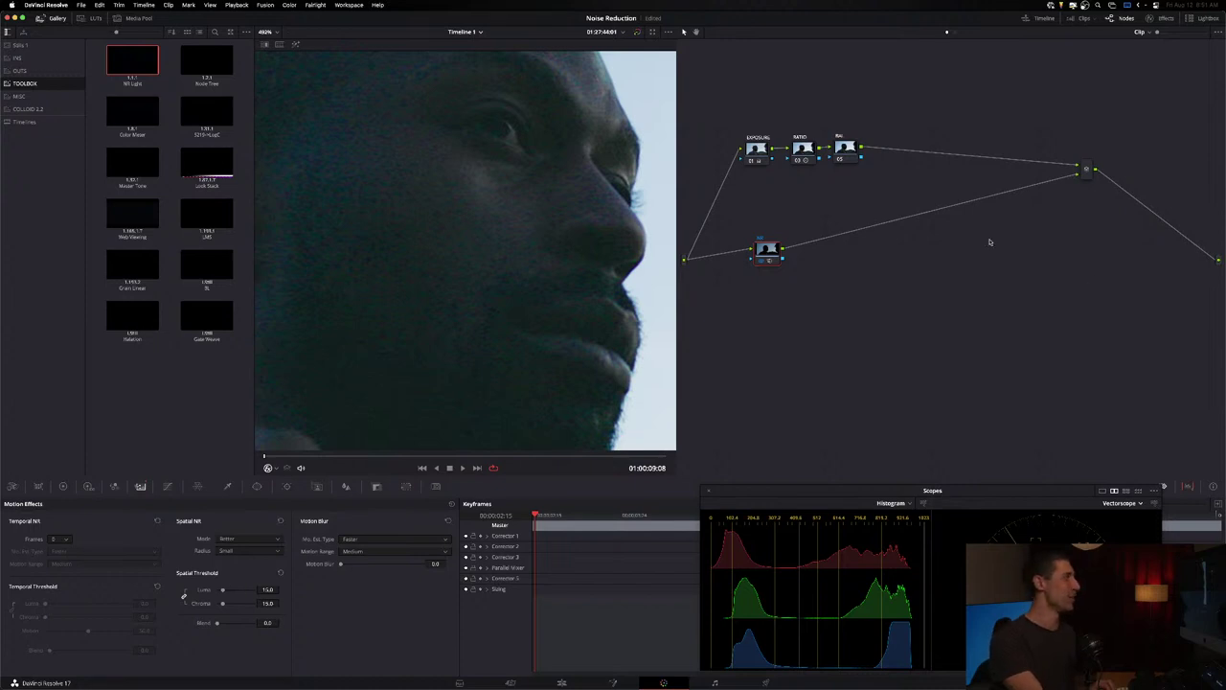
left_click_drag(766, 252, 778, 248)
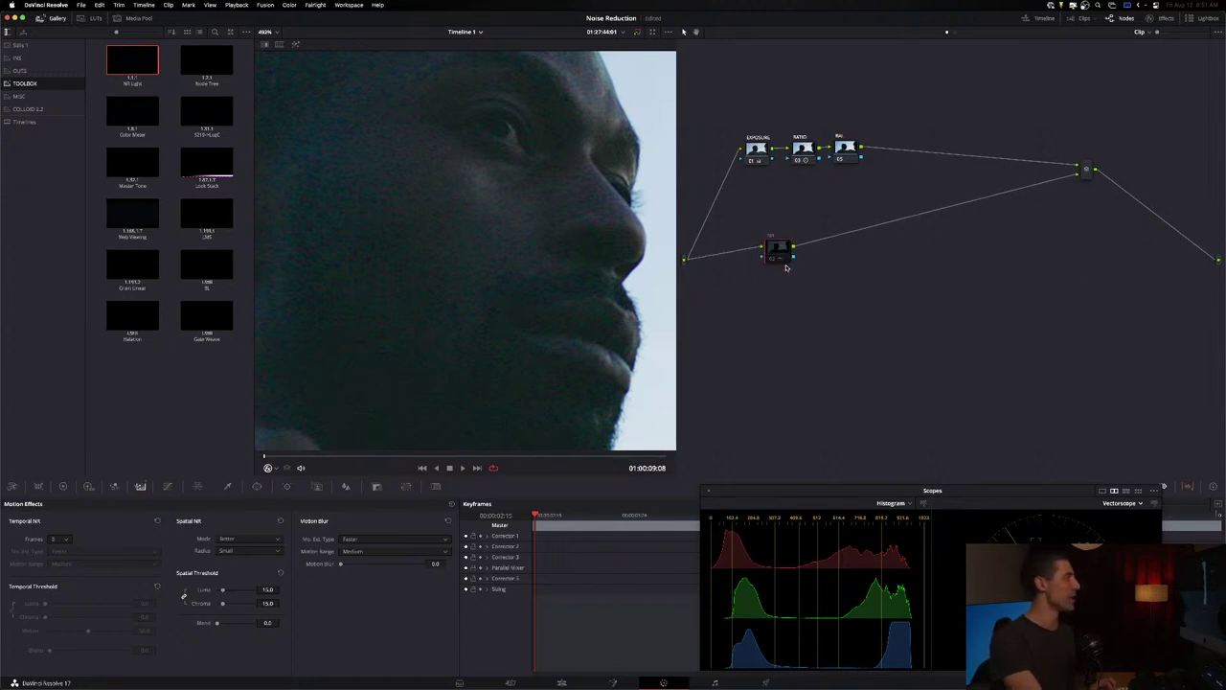
left_click(781, 262)
- Re-enable the parallel node's spatial noise reduction at Luma and Chroma 15
left_click(781, 261)
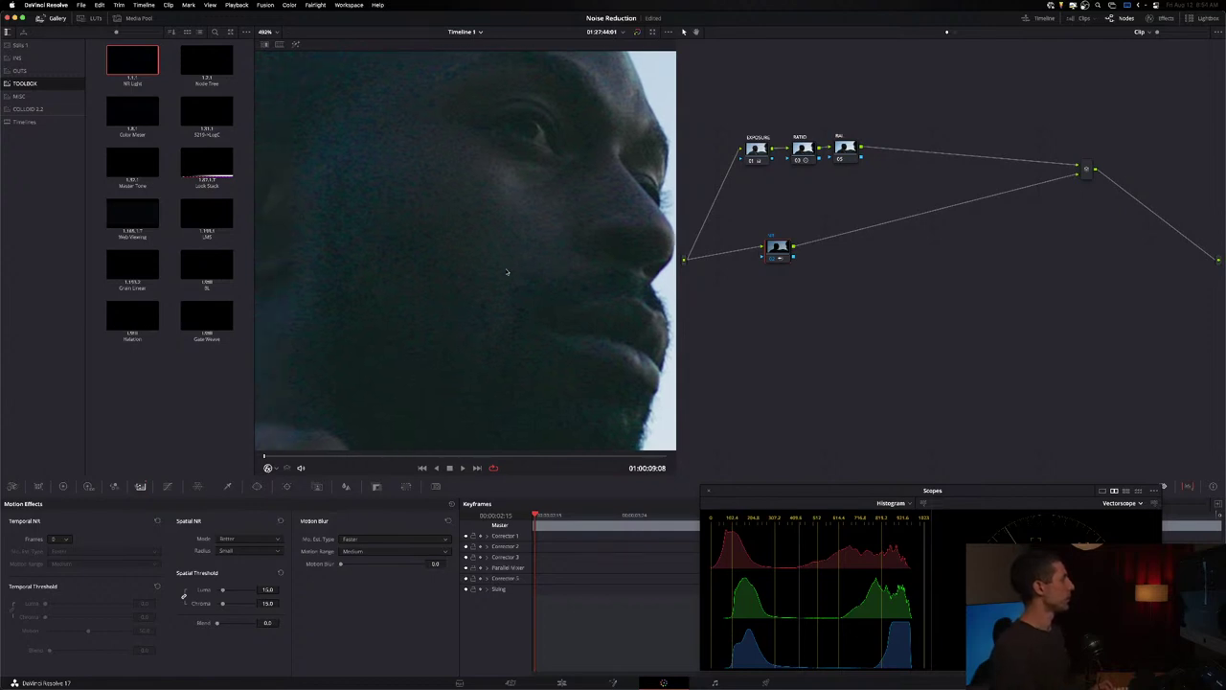
- Fit the whole portrait frame in the viewer and nudge the parallel node slightly right
key("shift+z")
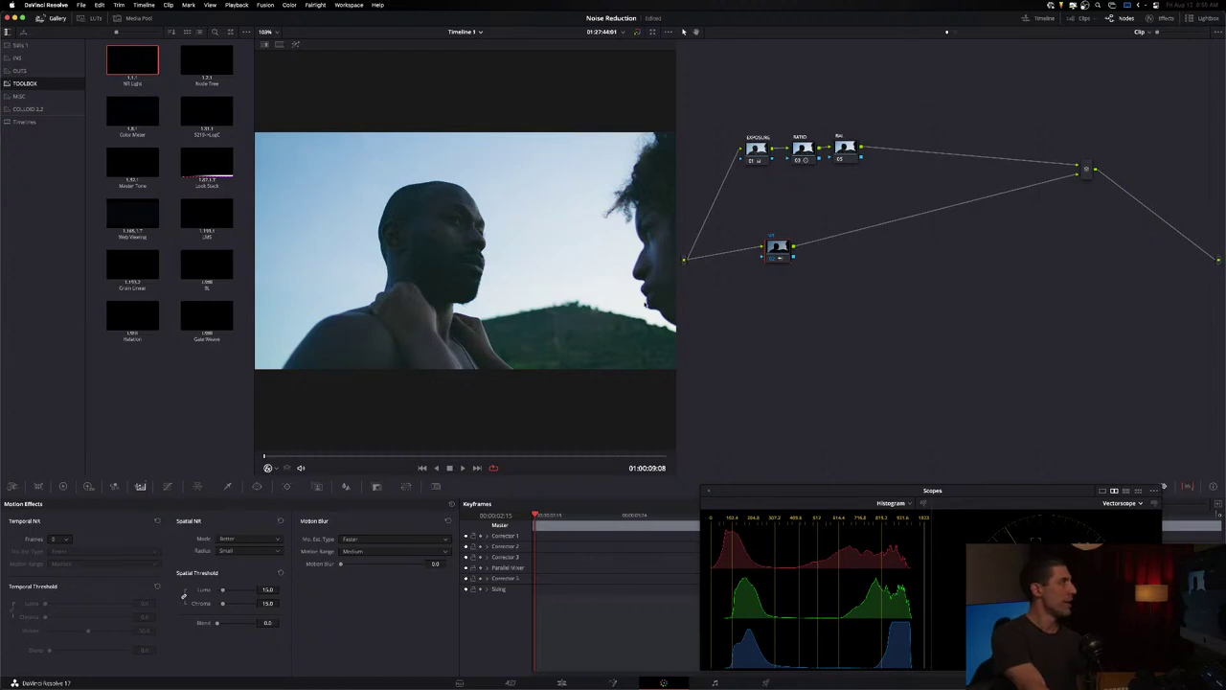
left_click_drag(777, 247, 782, 247)
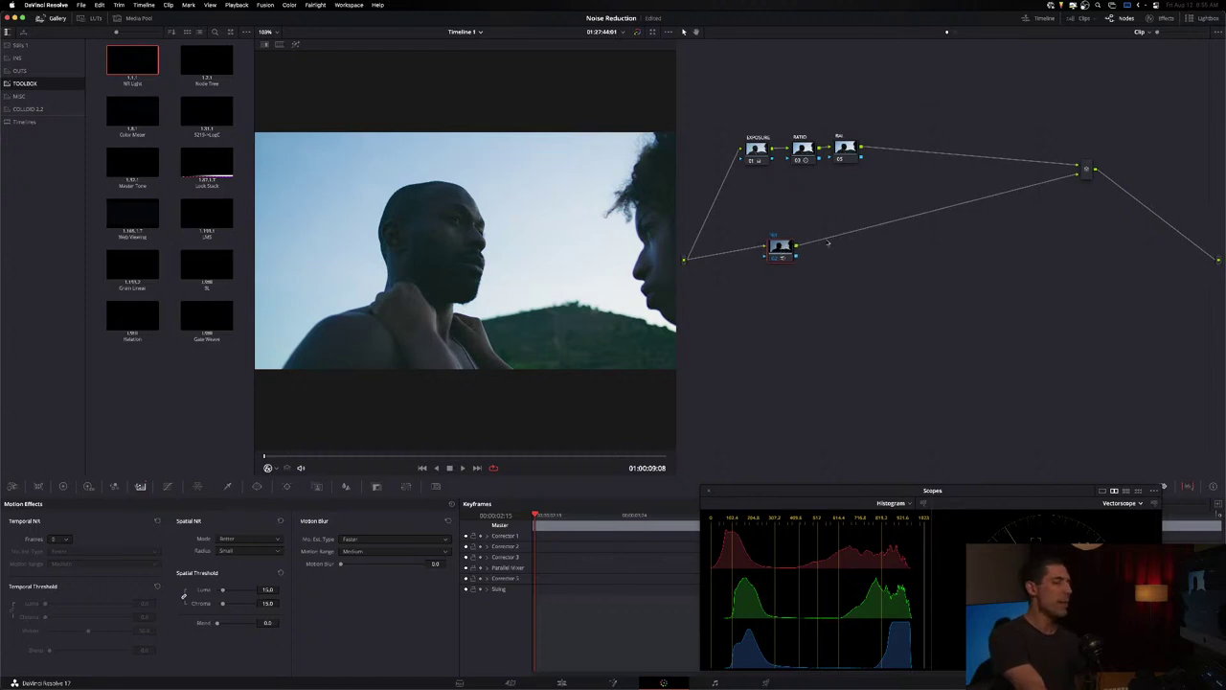
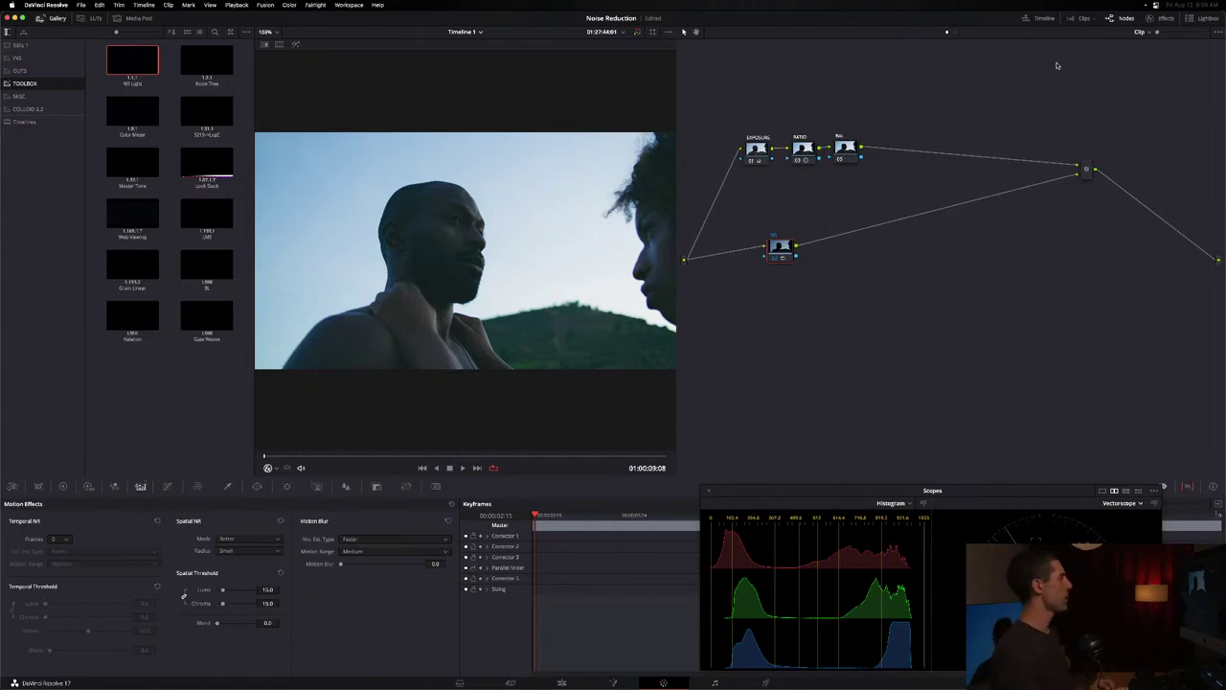
- Play through the clip, nudge node 03 and the EXPOSURE node slightly, and hide the gallery
key("space")
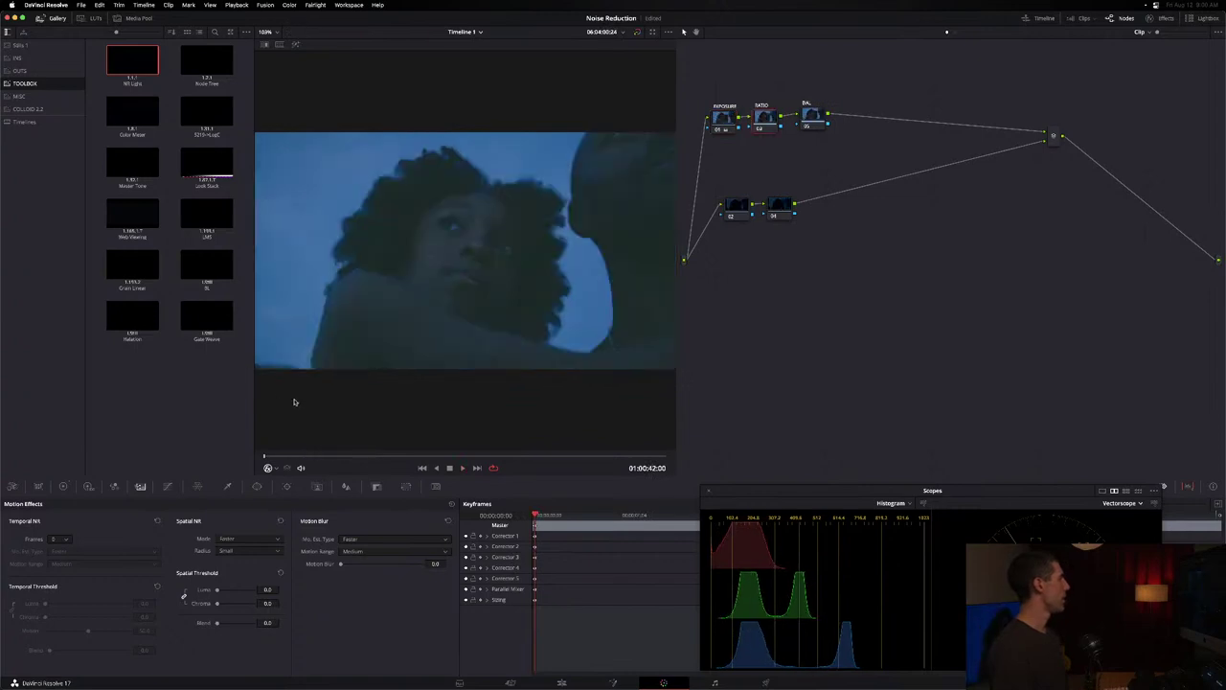
key("space")
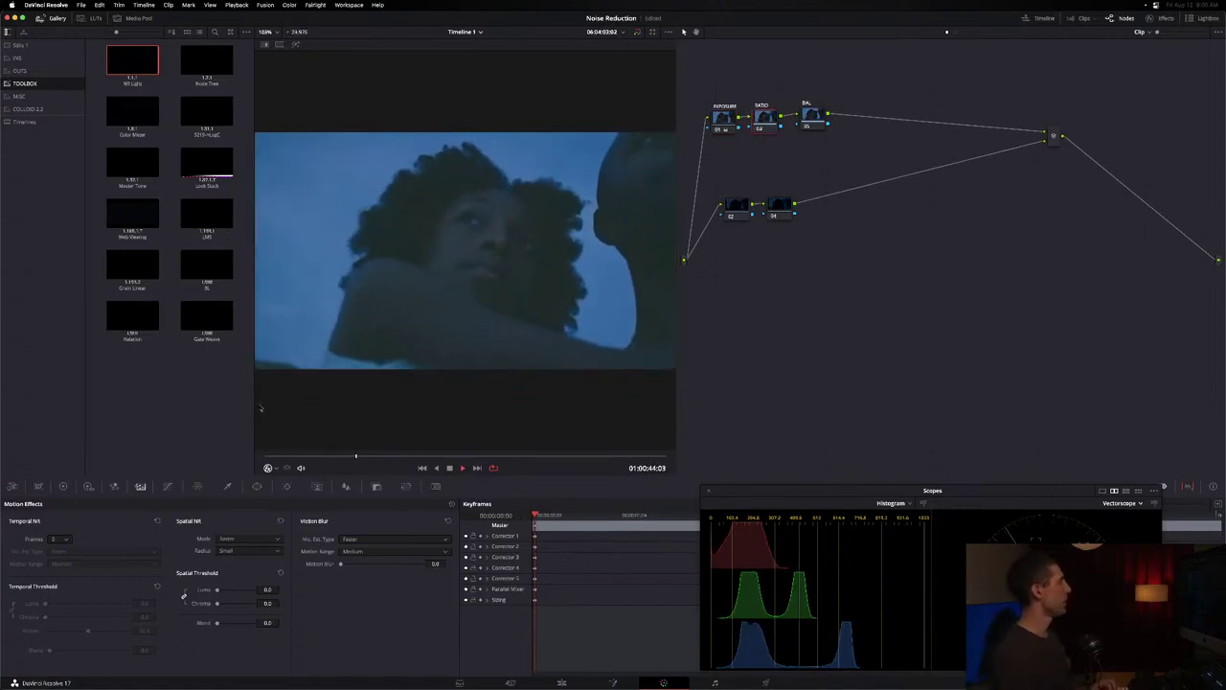
left_click_drag(735, 204, 731, 204)
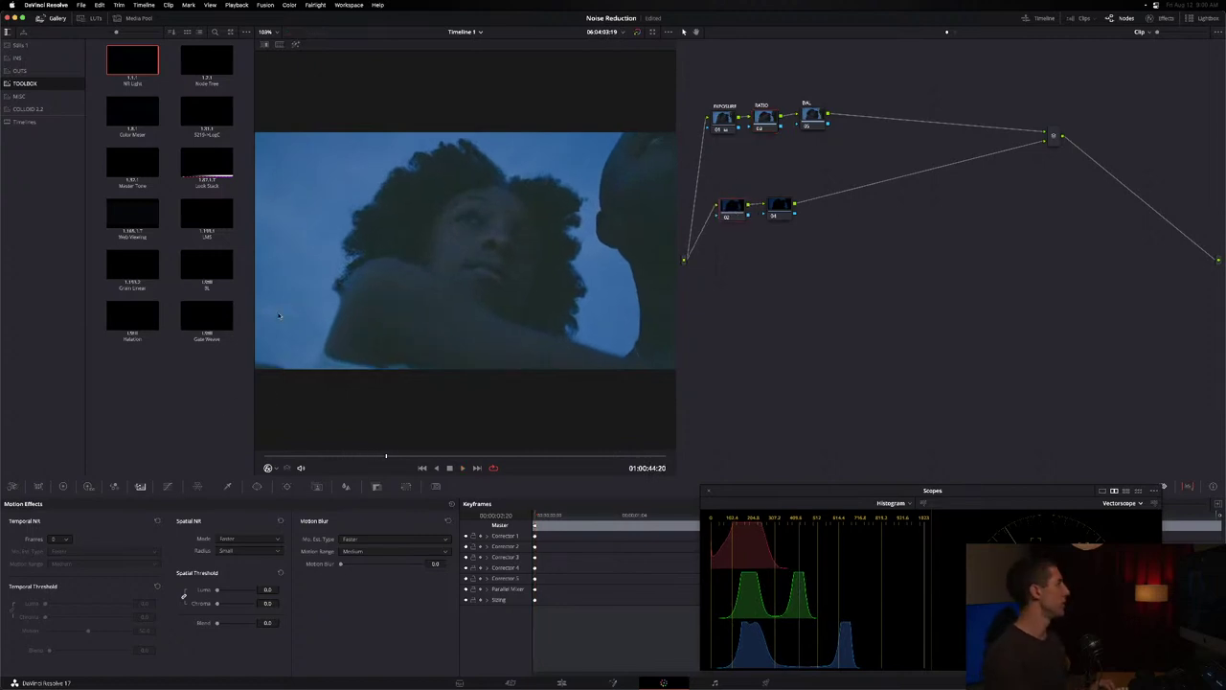
left_click_drag(717, 134, 714, 120)
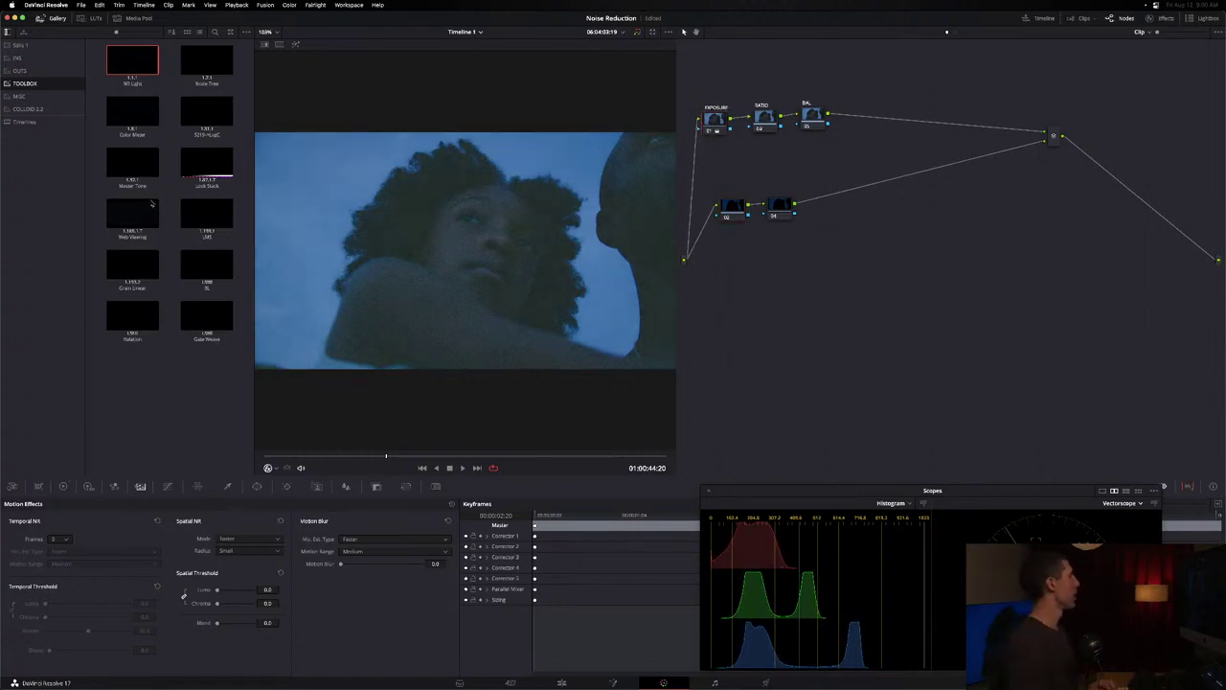
key("alt+f")
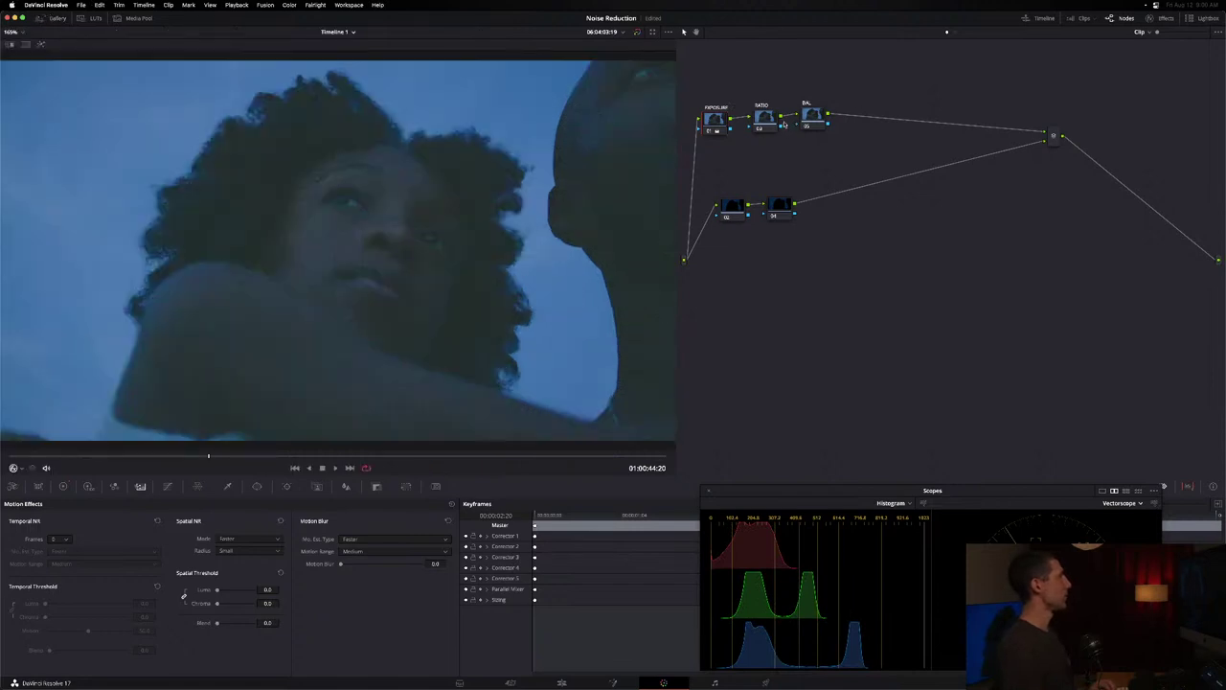
- Select node 04 on the lower branch and bring up its Temporal NR frame count choices
left_click(771, 122)
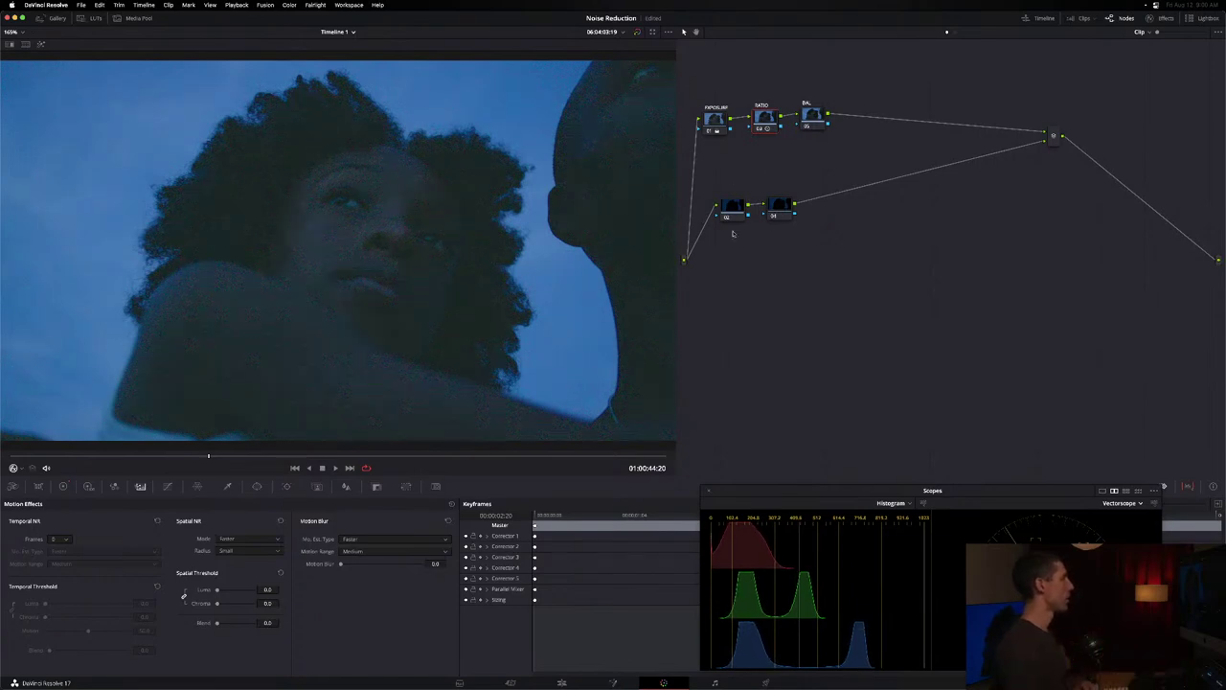
left_click(779, 207)
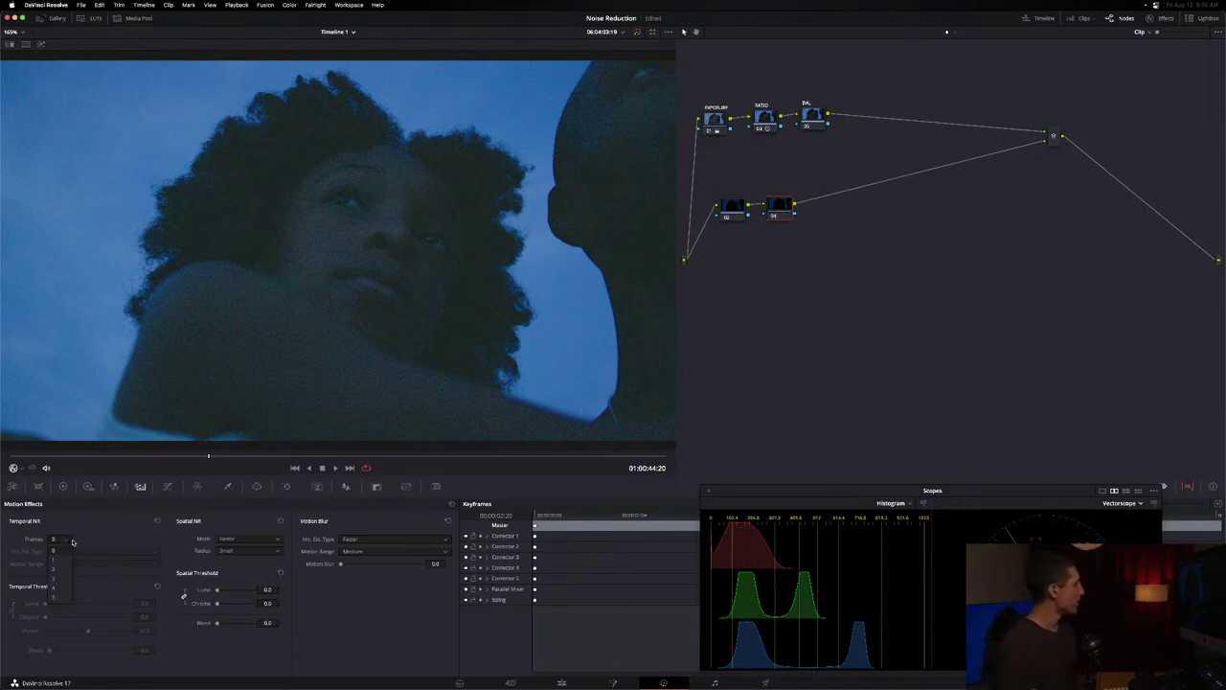
left_click(72, 542)
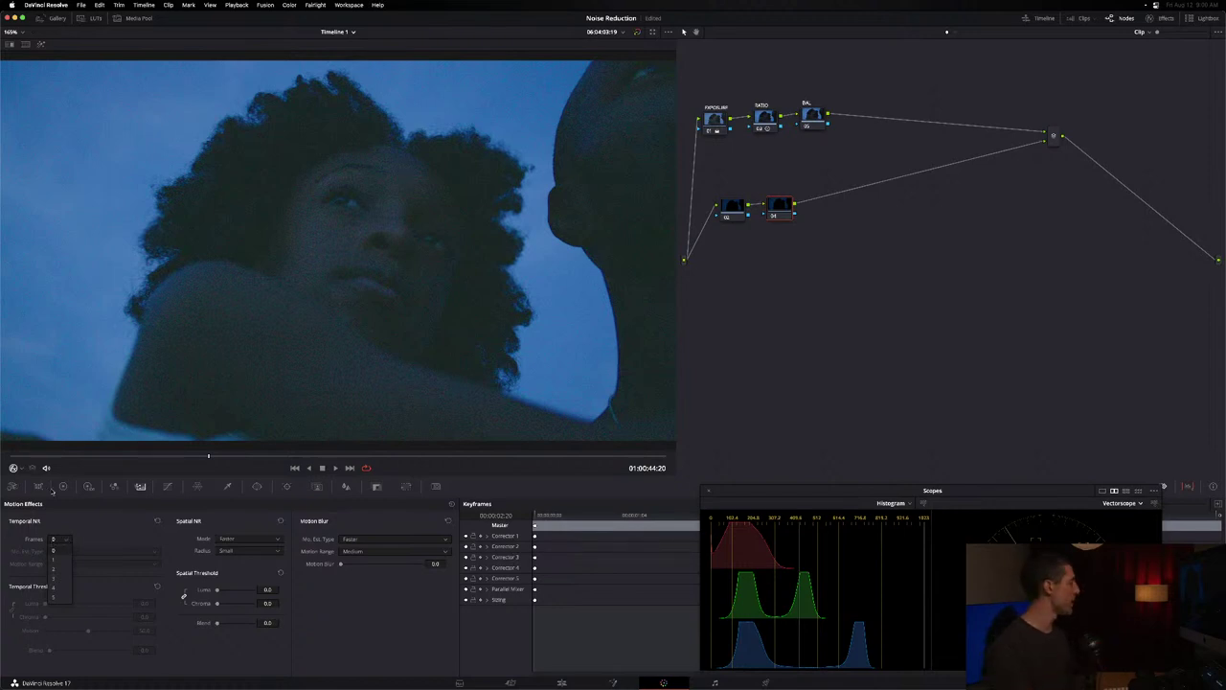
left_click(64, 563)
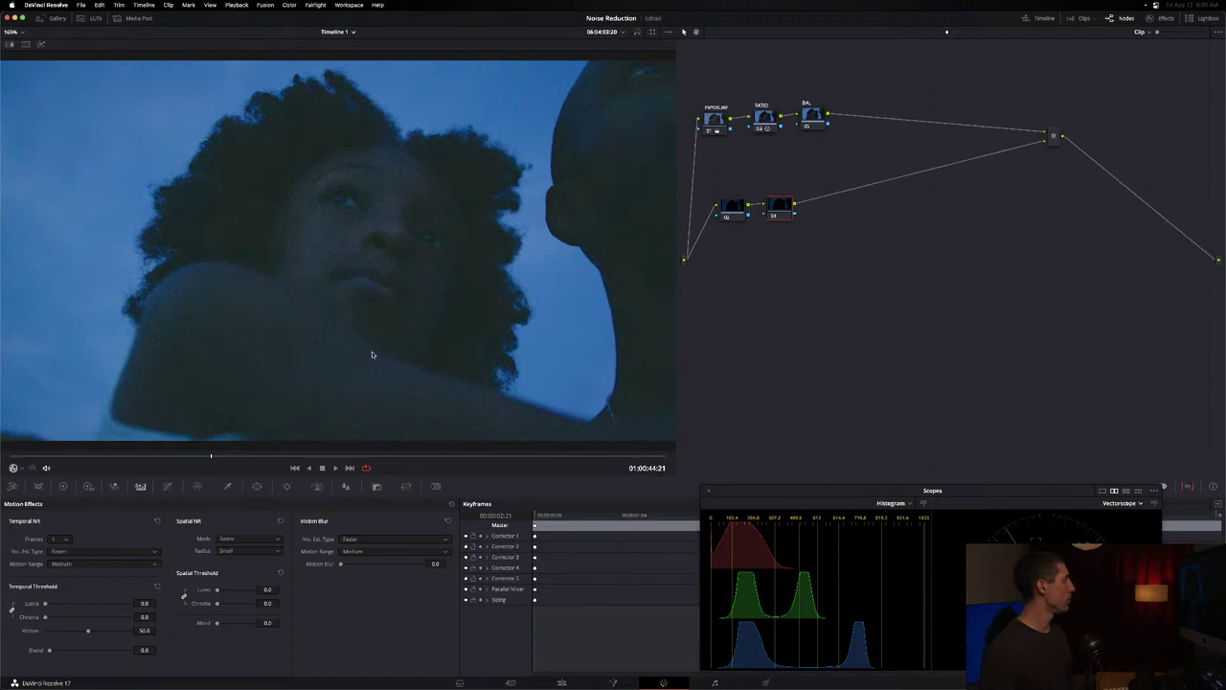
key("Left")
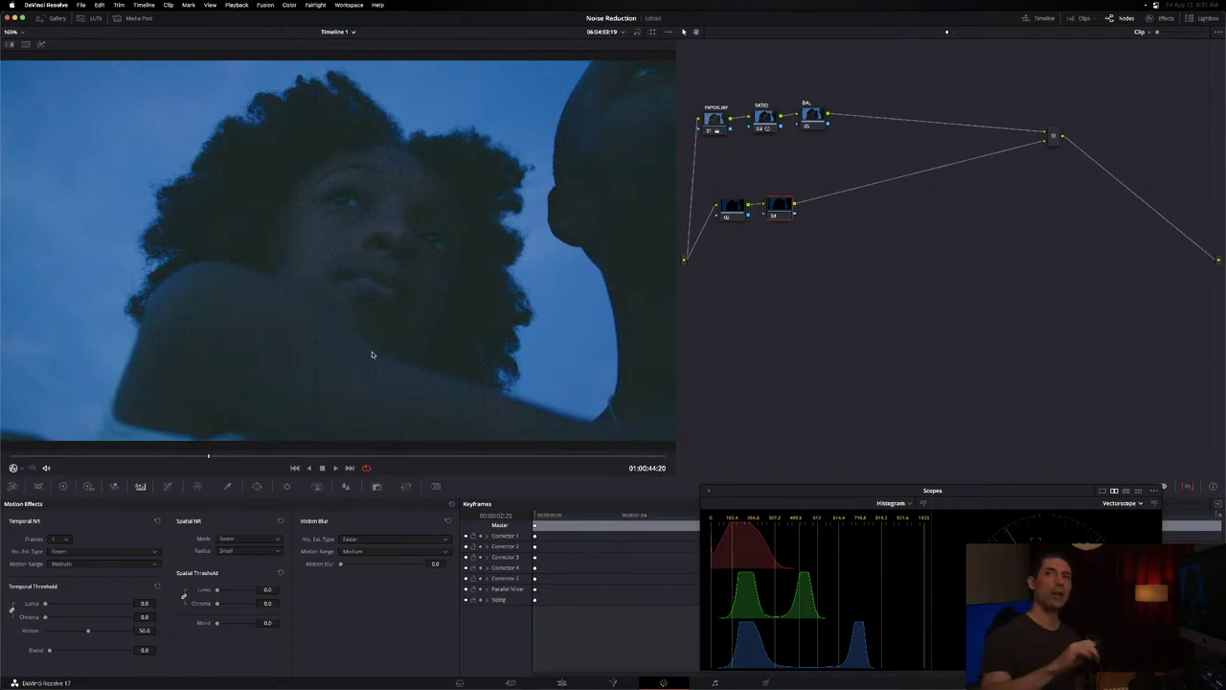
key("Right")
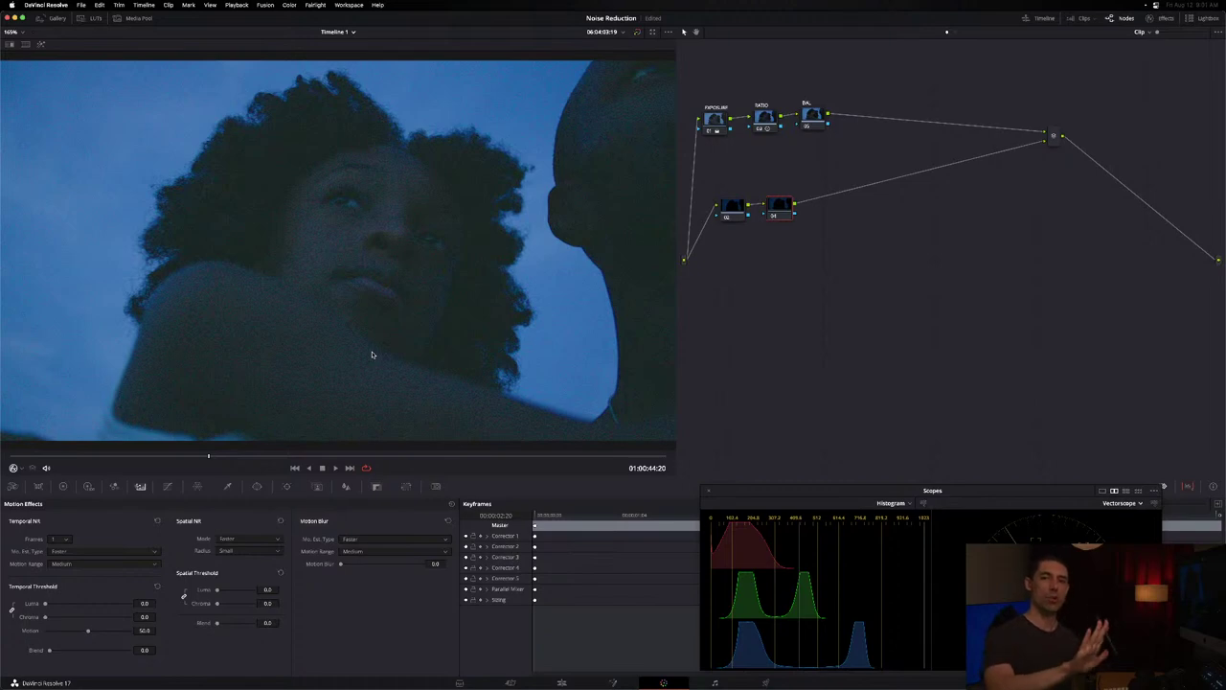
key("Left")
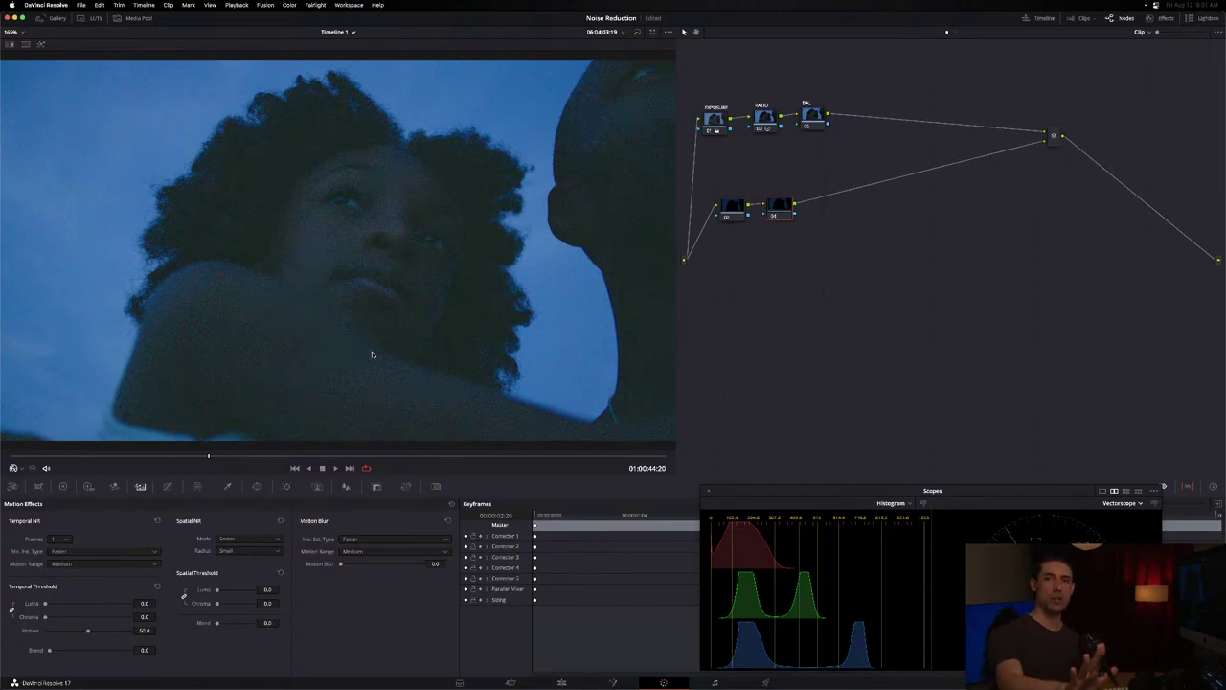
key("Right")
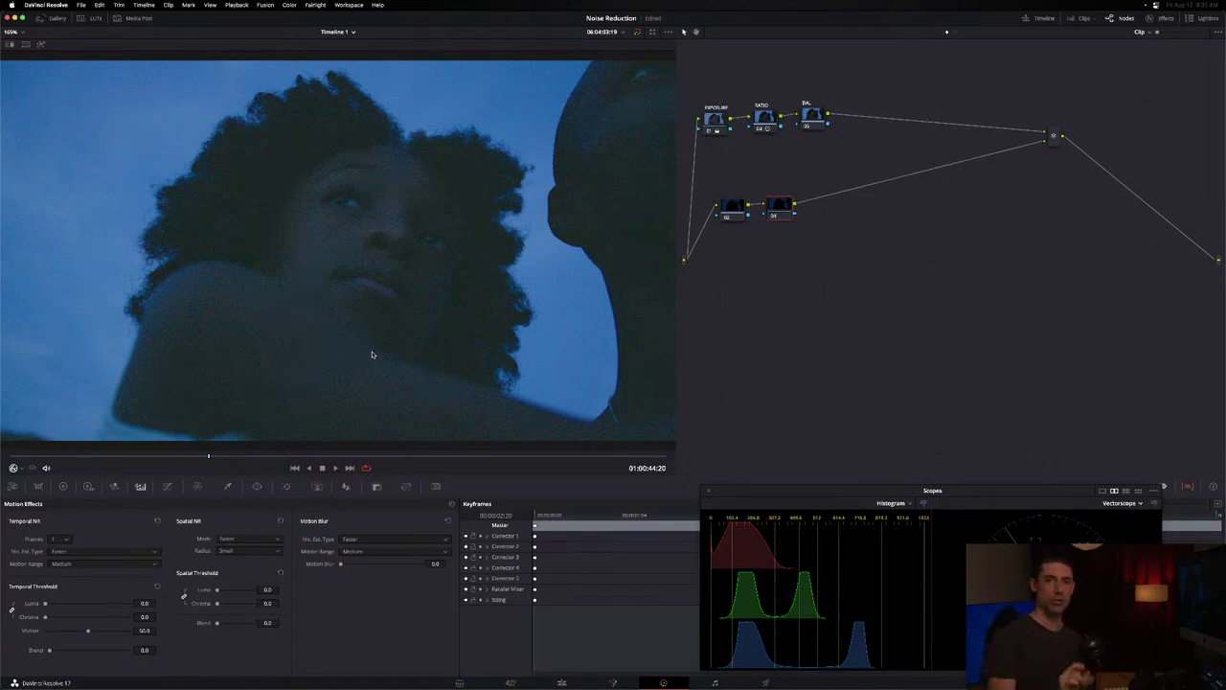
key("Left")
key("Right")
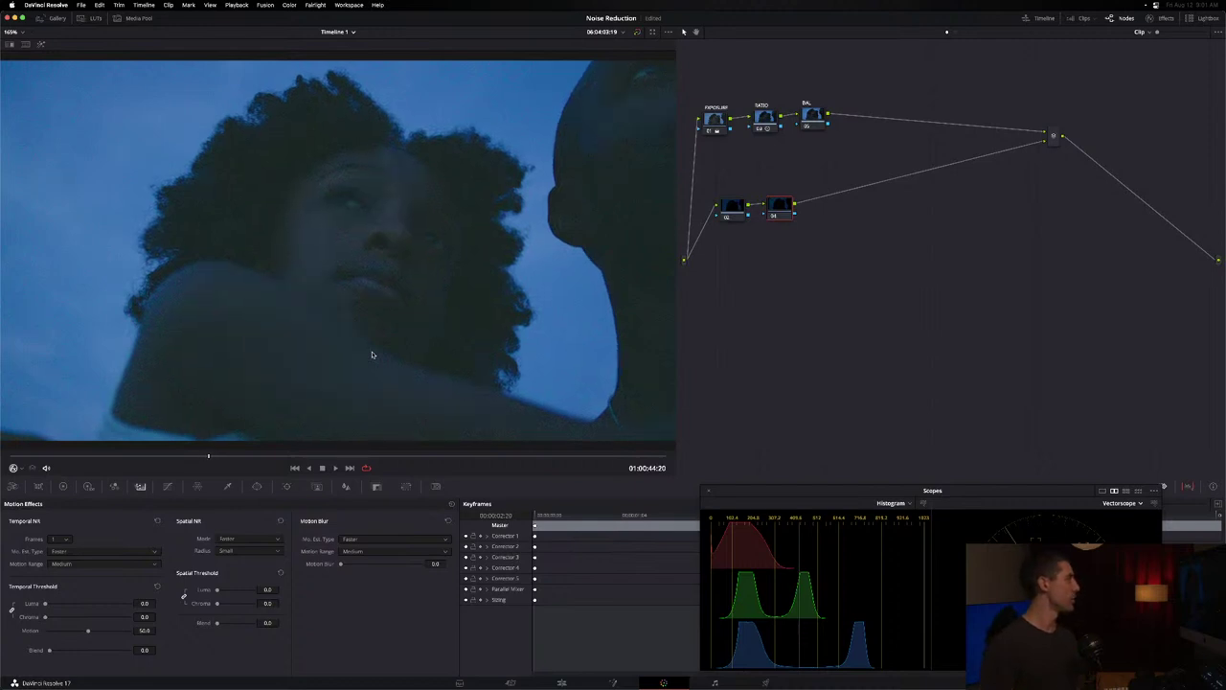
key("Left")
key("Right")
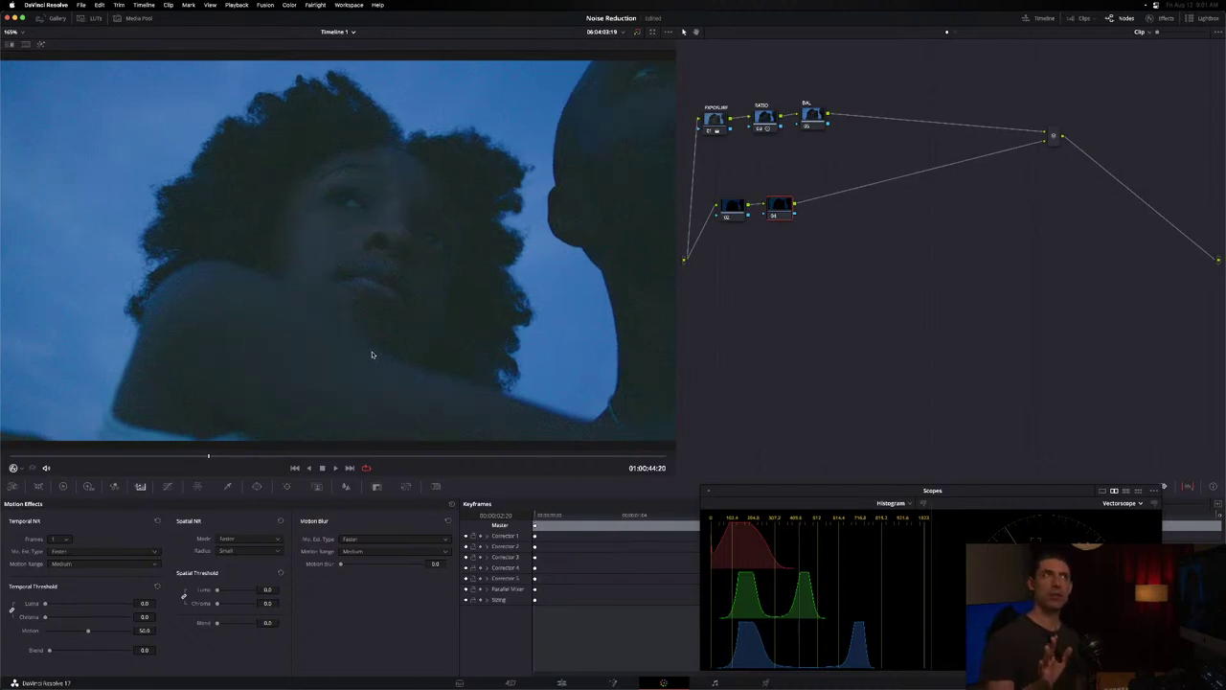
key("Left")
key("Right")
key("Left")
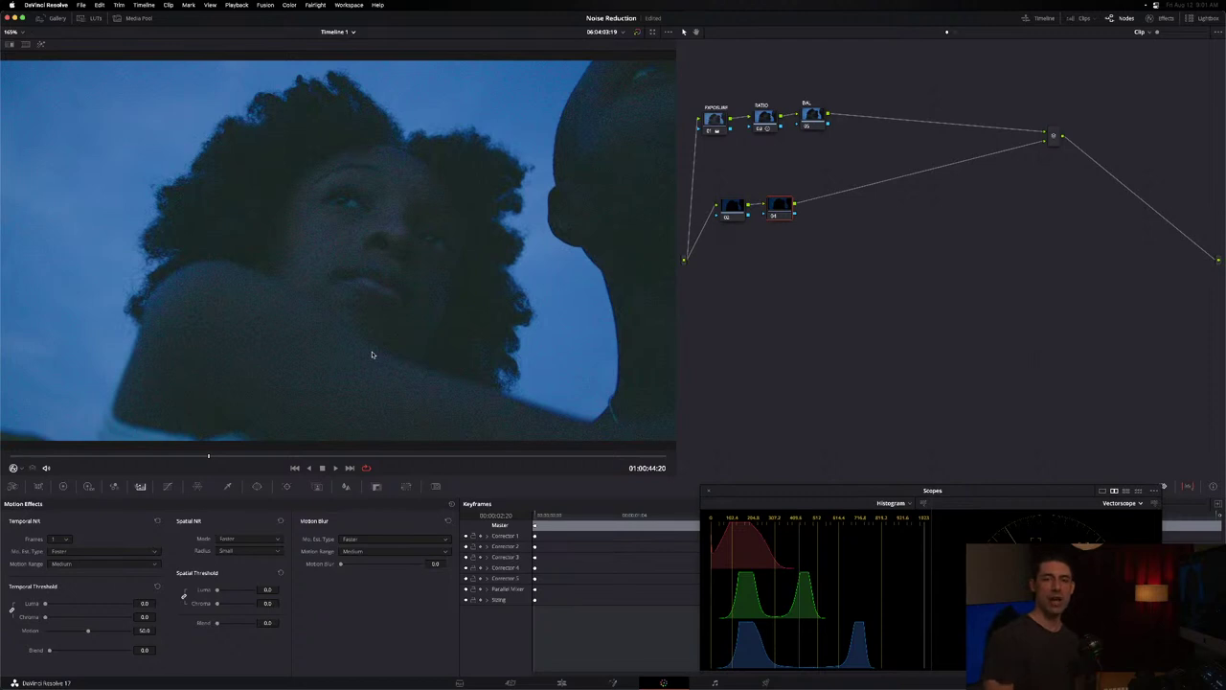
key("Right")
key("Left")
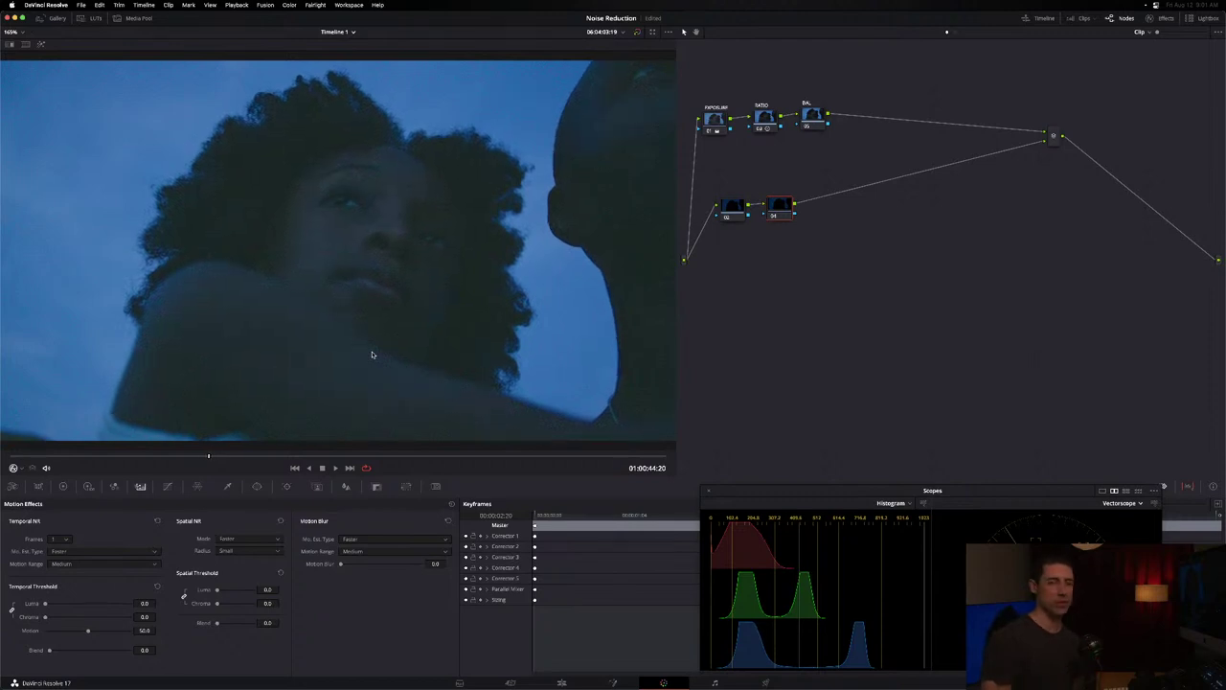
key("Right")
left_click(59, 541)
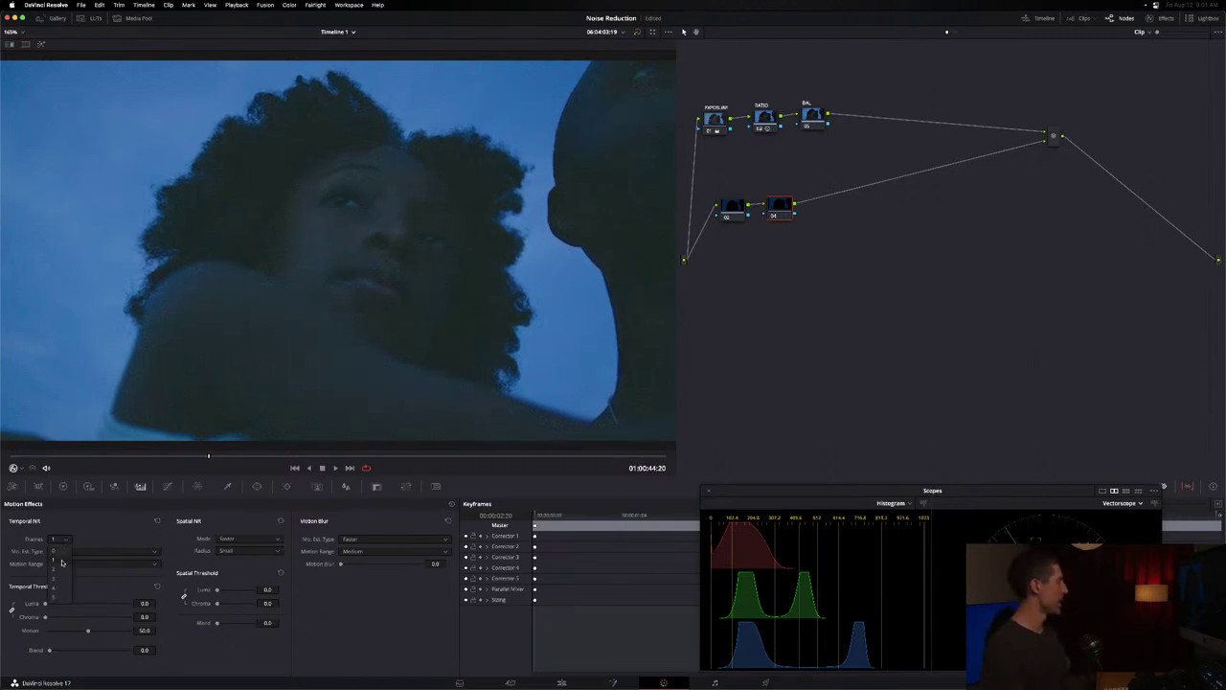
left_click(60, 542)
key("Left")
left_click(57, 578)
left_click(55, 539)
left_click(61, 599)
left_click(69, 542)
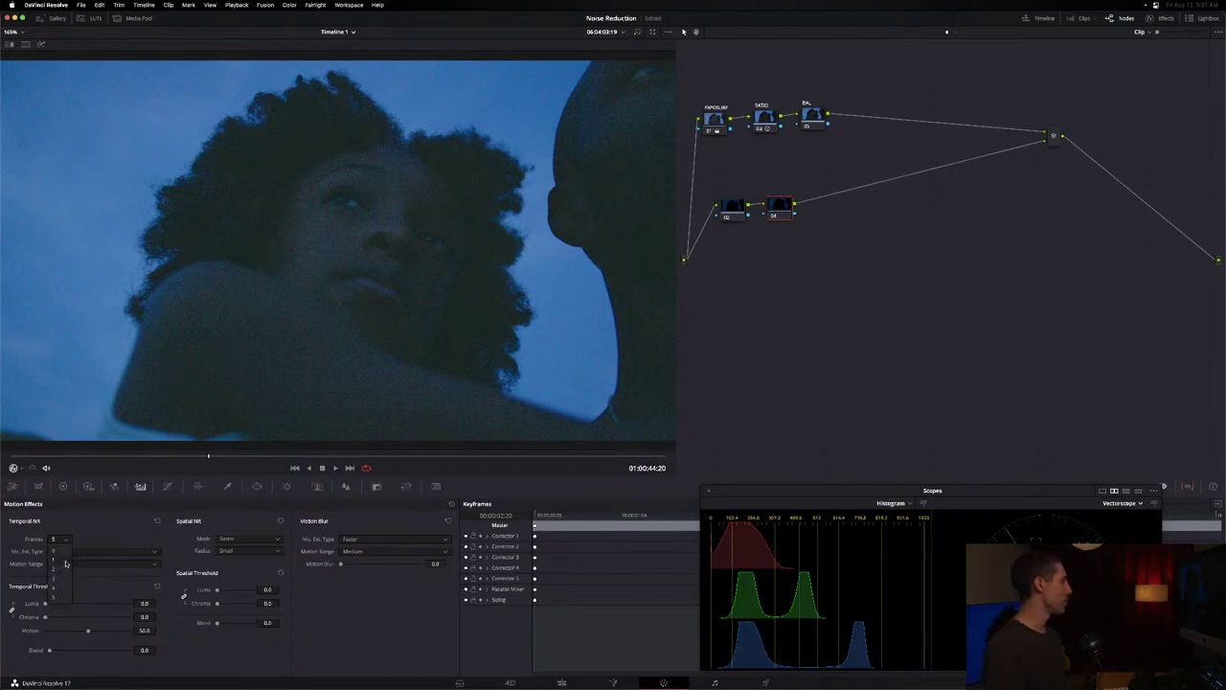
left_click(68, 561)
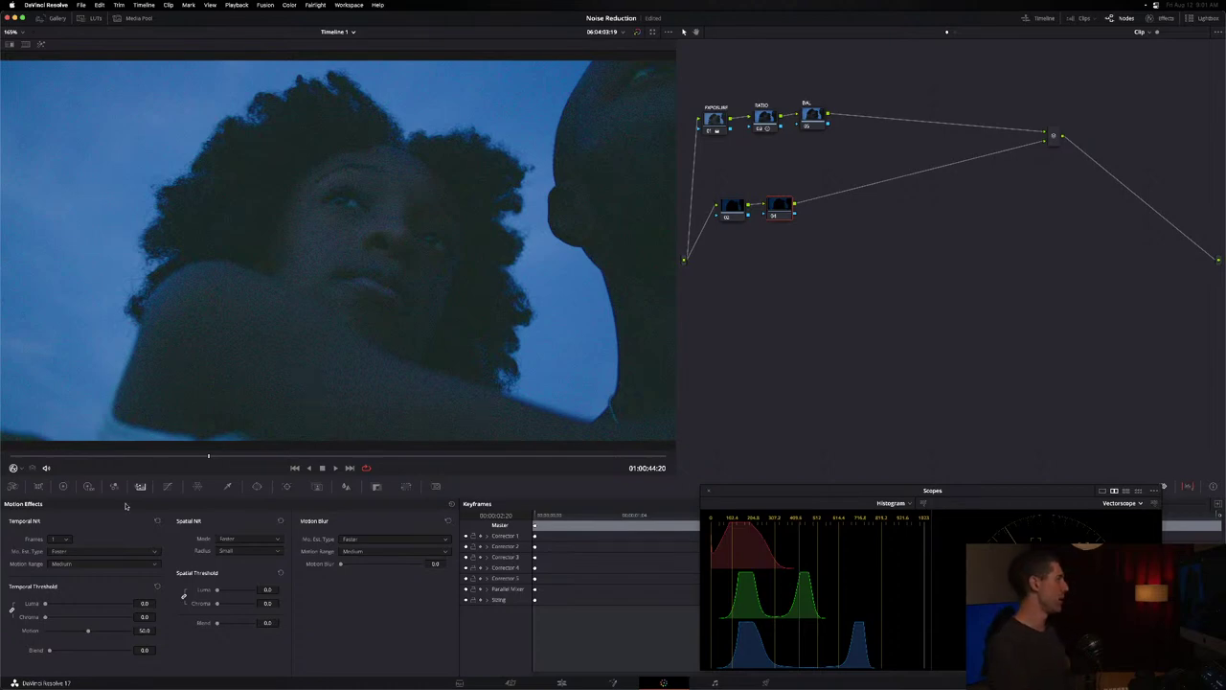
- Keep Temporal NR Frames at 1 and bring up the Mo. Est. Type choices
left_click(57, 541)
left_click(69, 597)
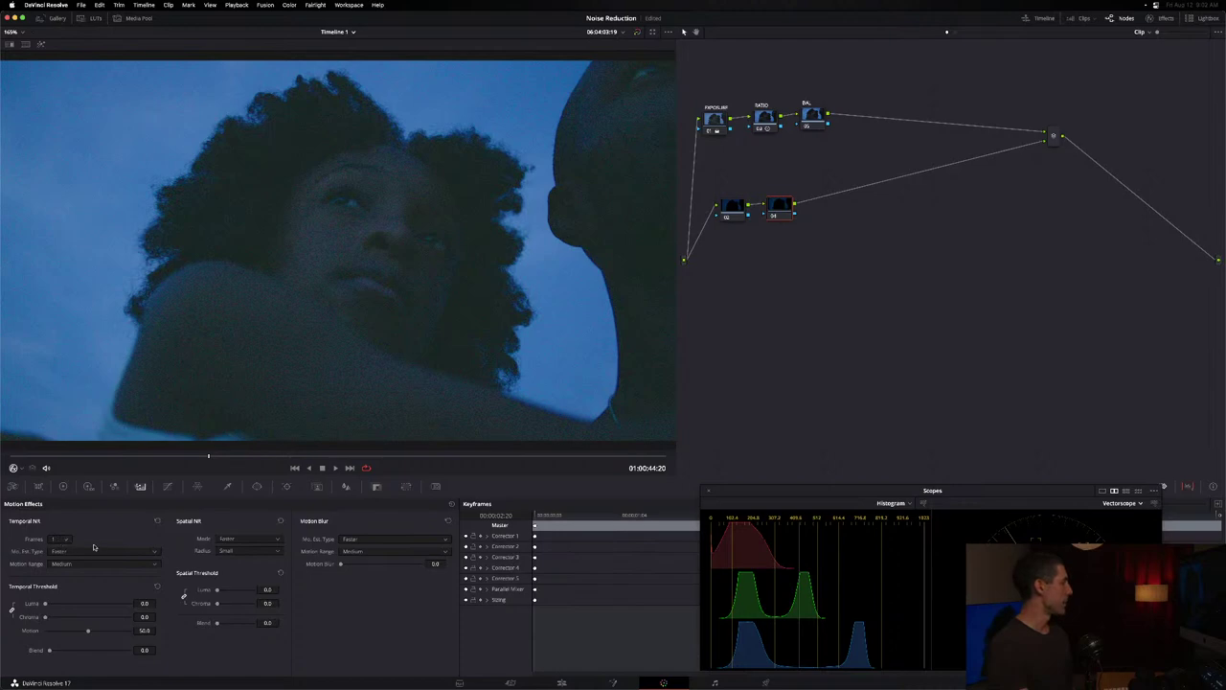
left_click(98, 551)
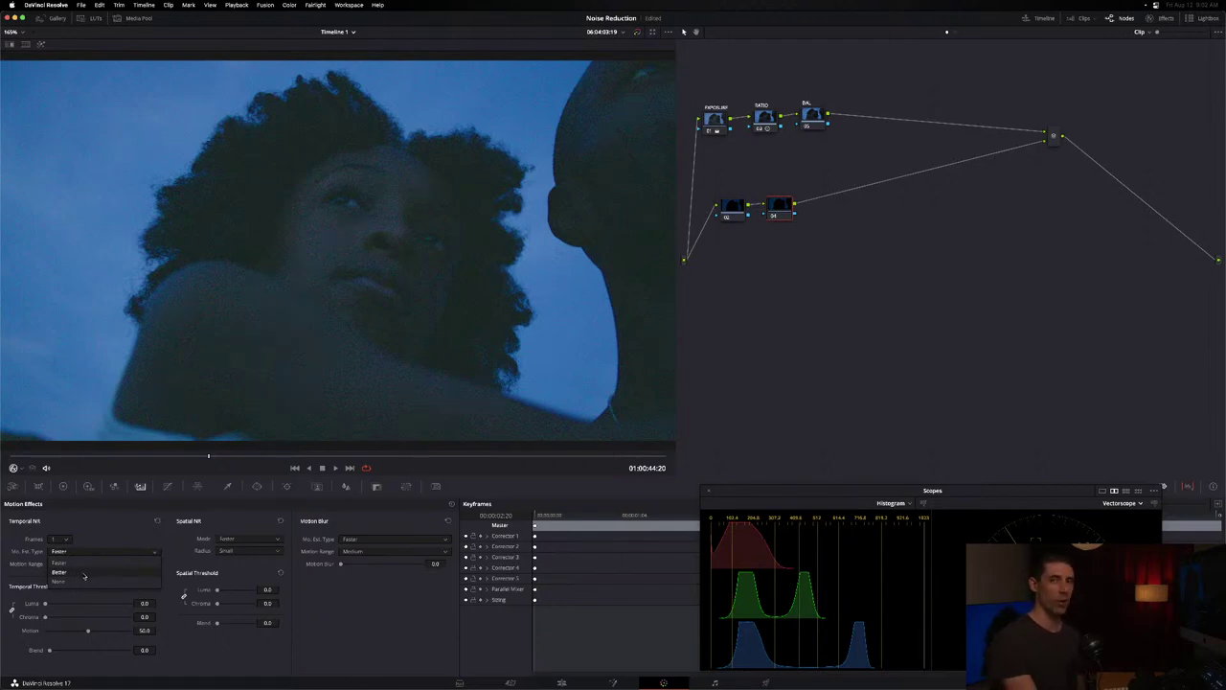
- Set node 04's motion estimation to Better and keep Motion Range at Medium
left_click(83, 573)
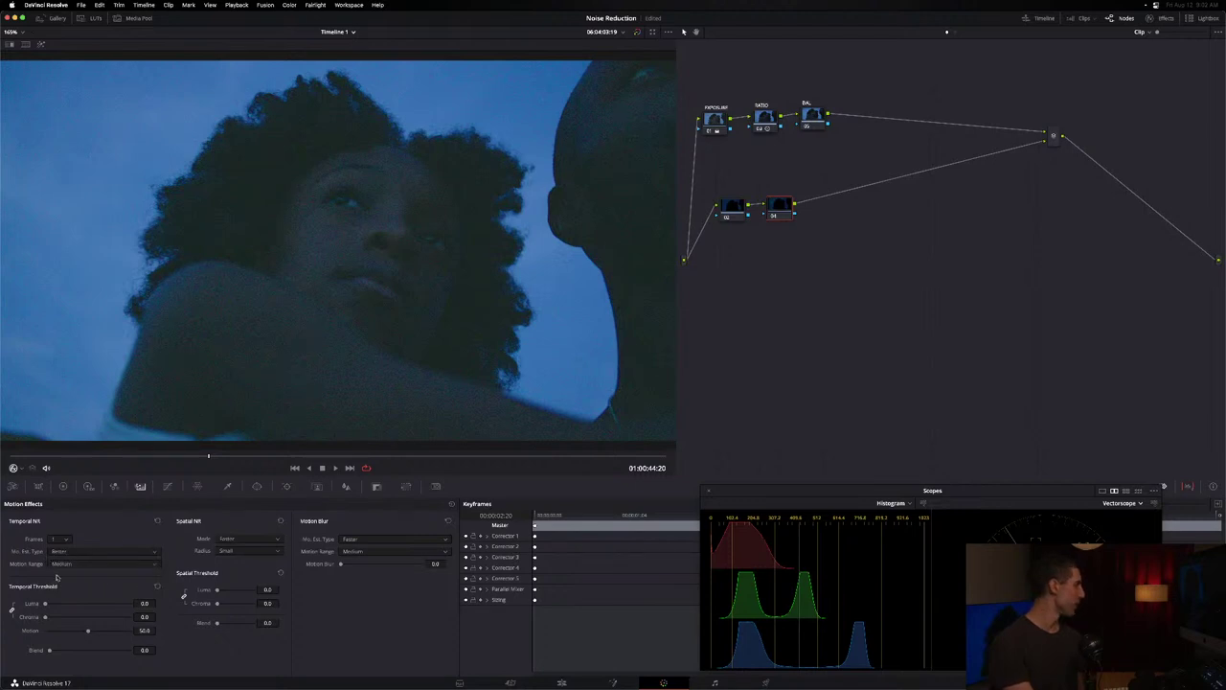
left_click(80, 565)
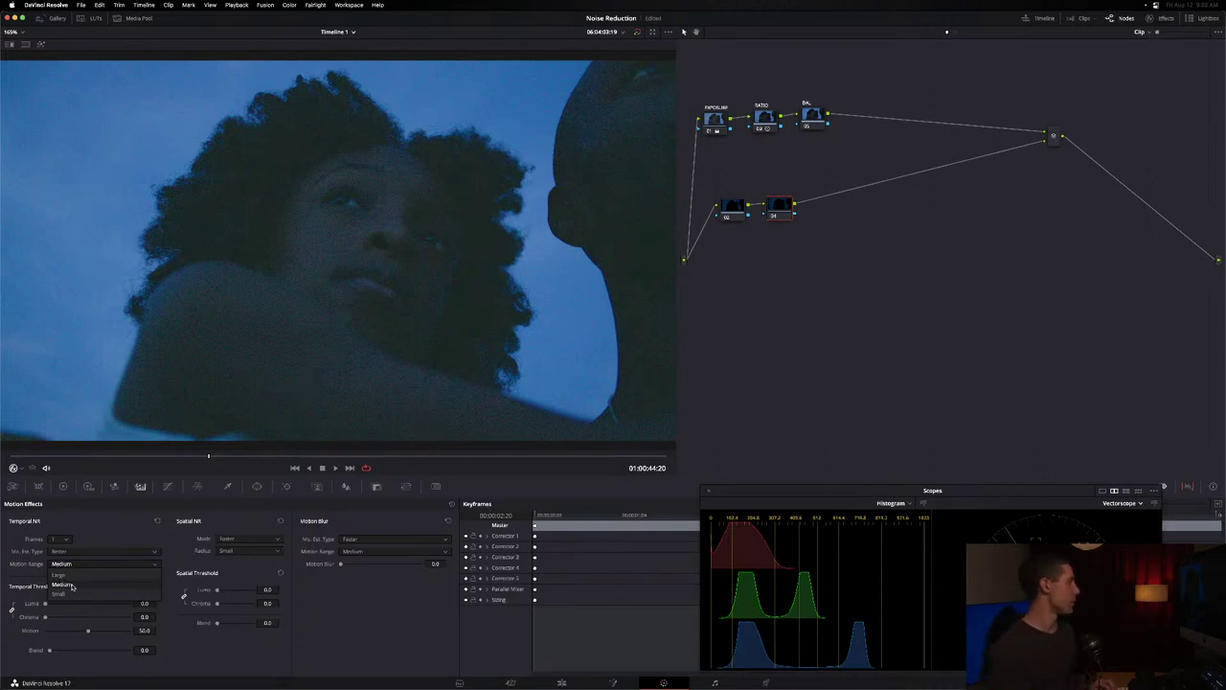
mouse_move(4, 519)
left_click(86, 585)
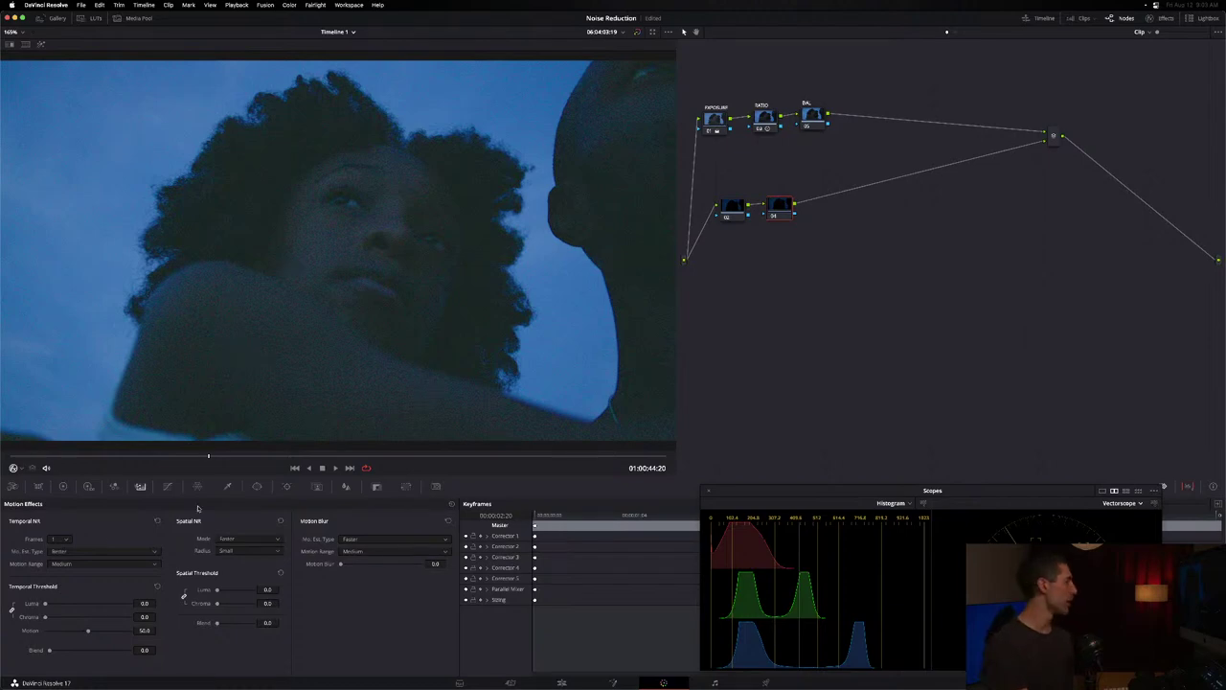
left_click(64, 564)
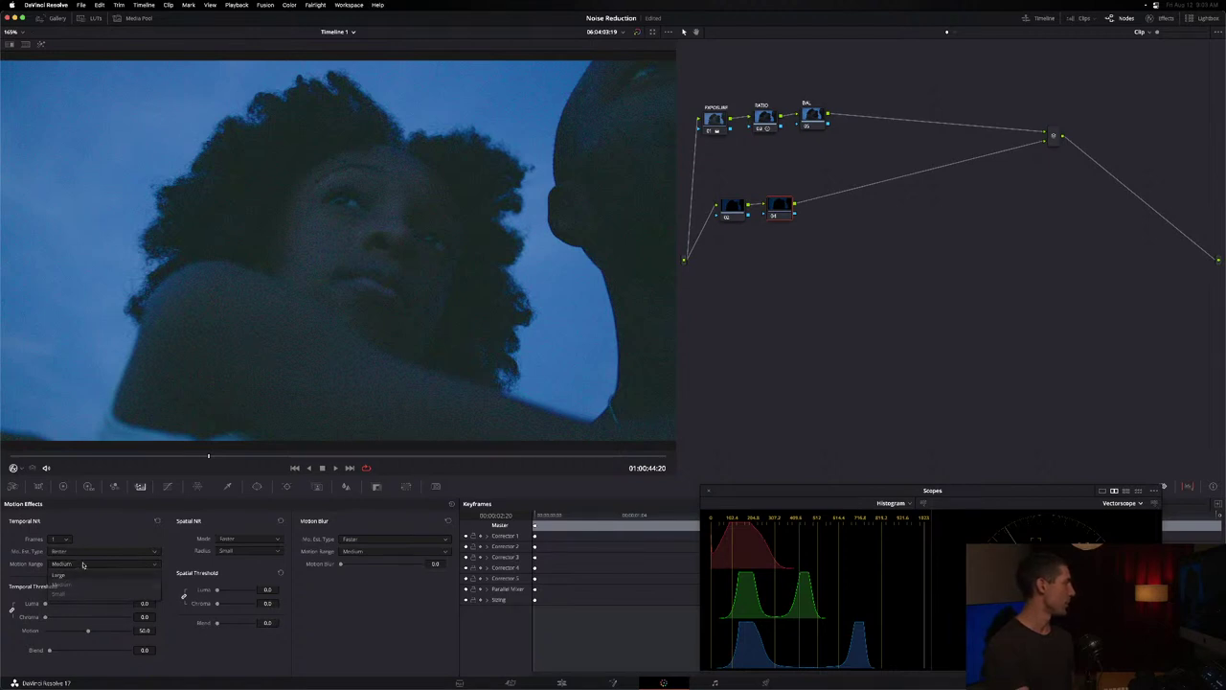
left_click(62, 584)
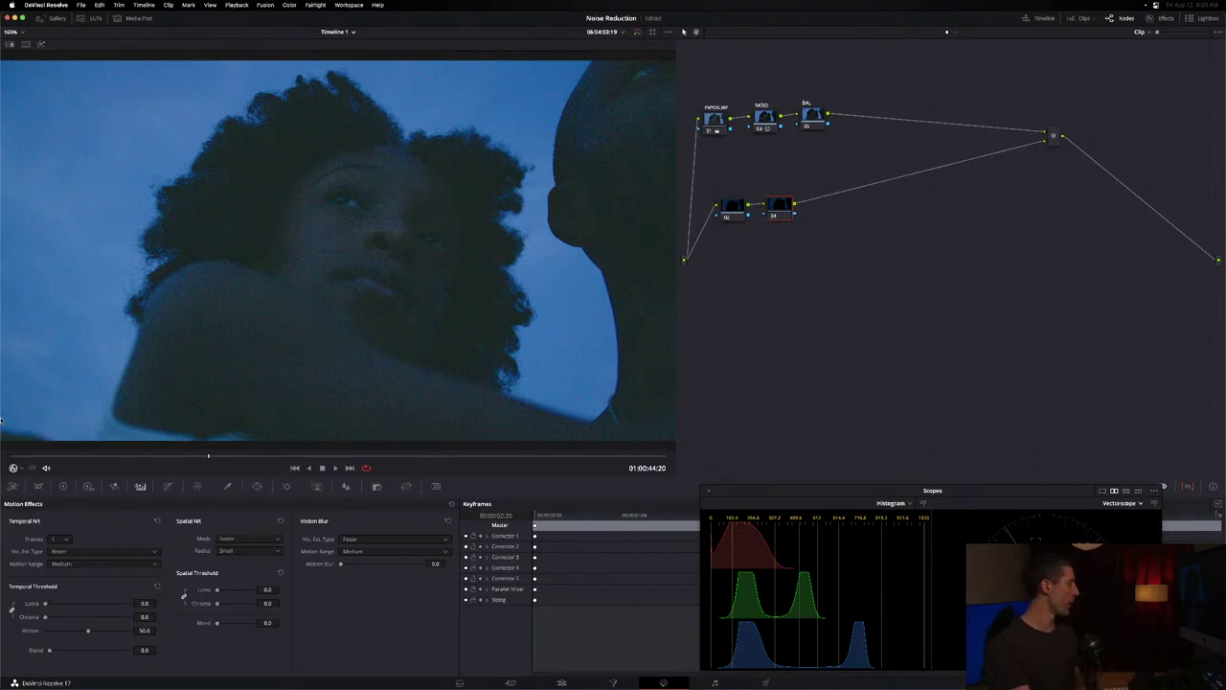
- Raise temporal Luma, Chroma and Motion thresholds to 100, shifting the lower-branch node right
left_click_drag(45, 604, 141, 604)
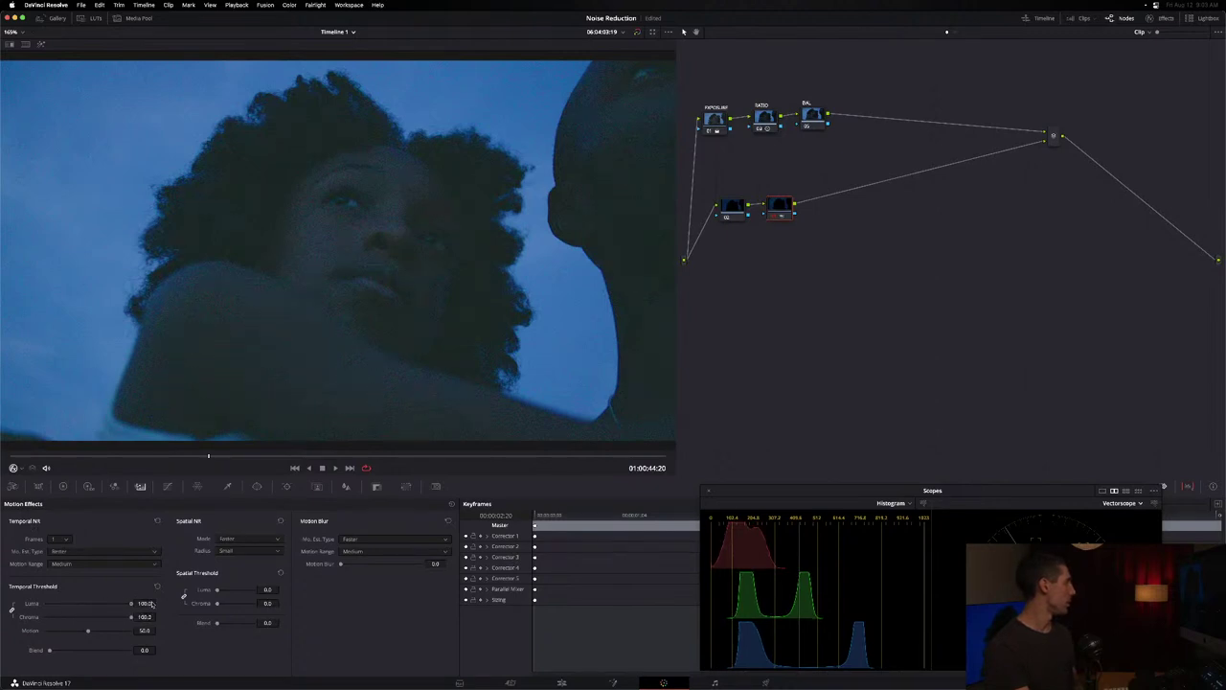
left_click_drag(86, 630, 133, 637)
left_click_drag(45, 631, 99, 633)
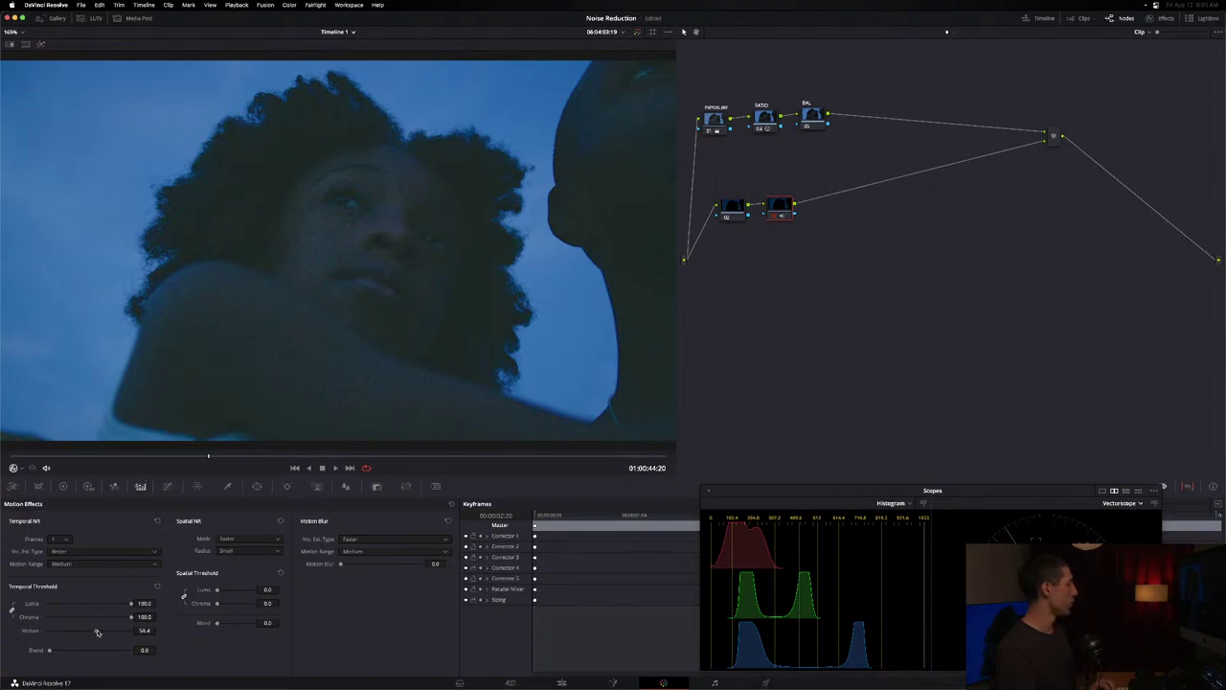
left_click_drag(107, 637, 134, 632)
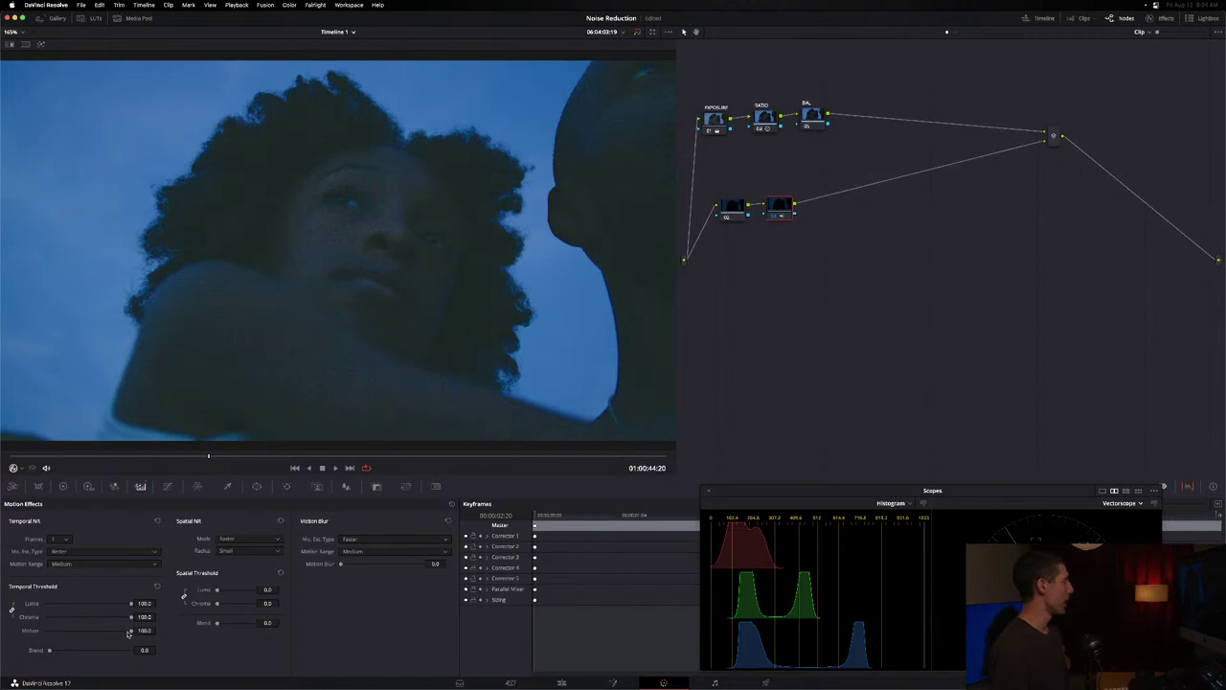
left_click_drag(37, 632, 195, 631)
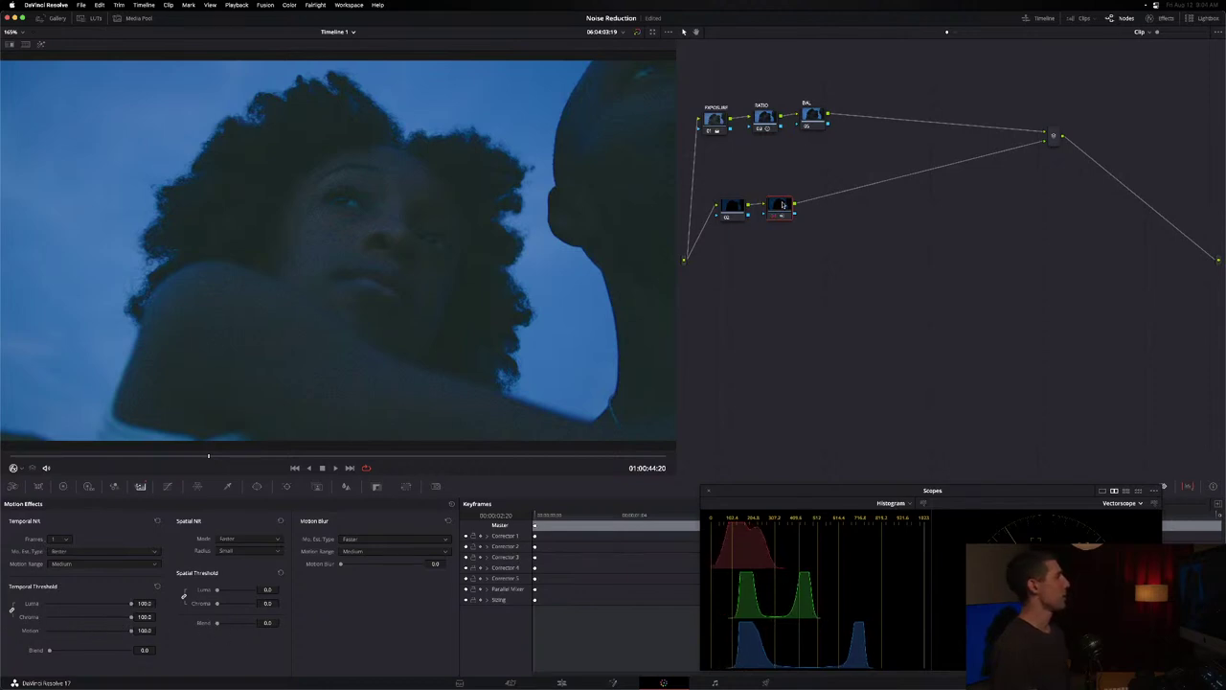
left_click_drag(782, 204, 792, 204)
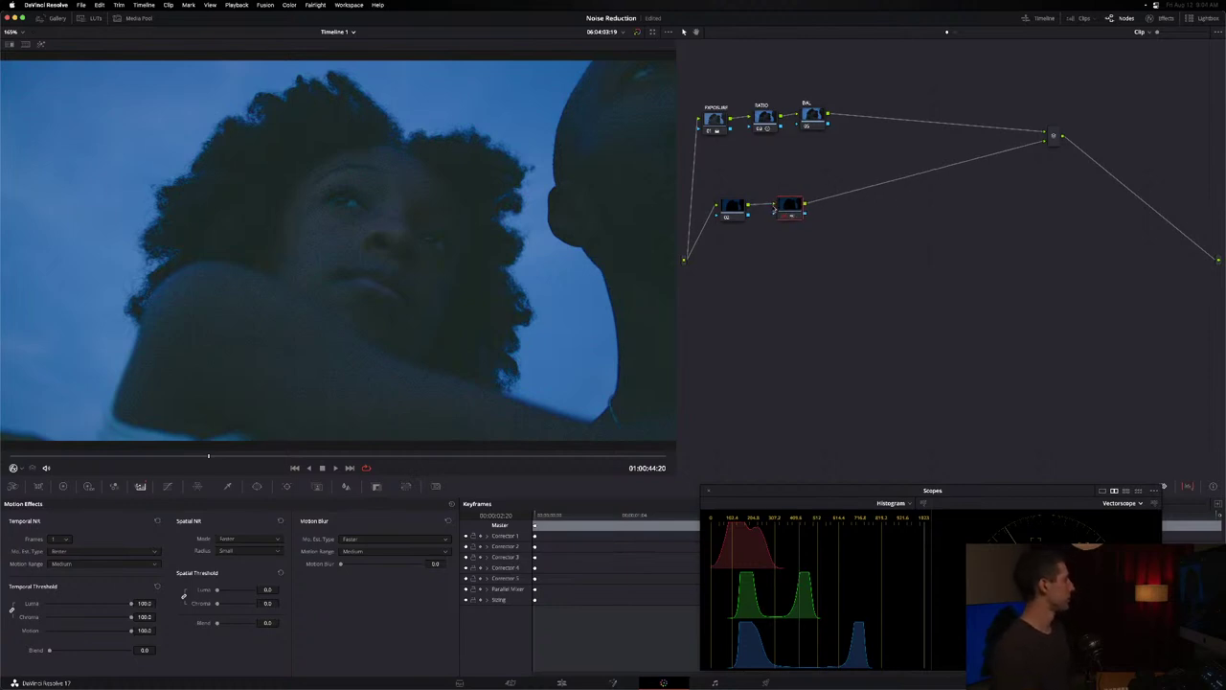
left_click_drag(775, 209, 791, 209)
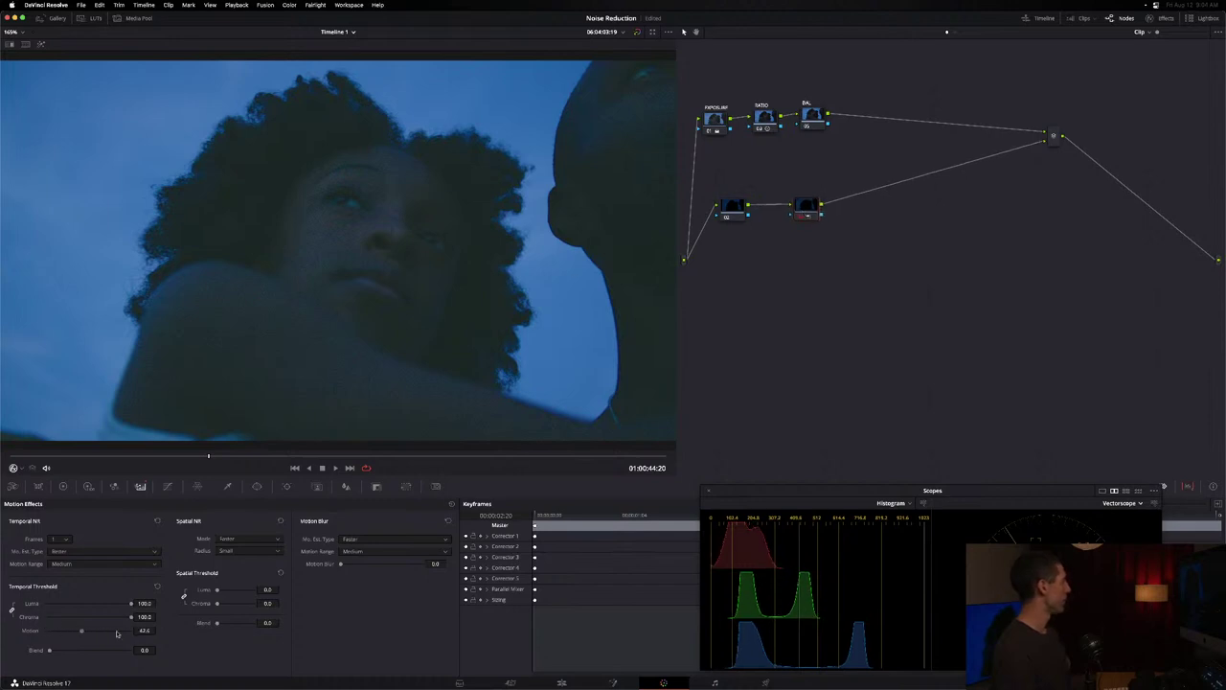
left_click_drag(117, 633, 205, 636)
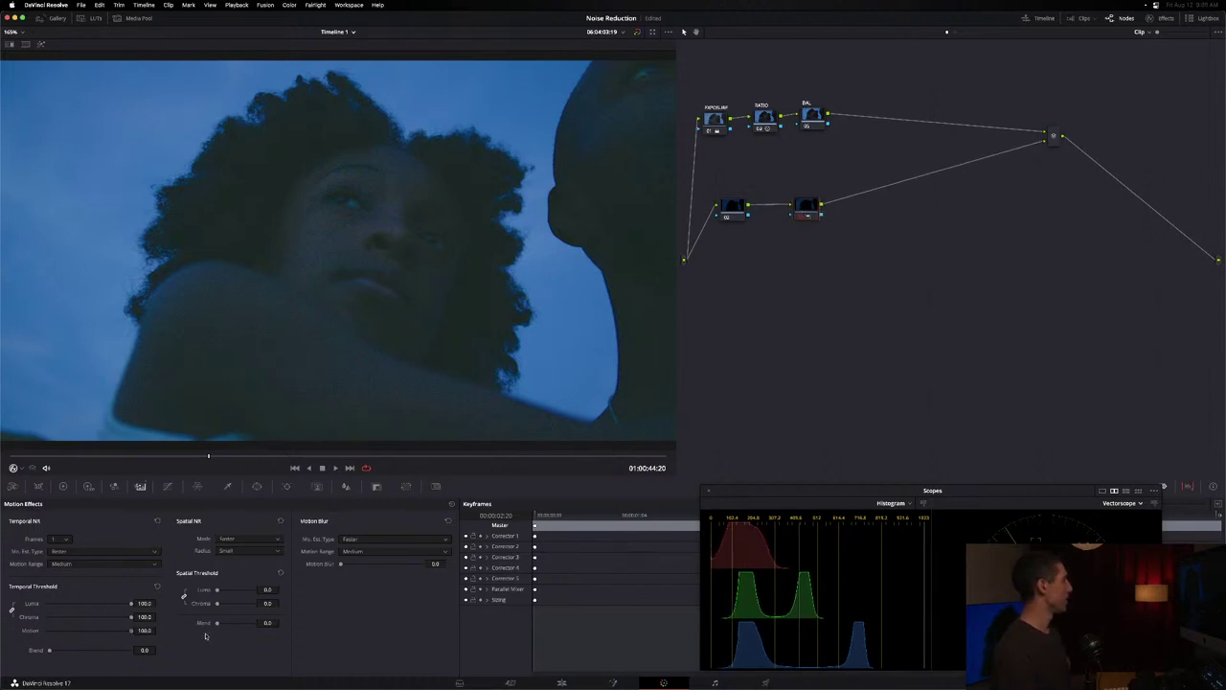
- Play the denoised clip, then drop the motion threshold to zero and replay to compare
key("space")
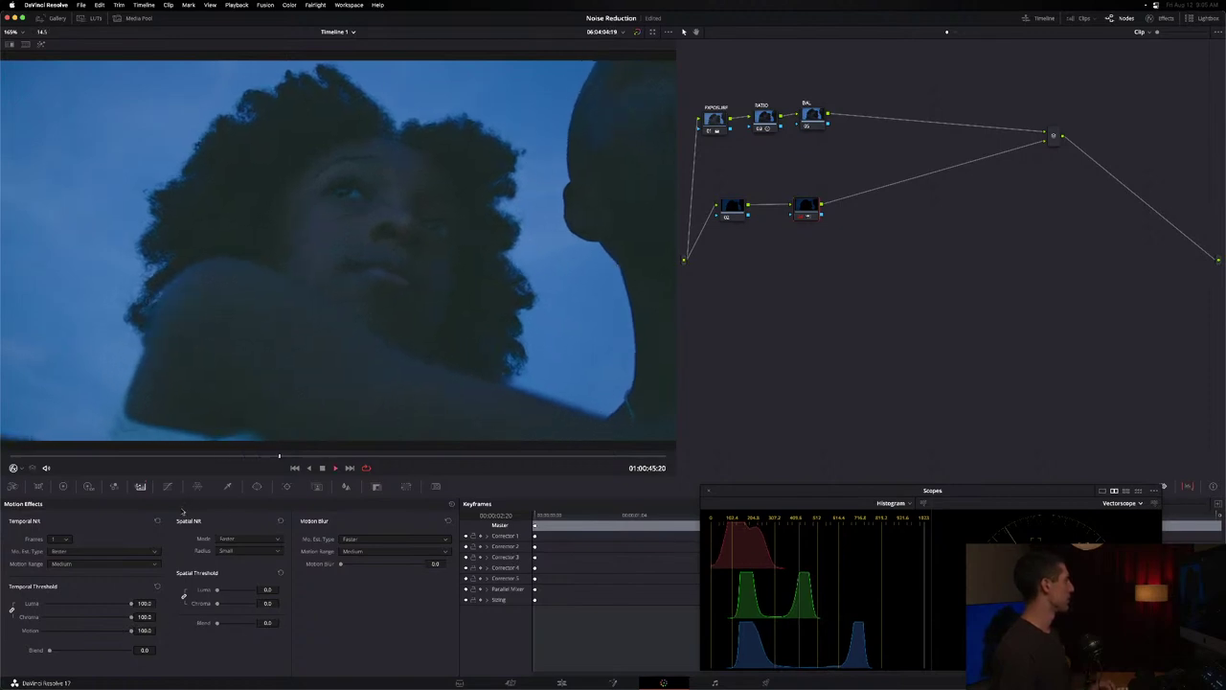
key("space")
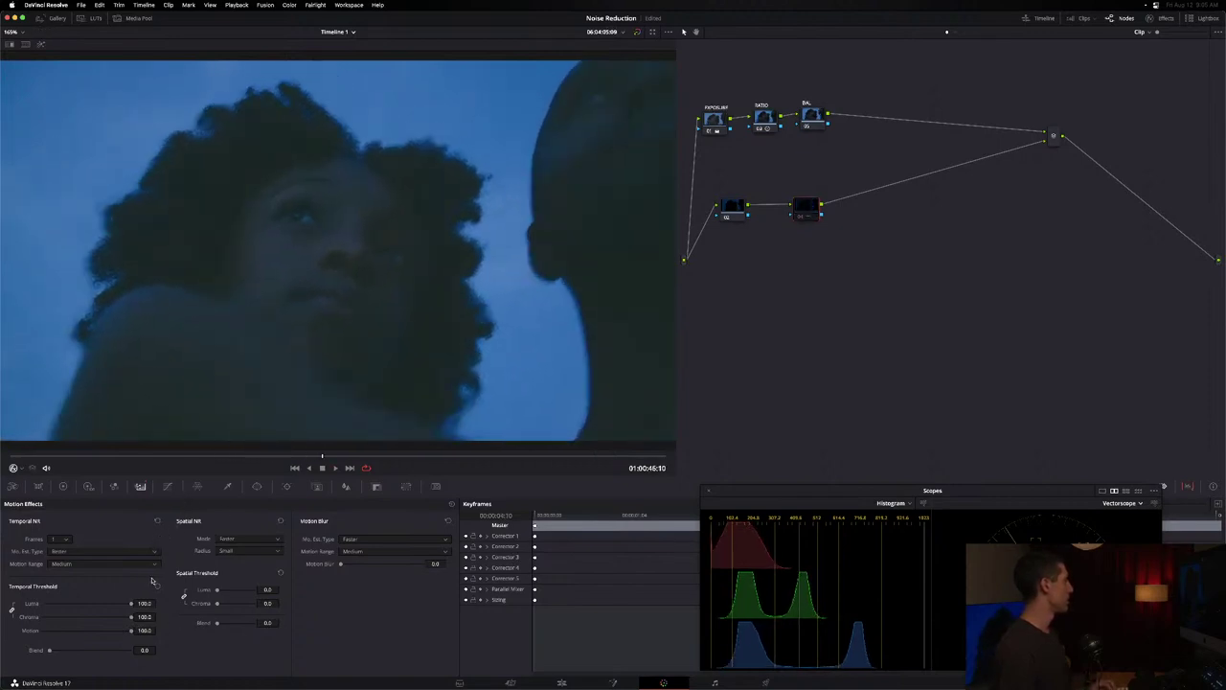
left_click_drag(127, 630, 1, 640)
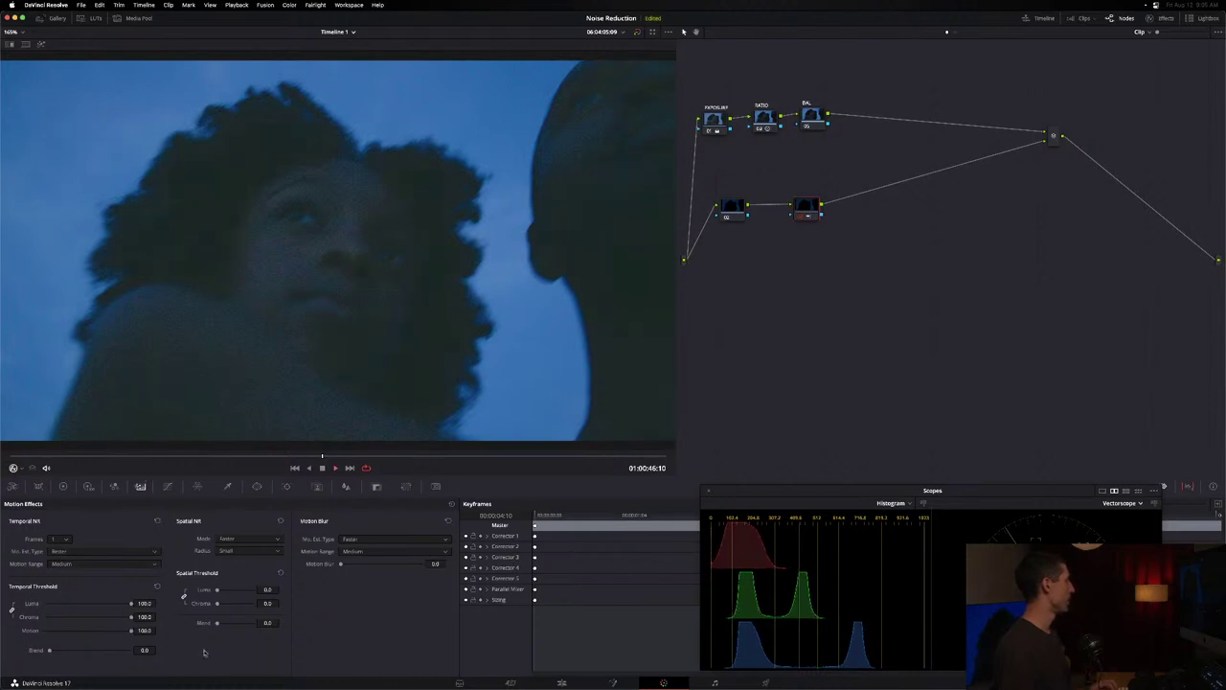
key("space")
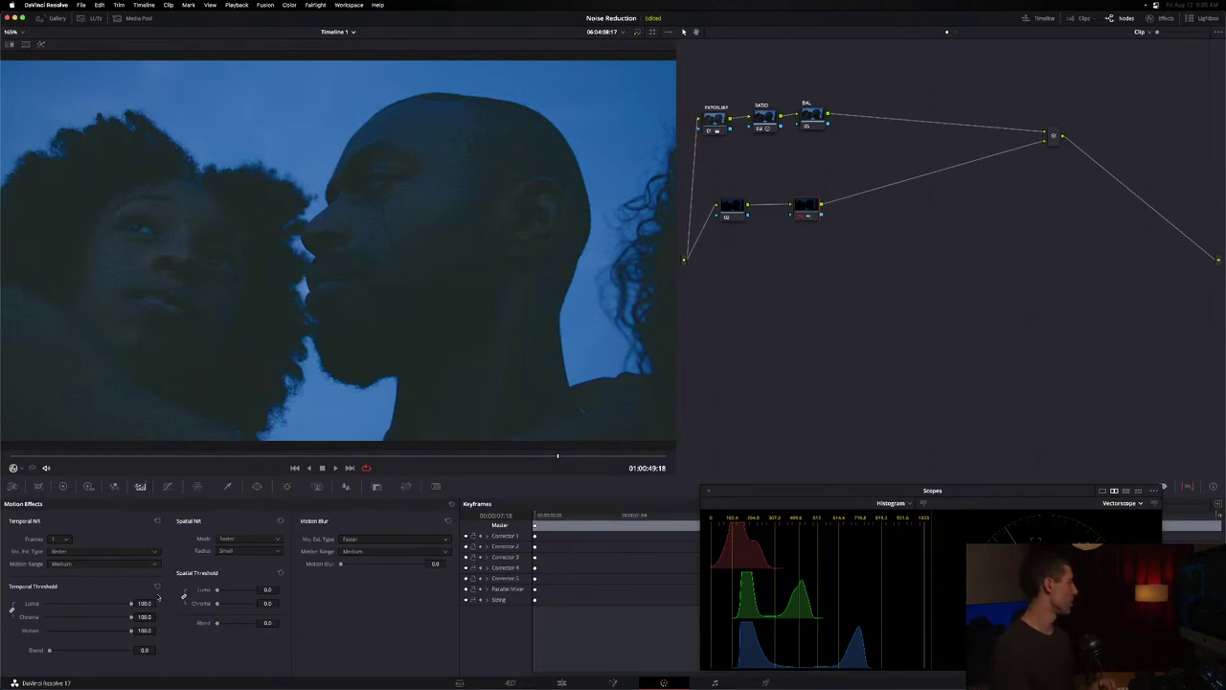
- Set motion threshold near 50, rearrange the lower-branch nodes, reselect node 04 and toggle bypass
left_click_drag(131, 633, 93, 634)
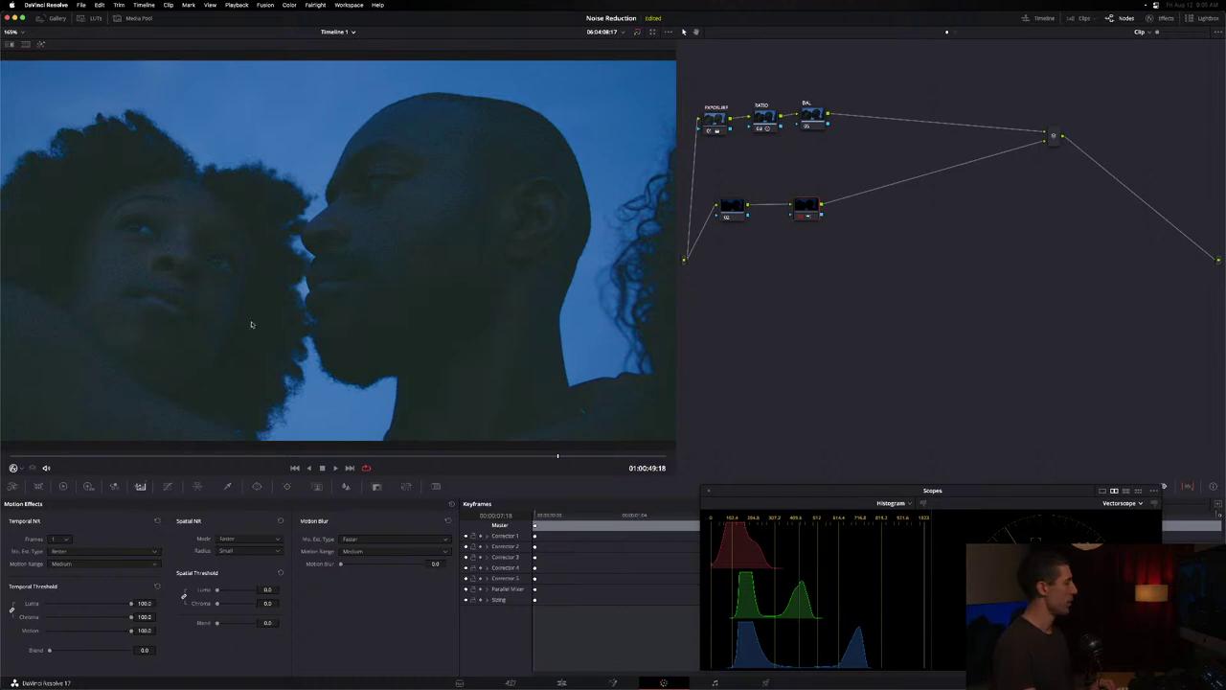
left_click_drag(800, 204, 728, 218)
left_click(799, 210)
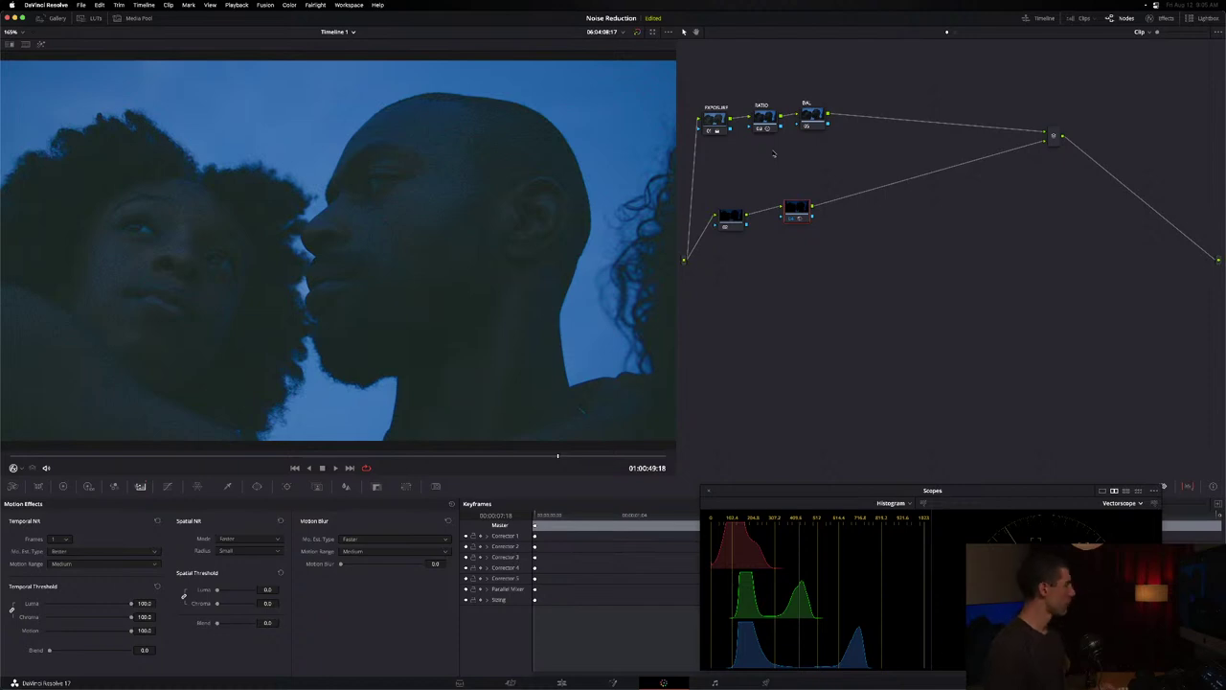
key("shift+d")
key("shift+d")
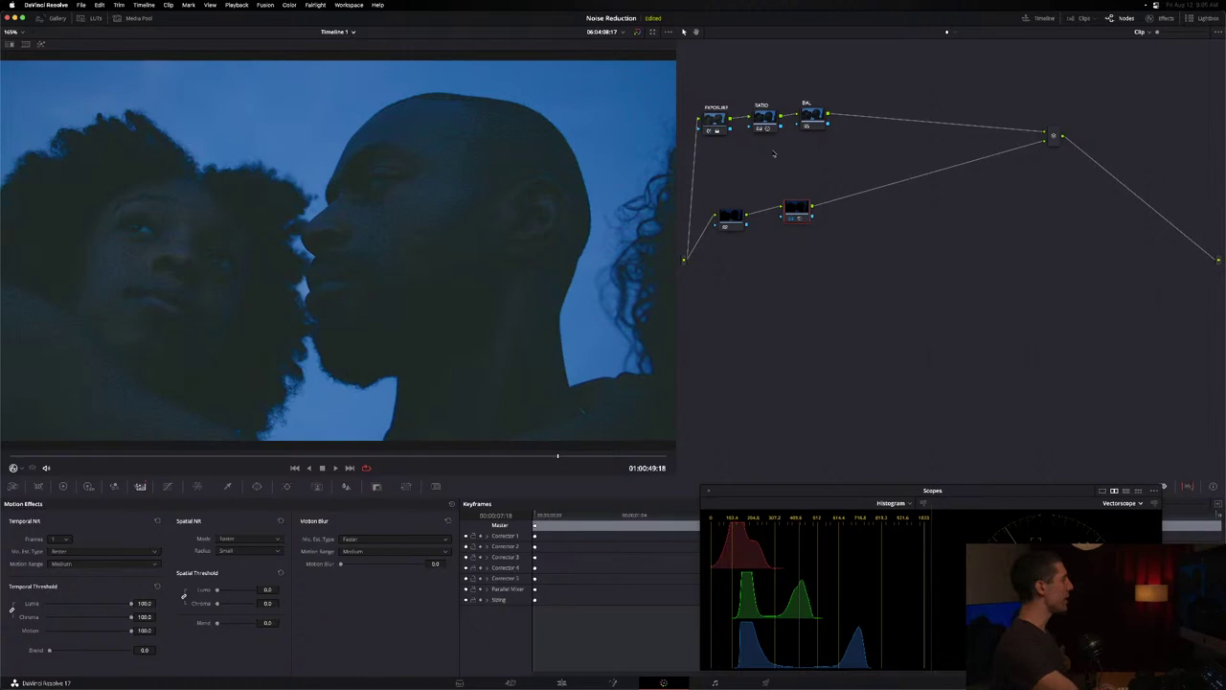
- Compare with grades bypassed, then show removed noise in Highlight Difference view and play
key("shift+d")
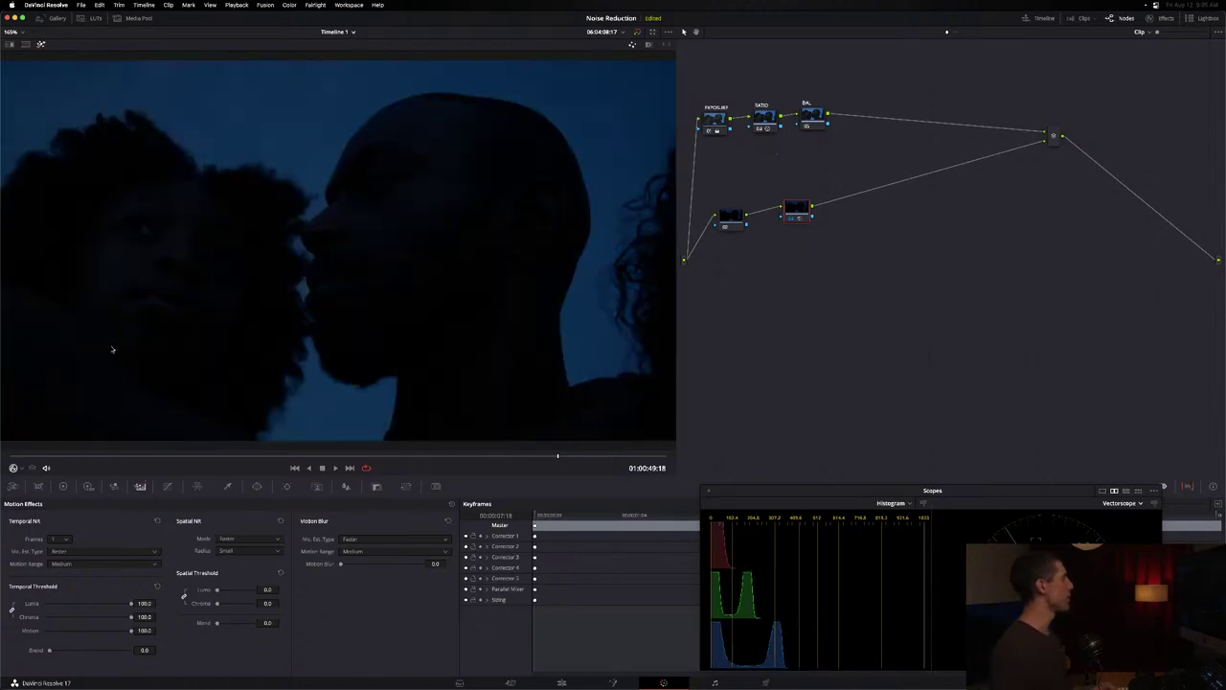
key("shift+d")
key("shift+d")
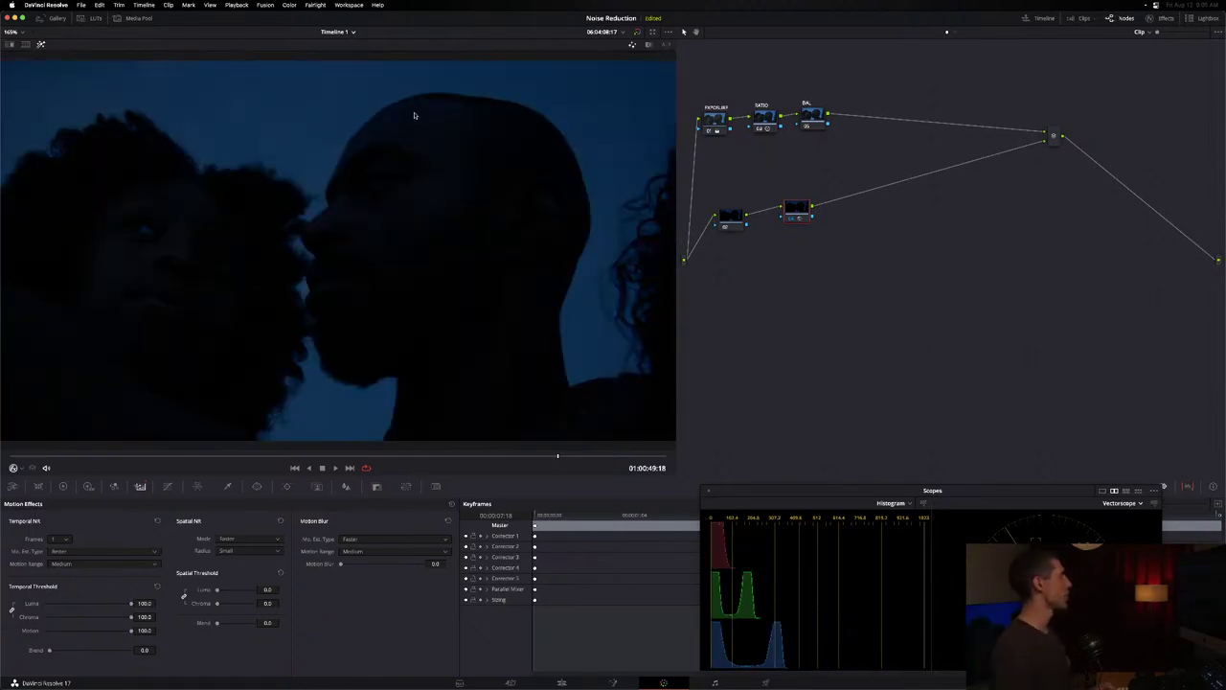
left_click(656, 45)
left_click(666, 44)
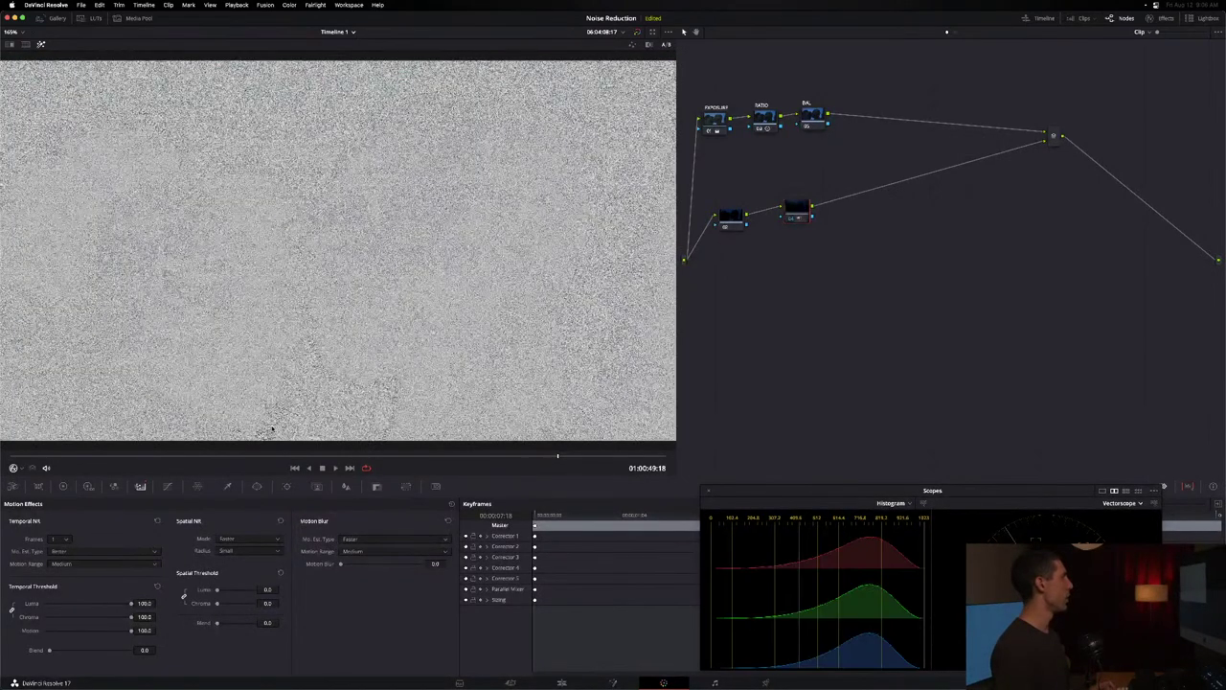
key("space")
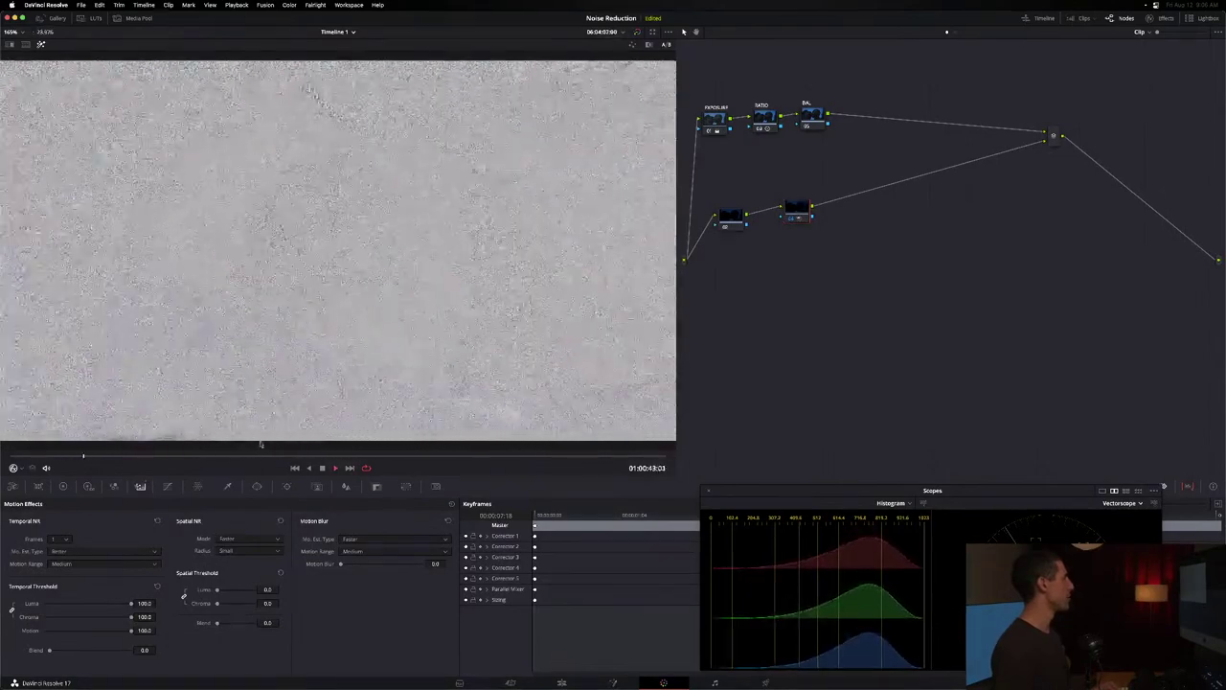
- Switch Highlight off, then back on in Difference mode
key("shift+h")
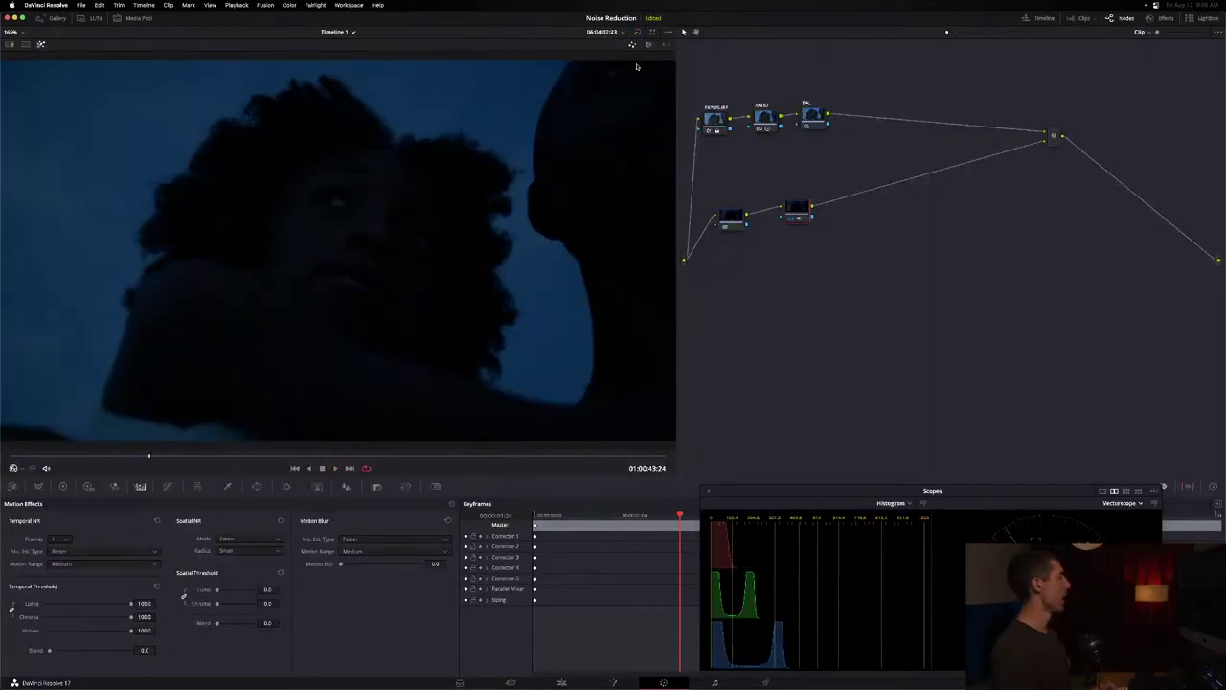
left_click(648, 46)
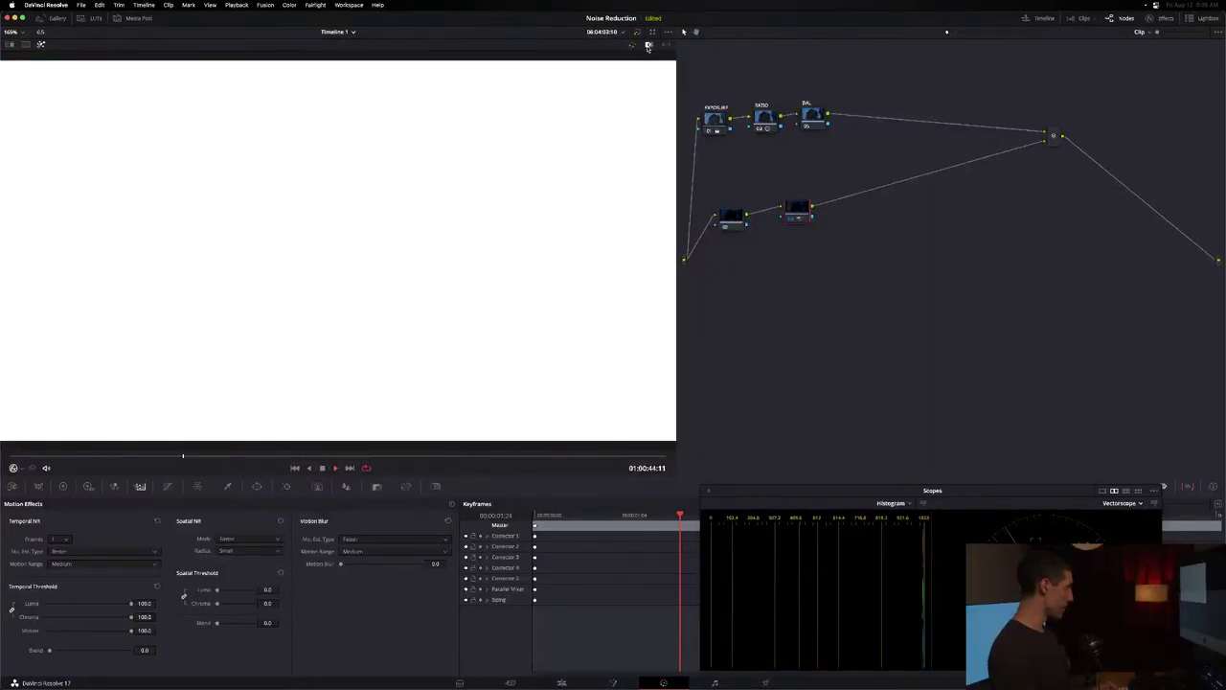
left_click(668, 46)
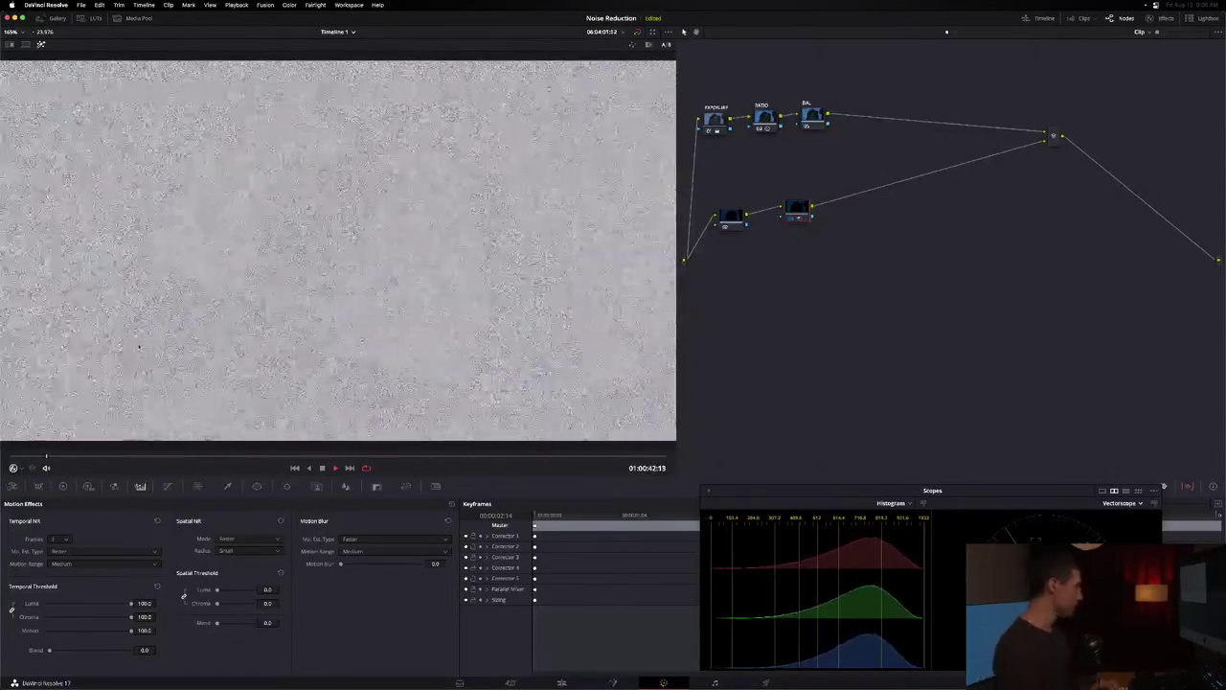
- Set spatial noise reduction to Better mode, Large radius, with luma and chroma thresholds at 100
left_click(54, 540)
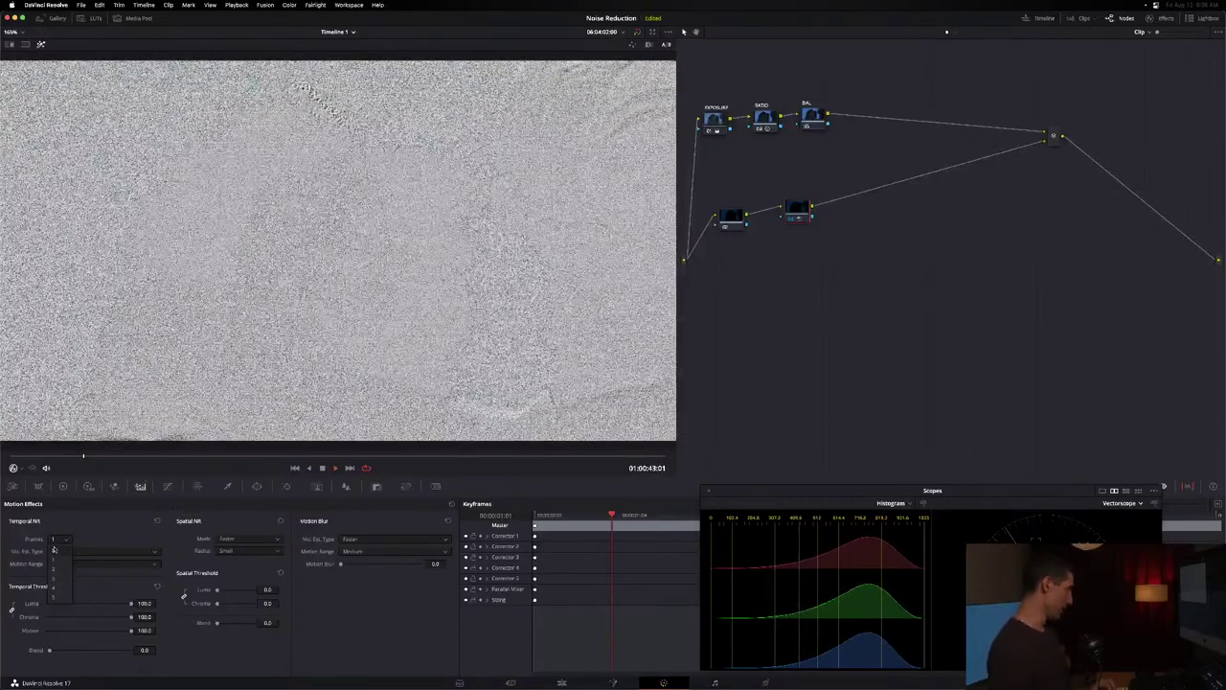
left_click(59, 552)
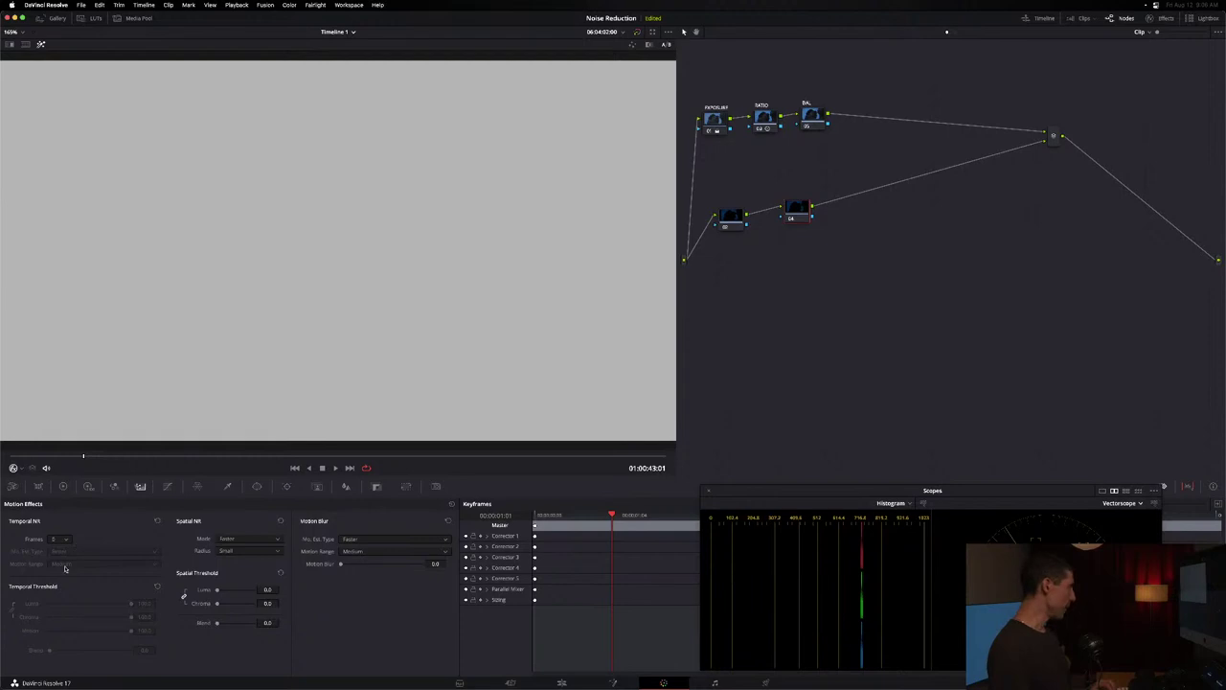
left_click(249, 539)
left_click(235, 561)
left_click(245, 551)
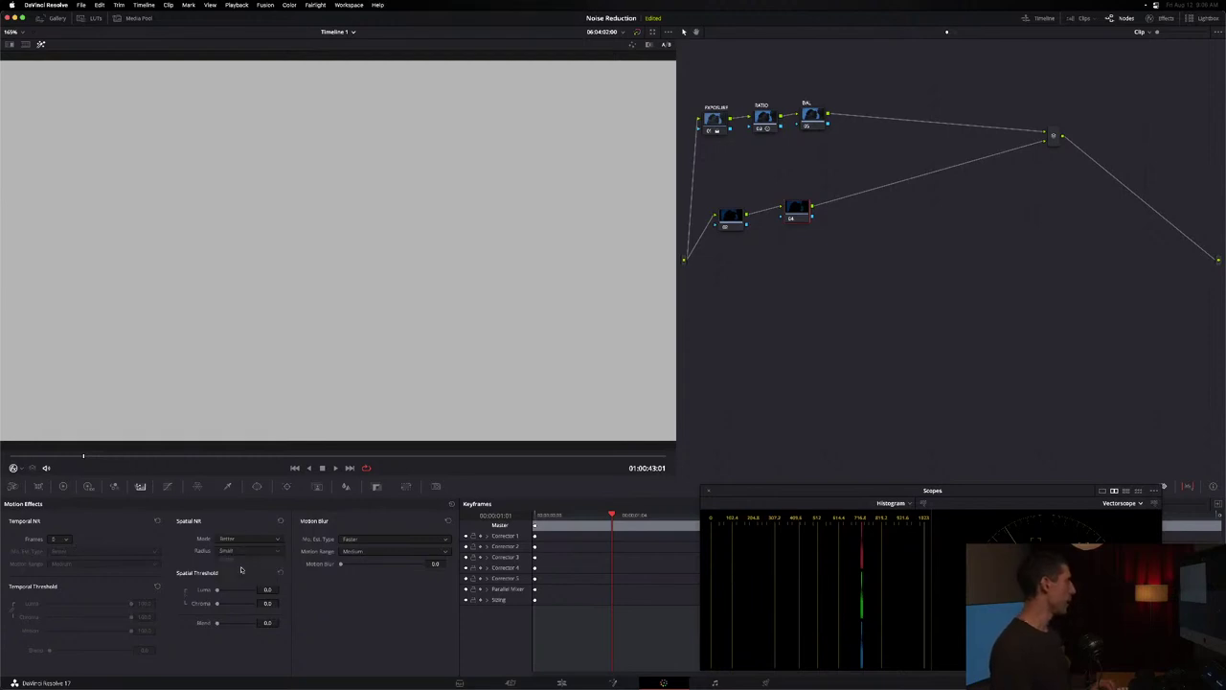
left_click(240, 580)
left_click_drag(216, 589, 318, 599)
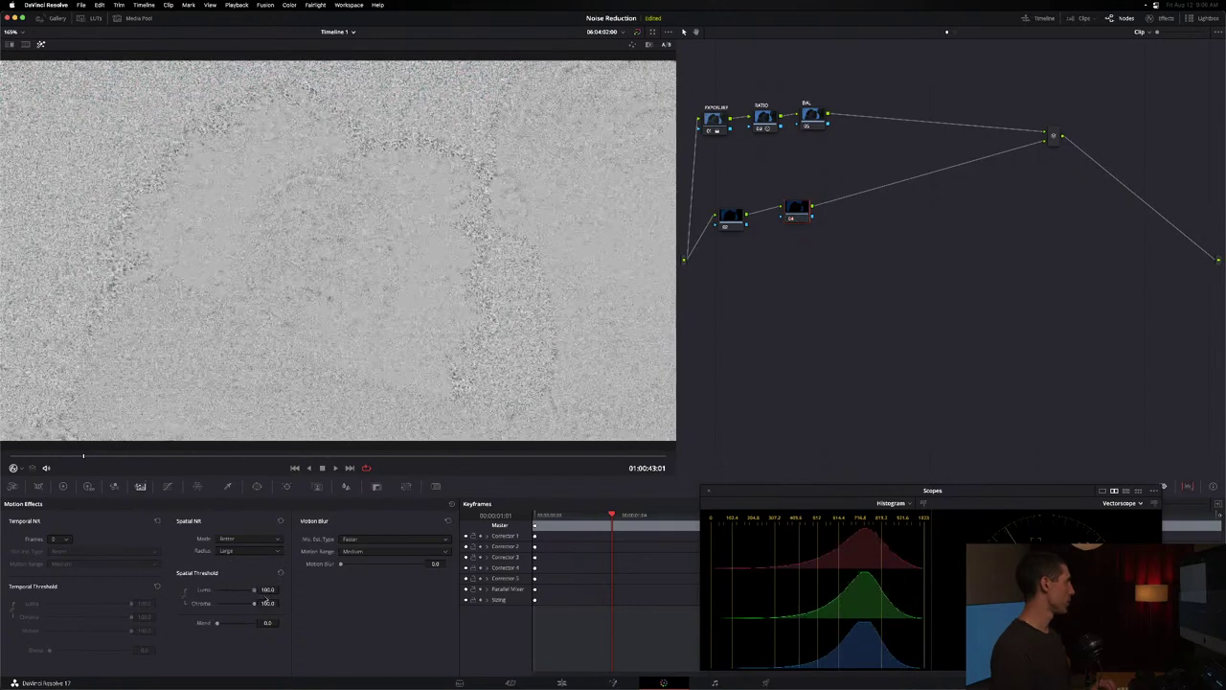
left_click_drag(241, 597, 266, 590)
- Toggle the noise difference view and grade bypass to compare with the original while playing
key("shift+h")
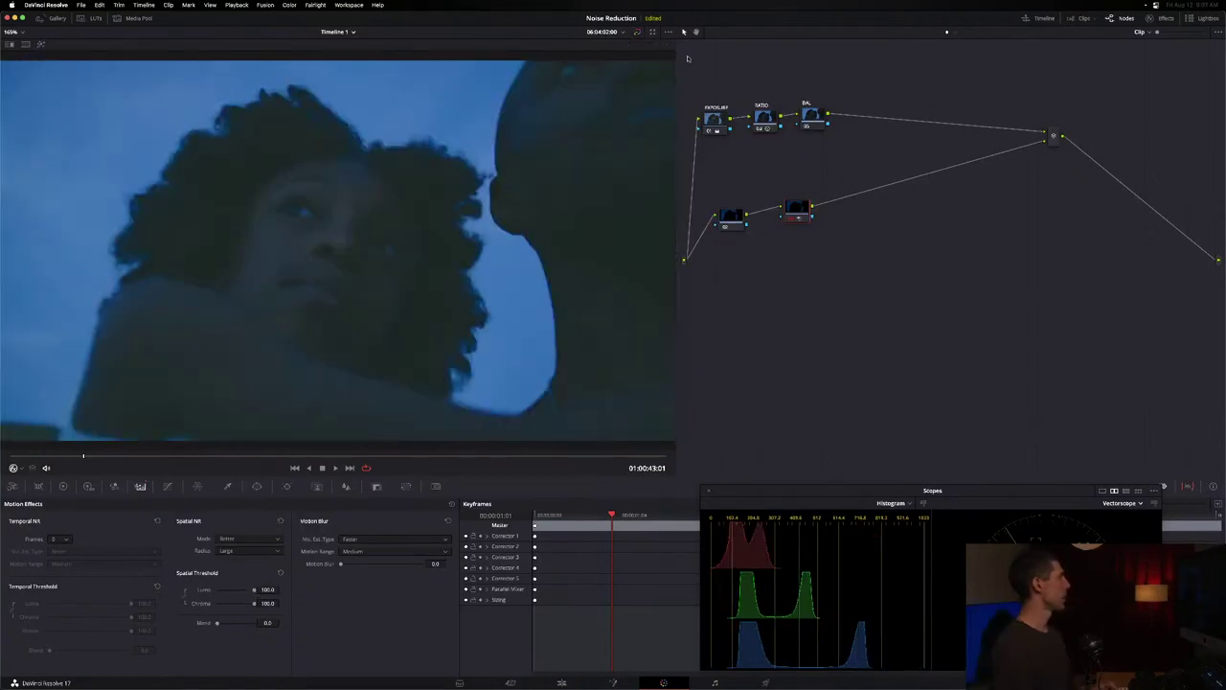
key("shift+d")
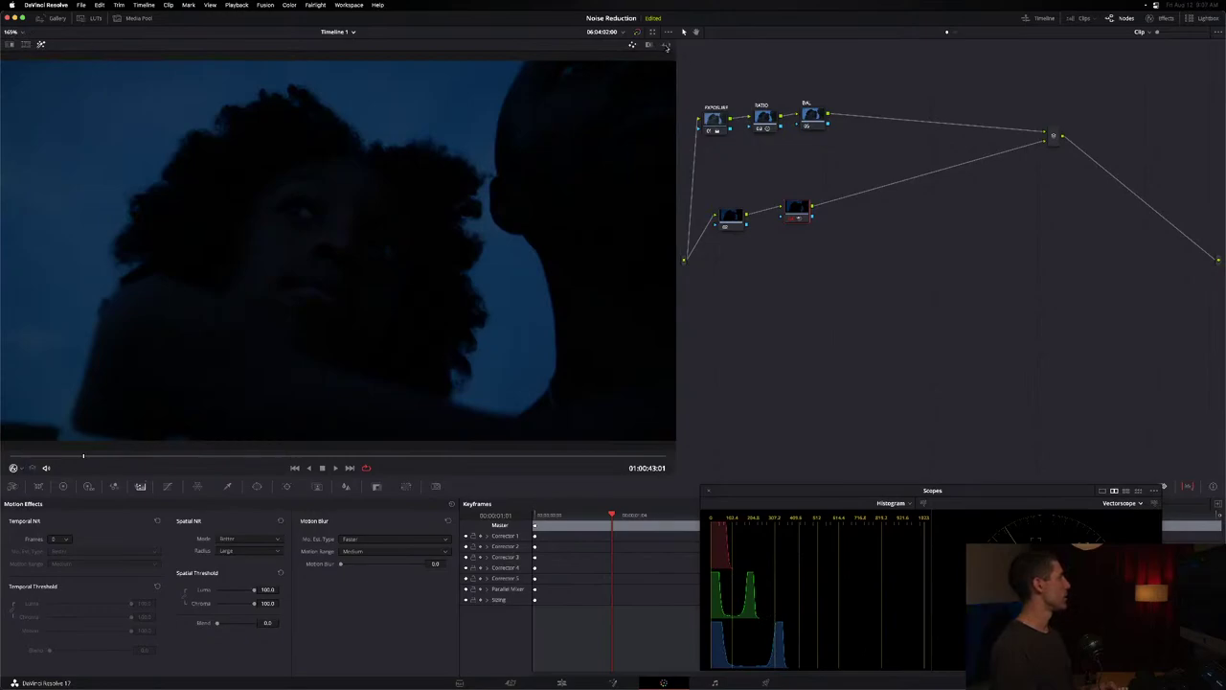
key("shift+h")
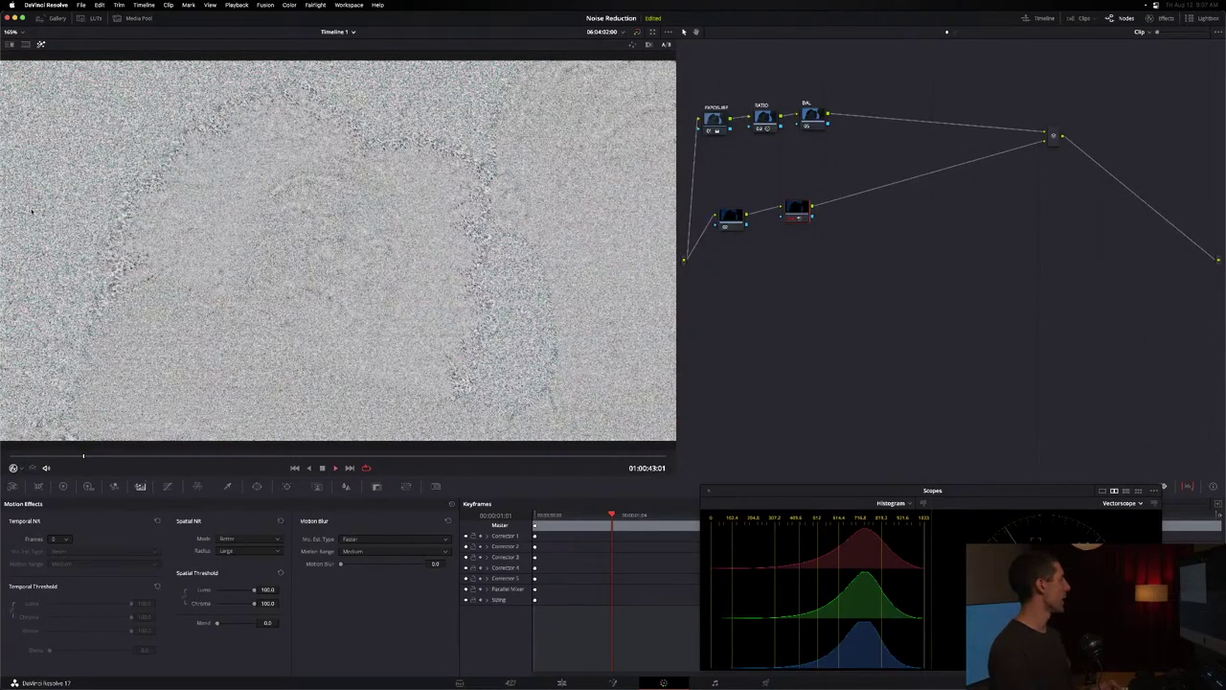
key("space")
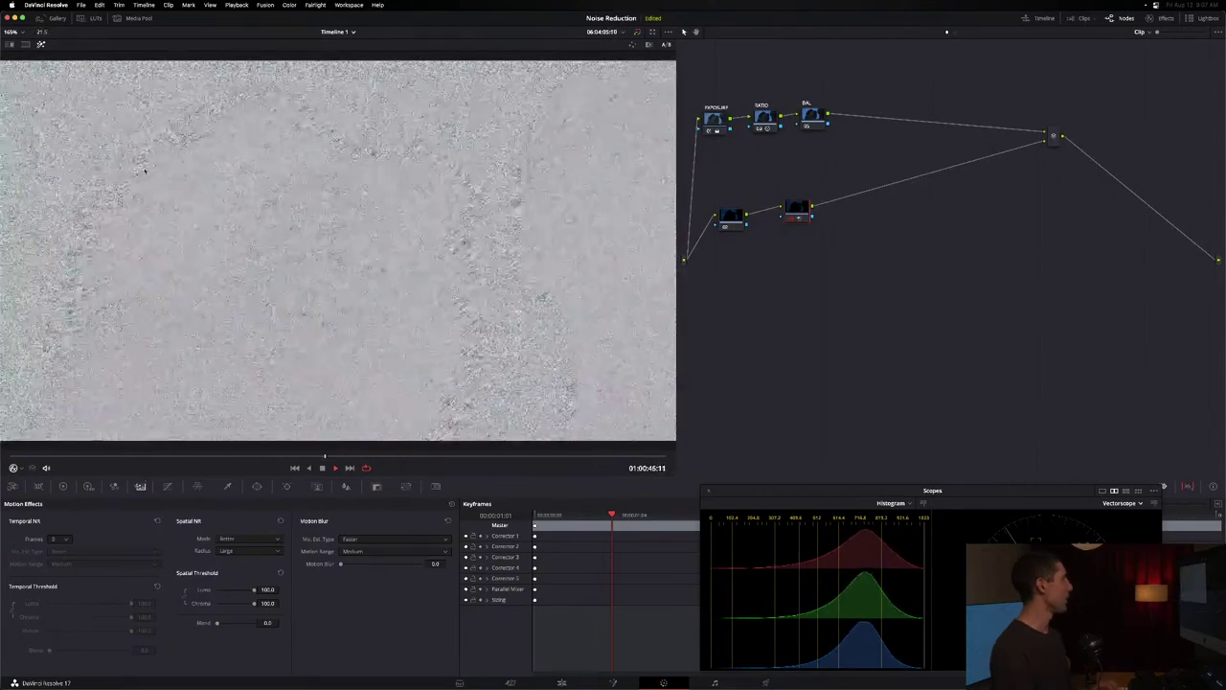
key("shift+h")
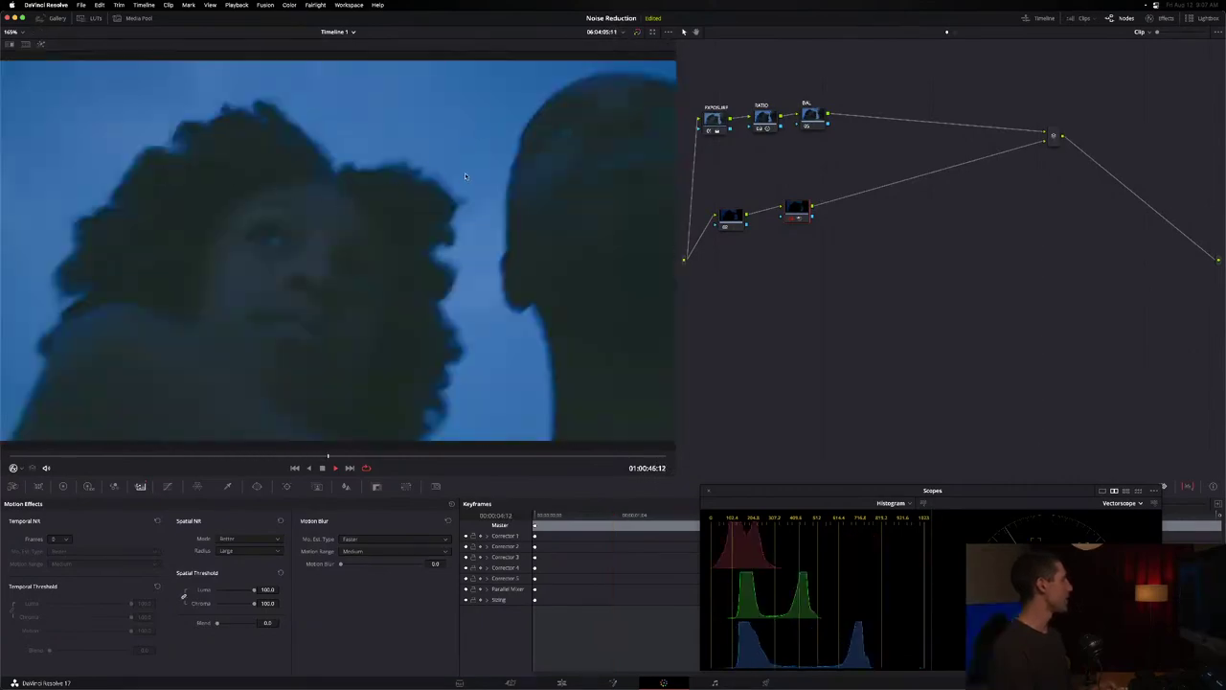
- Zoom in on the viewer and bring up the HSL qualifier controls
scroll(383, 197, "up", 4)
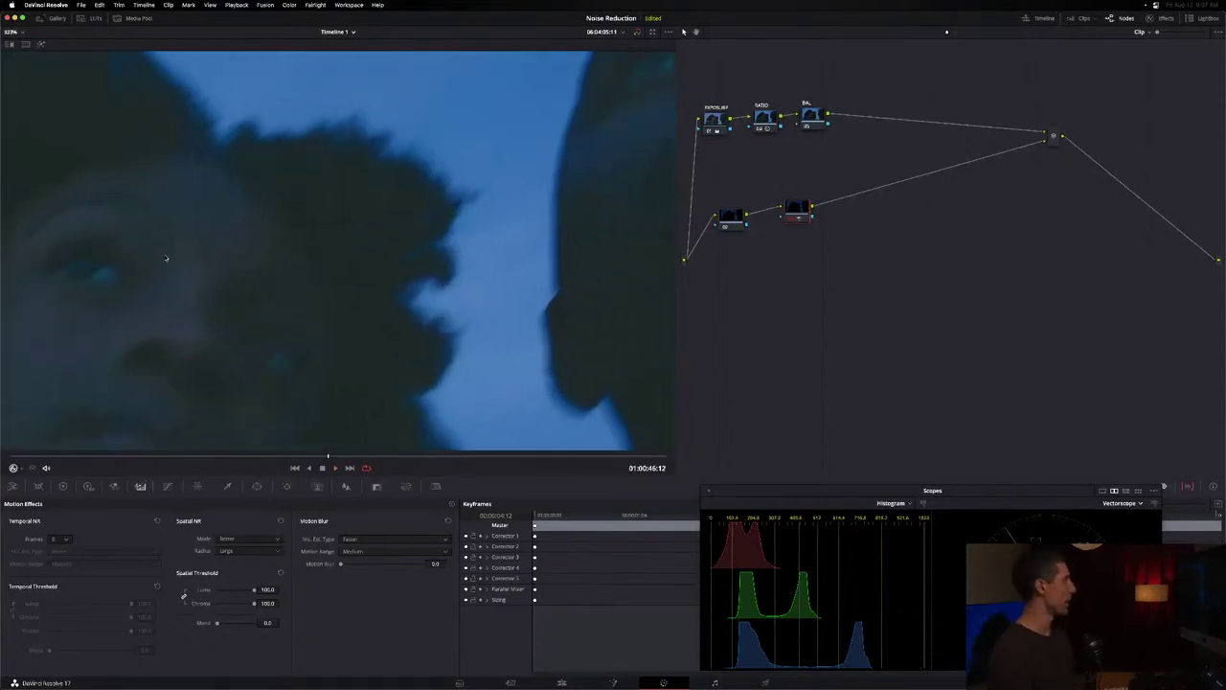
scroll(166, 257, "up", 4)
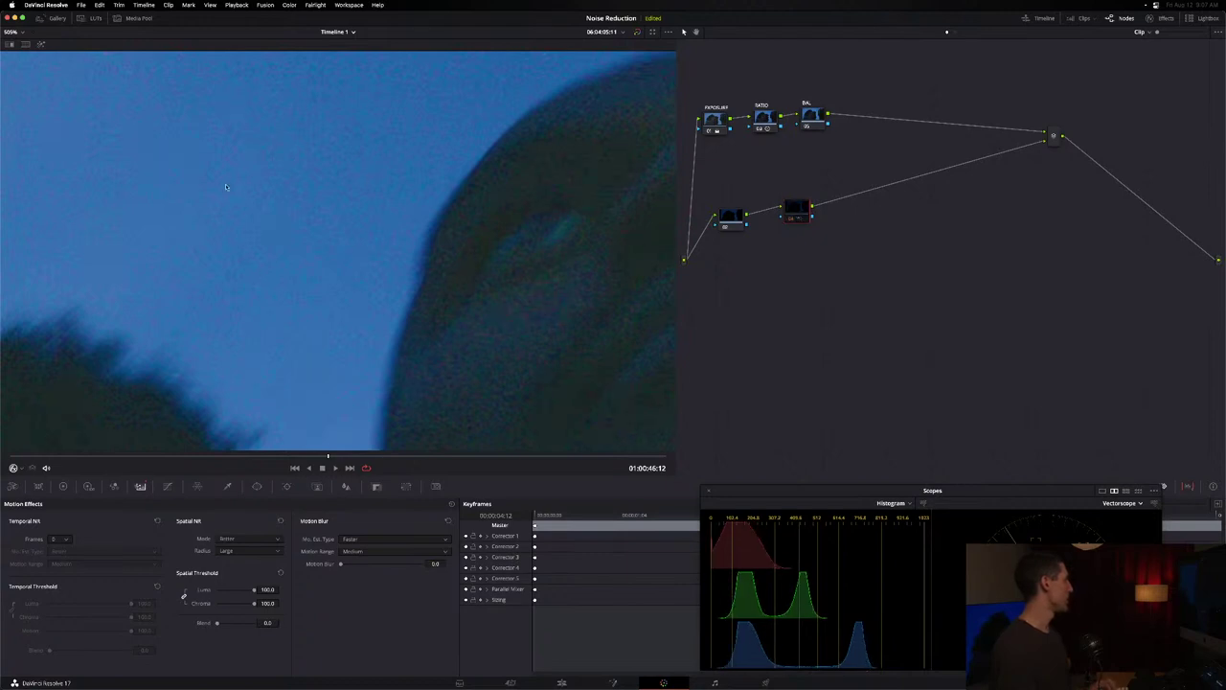
scroll(395, 201, "down", 1)
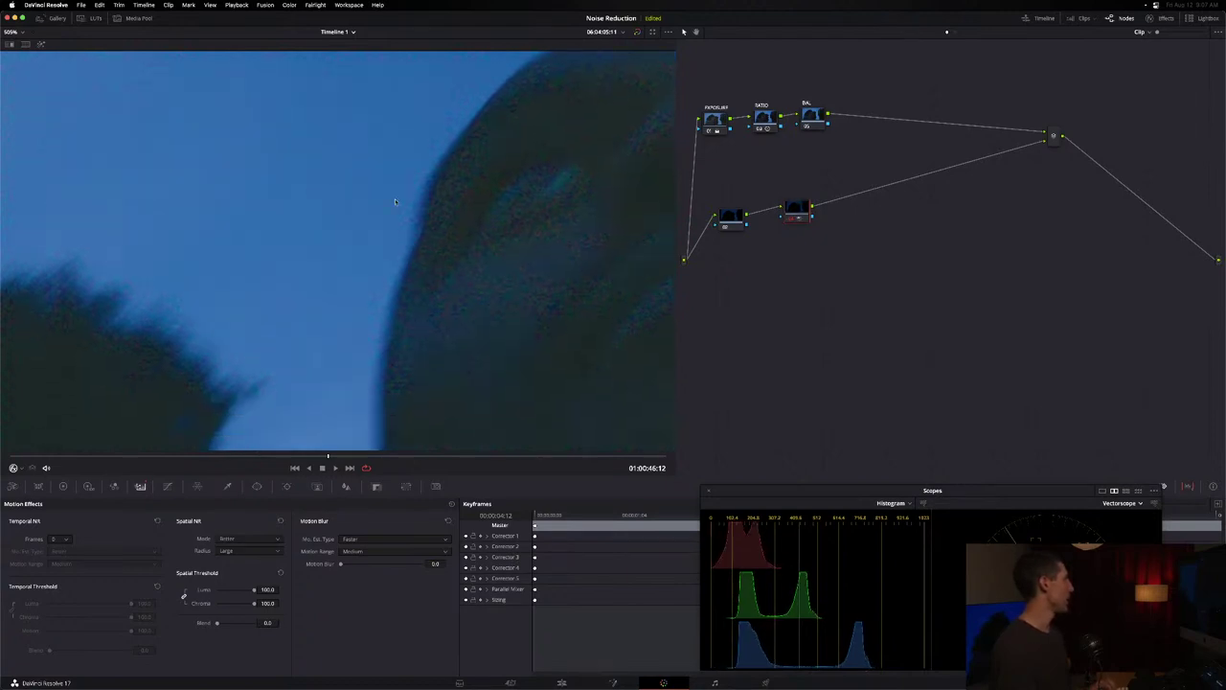
scroll(394, 201, "up", 3)
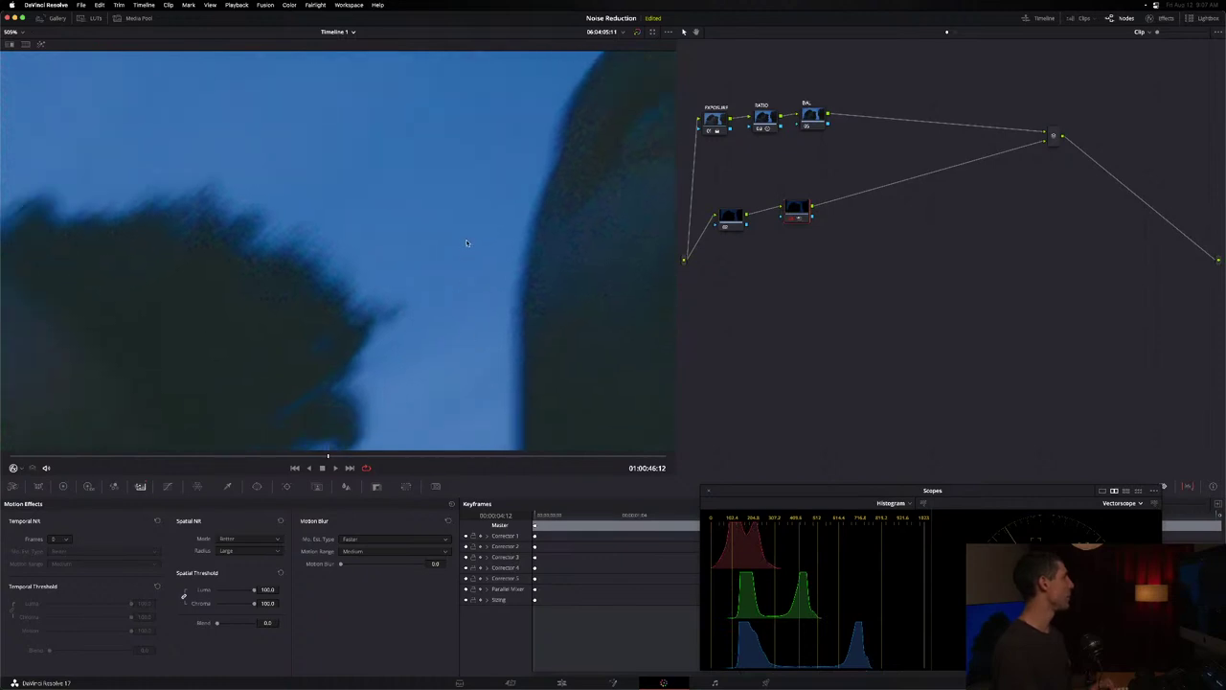
scroll(467, 242, "down", 5)
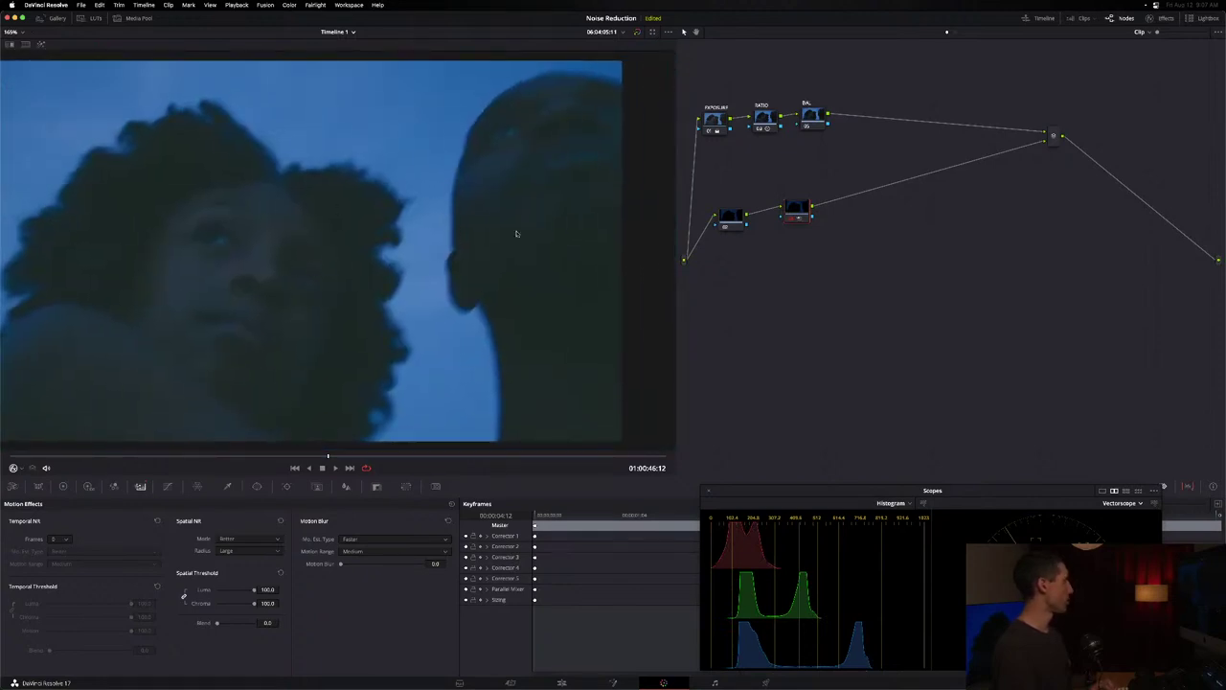
scroll(528, 169, "down", 1)
scroll(324, 230, "down", 1)
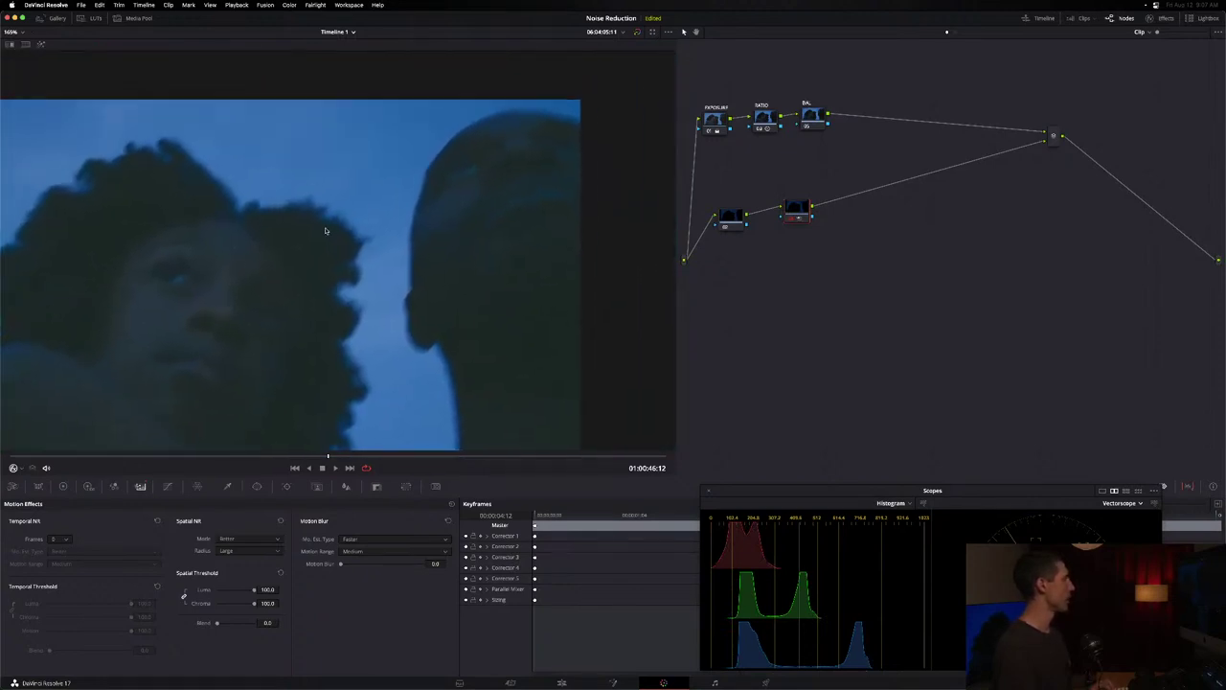
left_click(228, 487)
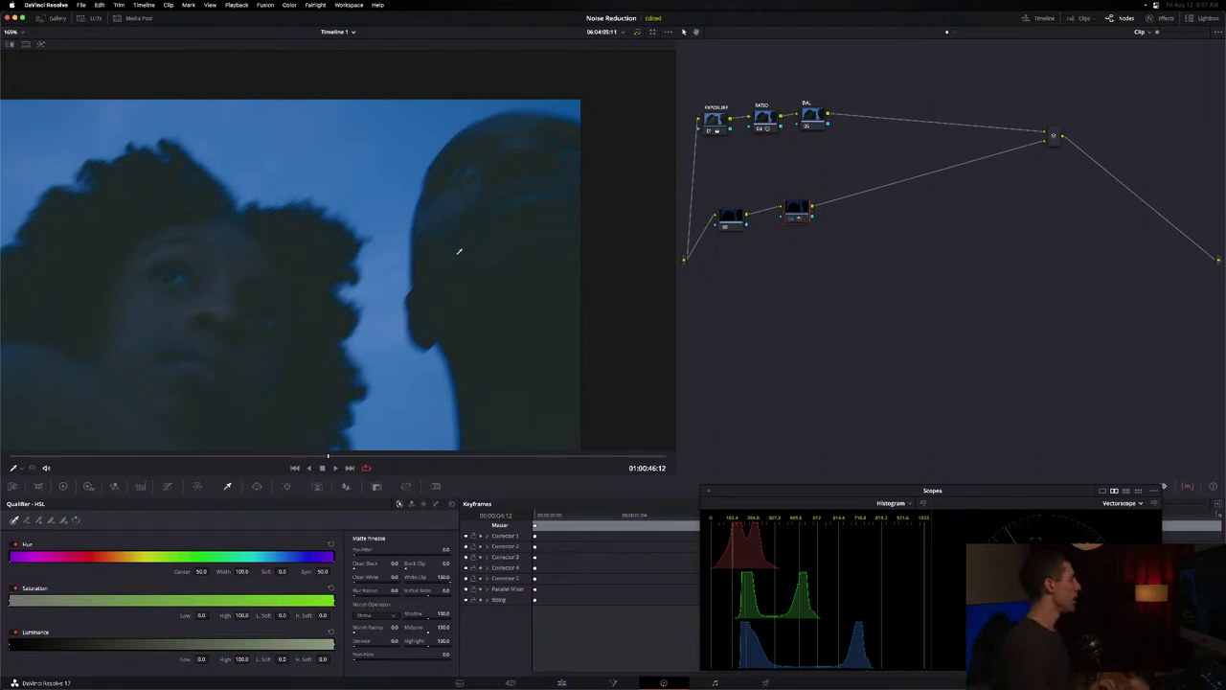
- Play the denoised clip and stop on frame 01:00:45:04
key("space")
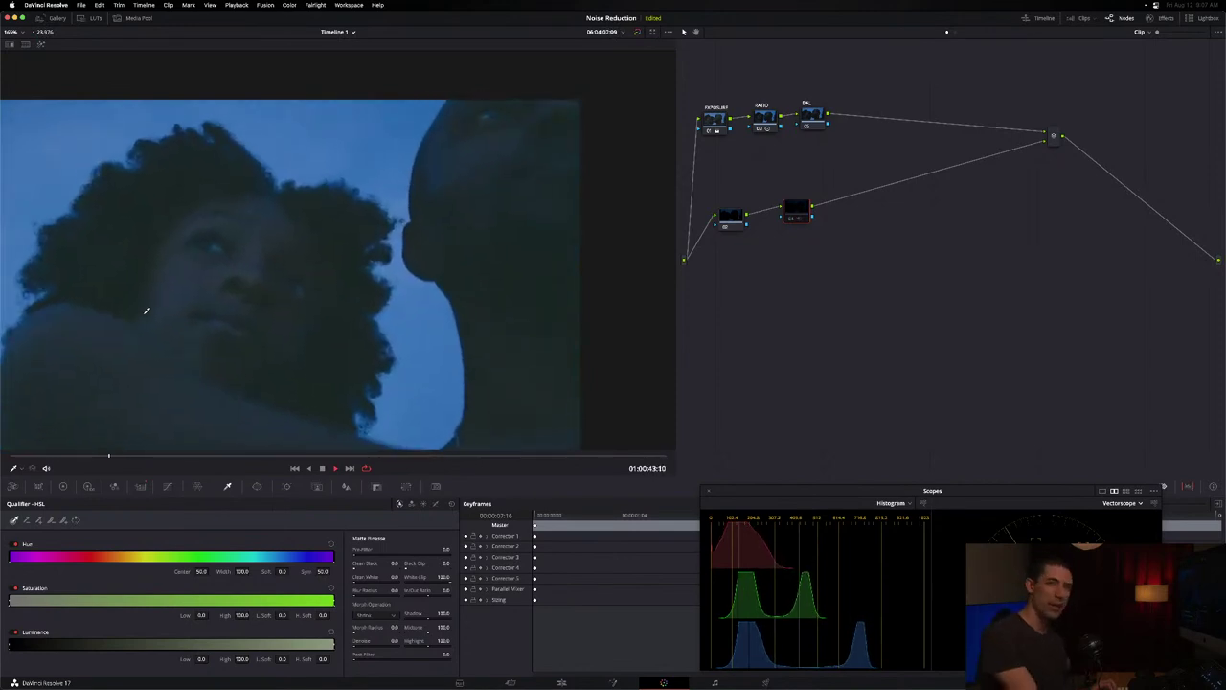
key("space")
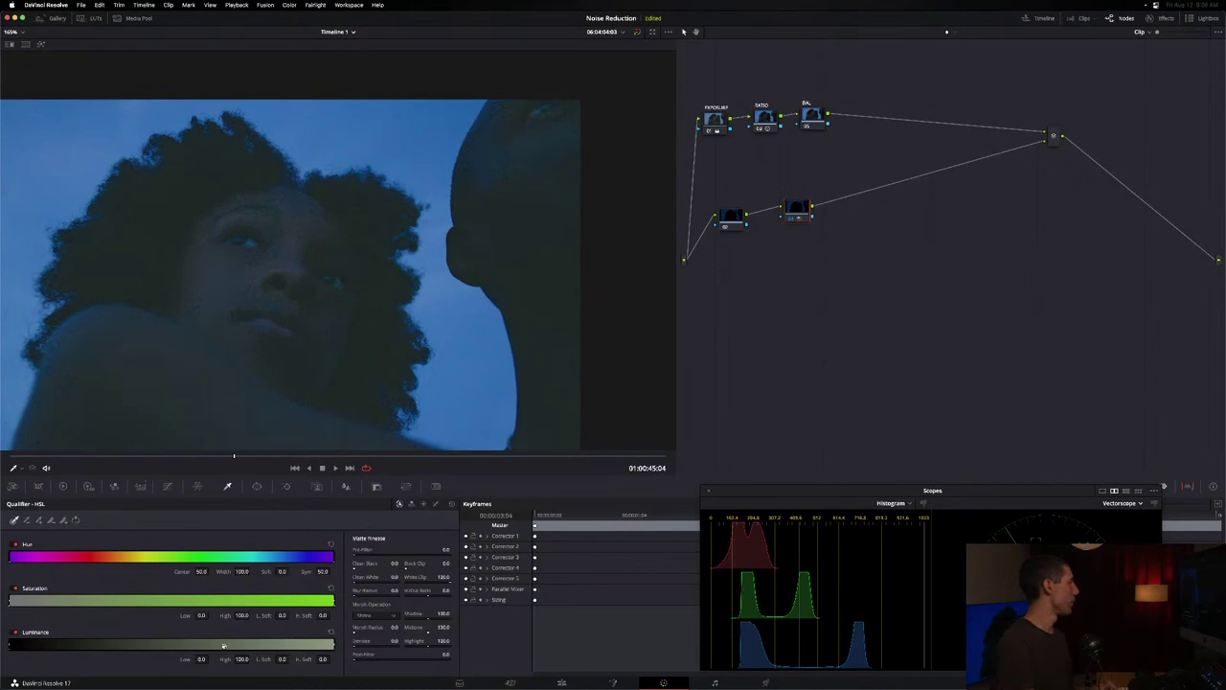
- Set Luminance High to about 55.7 and high softness to 12.3, checking the matte with Shift+H
mouse_move(242, 659)
left_mouse_down()
mouse_move(226, 660)
mouse_move(239, 663)
mouse_move(228, 672)
mouse_move(226, 649)
left_mouse_up()
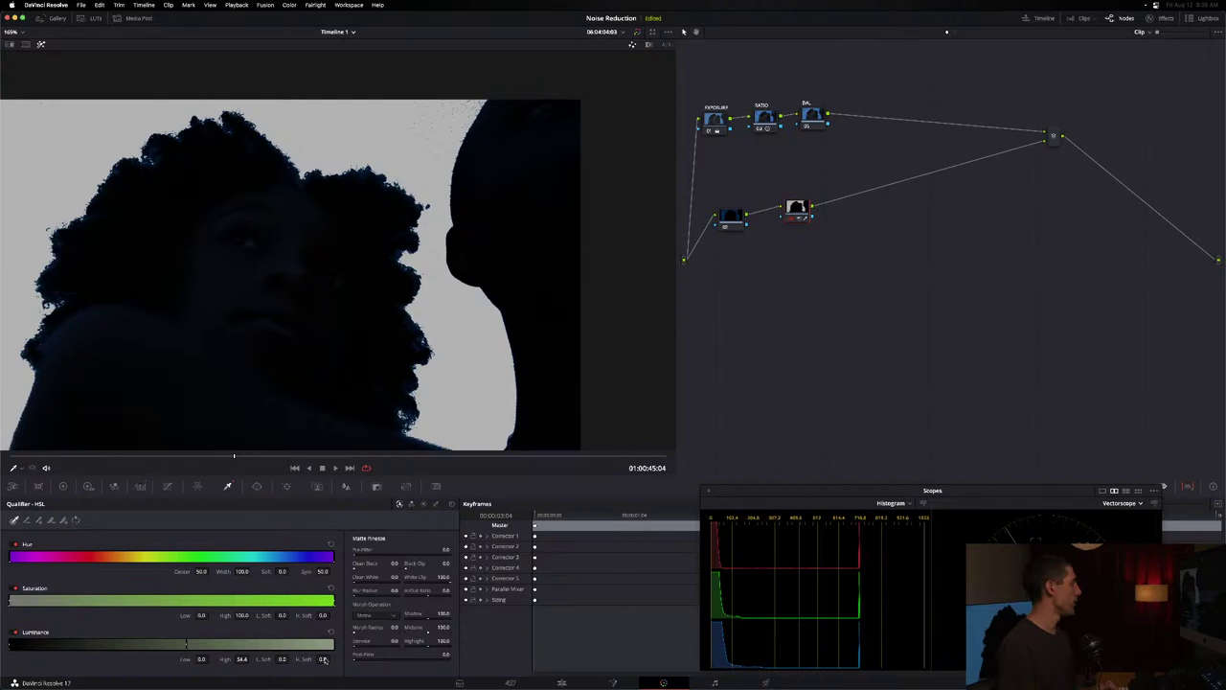
left_click_drag(324, 660, 336, 652)
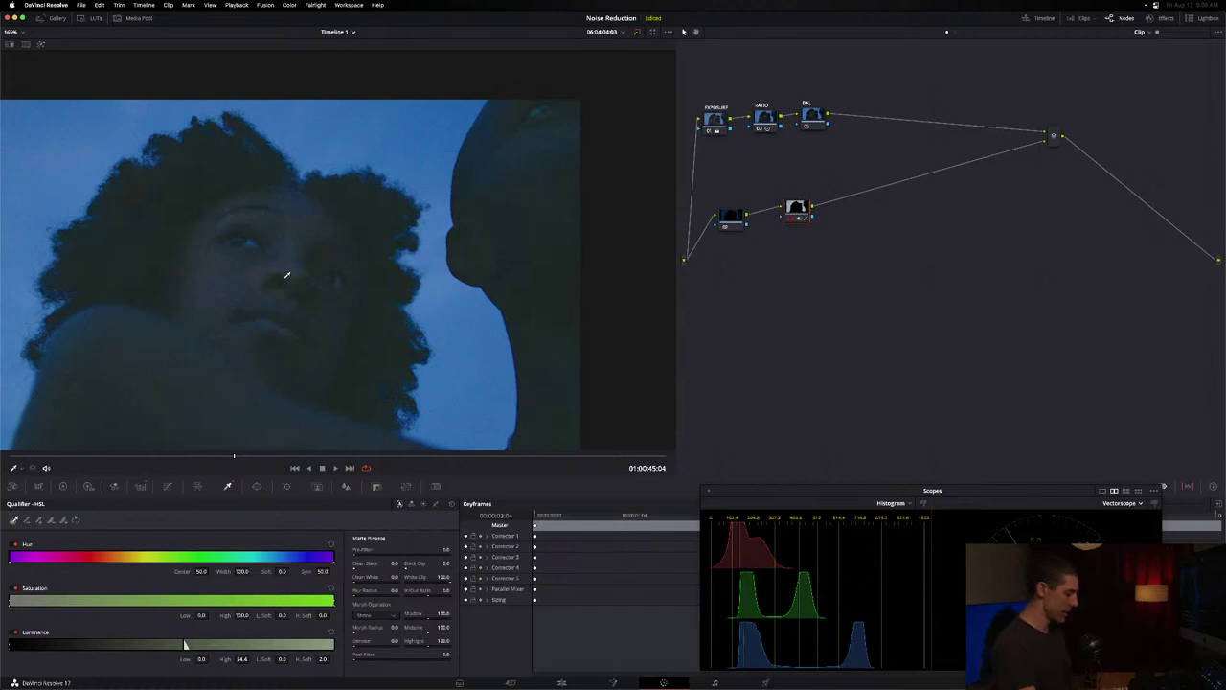
scroll(230, 297, "up", 2)
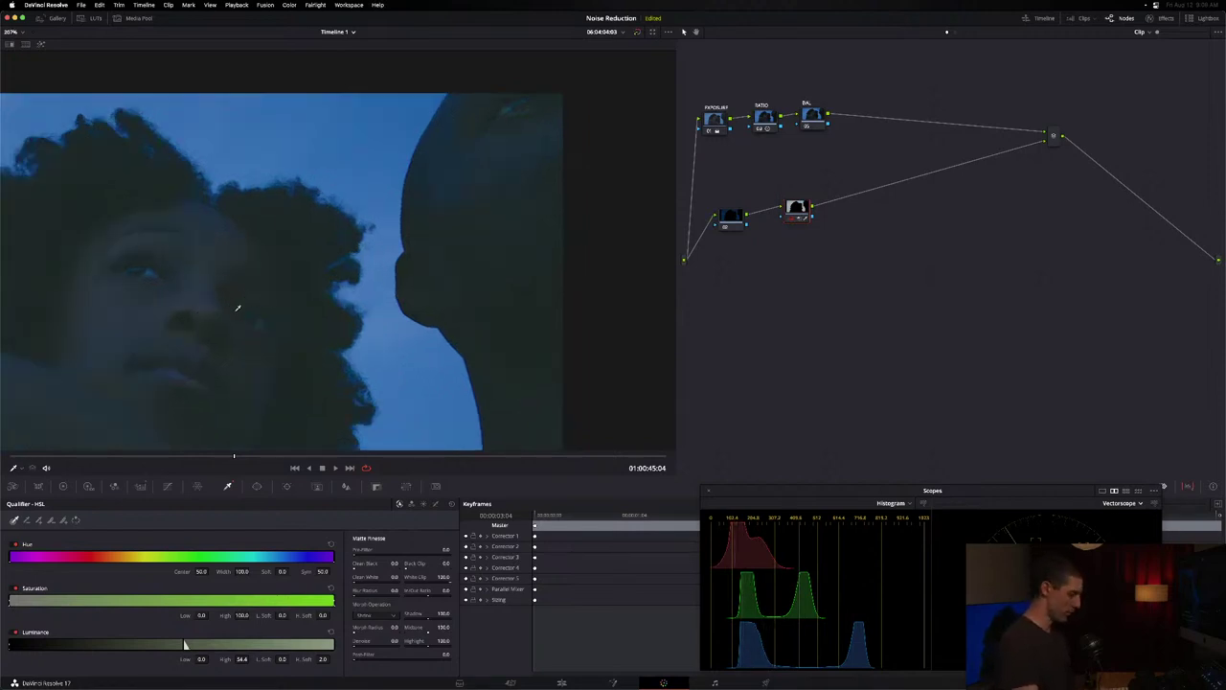
scroll(238, 307, "up", 5)
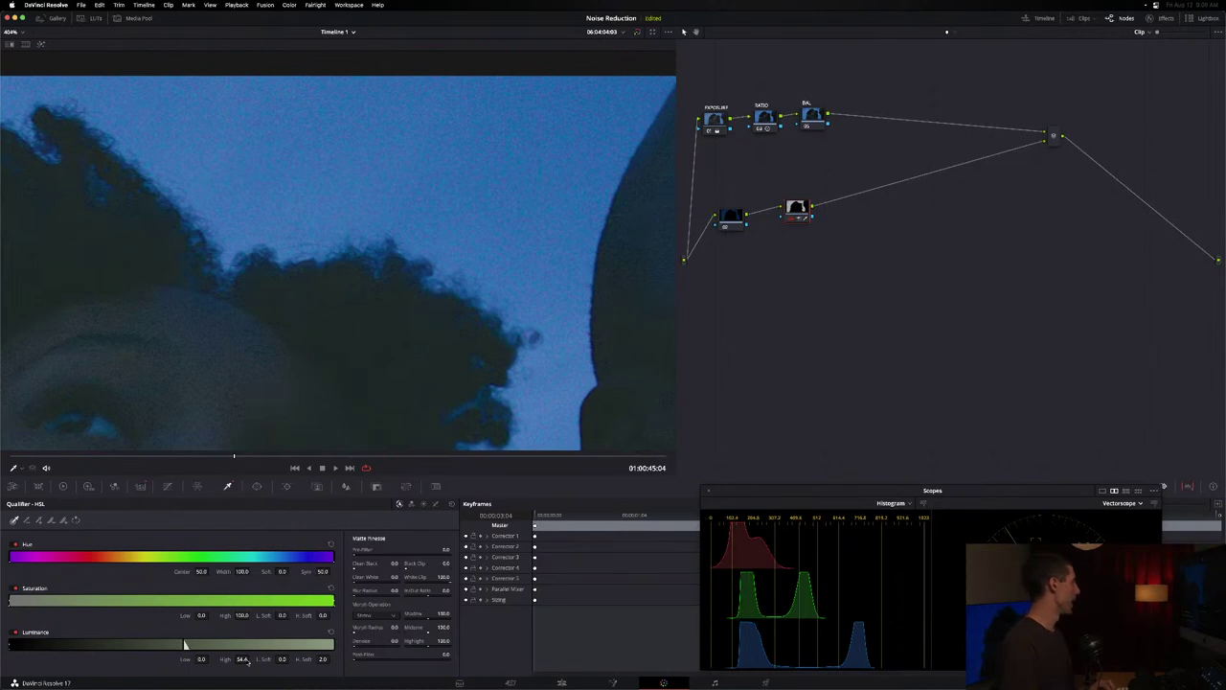
left_click_drag(326, 661, 367, 665)
key("shift+h")
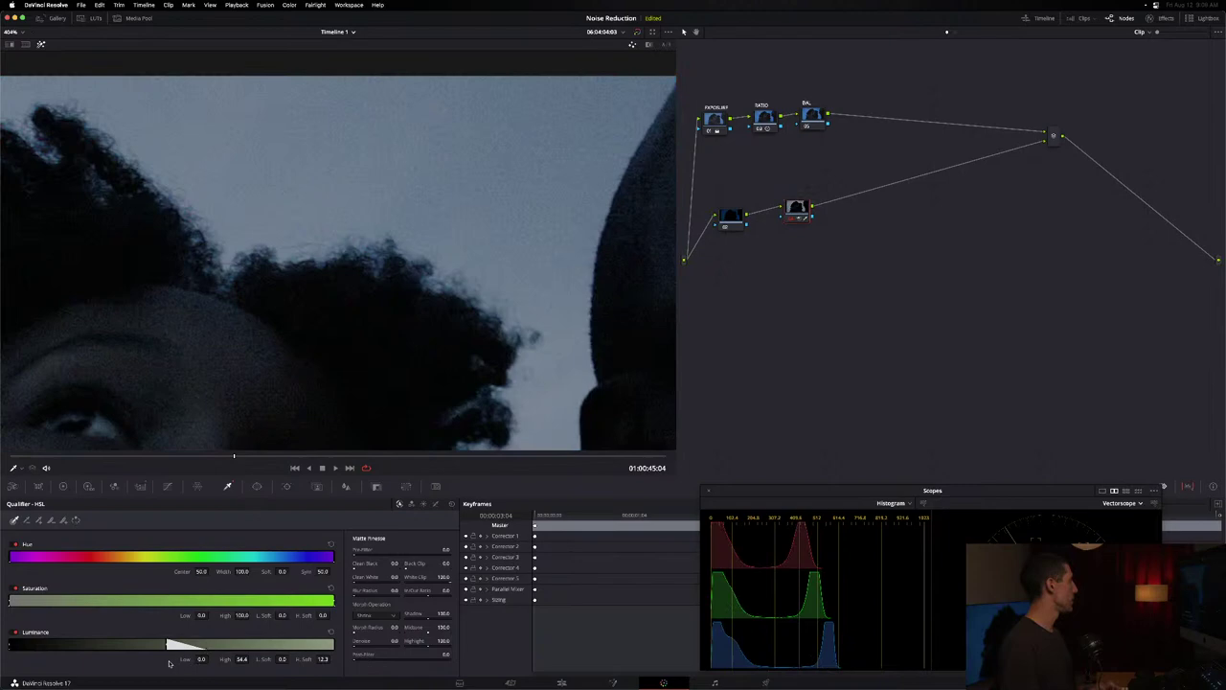
mouse_move(237, 661)
left_mouse_down()
mouse_move(267, 664)
mouse_move(245, 662)
left_mouse_up()
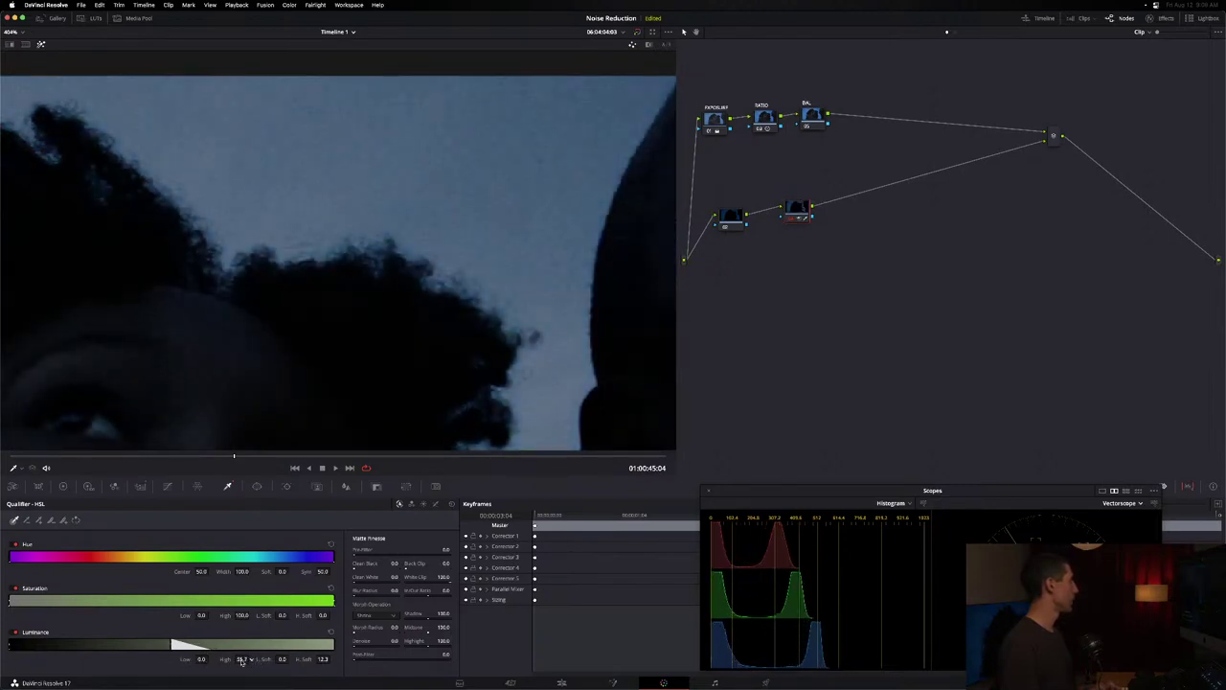
key("shift+h")
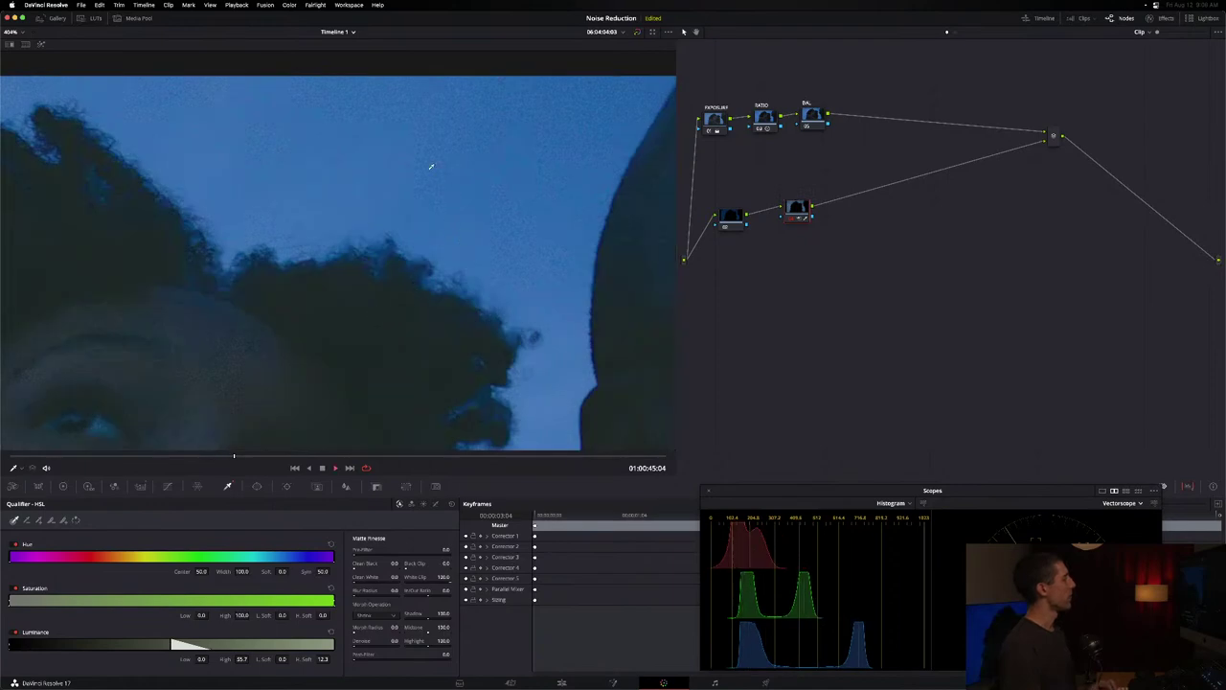
key("space")
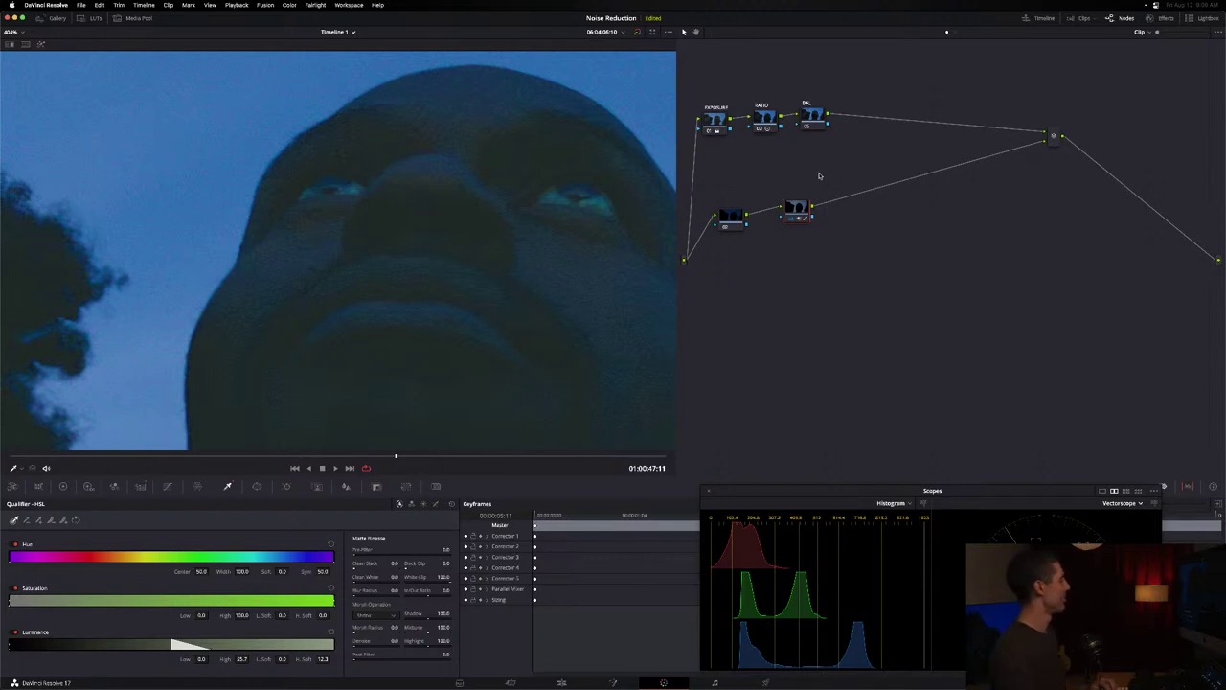
- On the qualified node, set Temporal NR to 1 frame, reset spatial thresholds to 0, and lower the motion threshold
left_click(725, 222)
left_click(797, 212)
left_click(140, 486)
left_click(63, 541)
left_click(64, 558)
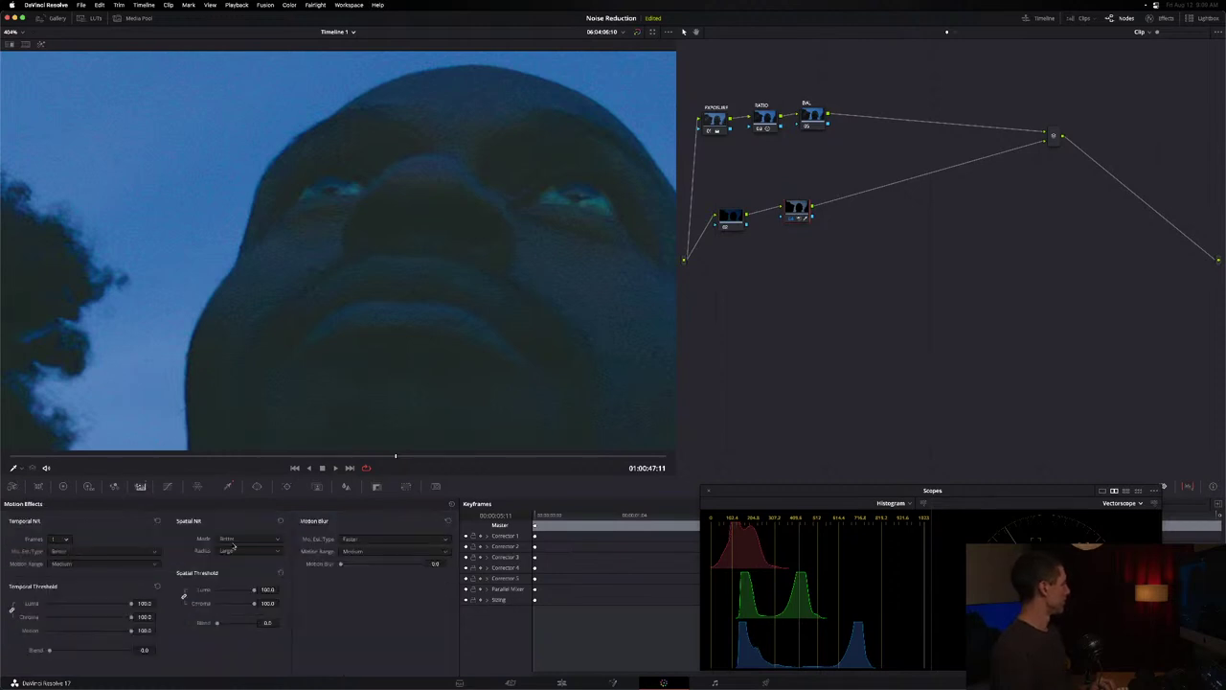
double_click(251, 589)
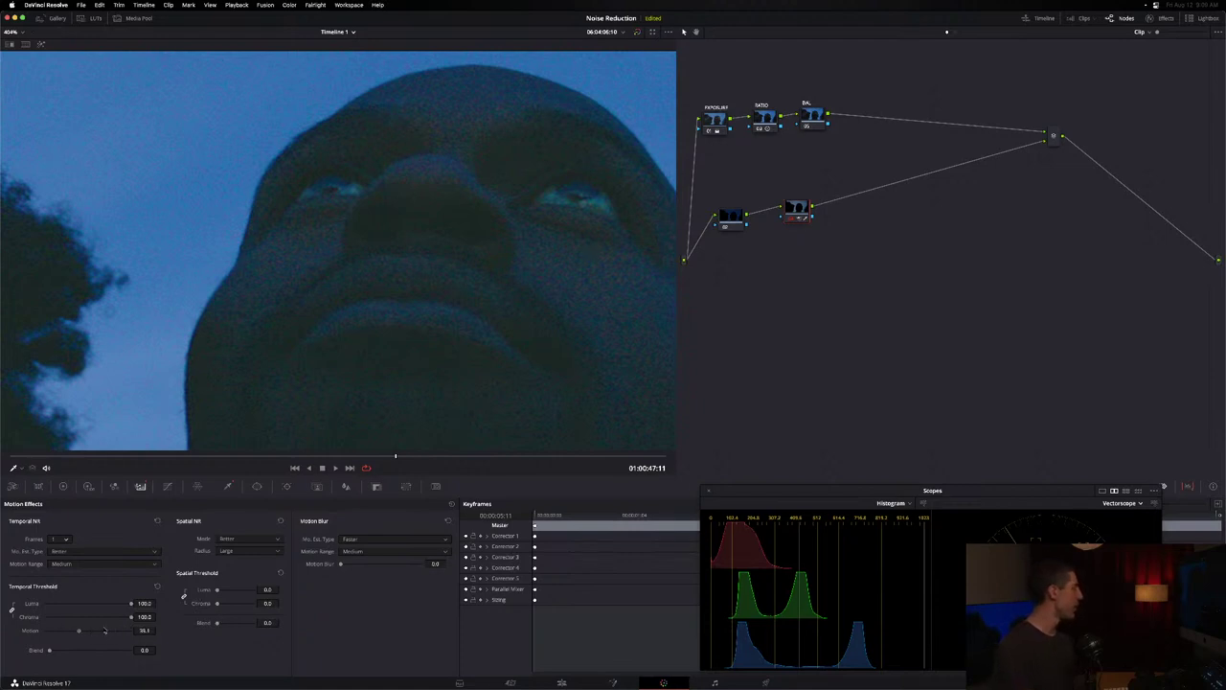
left_click_drag(149, 637, 90, 636)
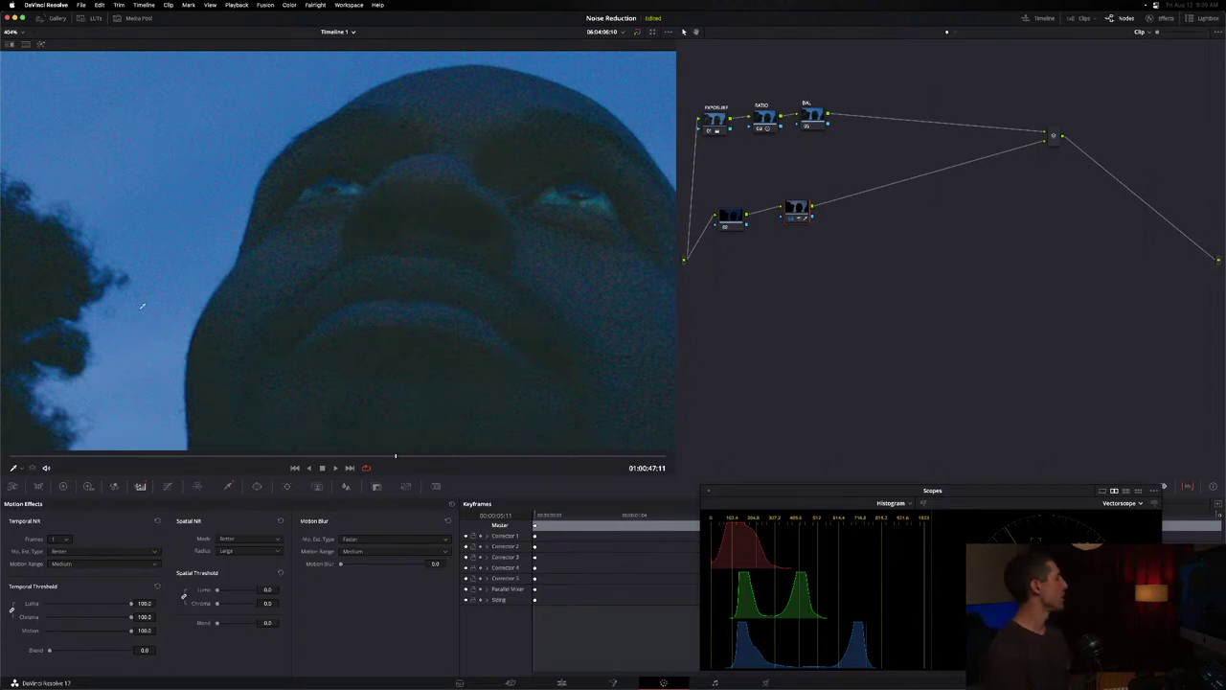
- Leave the temporal Motion Range on Medium and zoom the viewer out
left_click(76, 563)
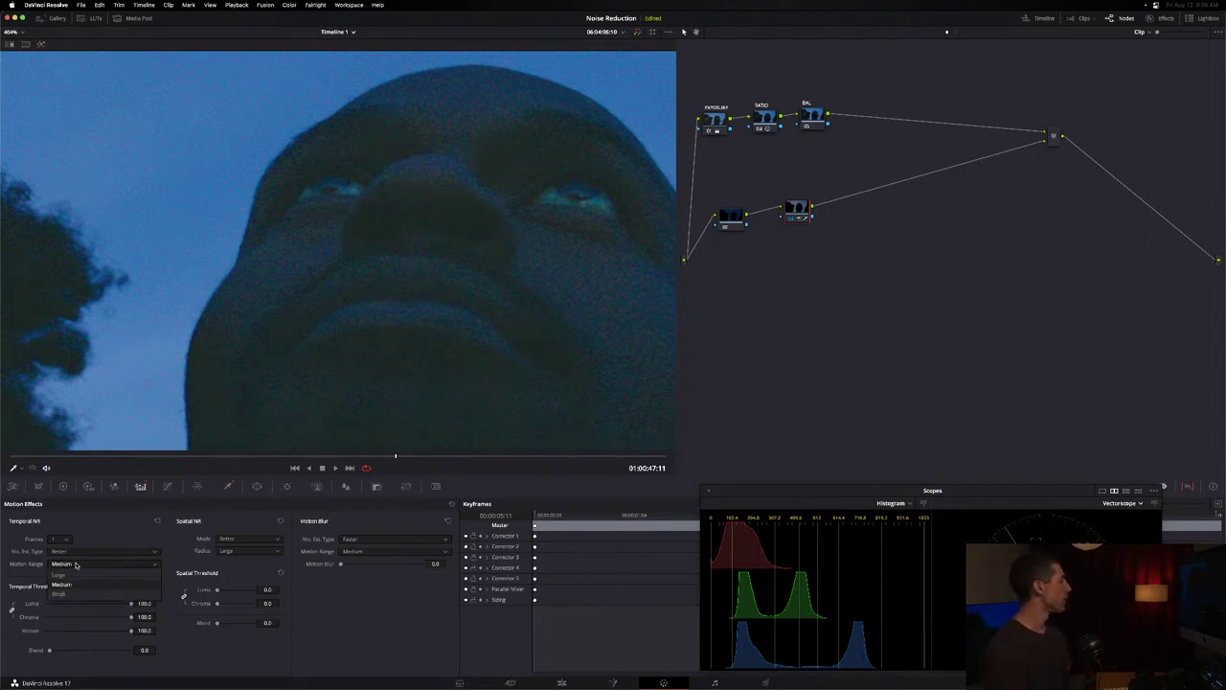
left_click(96, 565)
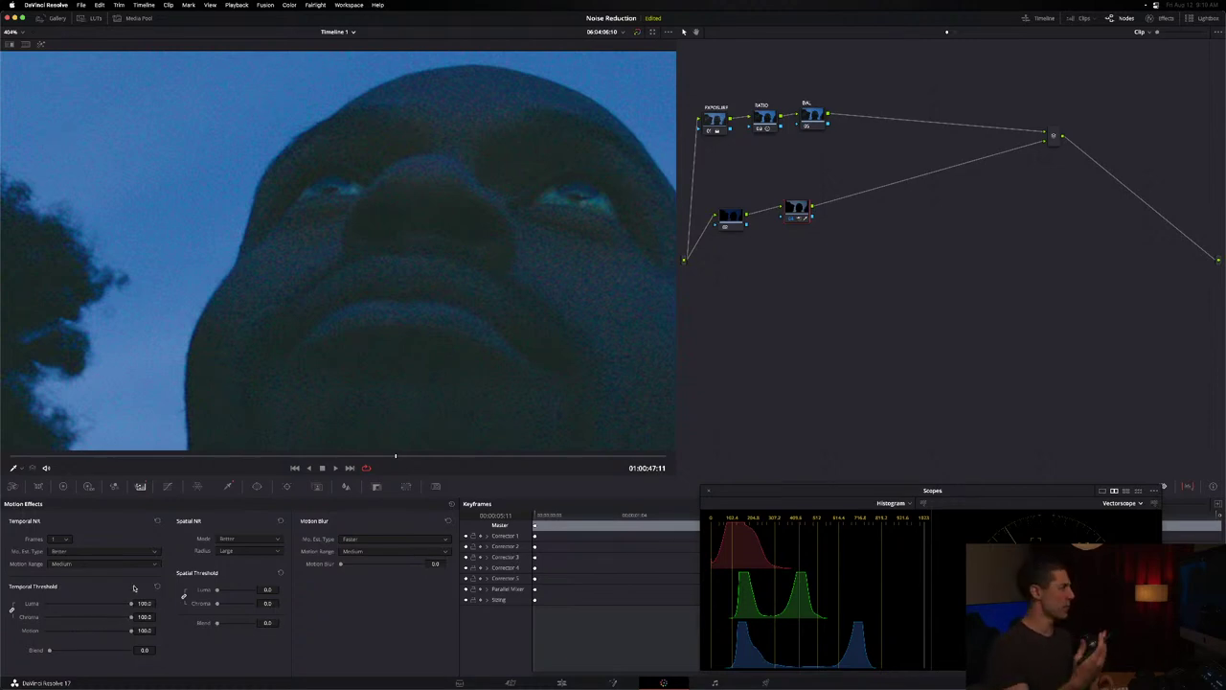
scroll(237, 436, "down", 5)
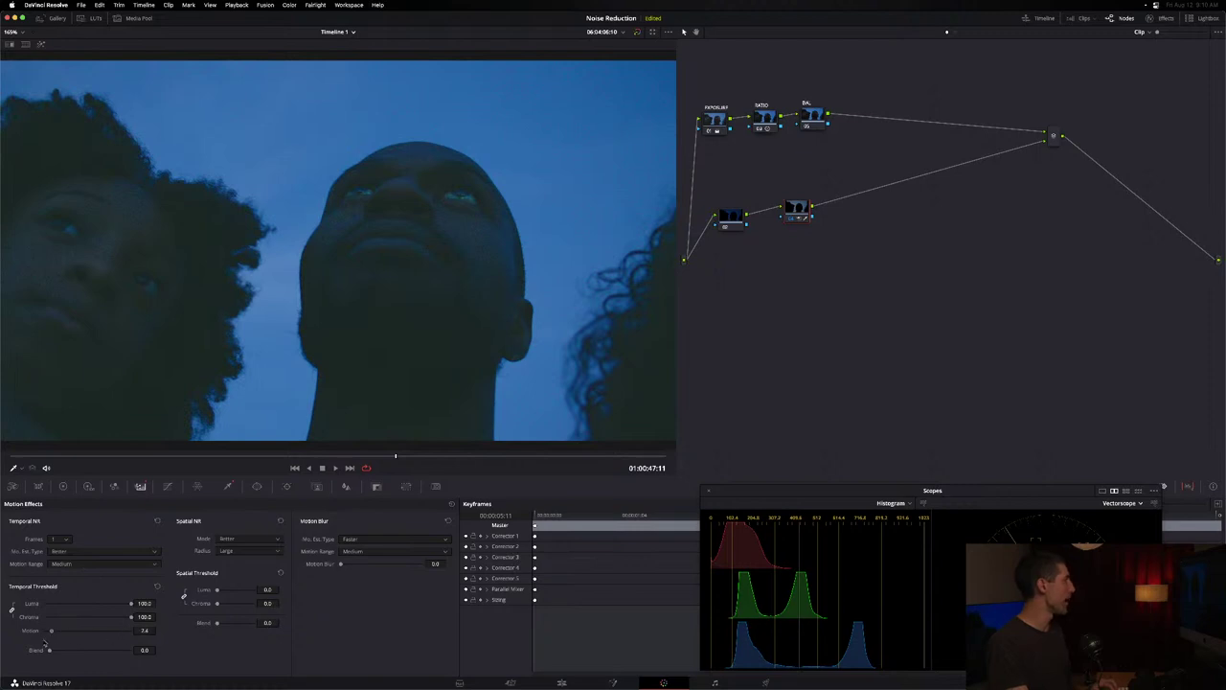
- Raise the temporal Motion threshold to 100 and reposition the second lower-branch node
left_click_drag(45, 629, 304, 617)
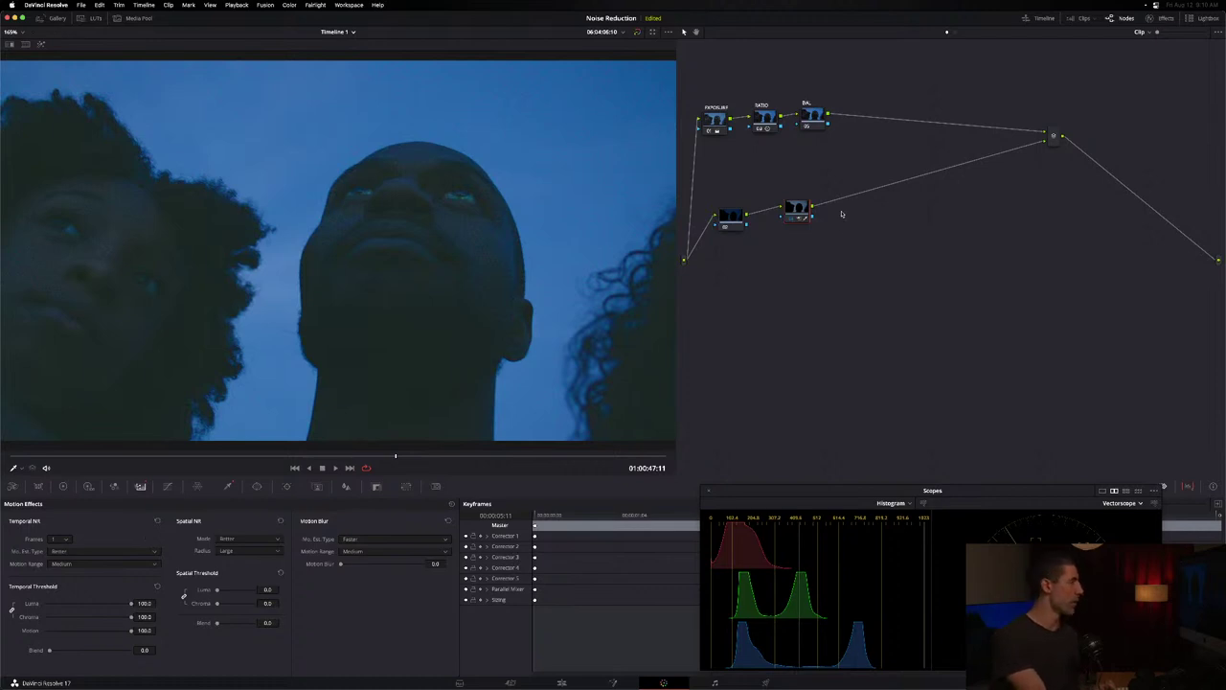
left_click_drag(802, 215, 824, 223)
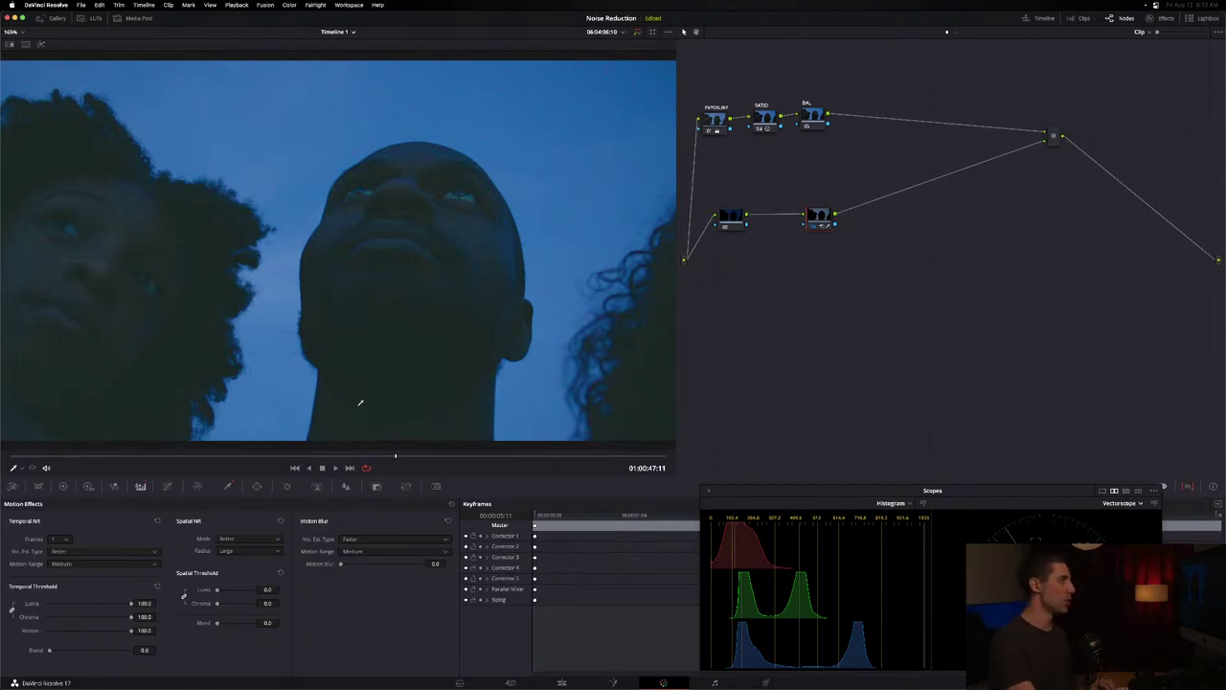
- Delete the second lower-branch node, tidy the remaining one, and move to the daylight hillside clip
key("Delete")
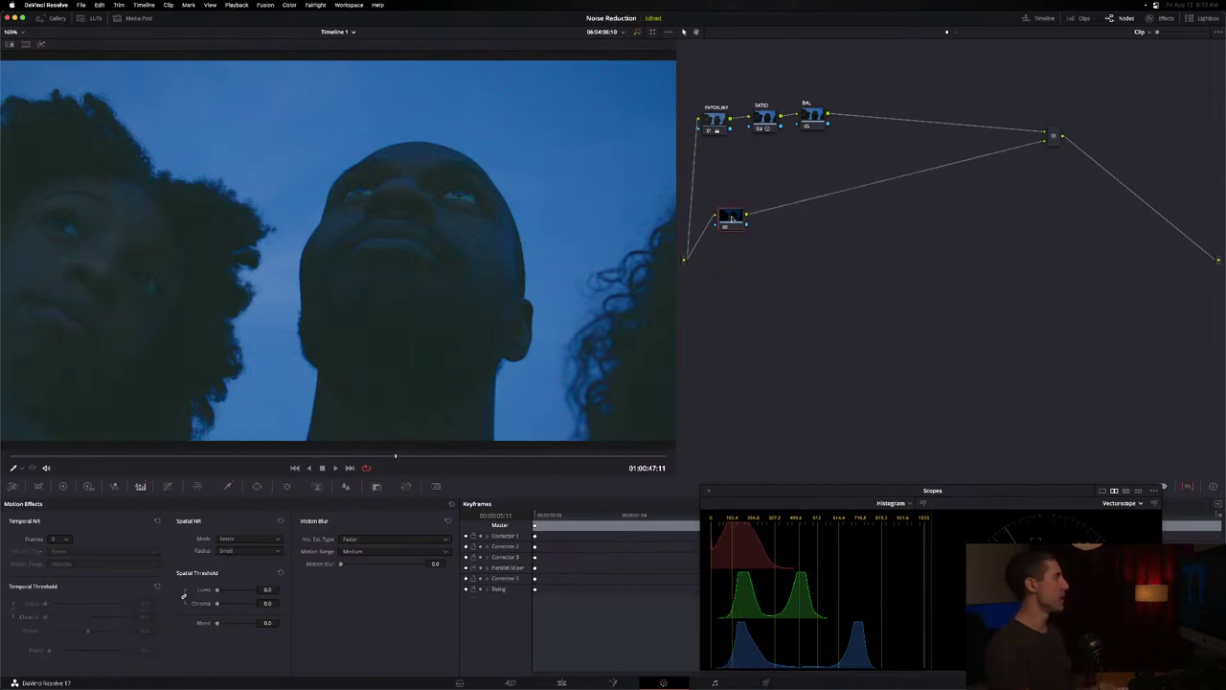
left_click_drag(732, 219, 753, 224)
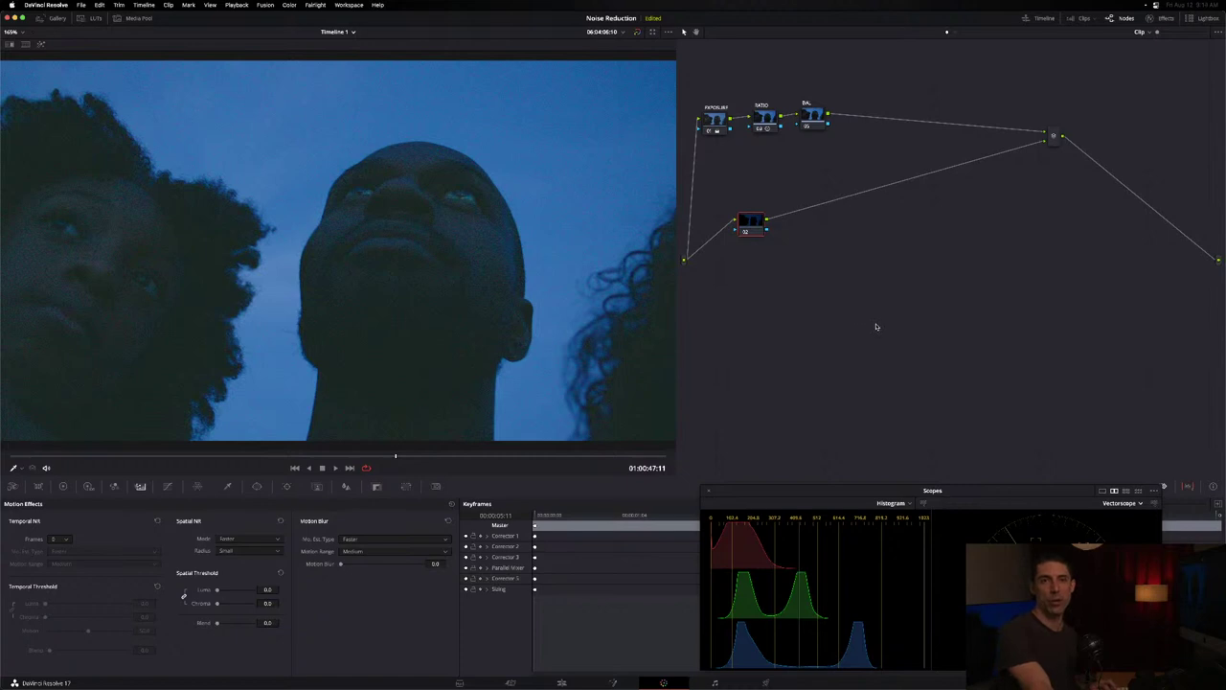
key("Up")
key("Up")
key("Up")
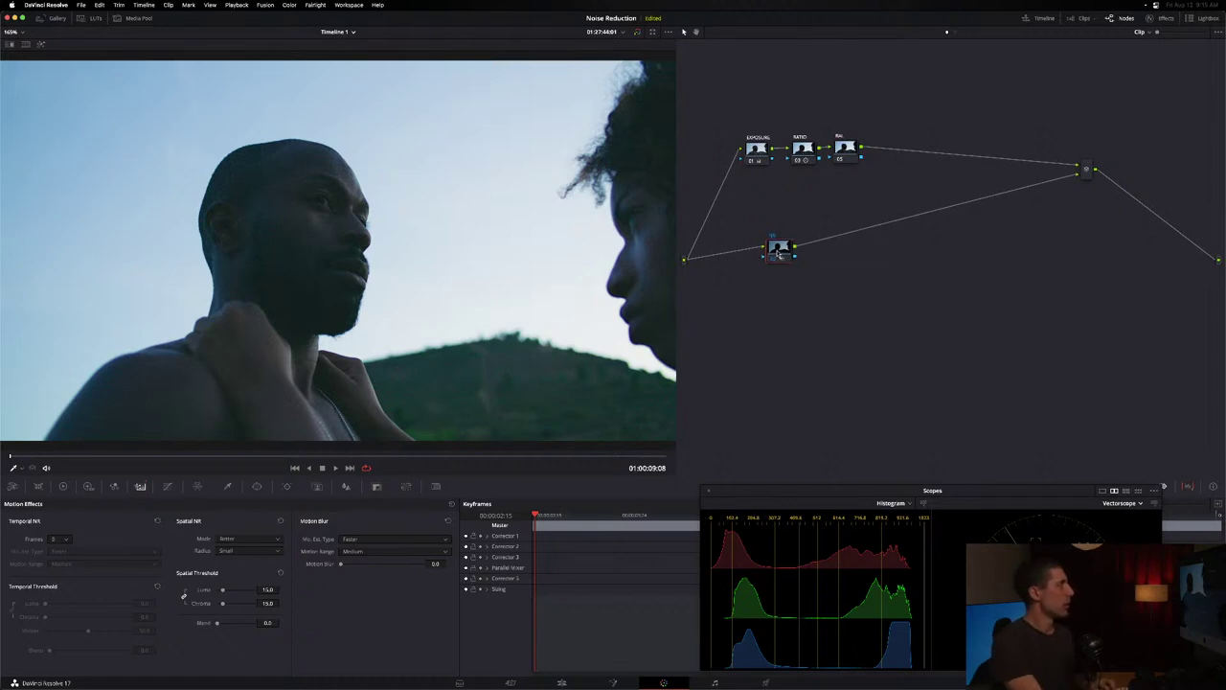
- Add a serial node after node 04 and keep the Spatial NR mode at Faster
left_click_drag(781, 246, 767, 256)
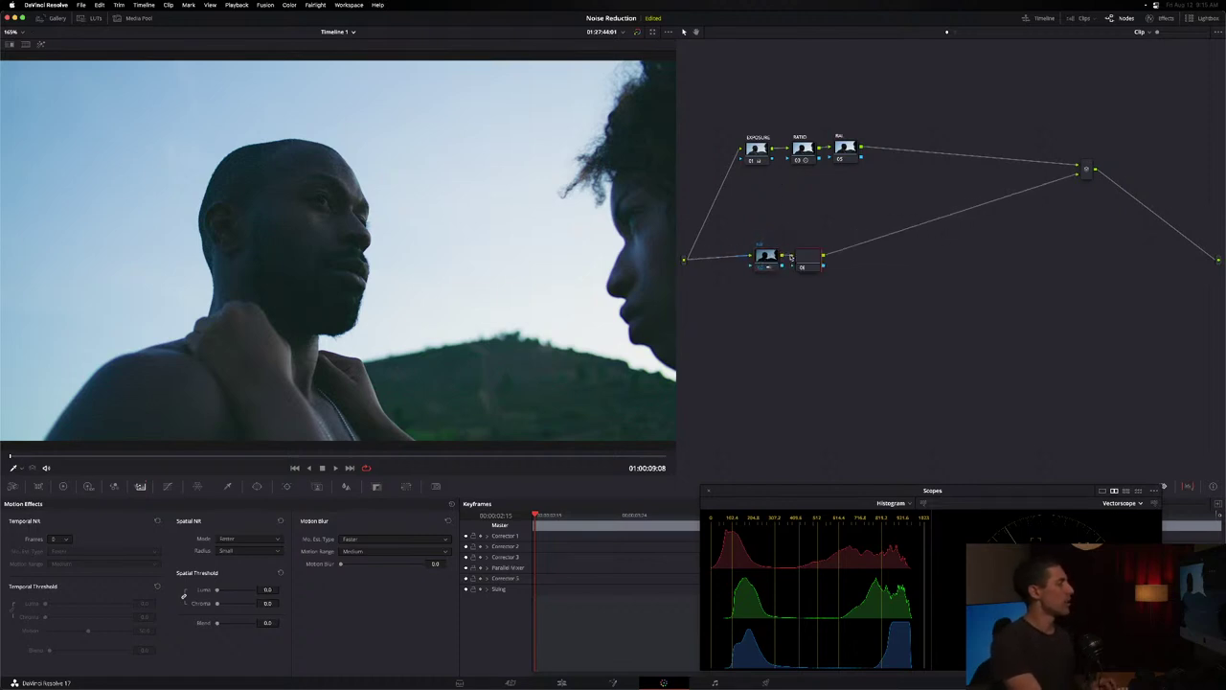
key("alt+s")
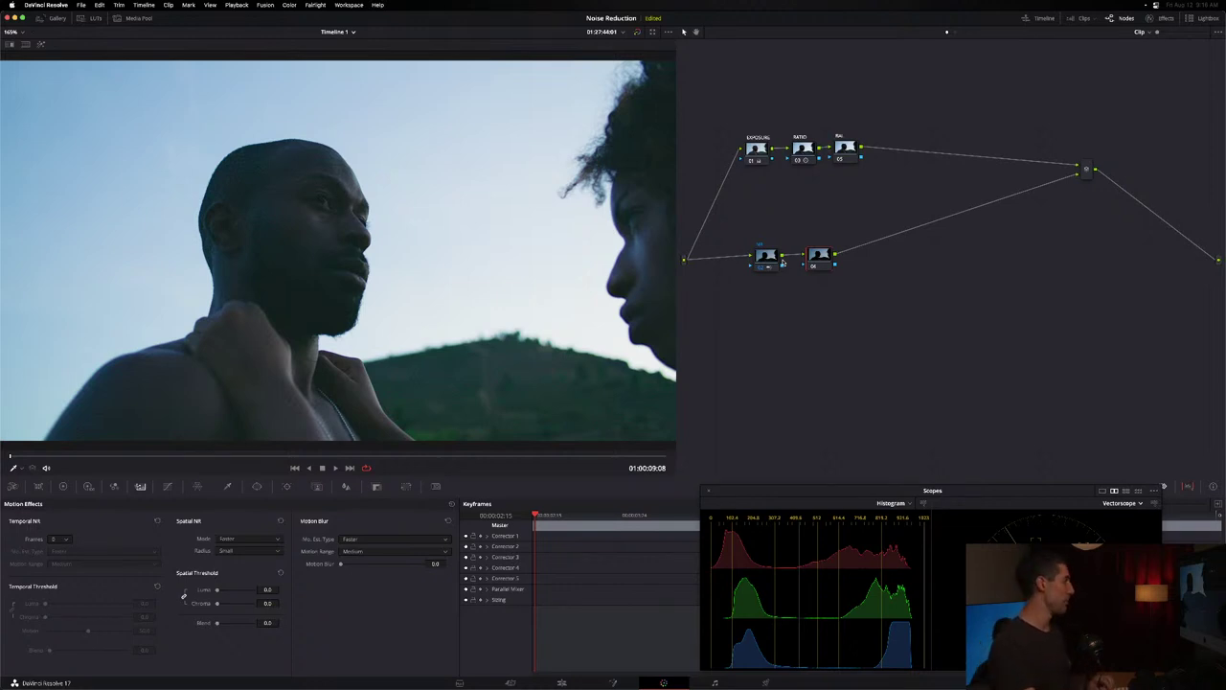
left_click(245, 538)
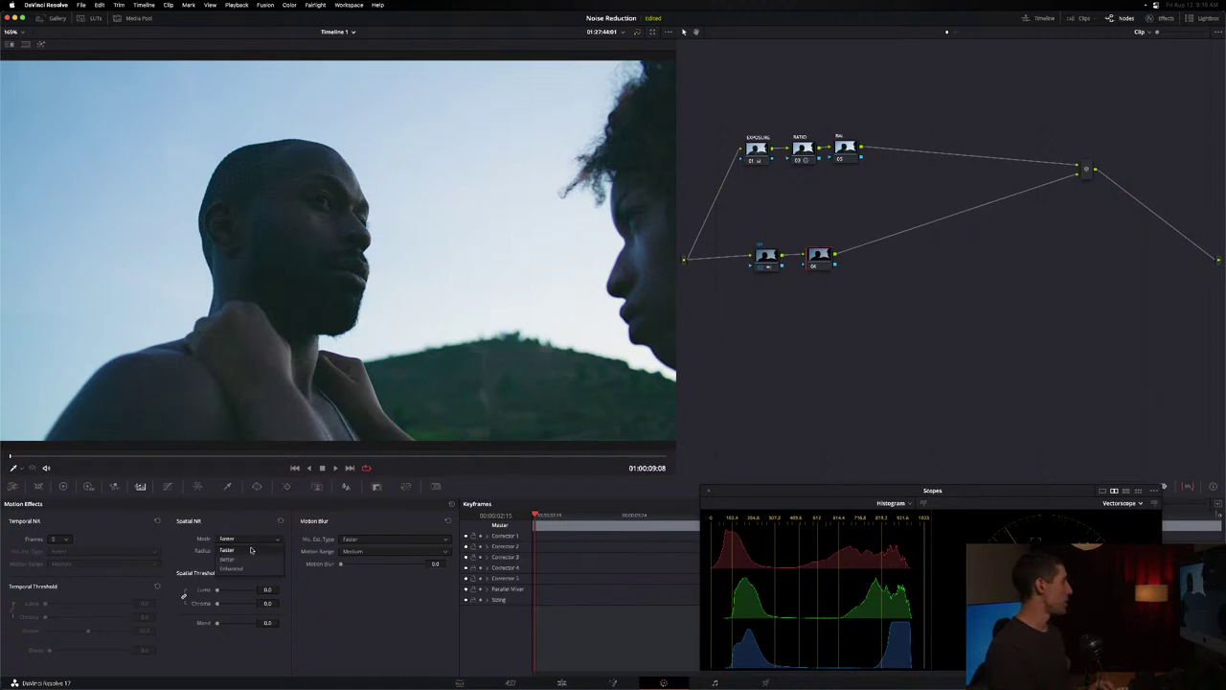
left_click(315, 596)
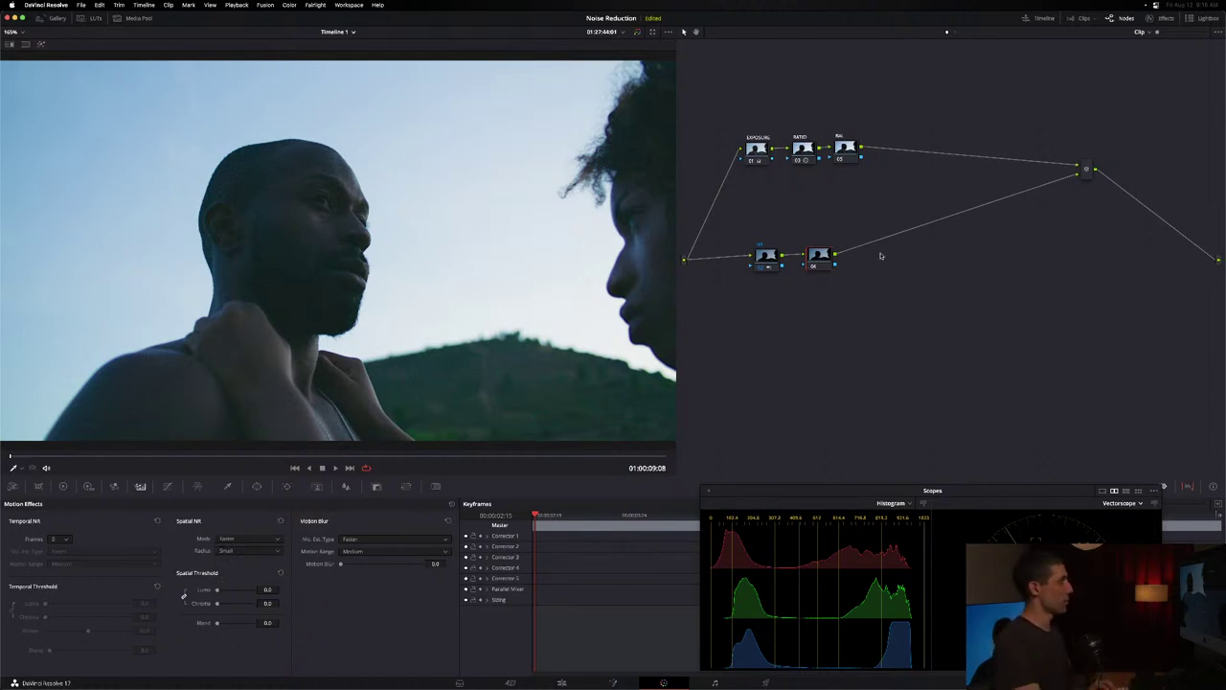
left_click_drag(819, 255, 832, 255)
- Add another serial node followed by a parallel block of nodes 09–11, select the block, and show the Gallery
key("alt+s")
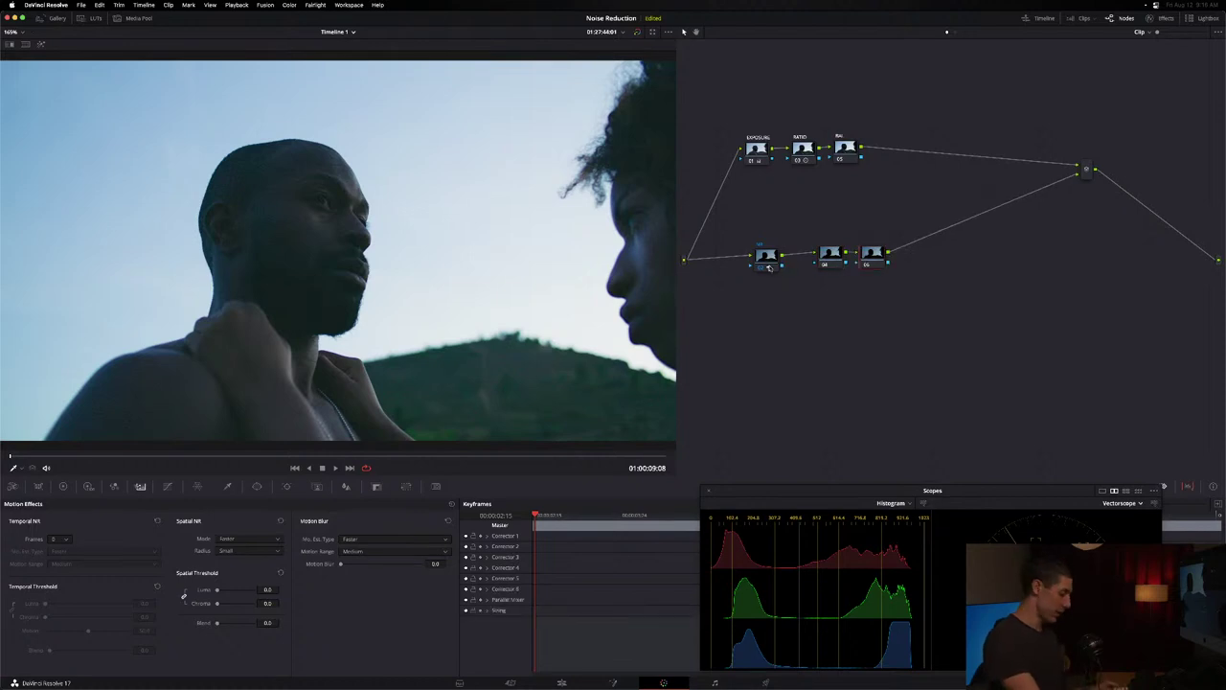
key("alt+p")
key("alt+p")
left_click(952, 295)
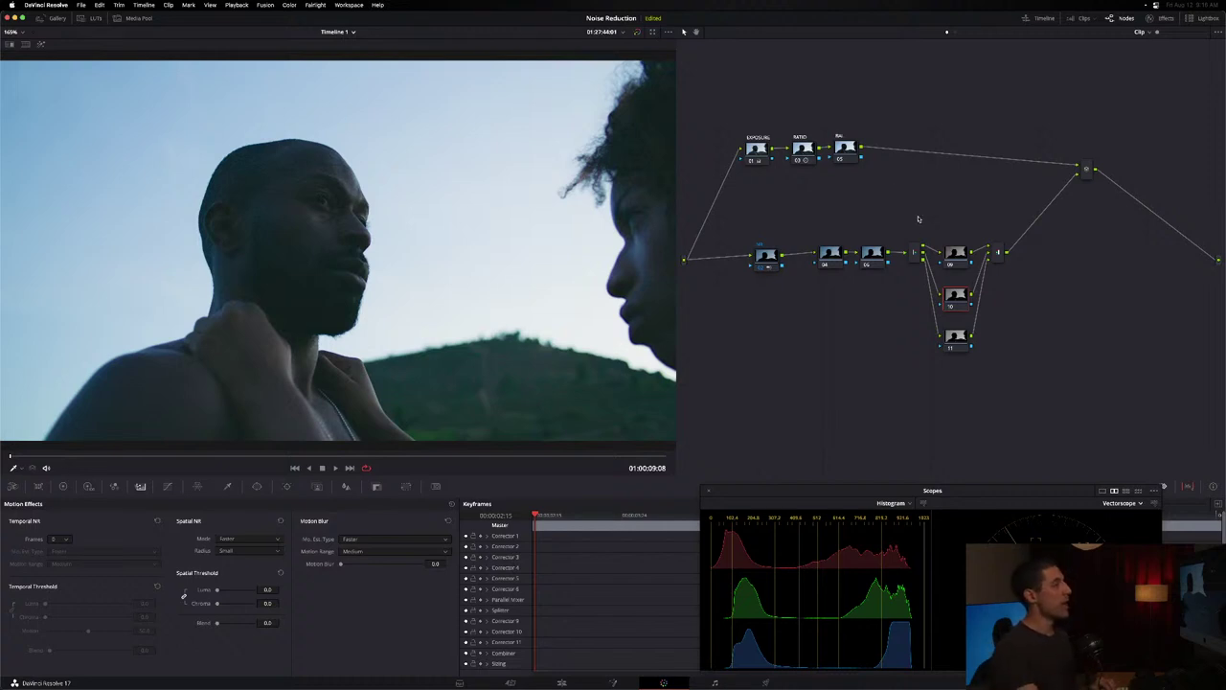
left_click_drag(917, 211, 970, 332)
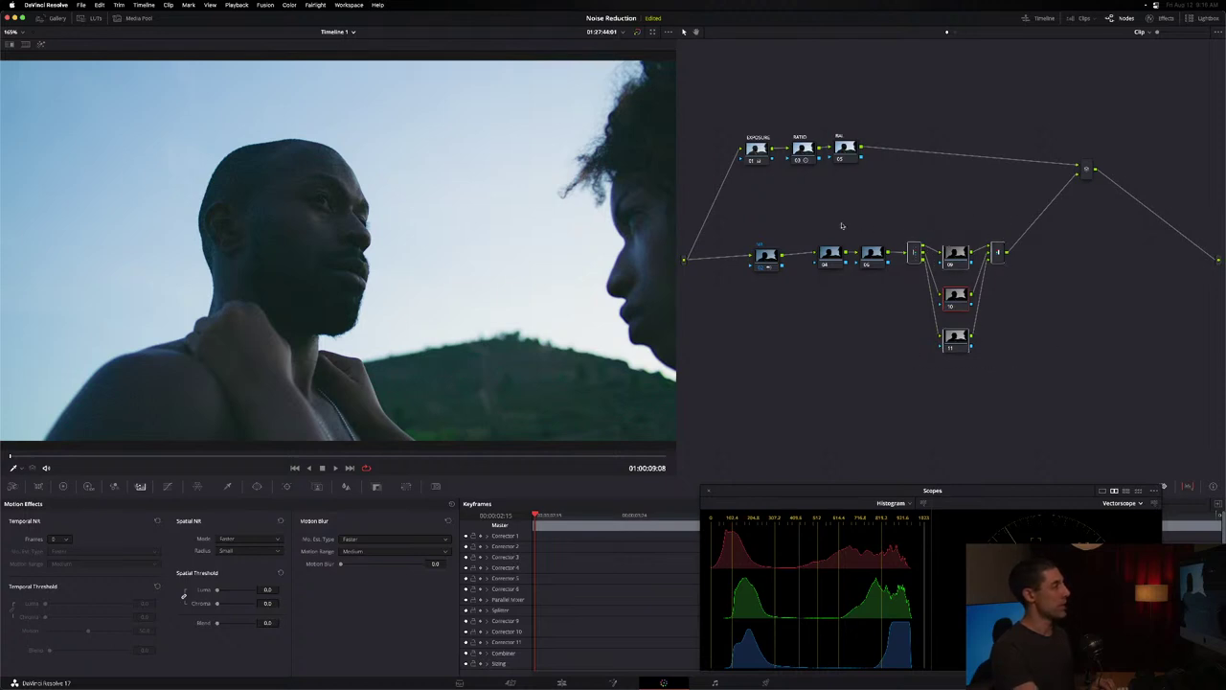
left_click(42, 19)
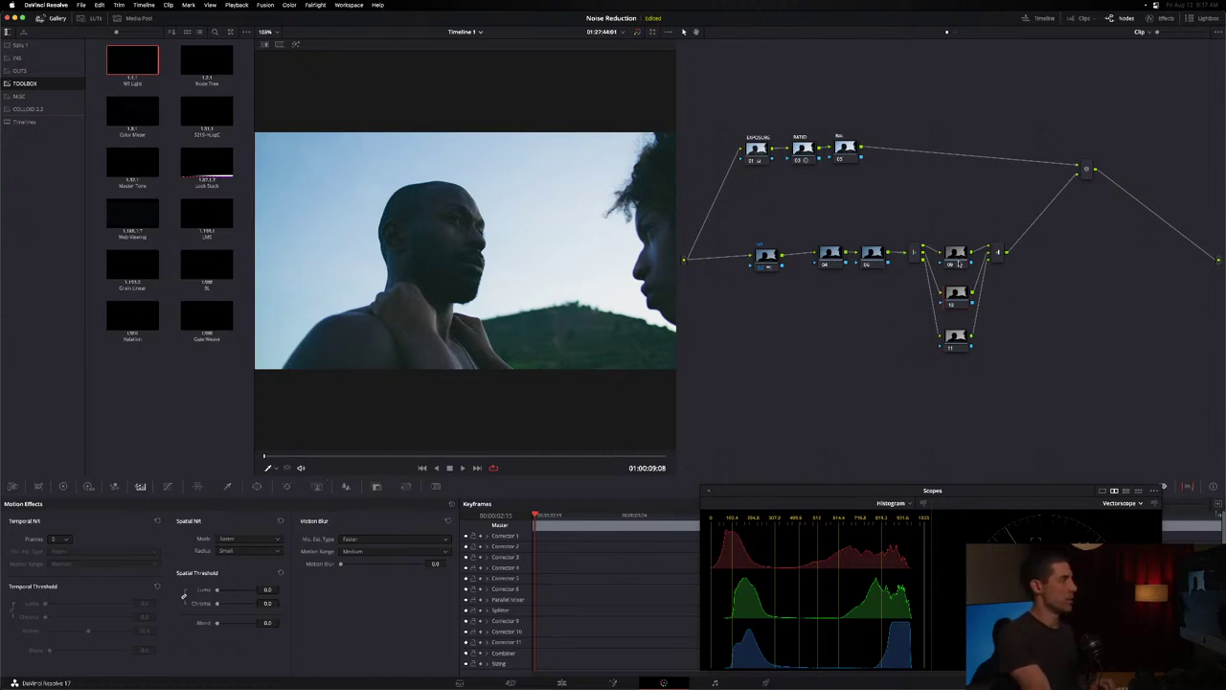
- Delete node 05 together with the splitter, nodes 09–11 and the combiner
left_click(954, 345)
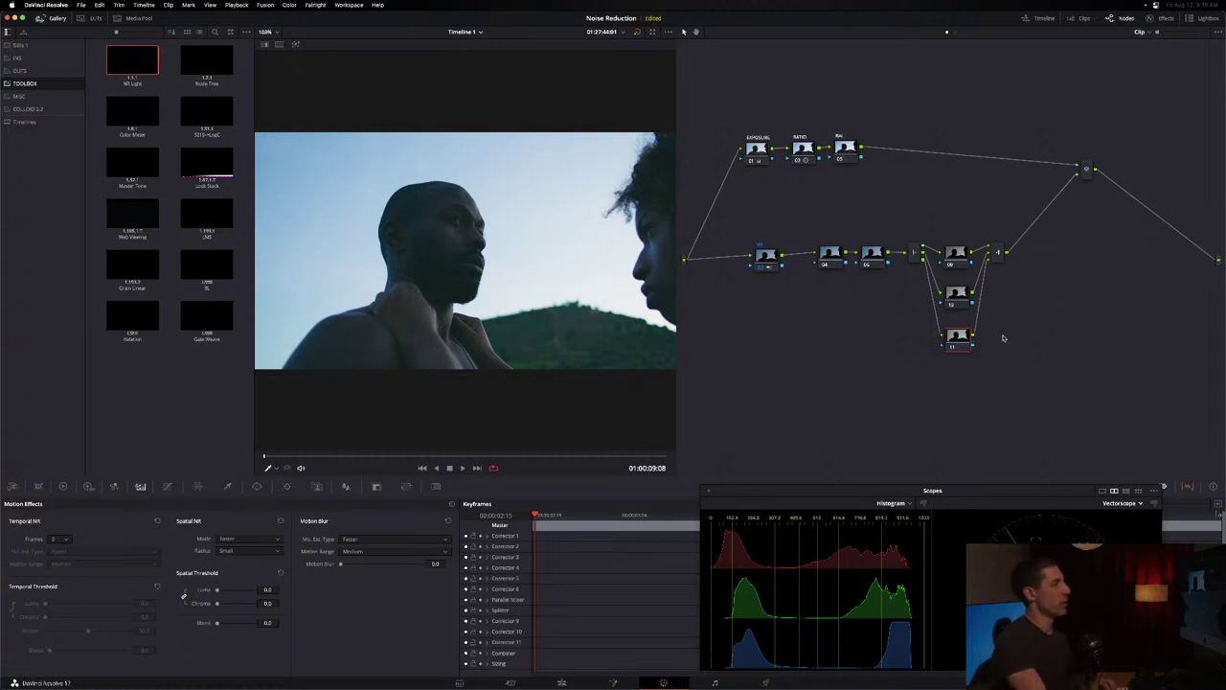
left_click_drag(1028, 368, 873, 240)
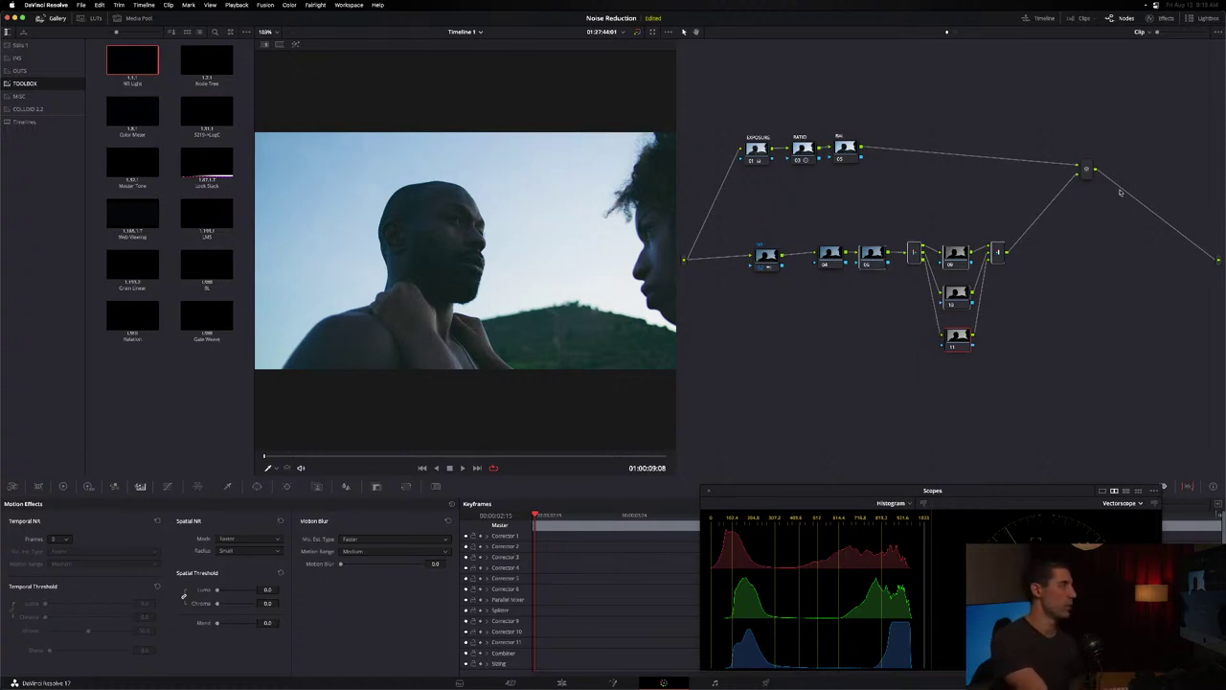
key("Delete")
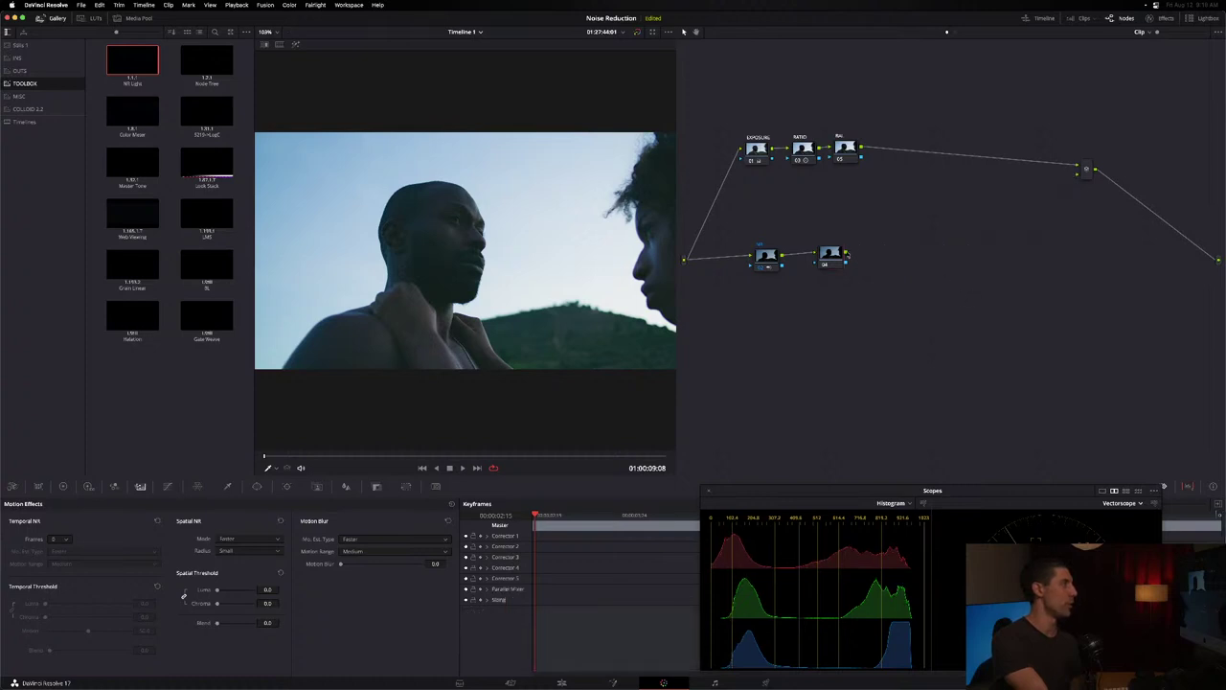
- Connect node 04's output to the Parallel Mixer input and select node 04
left_click_drag(846, 254, 1078, 170)
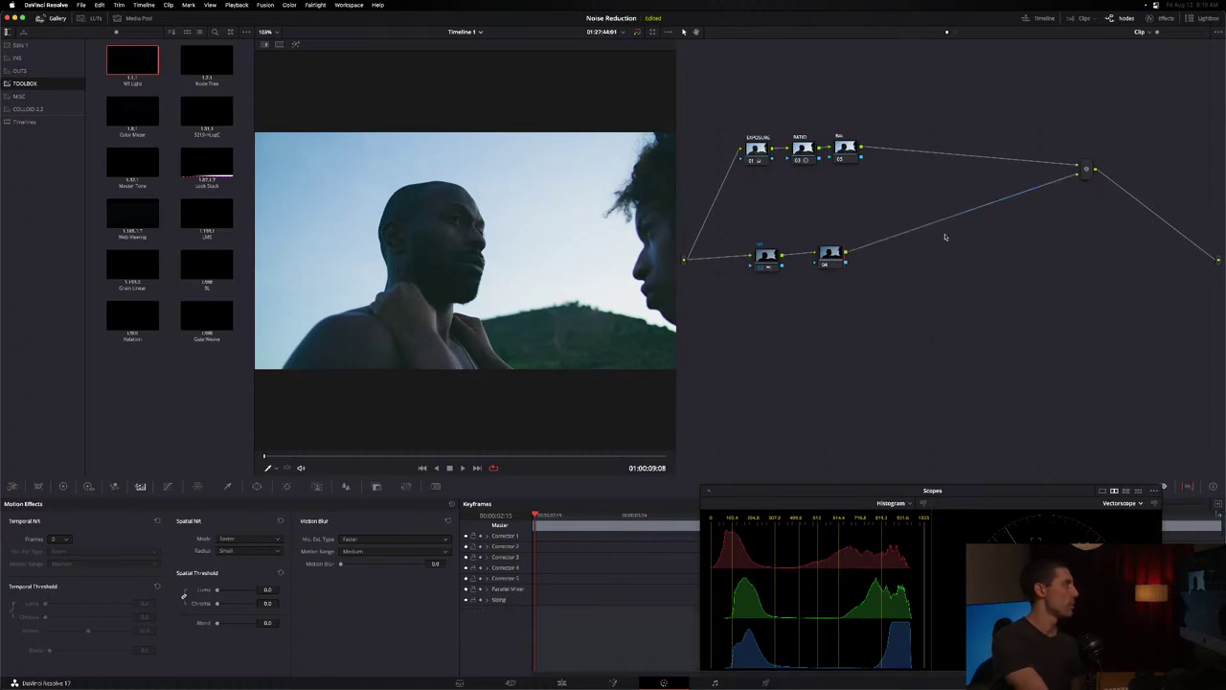
left_click_drag(834, 254, 845, 256)
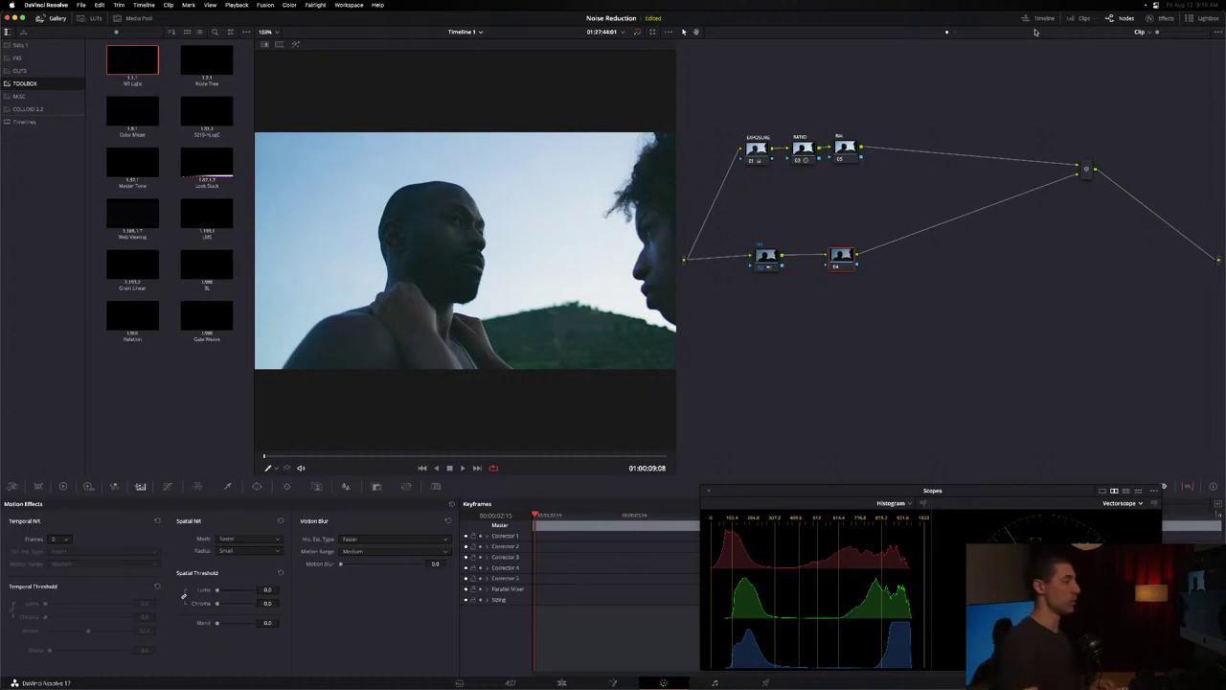
- On node 04, qualify luminance with High at 50.2 and H. Soft 2.9, then turn highlight off
left_click(227, 485)
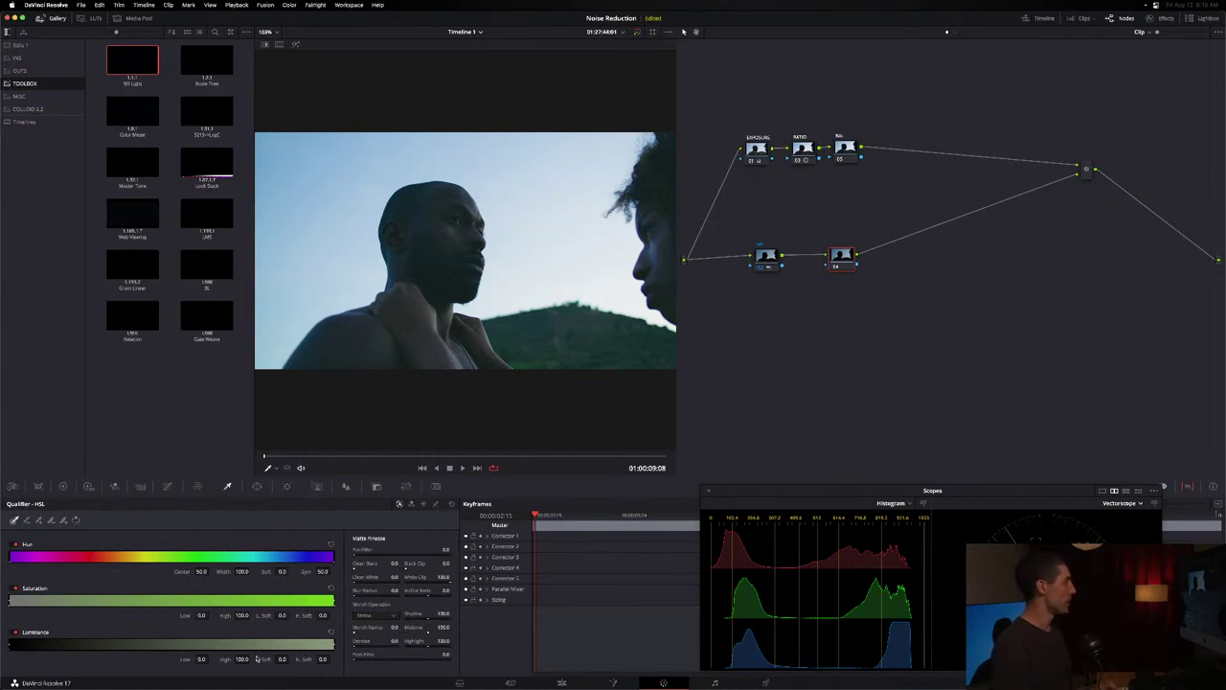
mouse_move(257, 659)
left_mouse_down()
mouse_move(213, 668)
mouse_move(245, 668)
left_mouse_up()
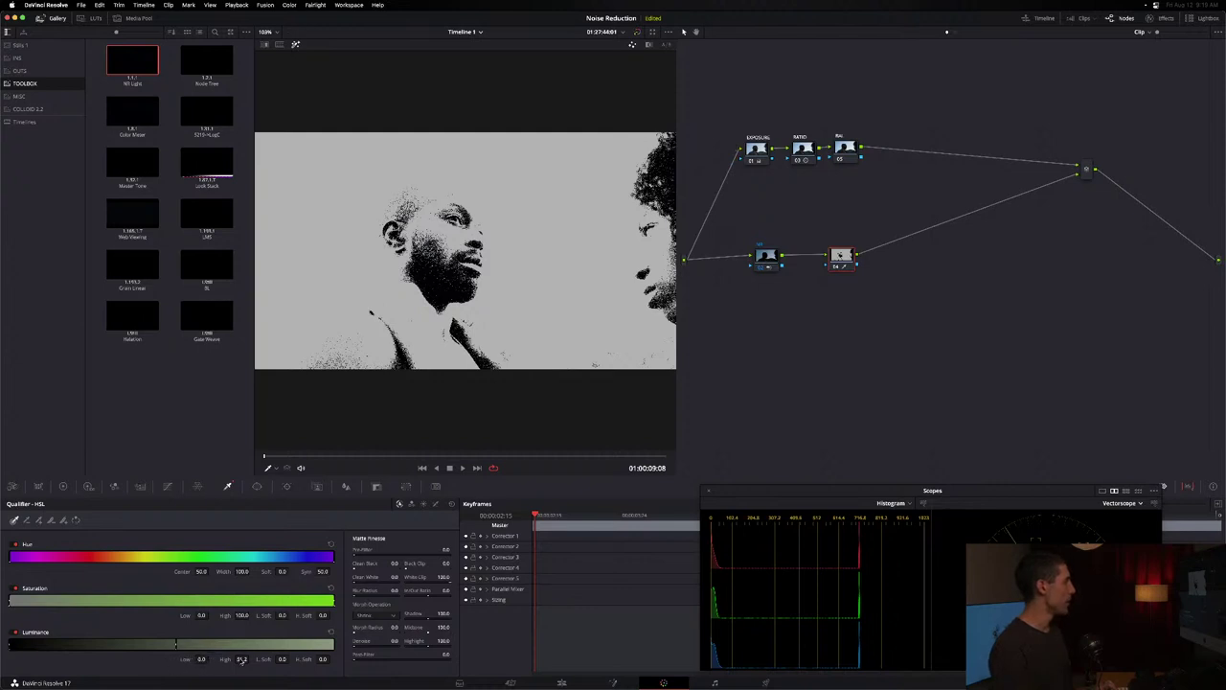
left_click_drag(242, 661, 286, 676)
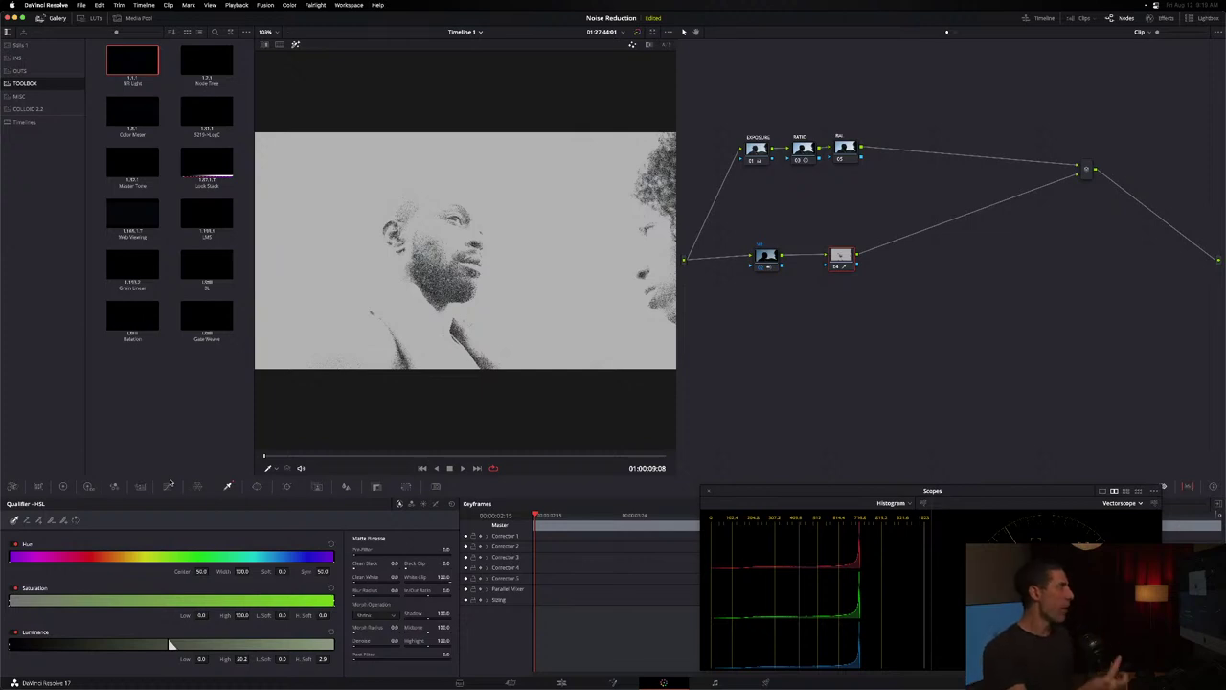
key("shift+h")
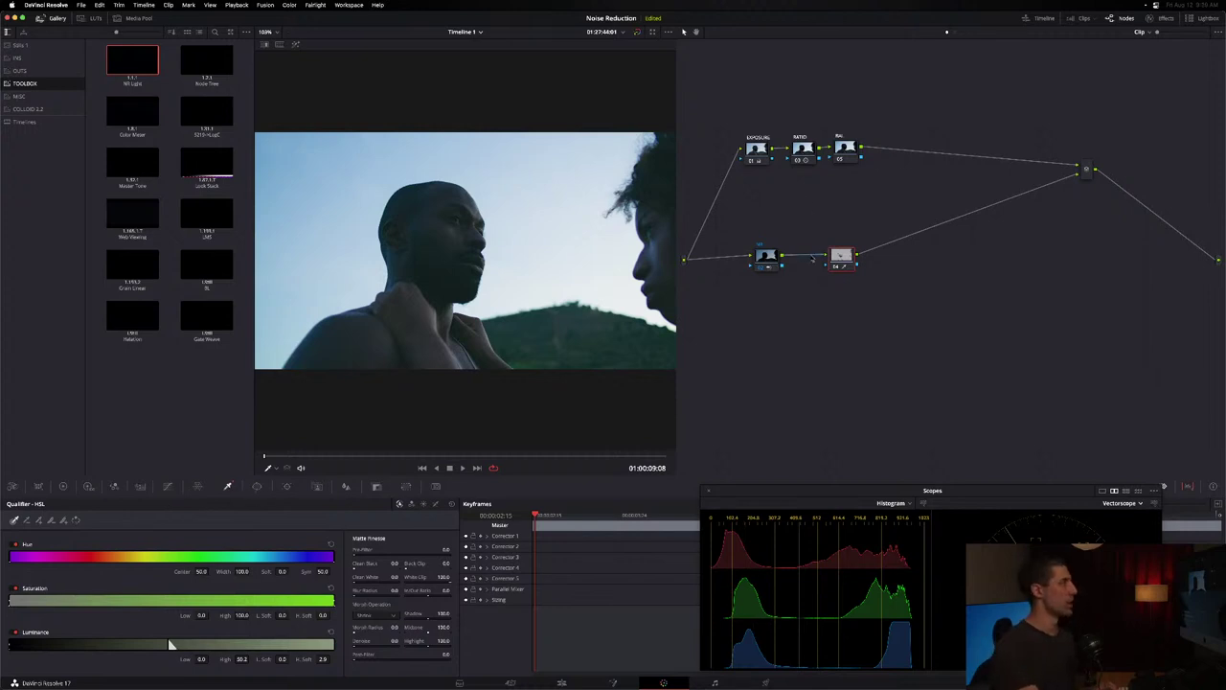
- Replace node 04 with a new serial node added after node 01
left_click_drag(831, 275, 840, 277)
key("Delete")
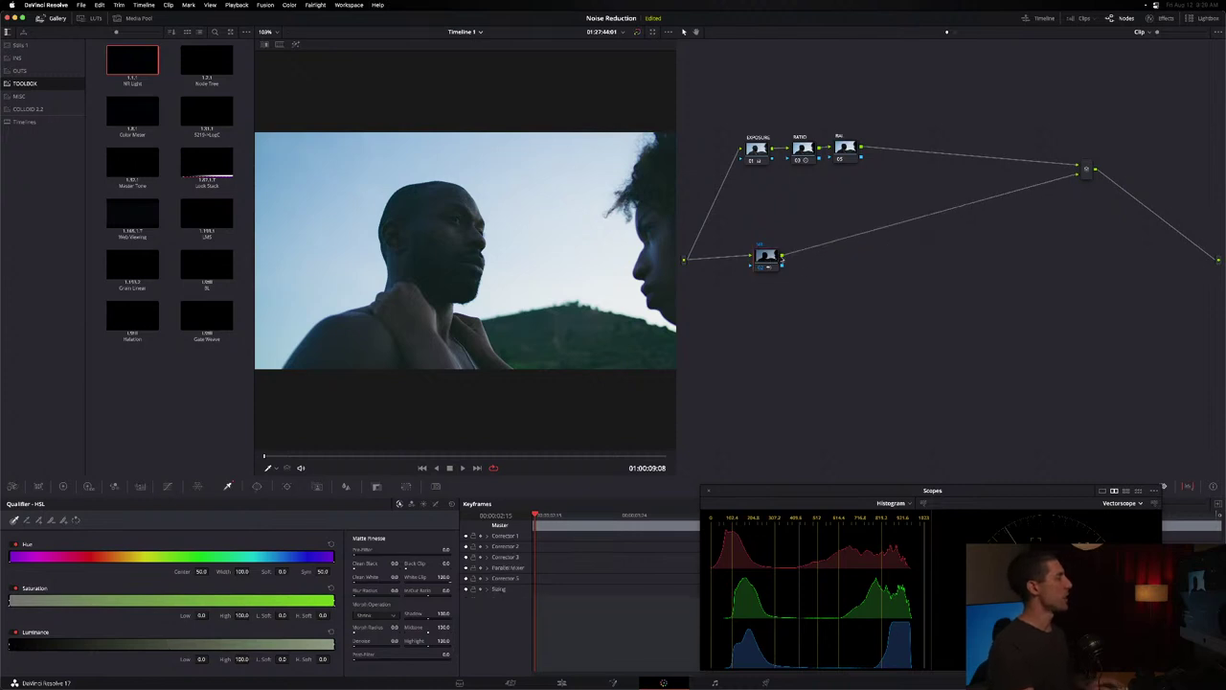
key("alt+s")
- Apply Texture Pop from the Effects Library to the second lower-branch node in Advanced mode
left_click(1161, 18)
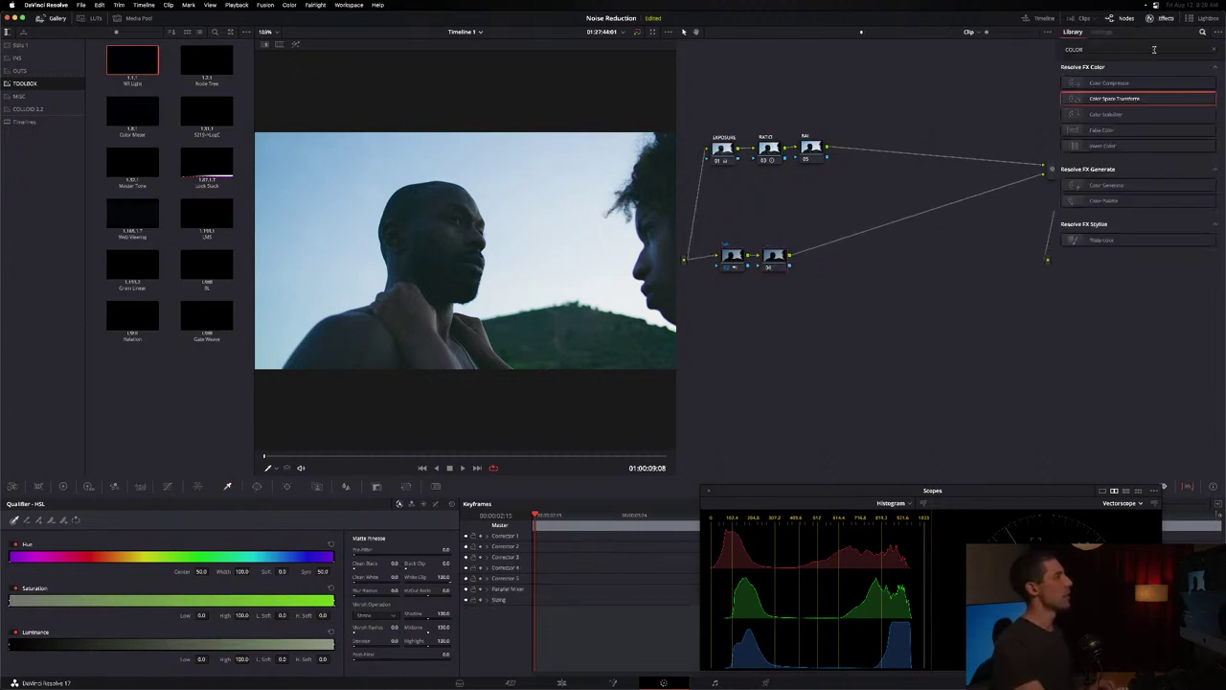
type("text")
left_click_drag(1102, 82, 778, 261)
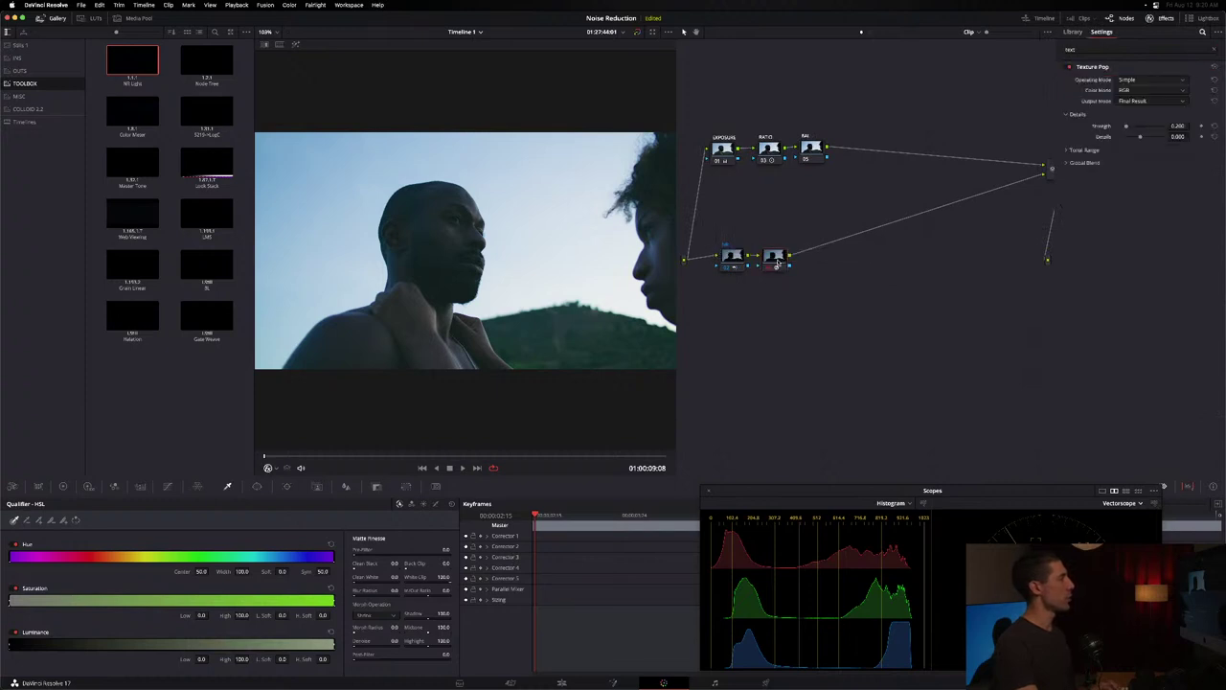
left_click(1135, 80)
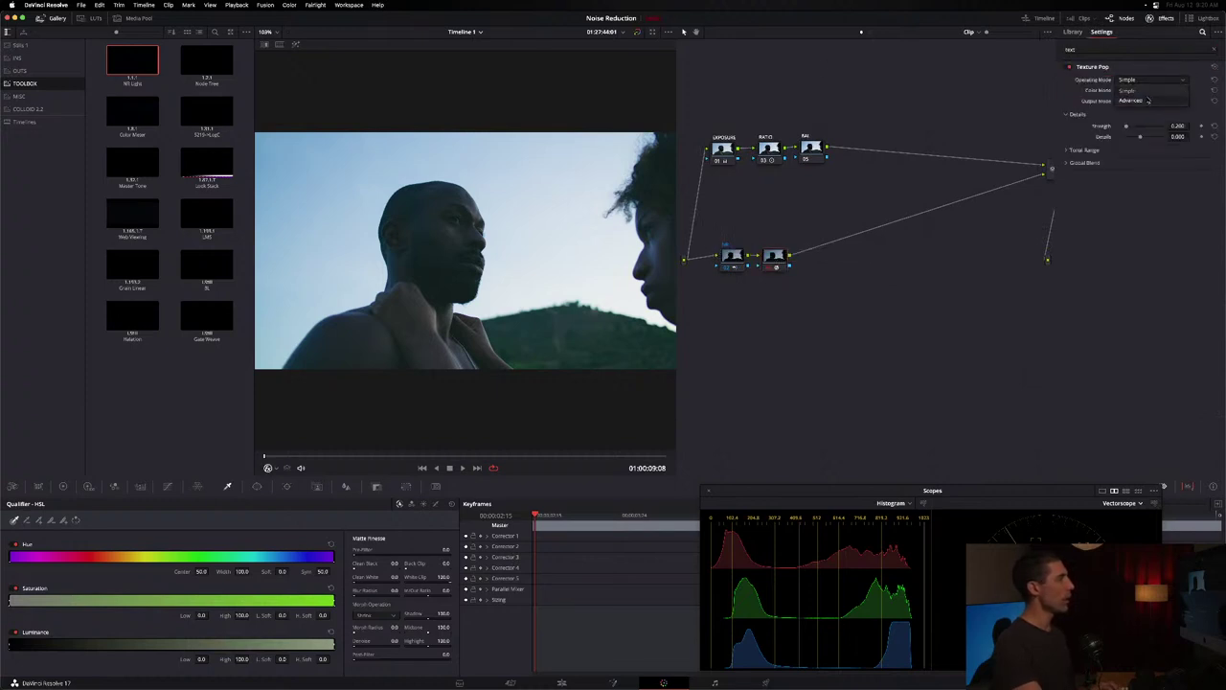
left_click(1143, 102)
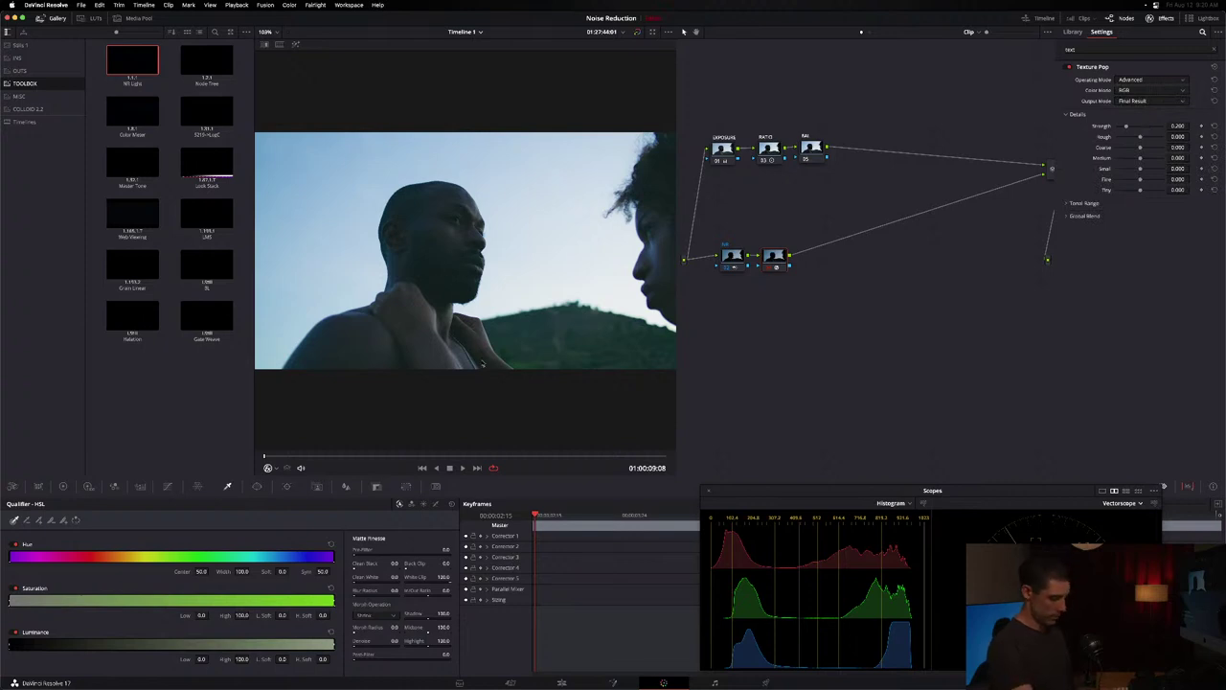
- Lower Texture Pop Strength from 1.000 to about 0.46 on the zoomed face, comparing with Ctrl+D
scroll(417, 362, "up", 6)
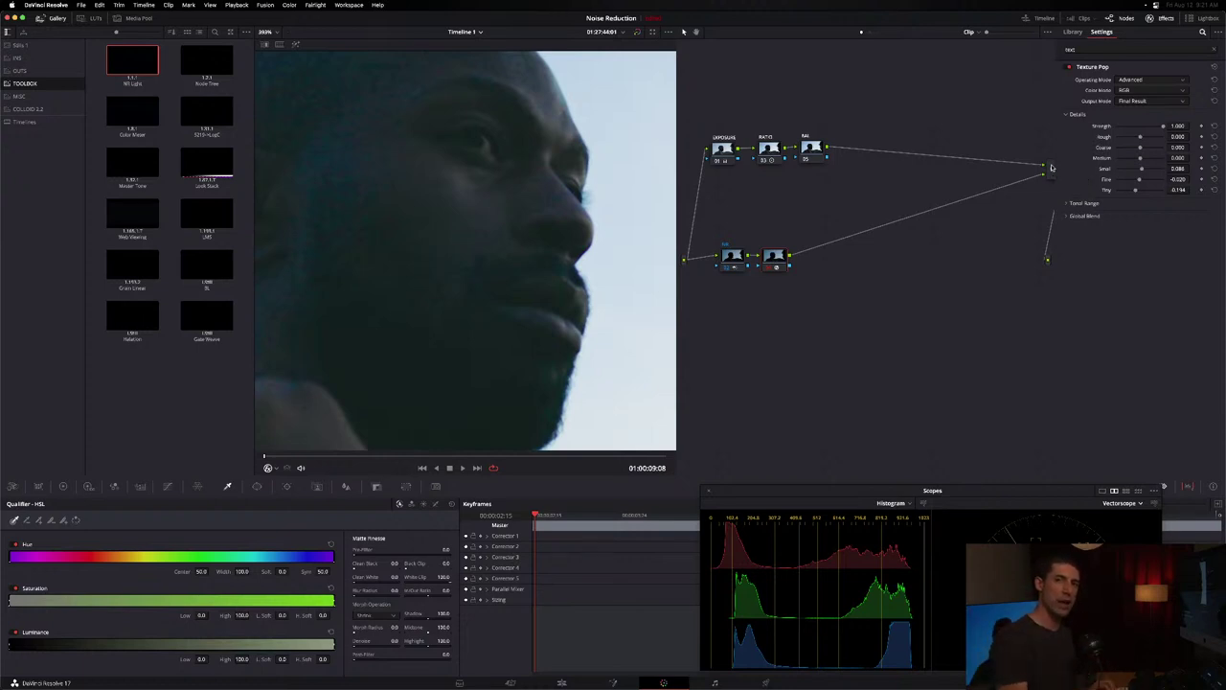
key("ctrl+d")
key("ctrl+d")
key("ctrl+d")
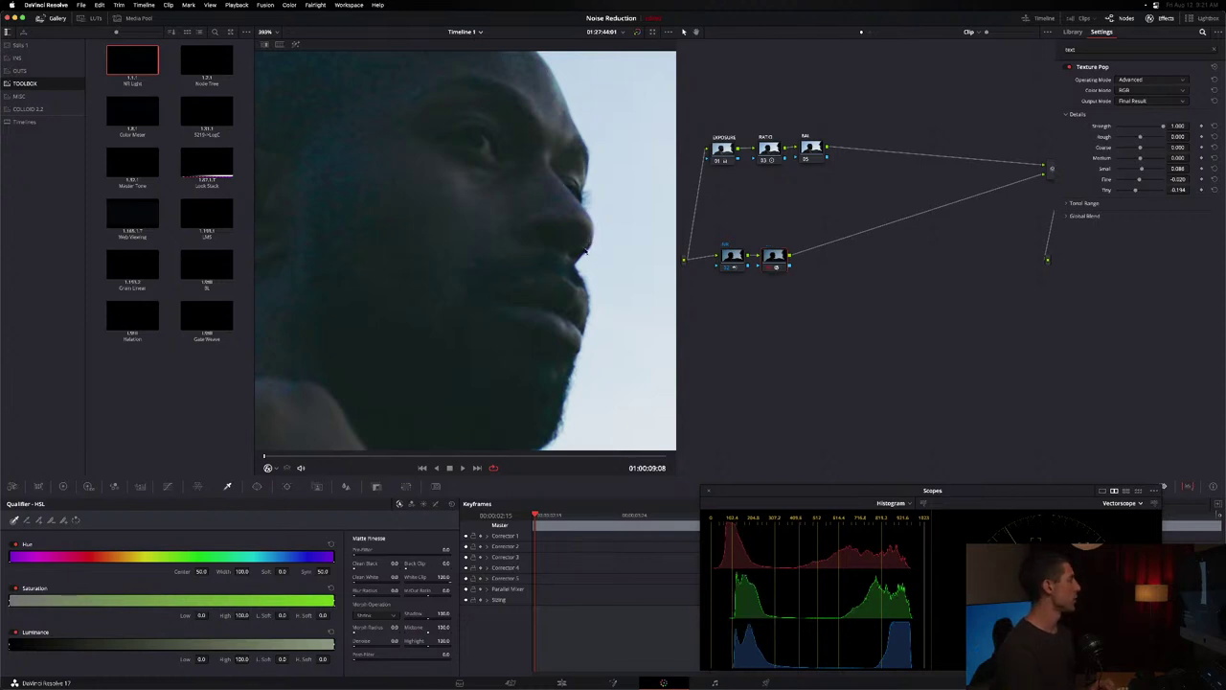
key("ctrl+d")
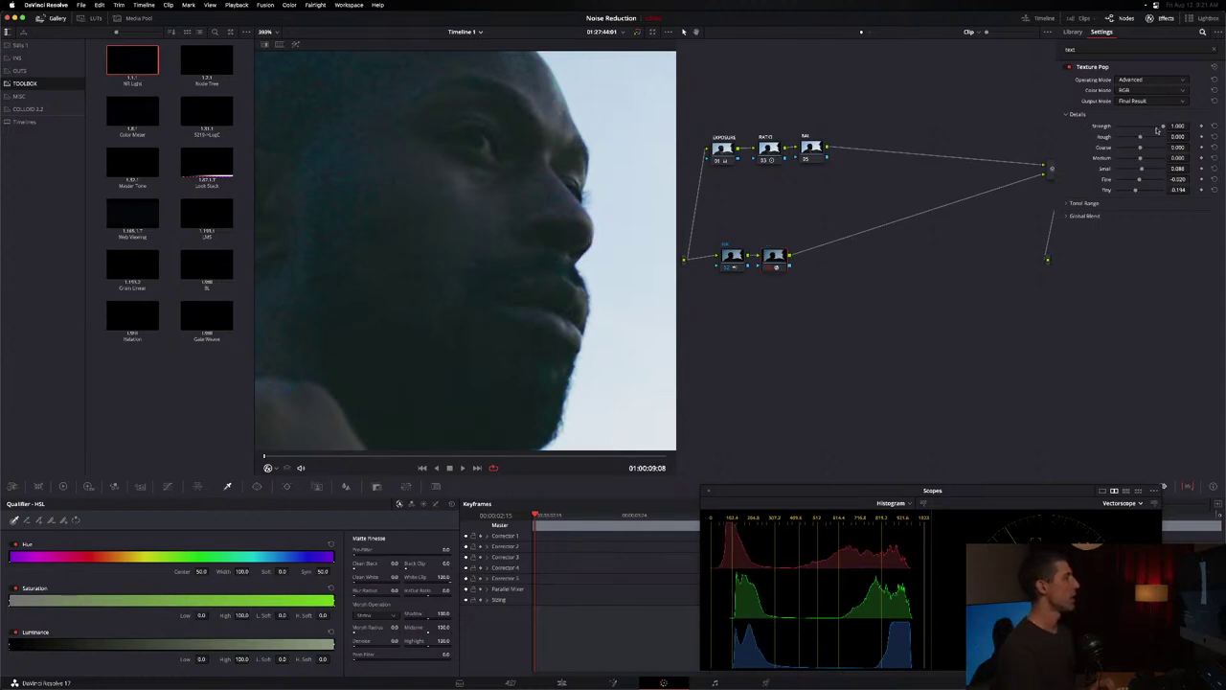
mouse_move(1163, 126)
left_mouse_down()
mouse_move(1125, 125)
mouse_move(1139, 126)
left_mouse_up()
key("ctrl+d")
key("ctrl+d")
key("ctrl+d")
key("ctrl+d")
key("ctrl+d")
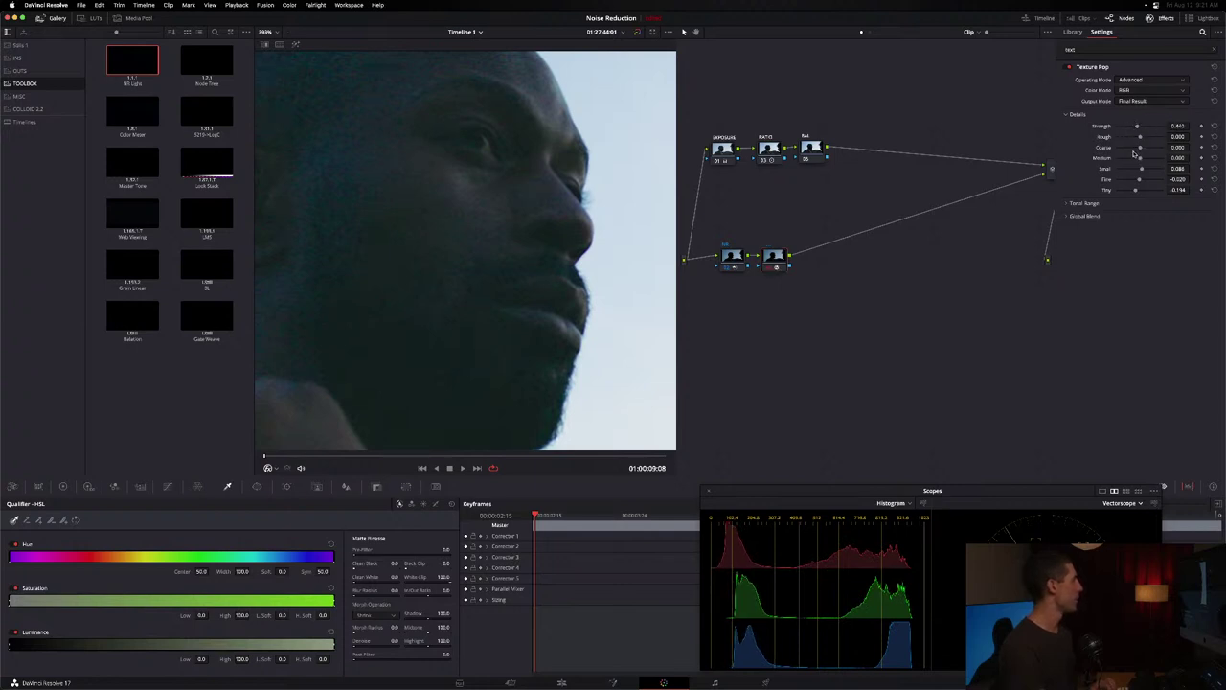
key("ctrl+d")
key("ctrl+d")
key("ctrl+d")
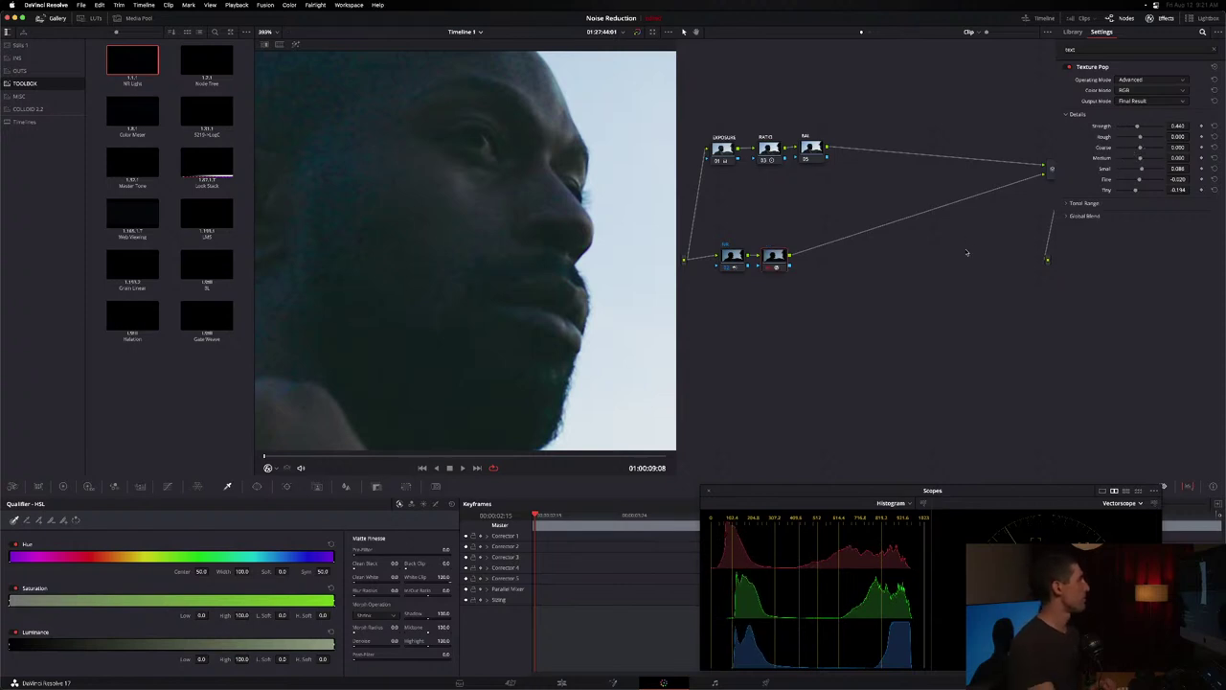
key("ctrl+d")
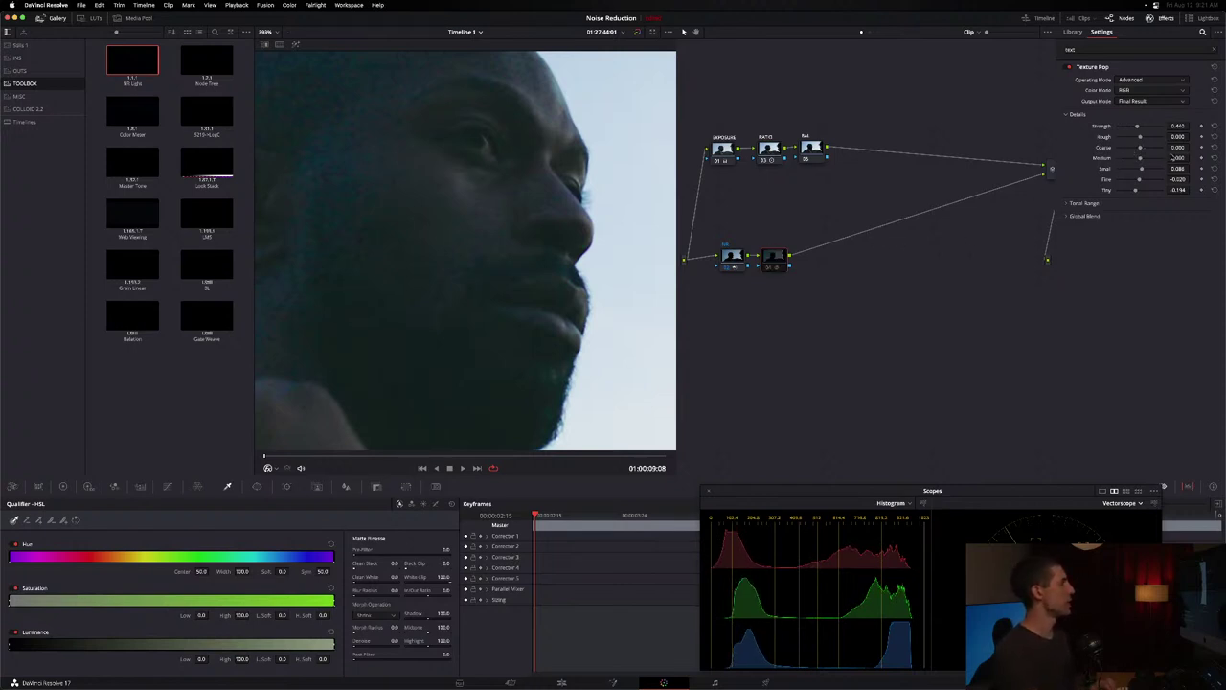
key("ctrl+d")
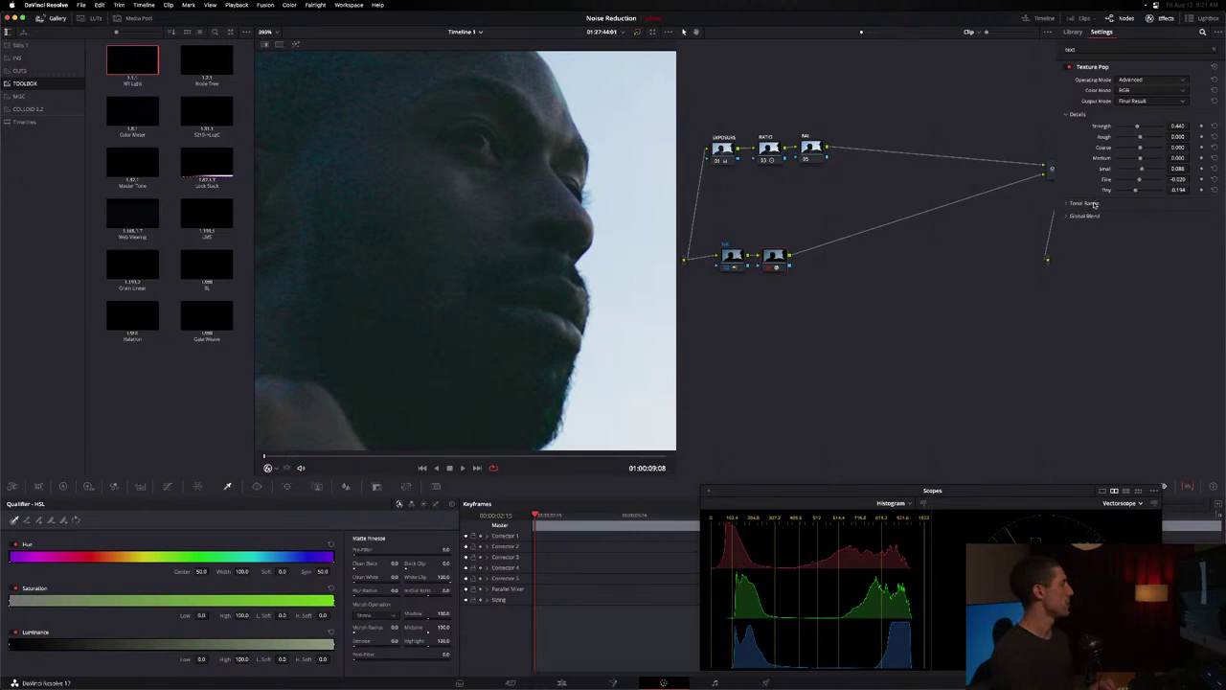
- Lower Tonal Range Midtones to 0.596 and Highlights to 0.908, compare bypass, and shift the node right
left_click(1093, 204)
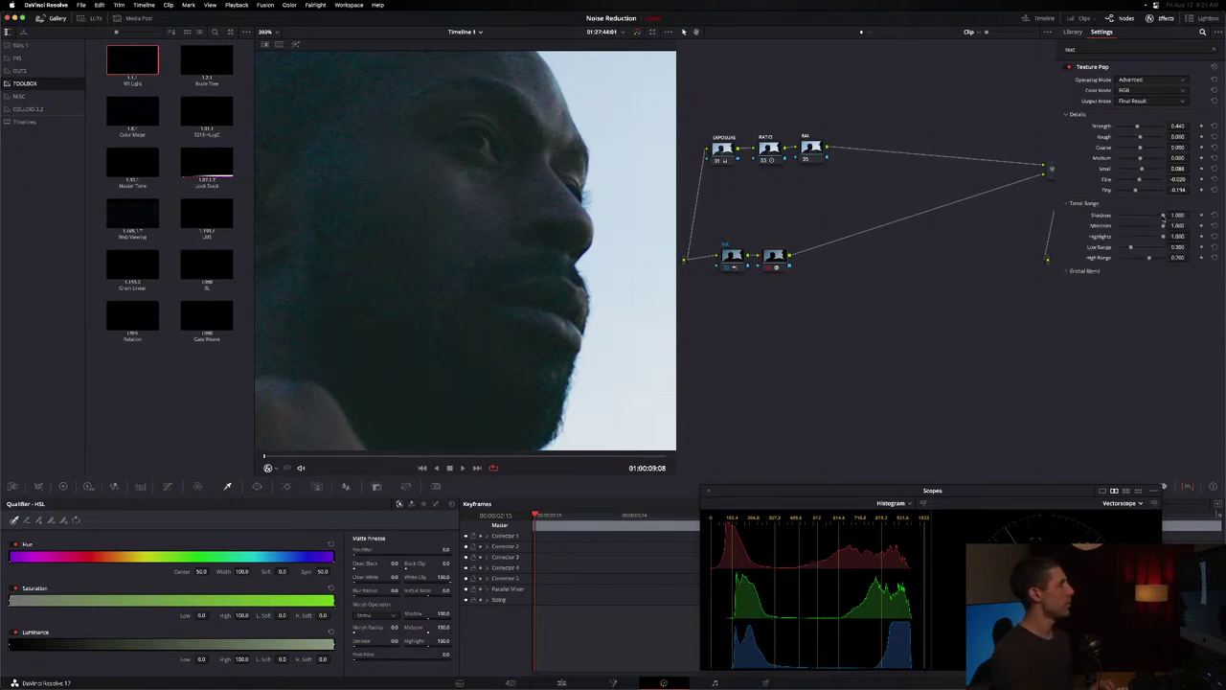
left_click_drag(1163, 235, 1178, 236)
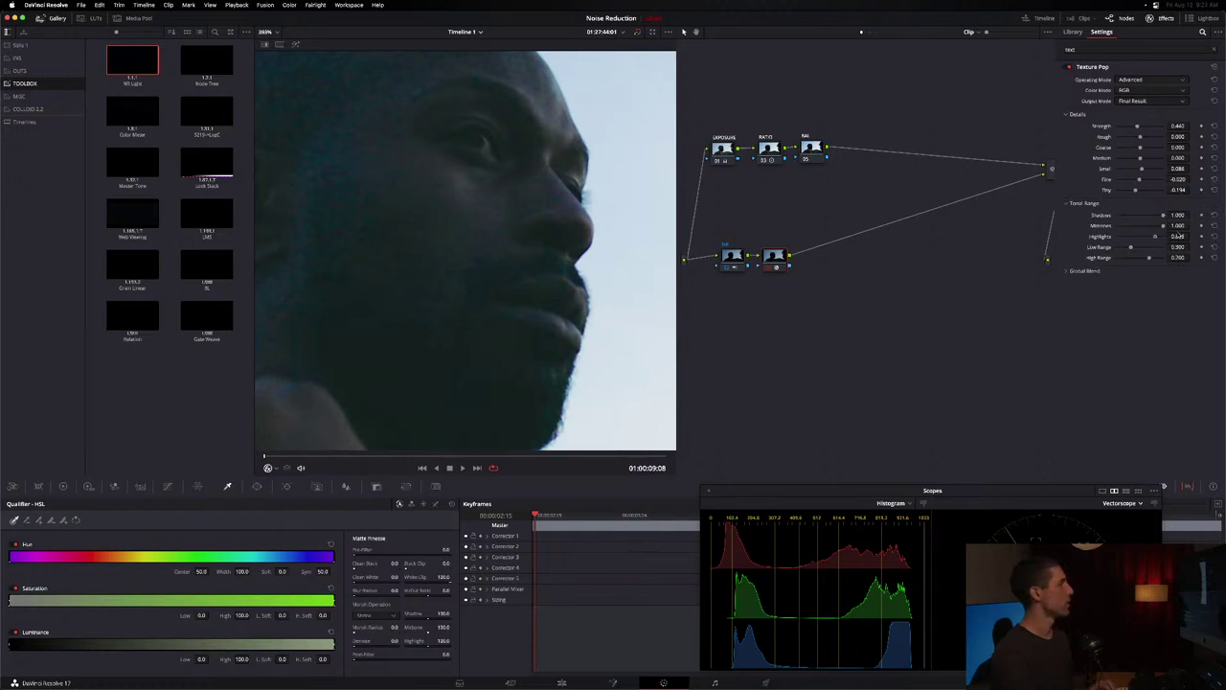
double_click(1092, 226)
mouse_move(1160, 217)
left_mouse_down()
mouse_move(1078, 220)
mouse_move(1178, 215)
mouse_move(1123, 226)
mouse_move(1140, 226)
mouse_move(1127, 237)
mouse_move(1160, 238)
left_mouse_up()
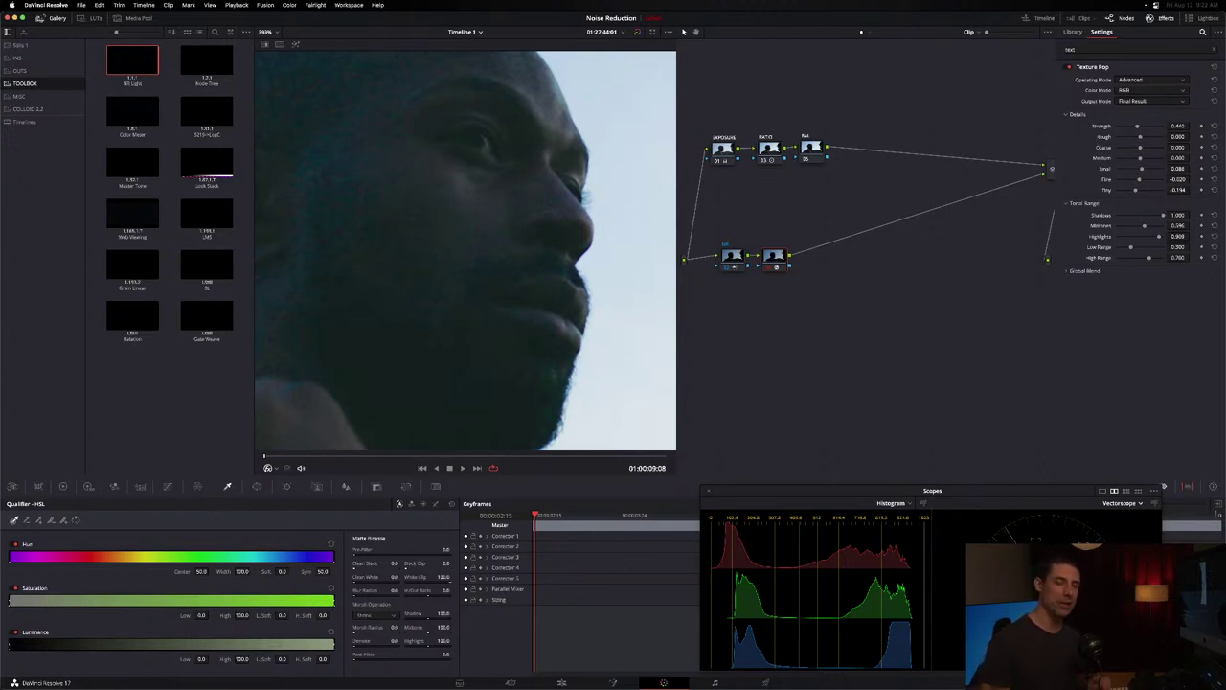
key("shift+d")
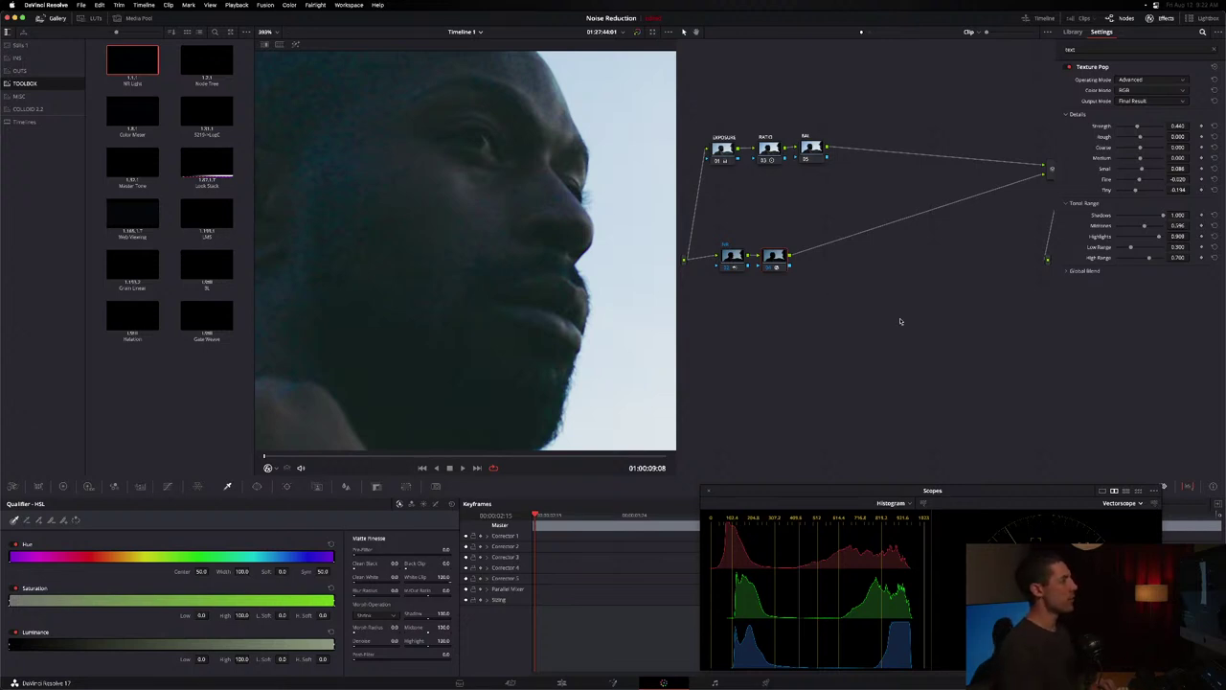
left_click_drag(772, 255, 861, 260)
- Hide the Effects panel and delete both lower-branch nodes
left_click(1161, 18)
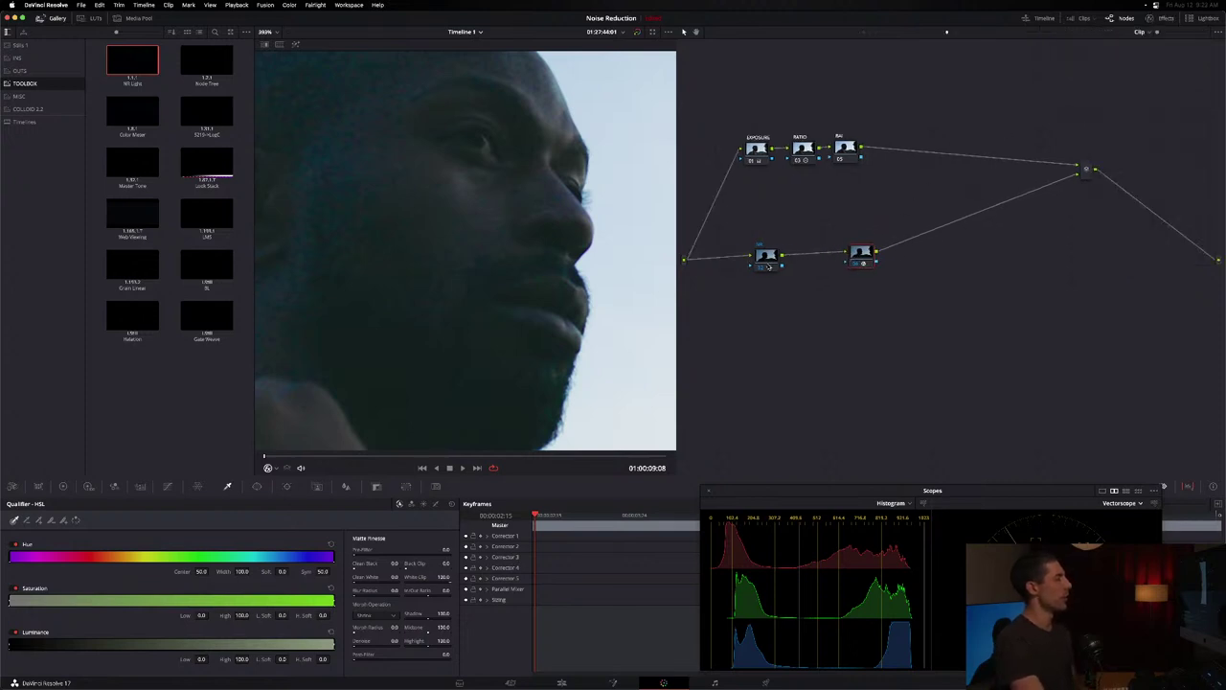
key("Delete")
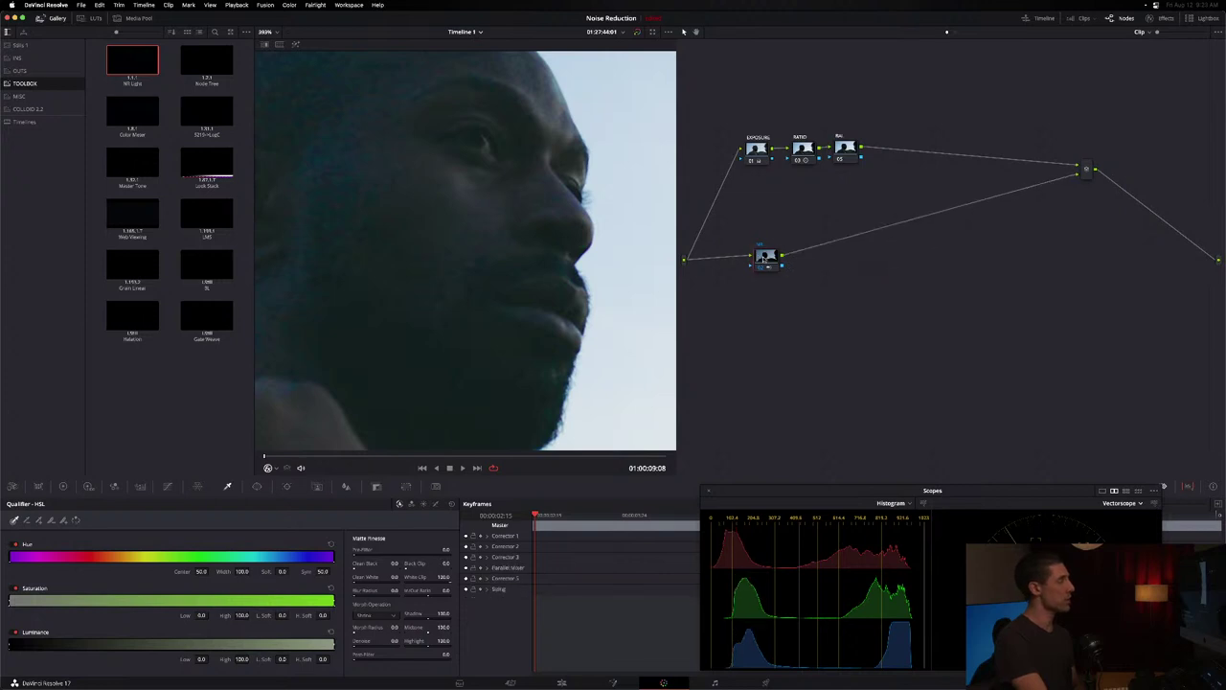
left_click(765, 254)
key("Delete")
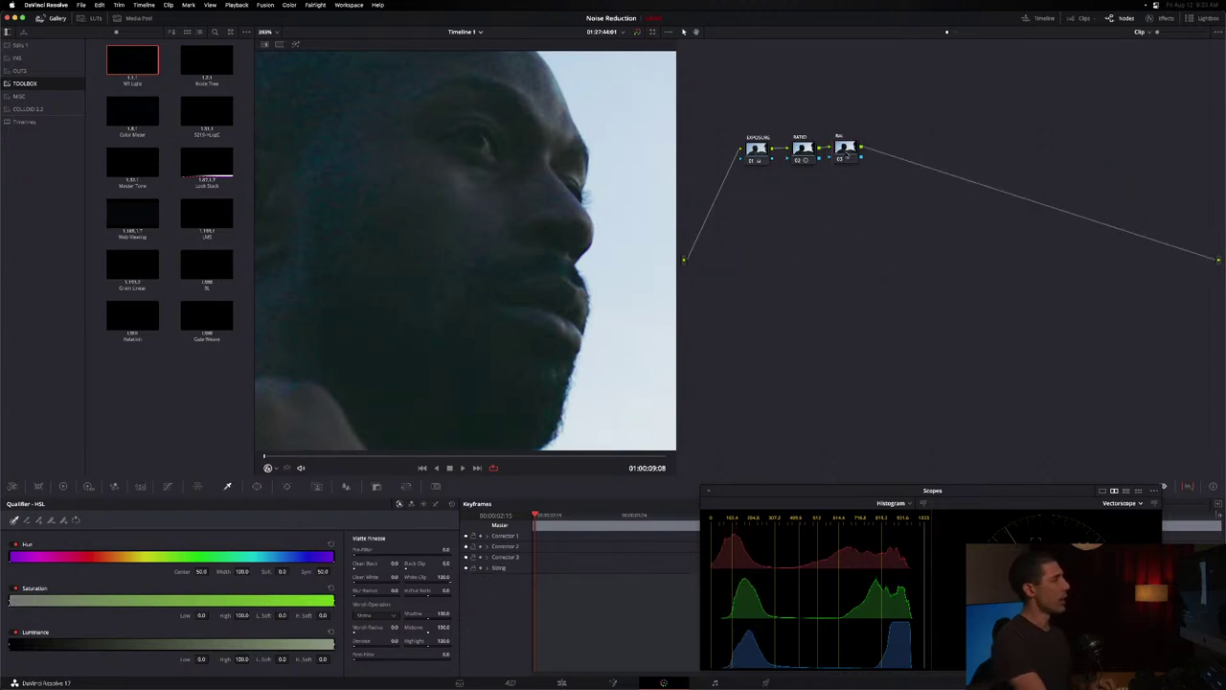
- Undo the deletions, move node 02 left, and add serial node 06 after it
key("ctrl+z")
key("ctrl+z")
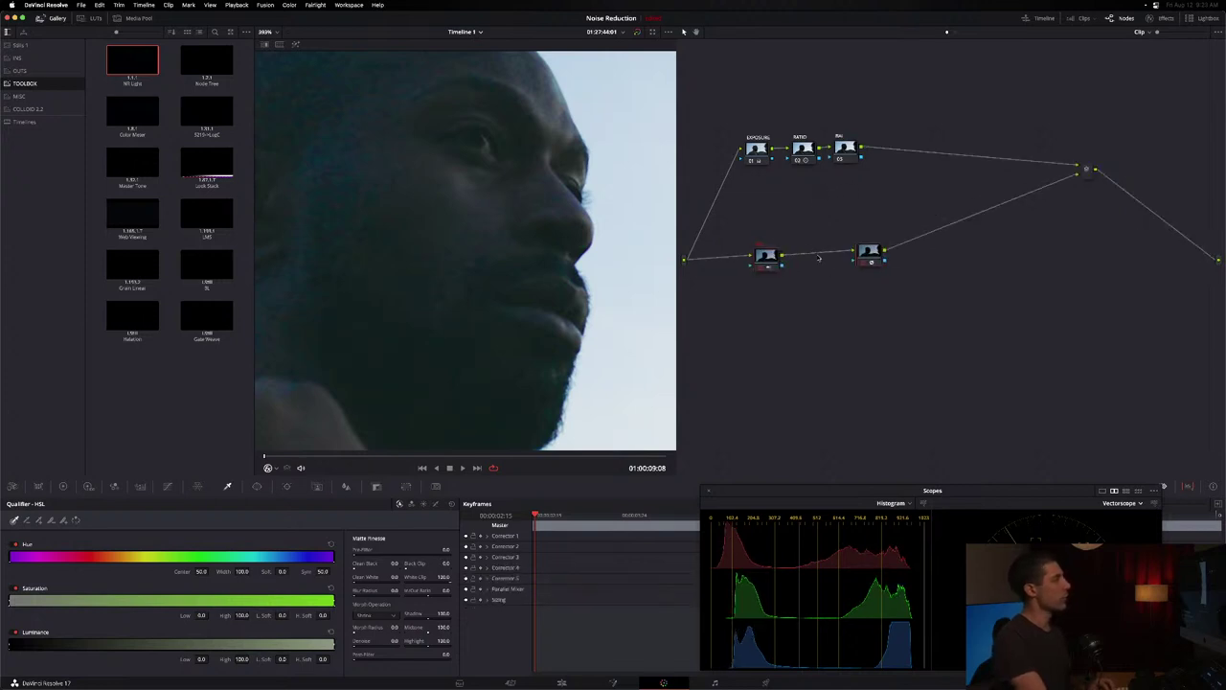
key("ctrl+z")
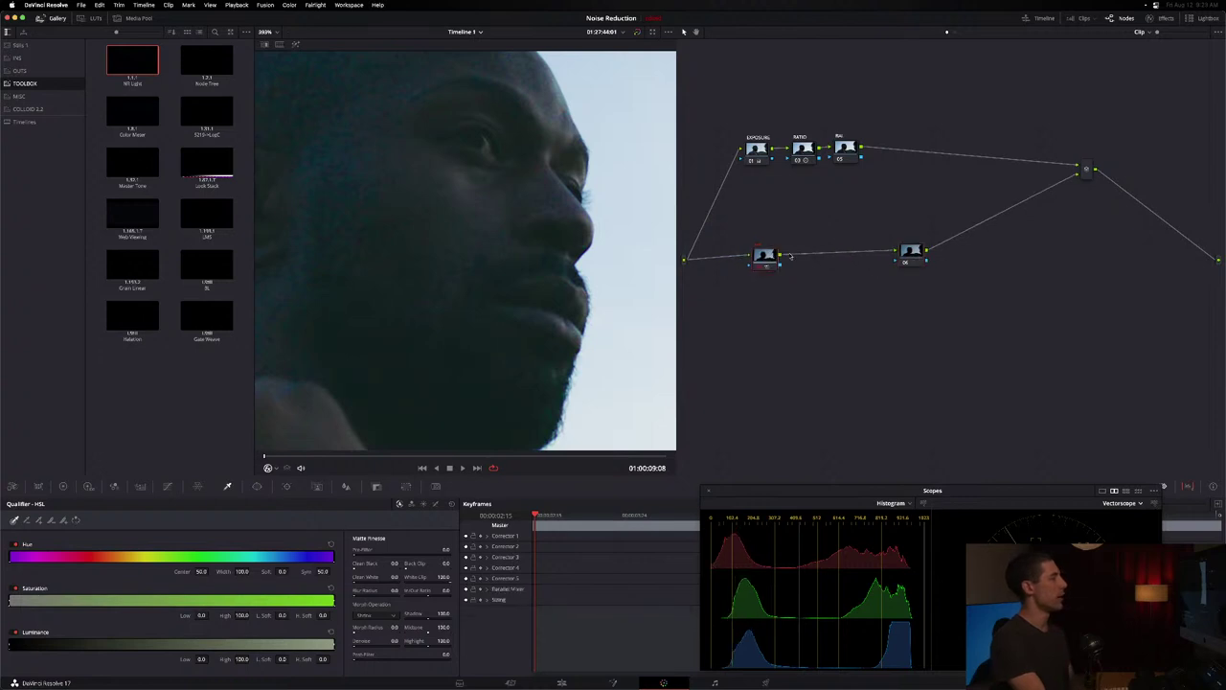
key("ctrl+z")
key("ctrl+z")
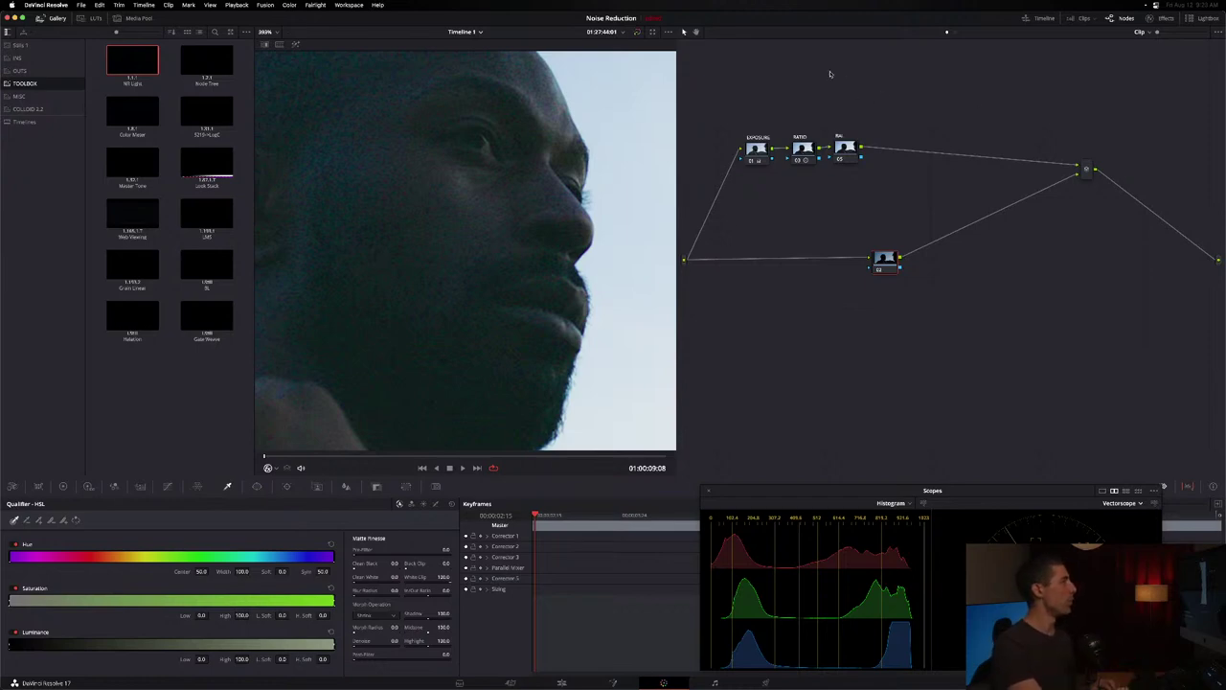
left_click_drag(887, 260, 800, 269)
key("alt+s")
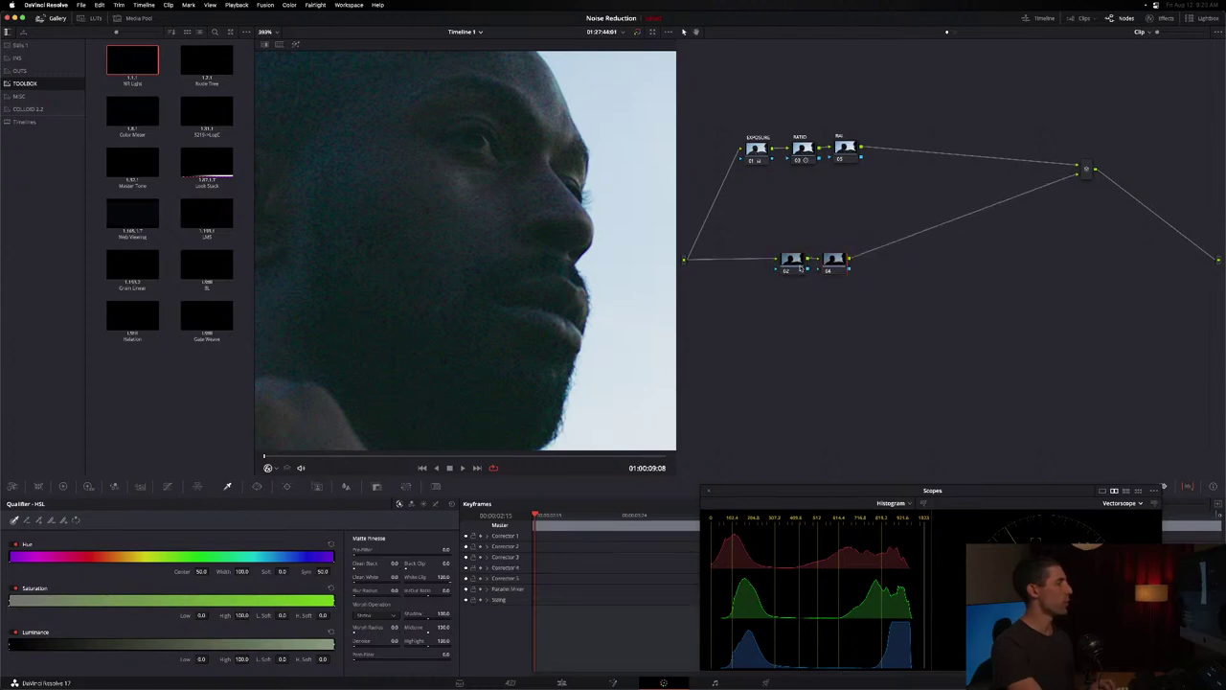
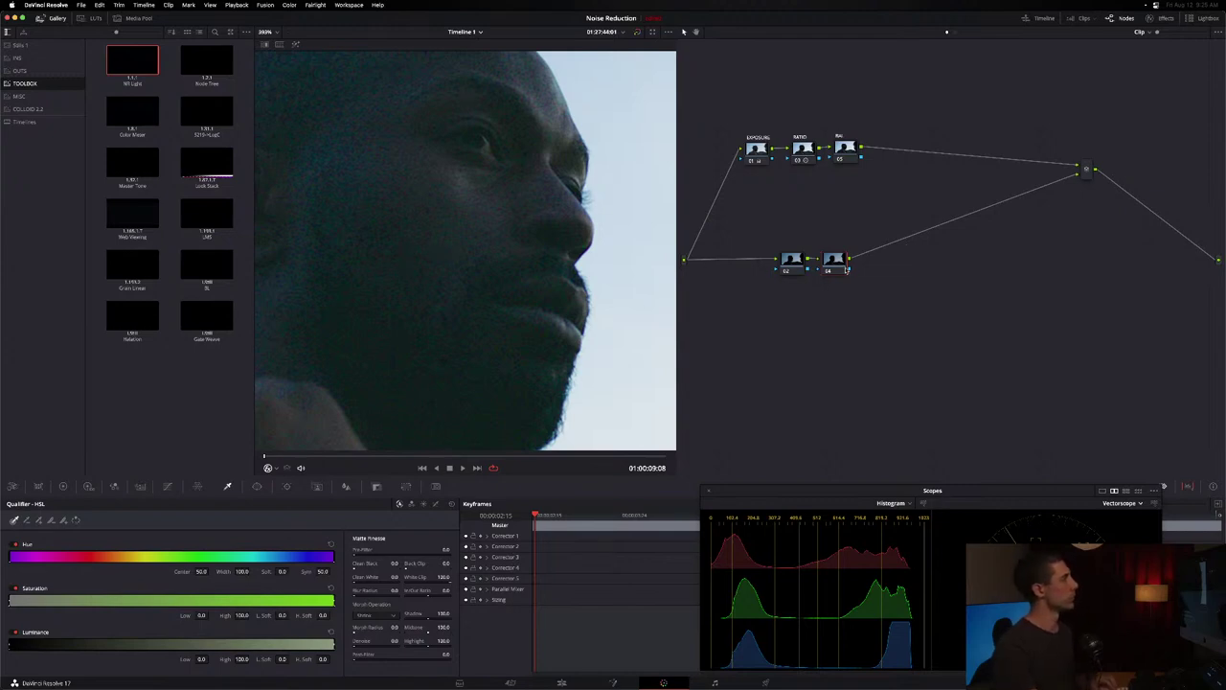
- Spread nodes 02 and 04 apart in the lower branch and fit the viewer to the full frame
left_click_drag(847, 268, 780, 269)
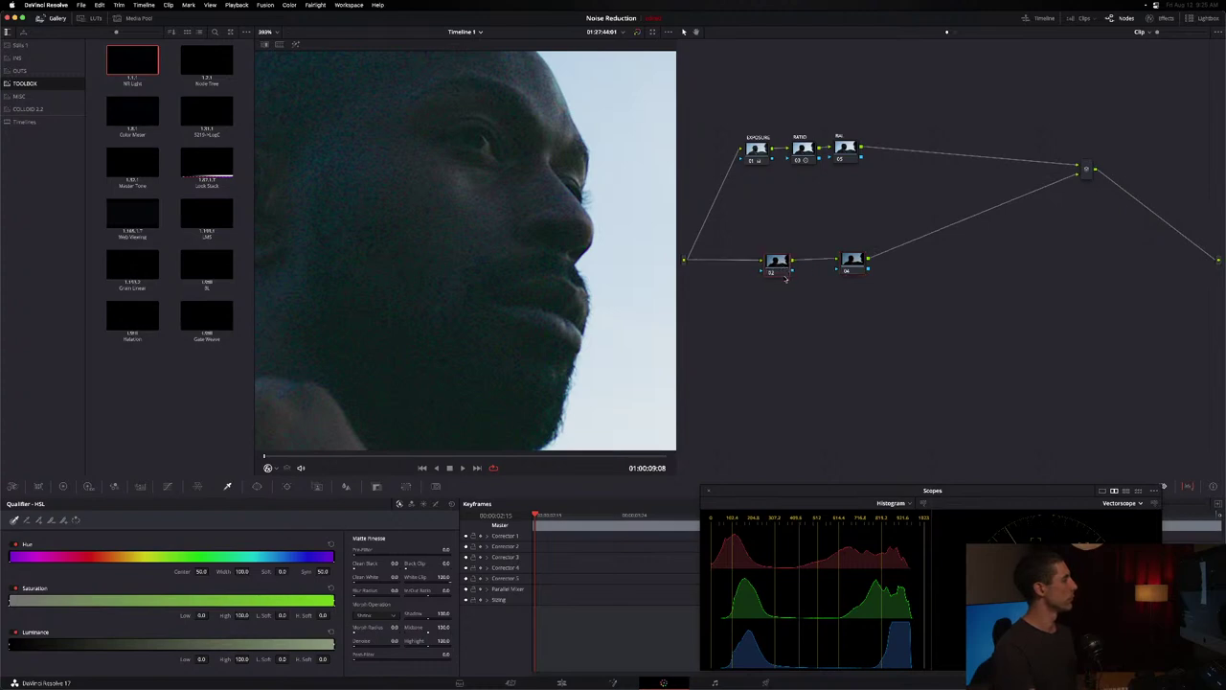
key("shift+z")
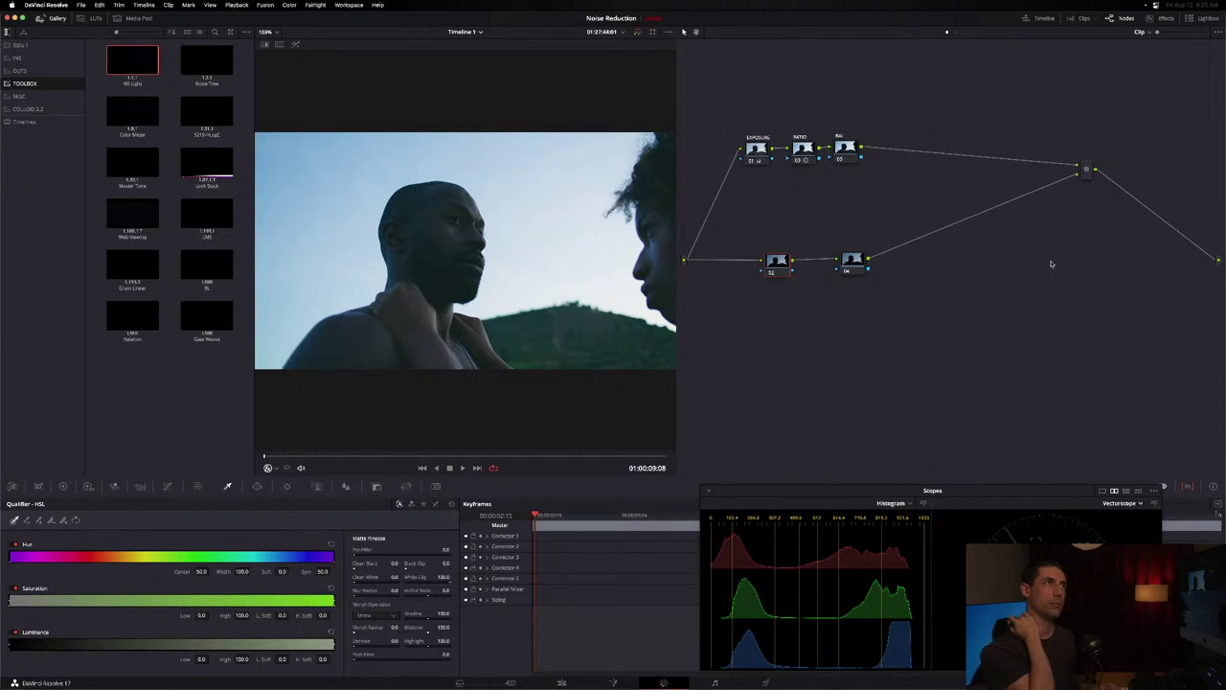
- Add a three-node Splitter/Combiner group after node 04 and align nodes 09 and 10 under node 08
left_click(861, 255)
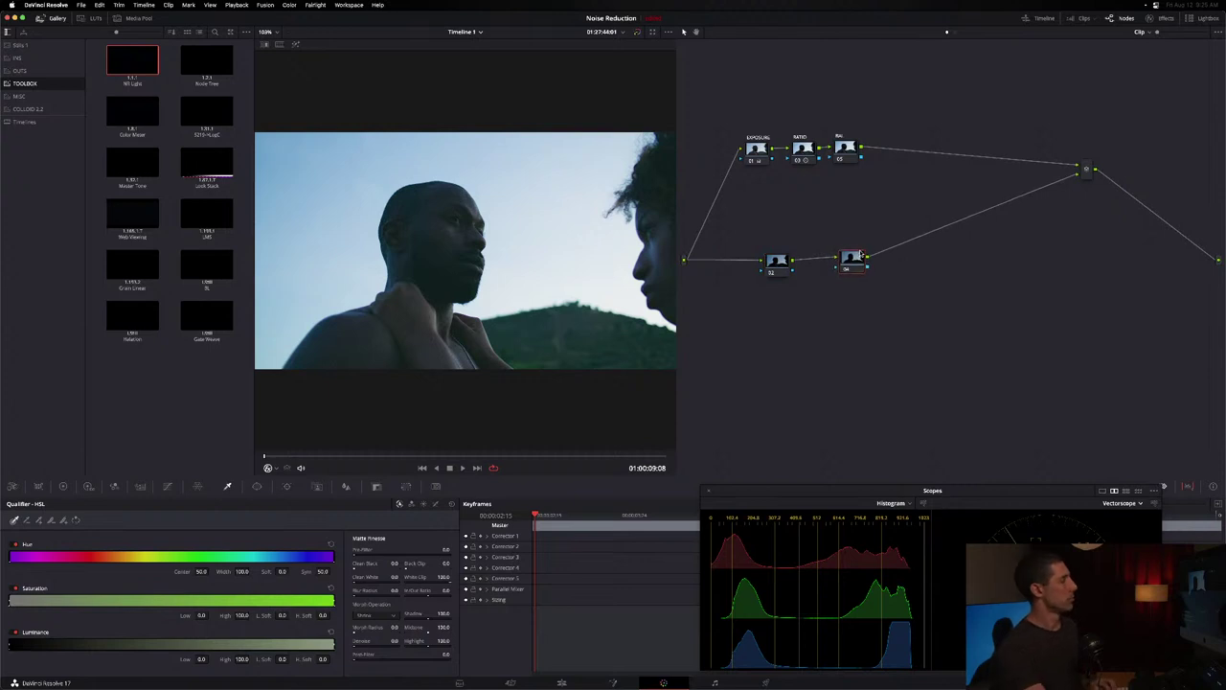
left_click_drag(861, 254, 850, 251)
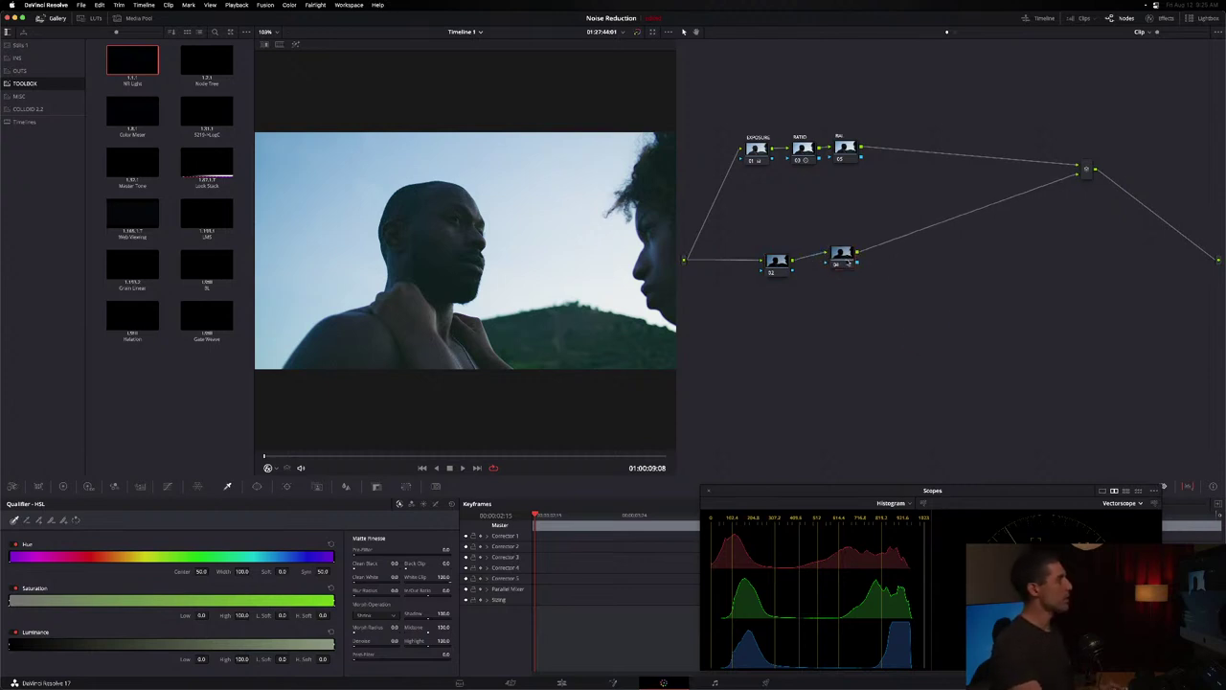
key("alt+y")
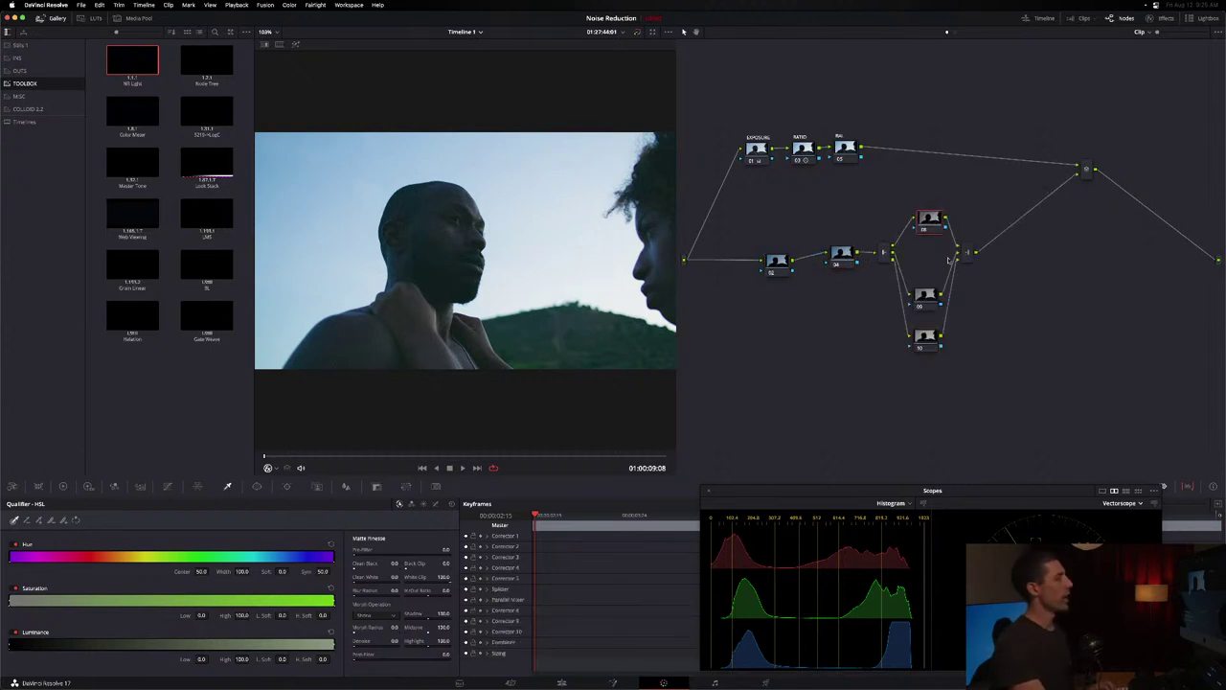
left_click_drag(925, 293, 930, 279)
left_click_drag(925, 333, 930, 334)
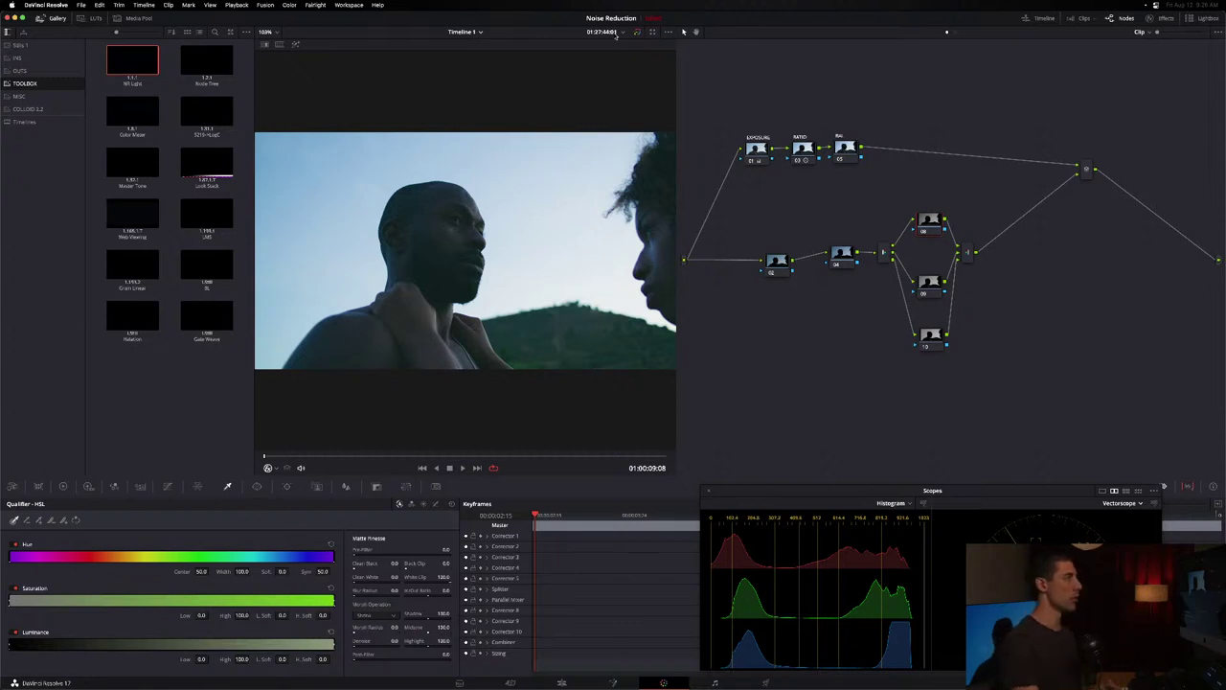
- Check the clip in greyscale Highlight view while repositioning the upper branch node and node 09
key("shift+h")
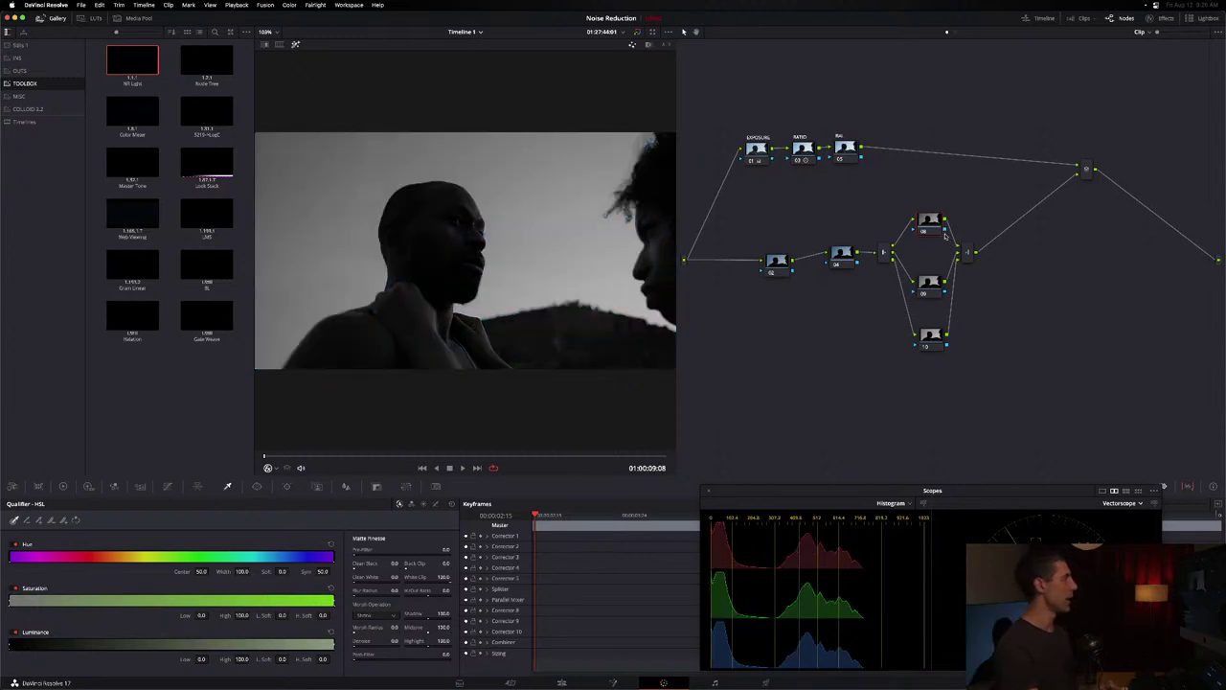
key("shift+h")
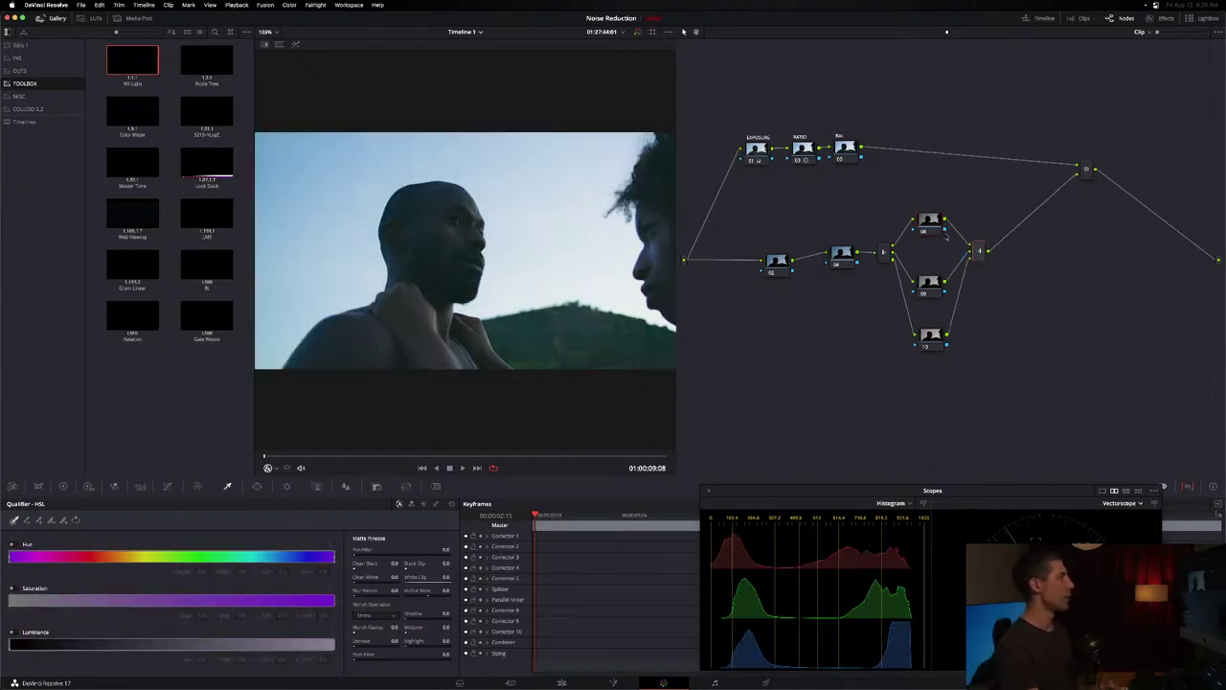
left_click_drag(931, 220, 949, 219)
key("shift+h")
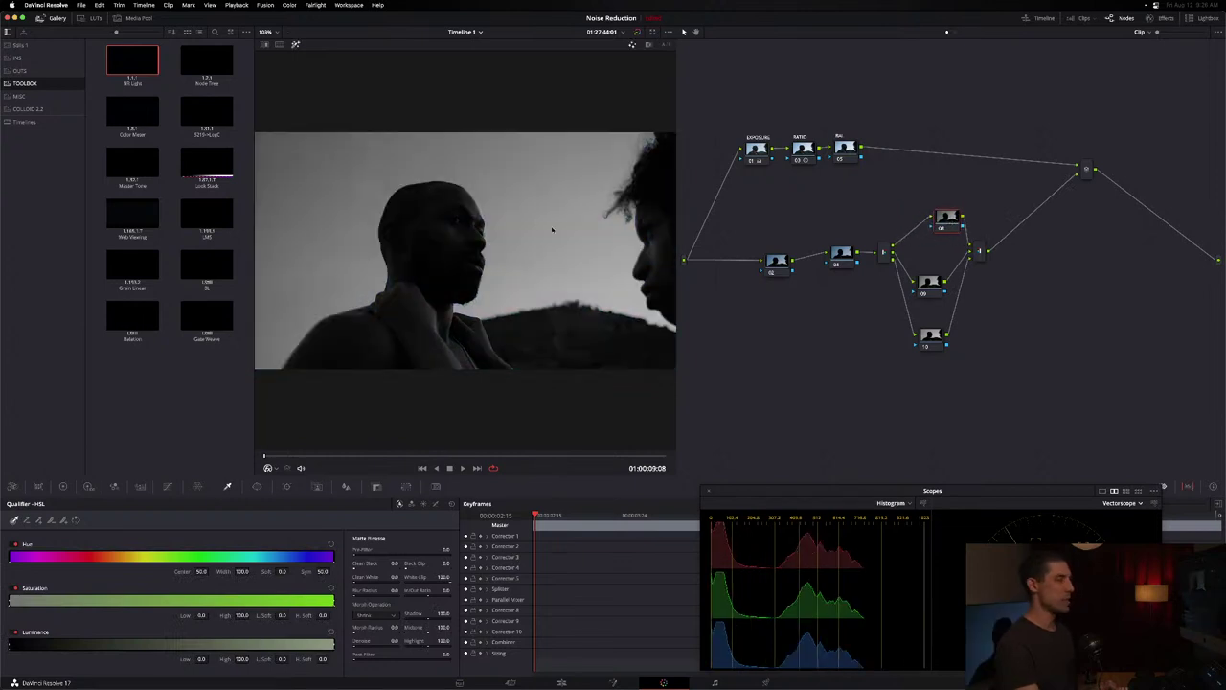
left_click_drag(947, 223, 932, 225)
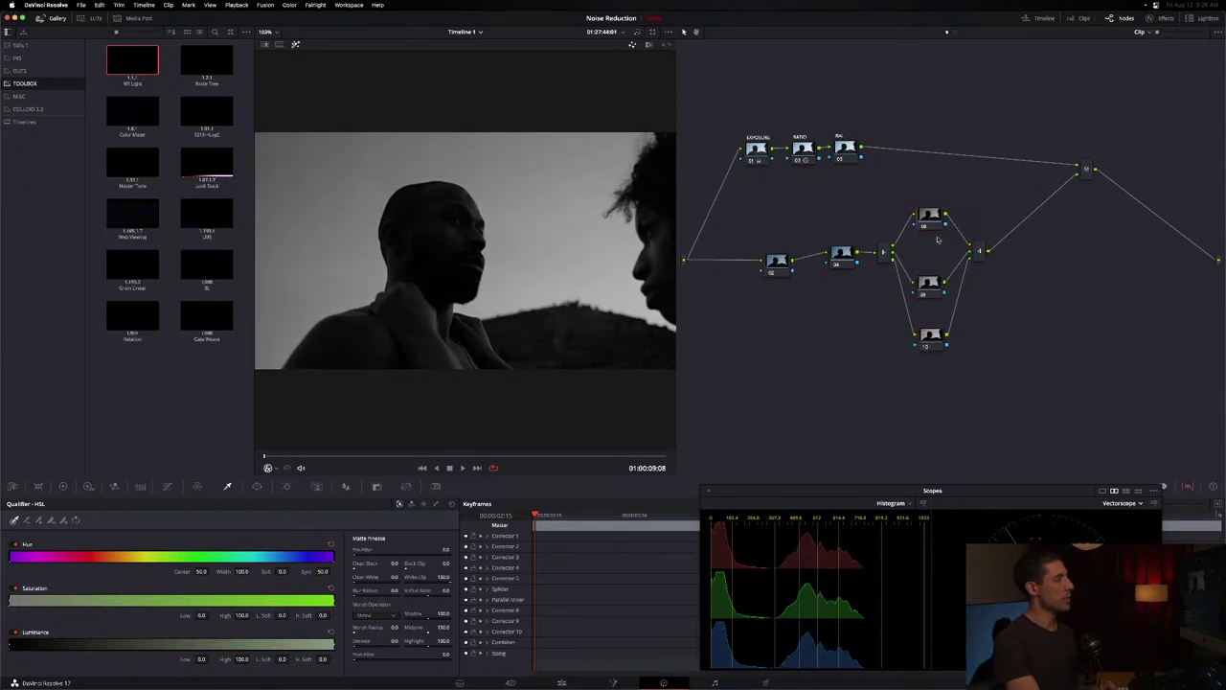
left_click_drag(935, 287, 935, 275)
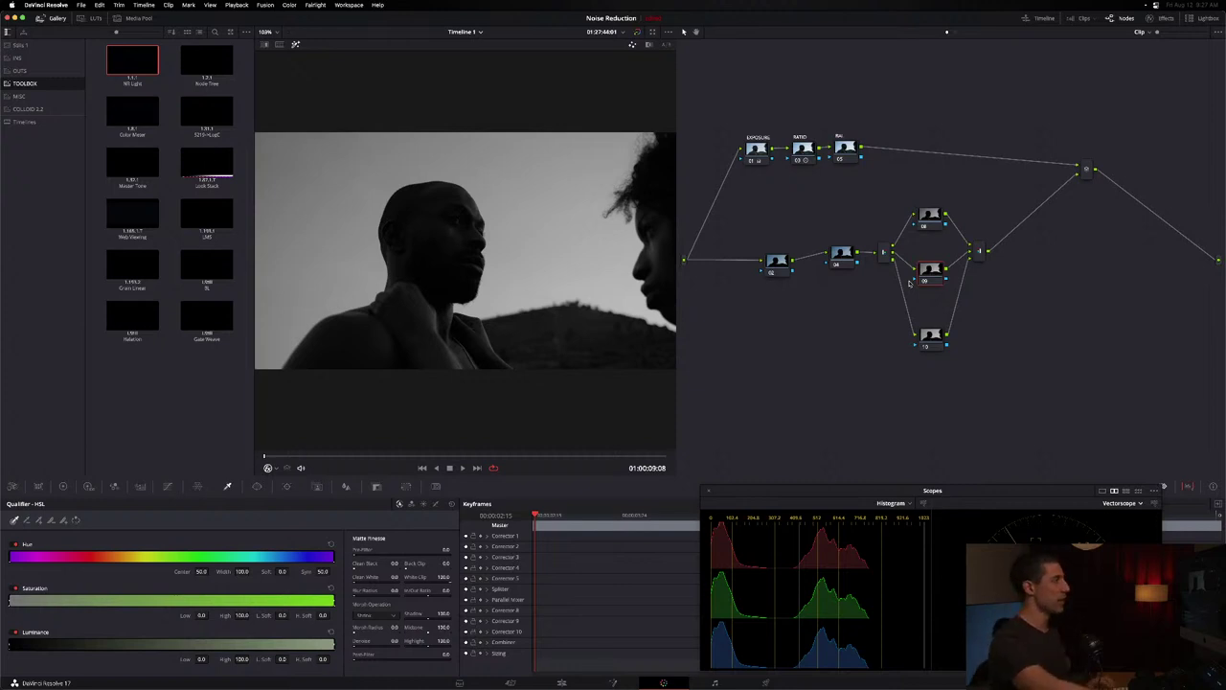
left_click(927, 218)
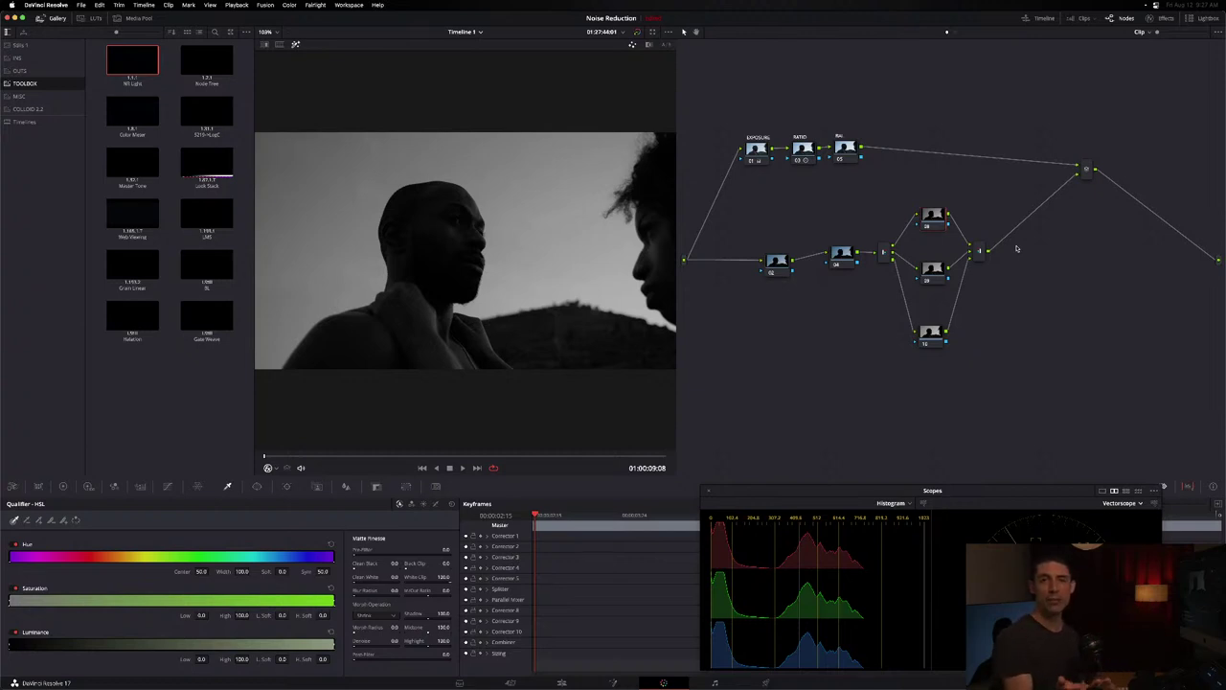
left_click(929, 271)
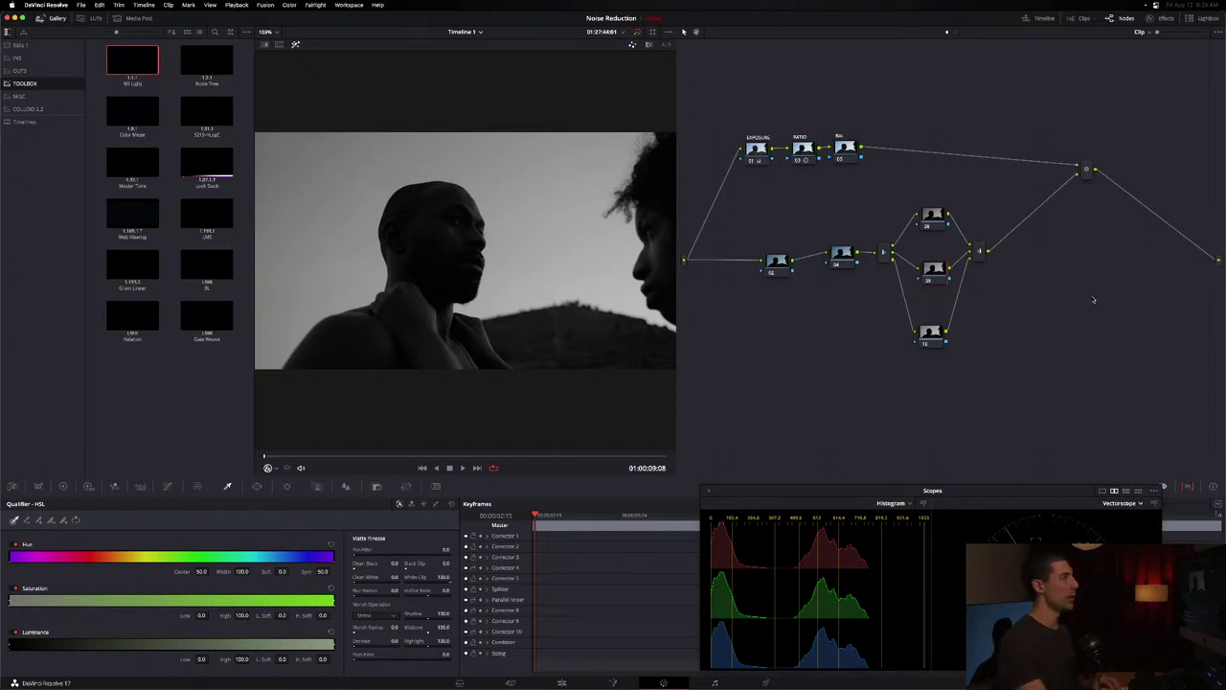
left_click(935, 221)
left_click(932, 275)
left_click(931, 340)
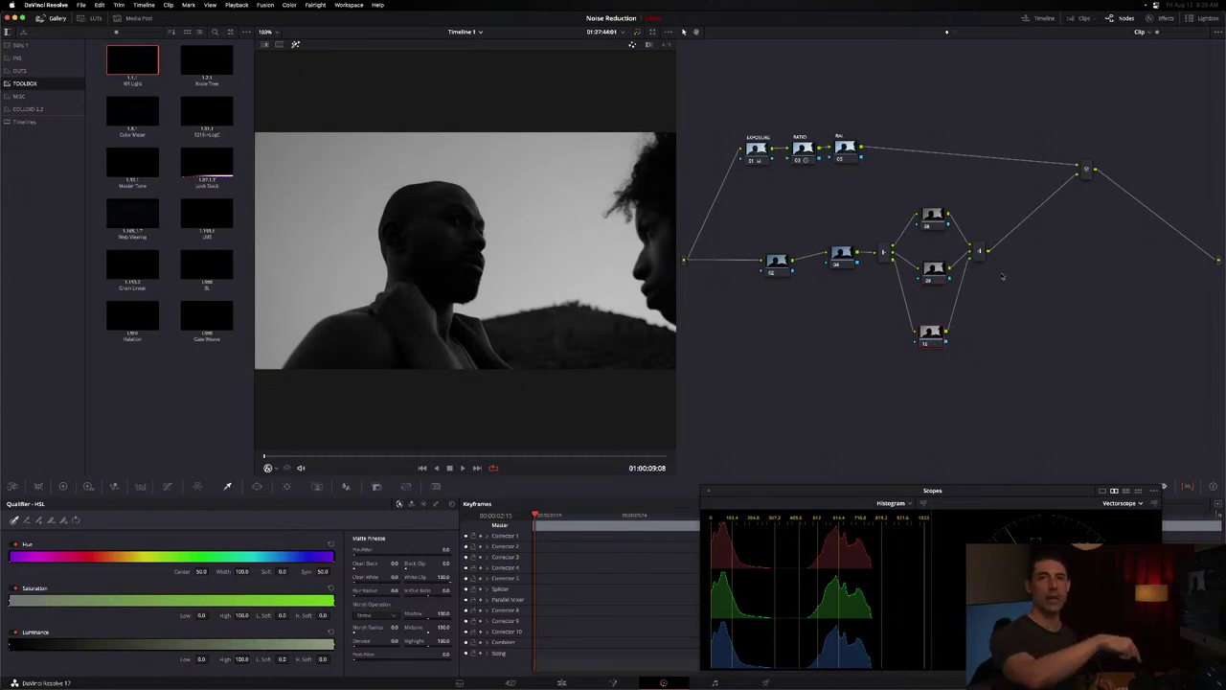
key("shift+semicolon")
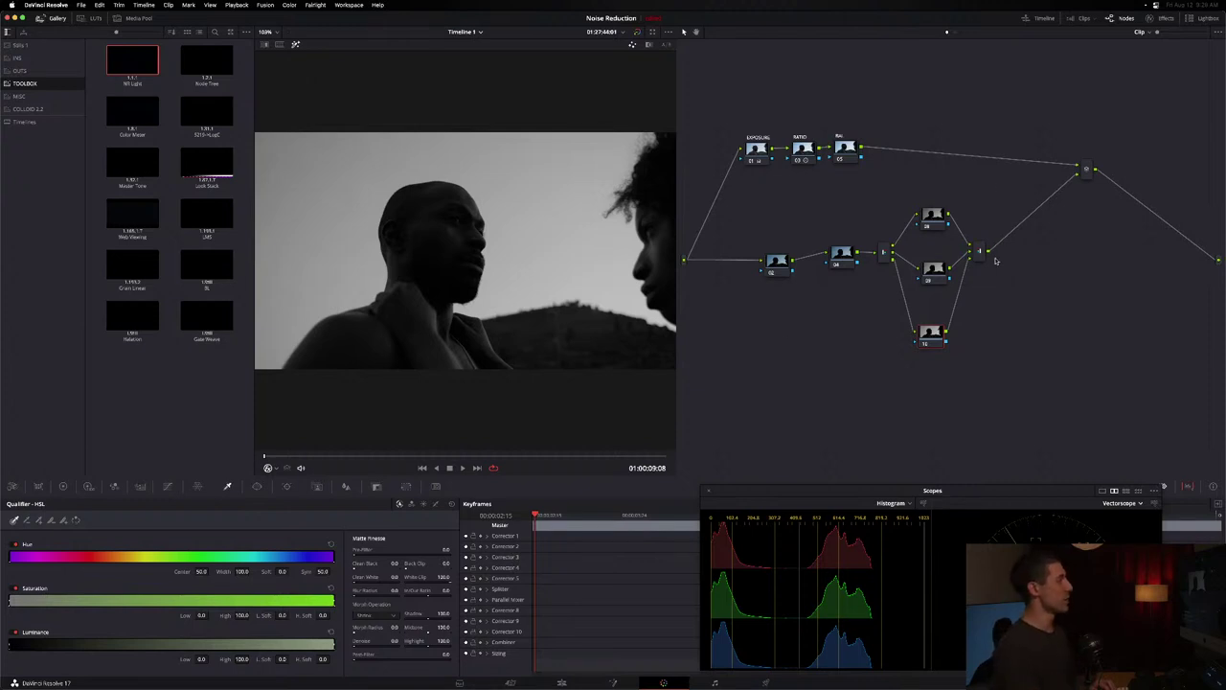
- Move the Parallel Mixer right, drop its top and bottom links, and connect node 10 to it
left_click_drag(978, 251, 1023, 249)
left_click(928, 223)
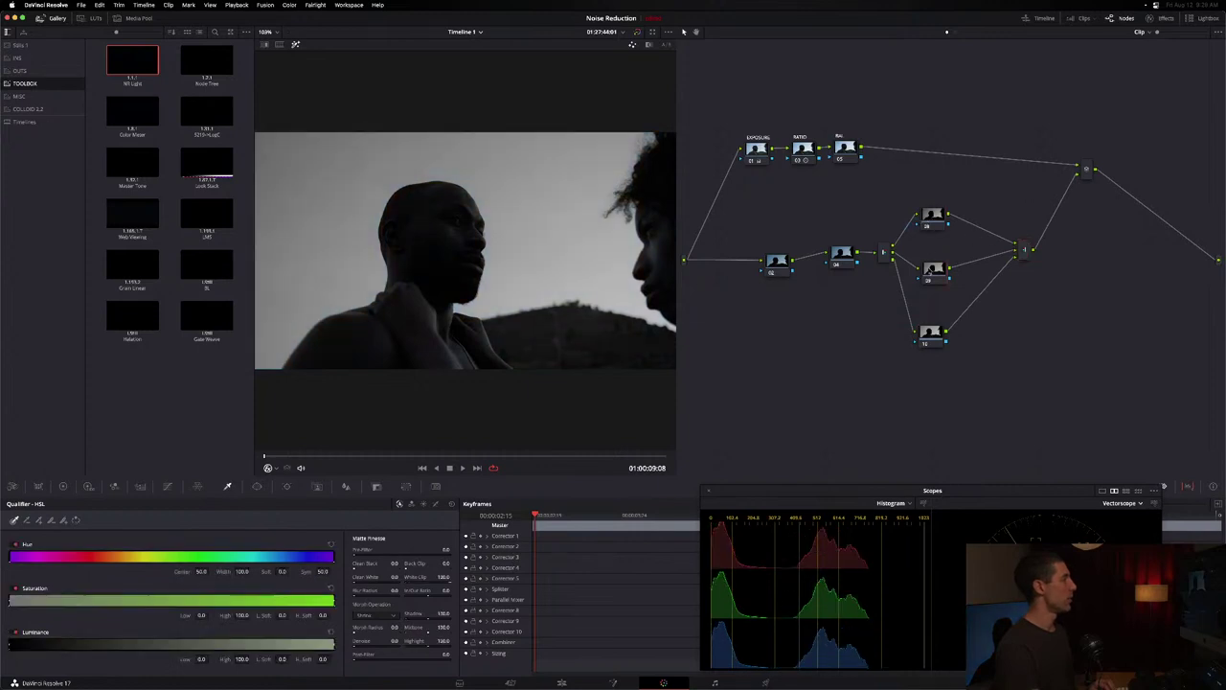
mouse_move(1016, 256)
left_mouse_down()
mouse_move(991, 277)
mouse_move(992, 236)
mouse_move(964, 226)
mouse_move(1017, 253)
left_mouse_up()
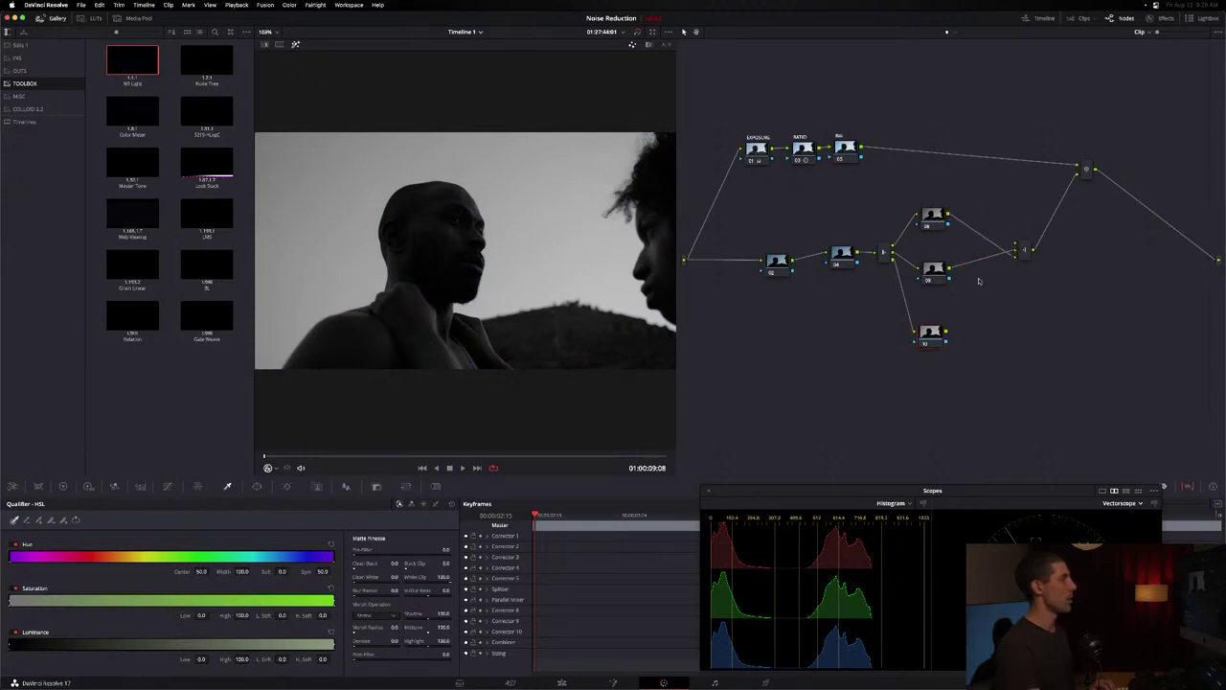
left_click_drag(1016, 247, 947, 331)
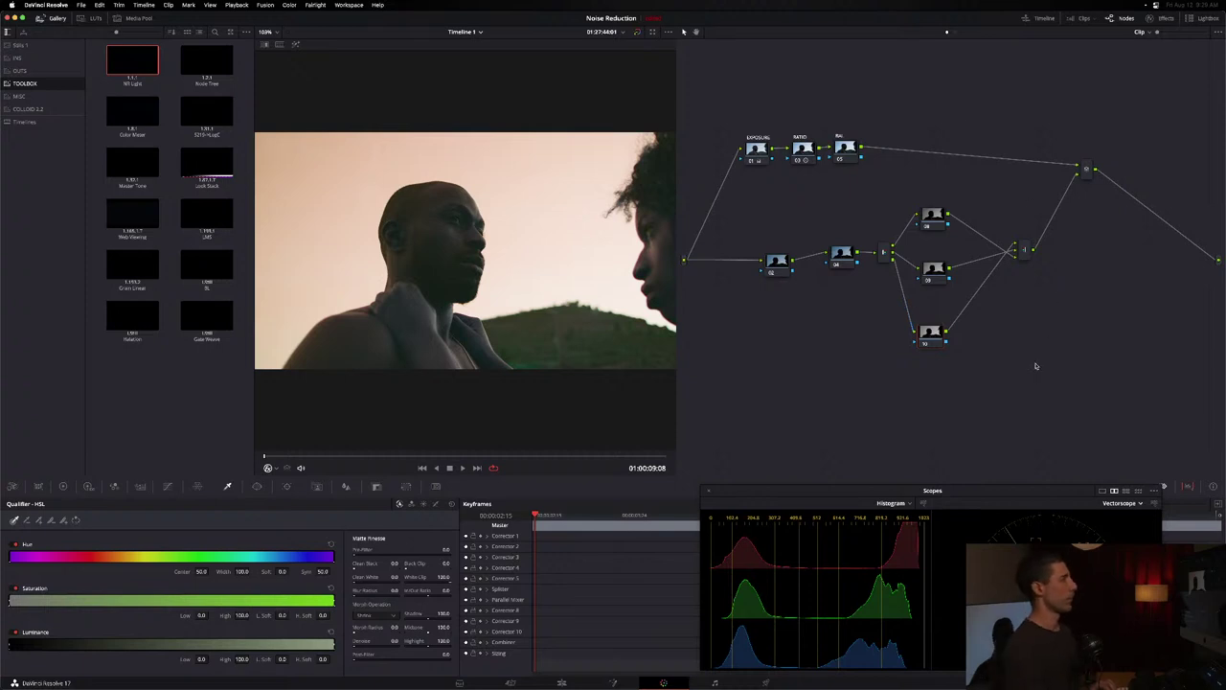
- Delete the splitter, three branch nodes and combiner, then link node 04 directly to the mixer
left_click(1012, 245)
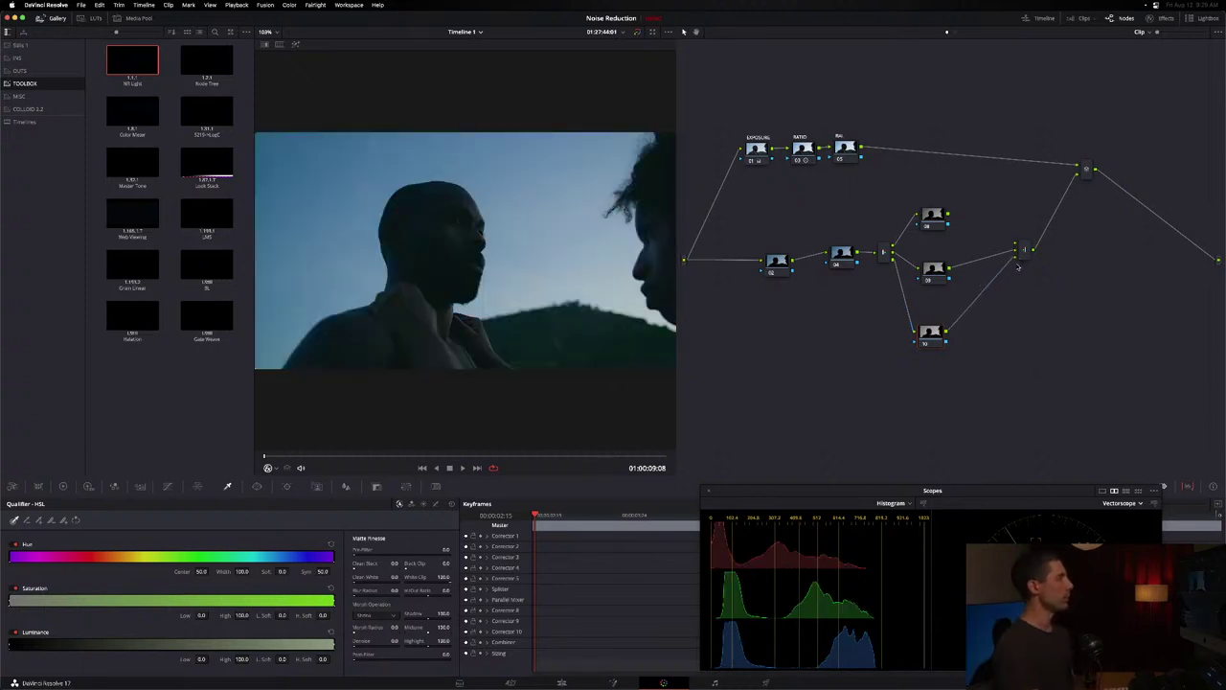
left_click_drag(947, 214, 1015, 246)
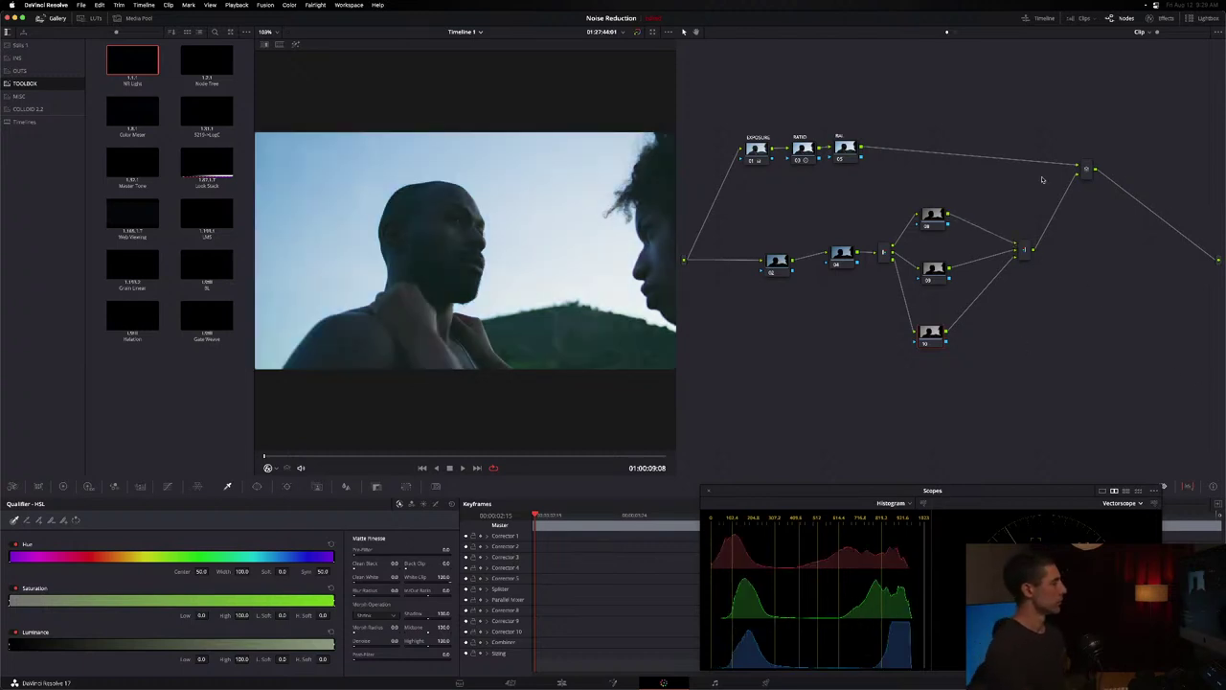
left_click_drag(881, 185, 1044, 378)
key("Delete")
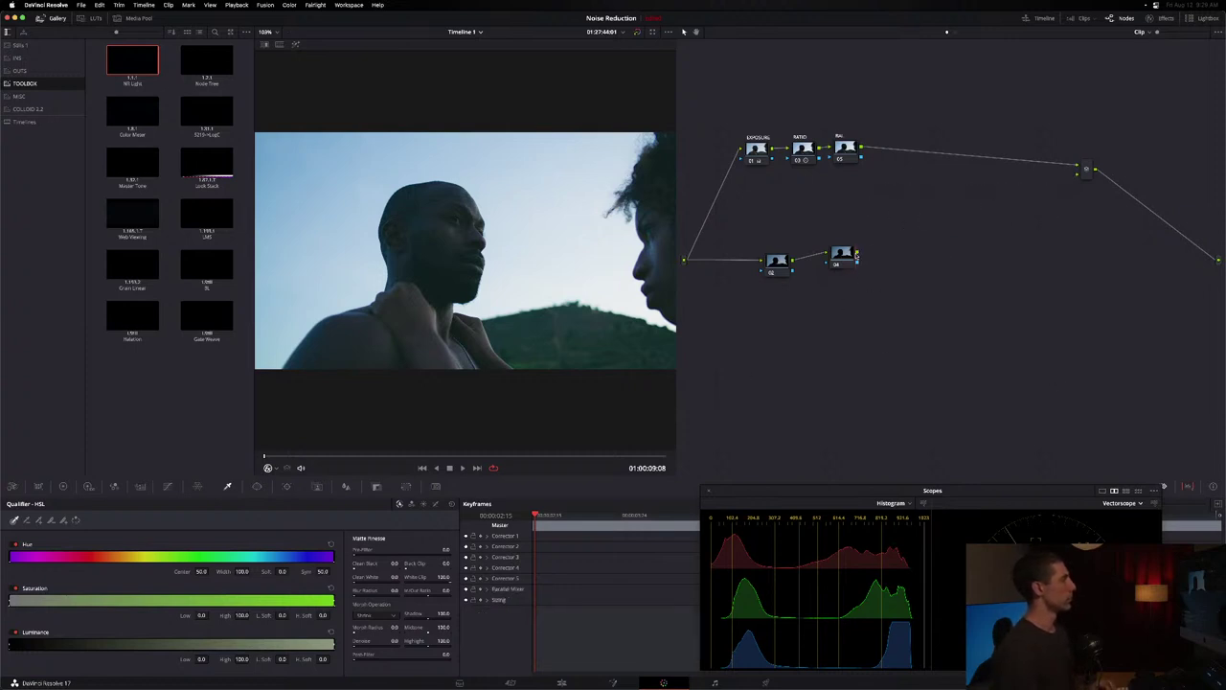
left_click_drag(1084, 179, 838, 273)
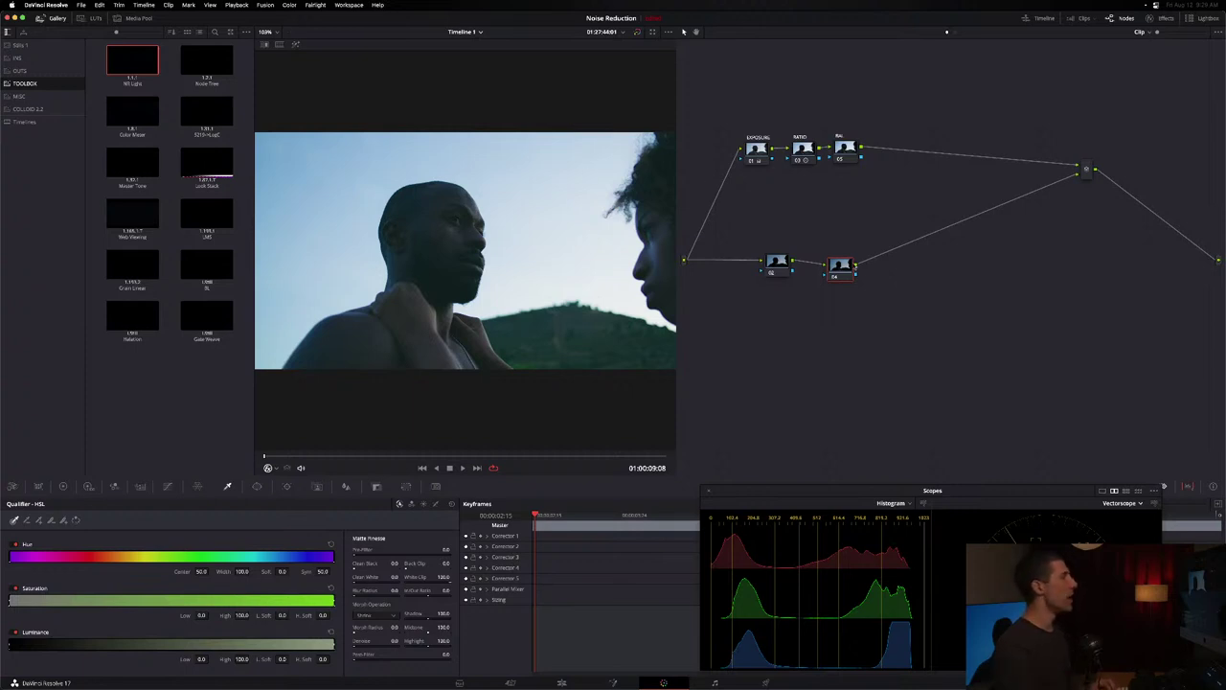
- Add a corrector node before node 01 and raise EXPOSURE, RATIO, BAL and node 02 higher
left_click_drag(855, 266, 861, 264)
left_click_drag(778, 264, 847, 266)
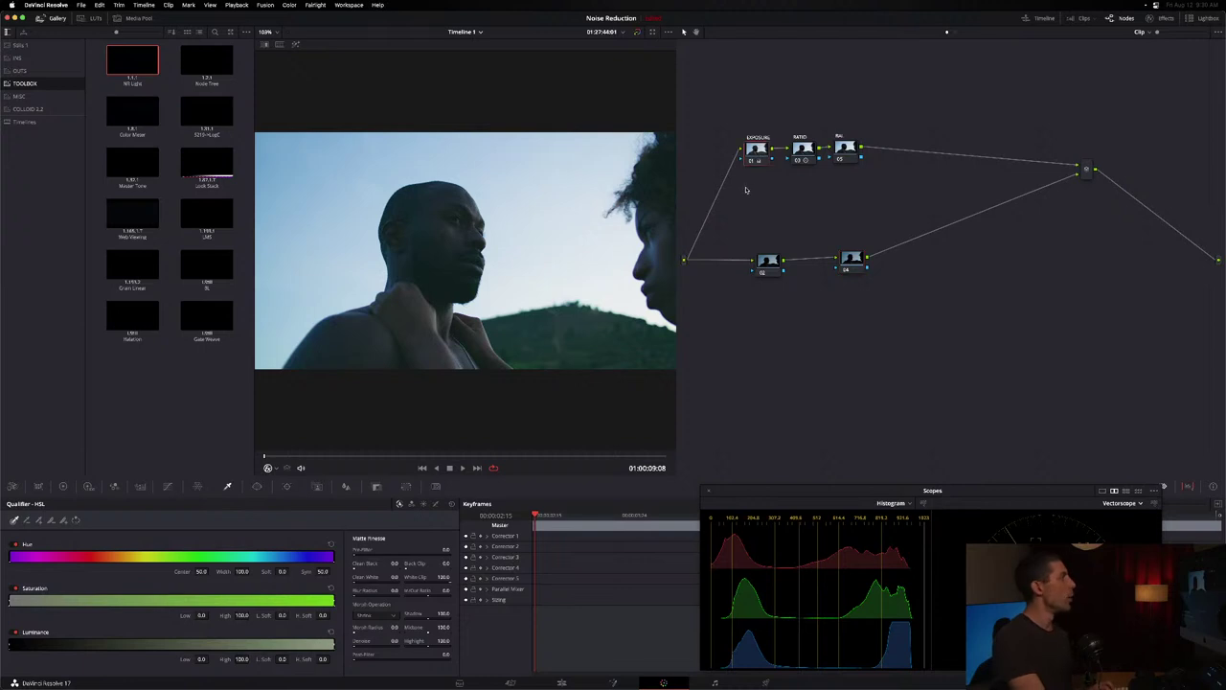
key("shift+s")
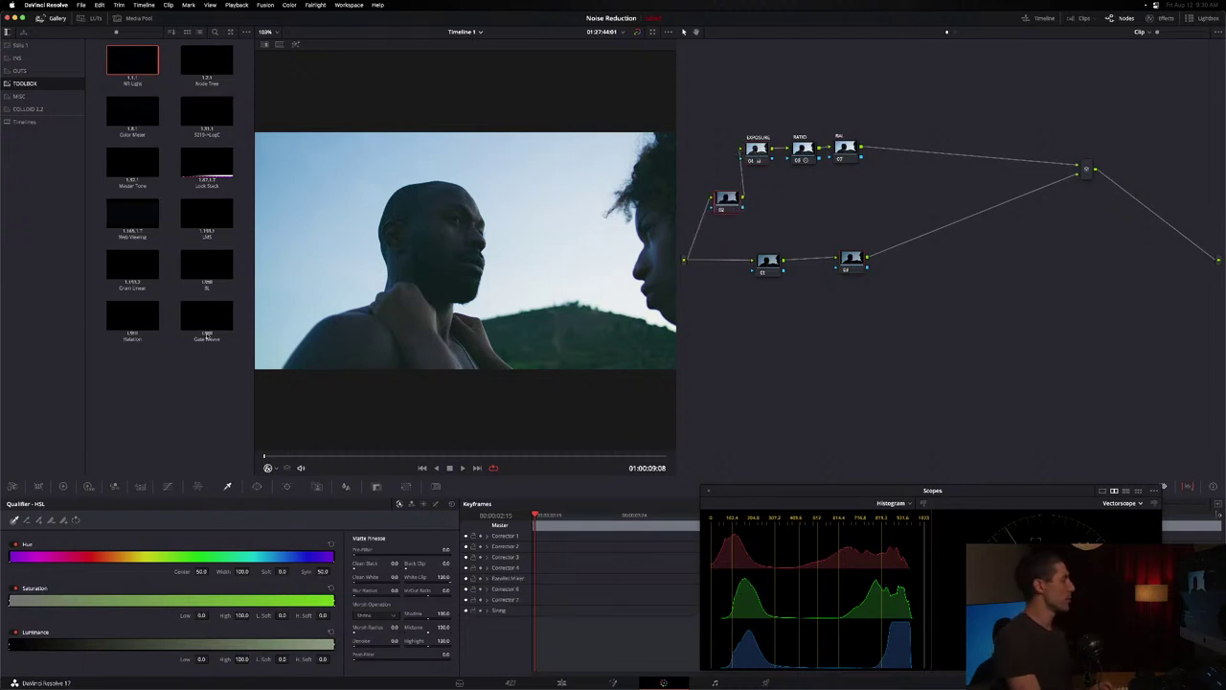
left_click(140, 487)
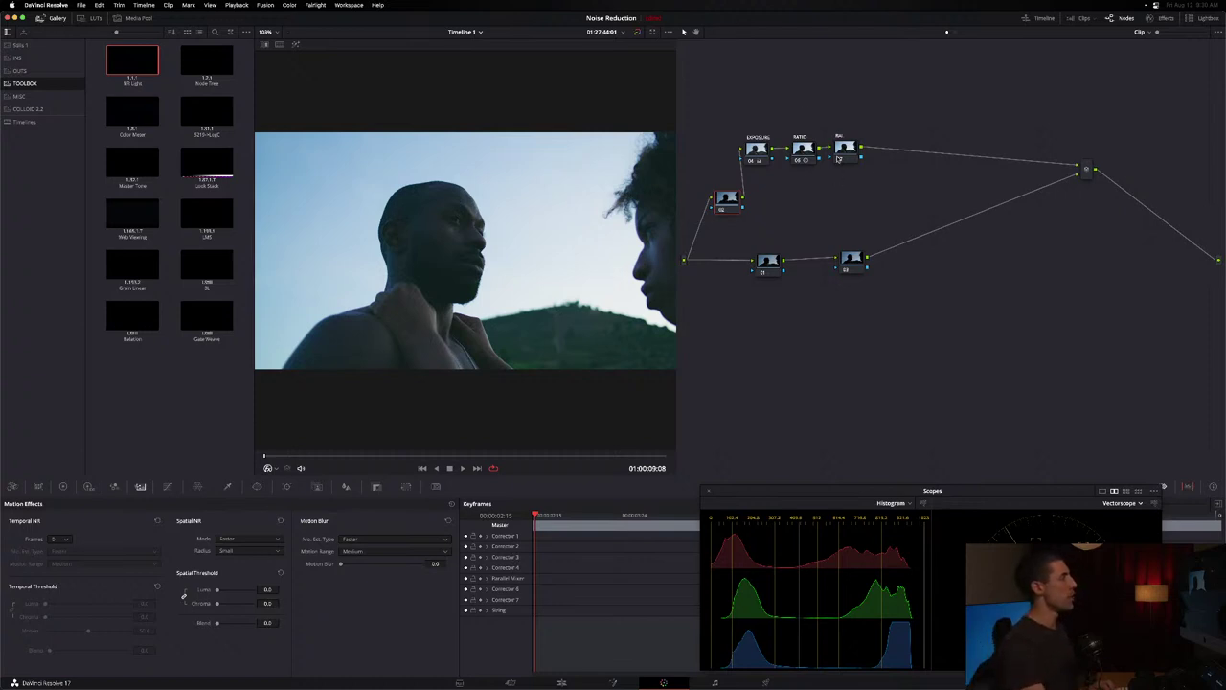
left_click_drag(804, 150, 851, 144)
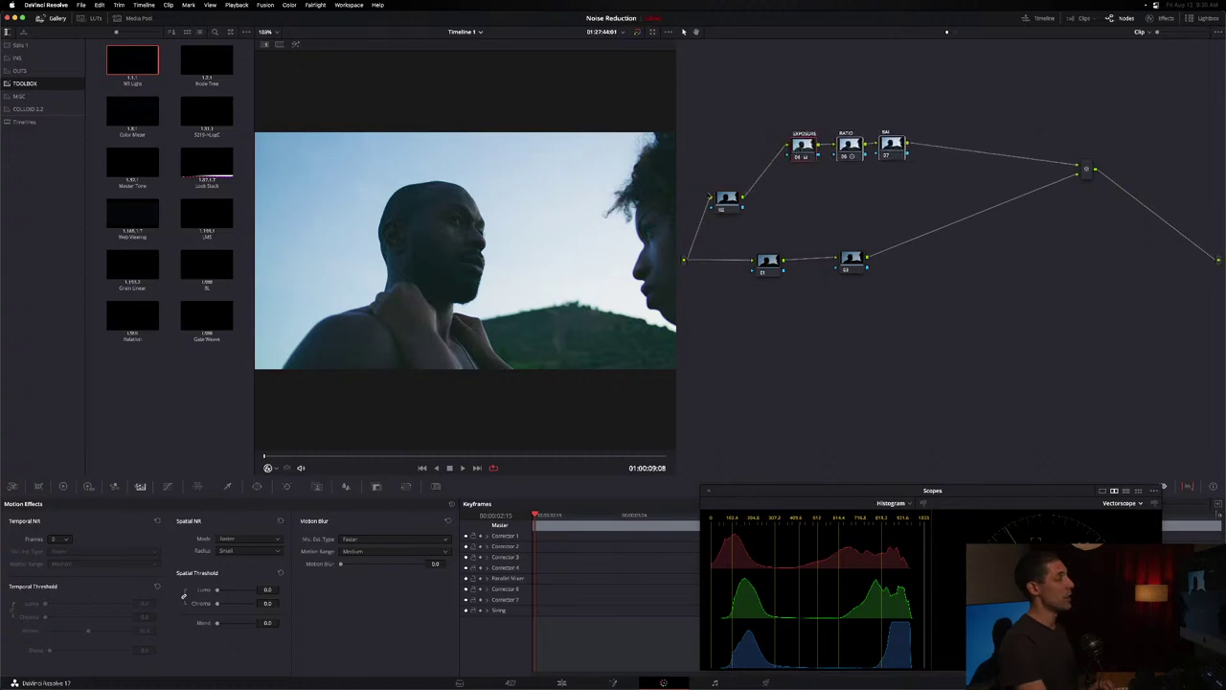
left_click_drag(727, 199, 736, 172)
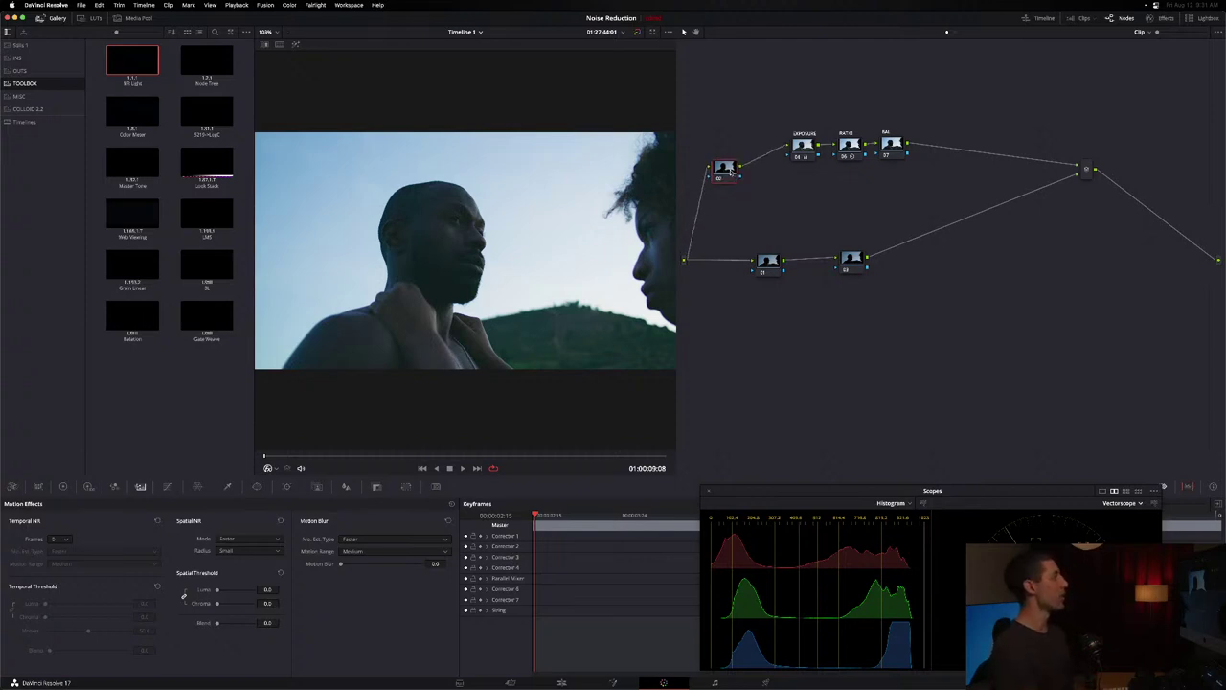
- Delete node 02, show the Stills 1 album, and nudge nodes 02 and 04 apart
key("Delete")
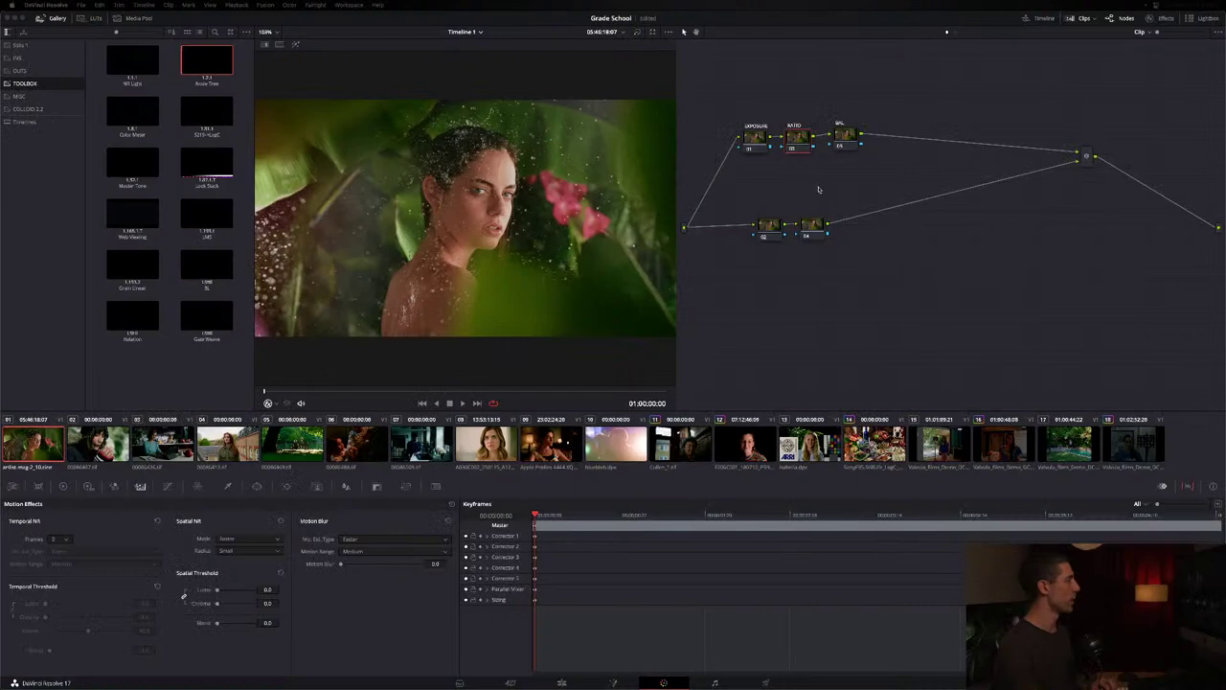
key("ctrl+shift+w")
mouse_move(802, 234)
left_mouse_down()
mouse_move(838, 230)
mouse_move(776, 224)
mouse_move(856, 226)
mouse_move(778, 233)
left_mouse_up()
left_click(31, 44)
left_click_drag(857, 228, 870, 224)
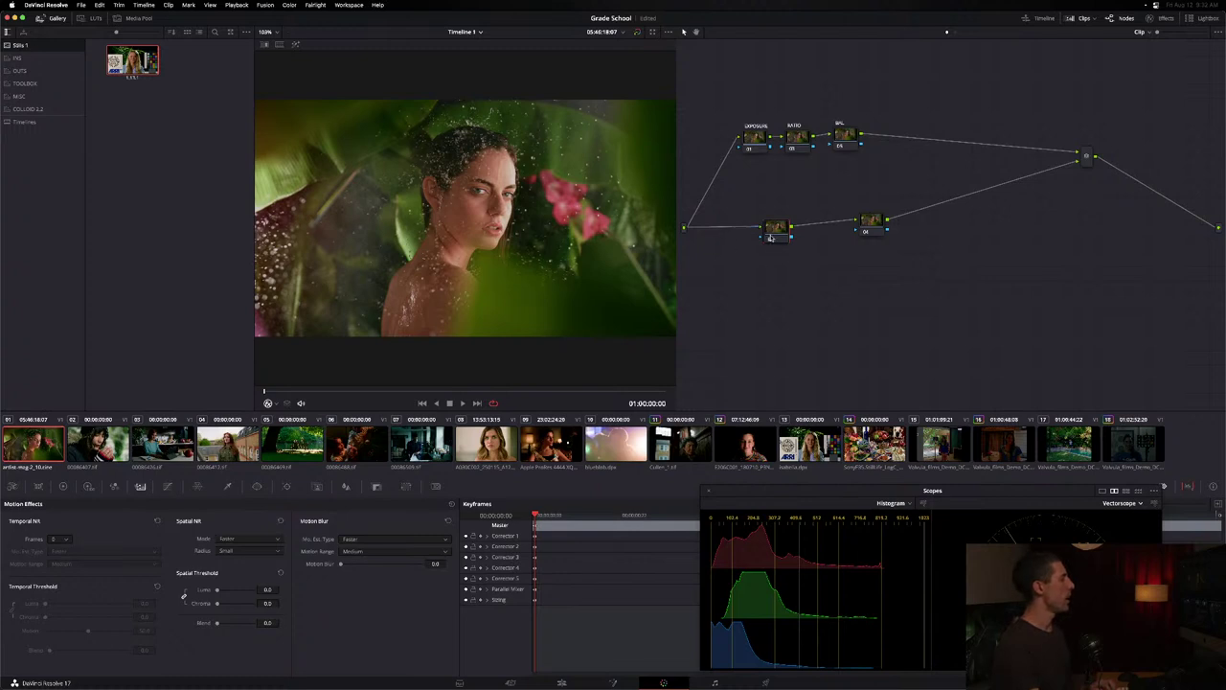
- Add parallel node 03 below node 02 and delete the Parallel Mixer
key("alt+p")
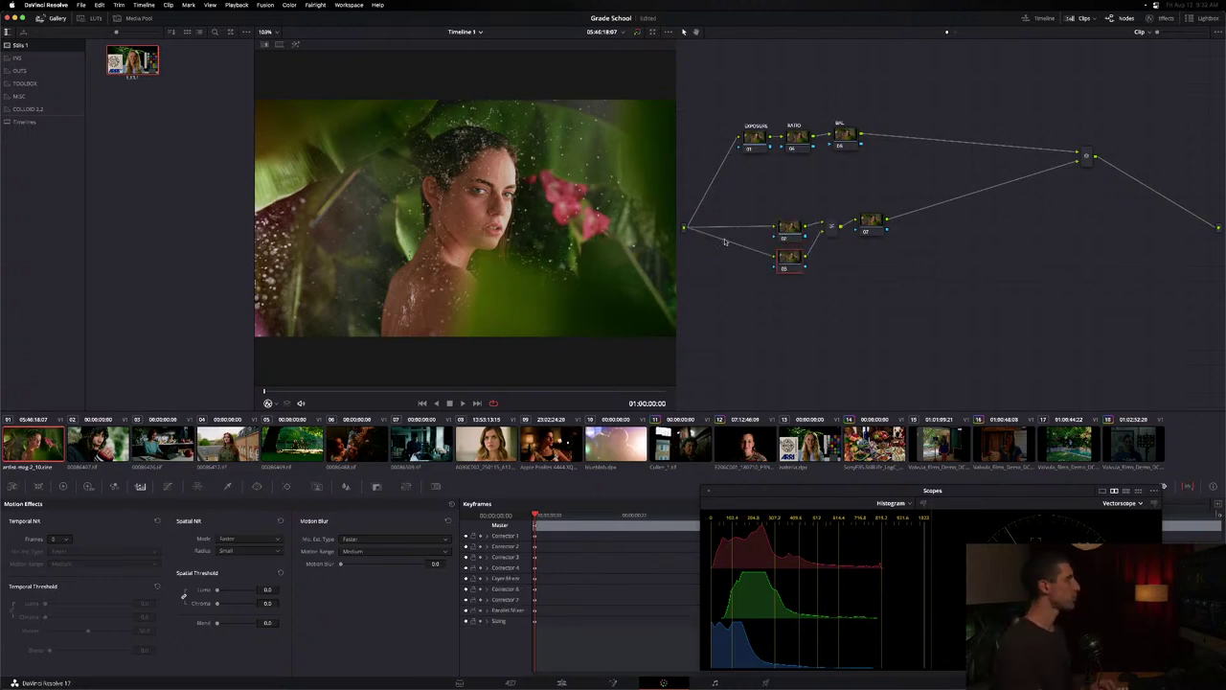
left_click_drag(783, 257, 766, 285)
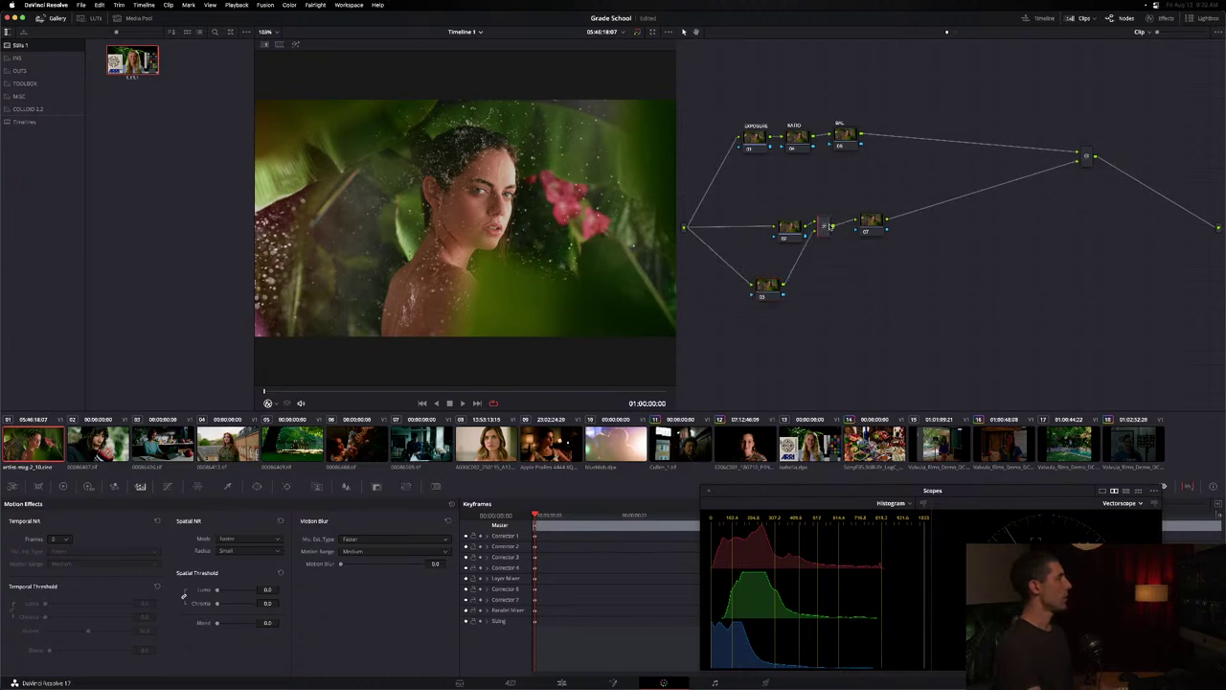
left_click_drag(824, 225, 845, 231)
key("Delete")
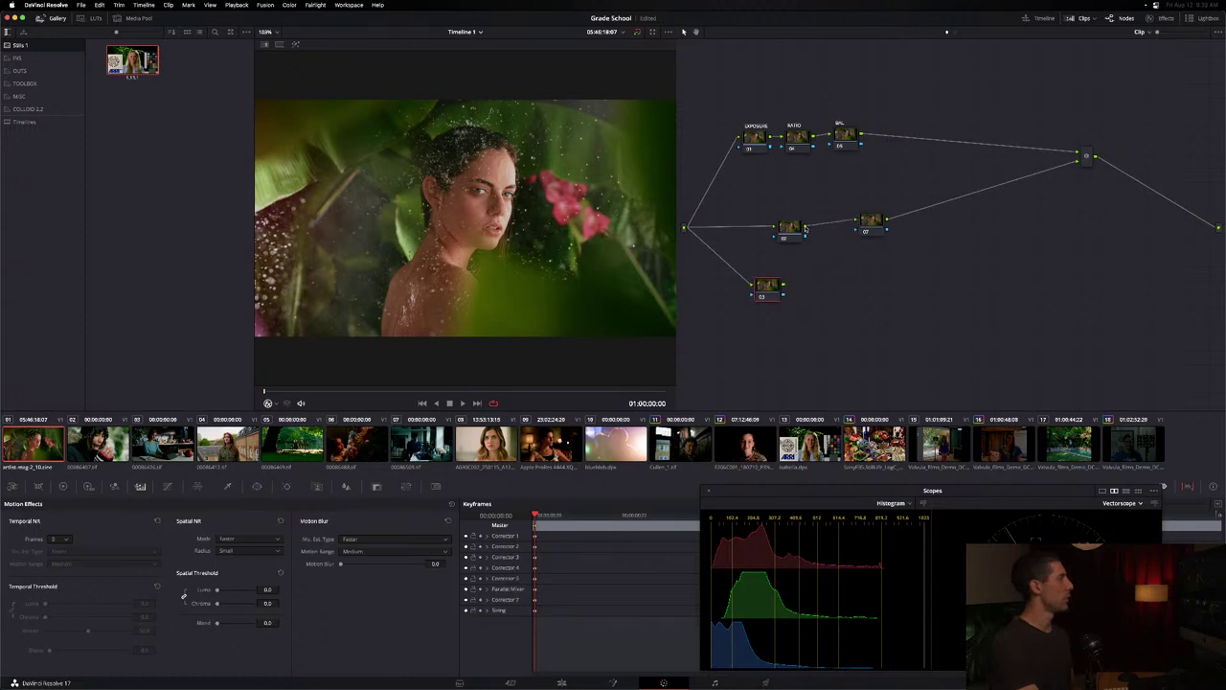
left_click_drag(805, 228, 816, 230)
left_click_drag(760, 296, 754, 298)
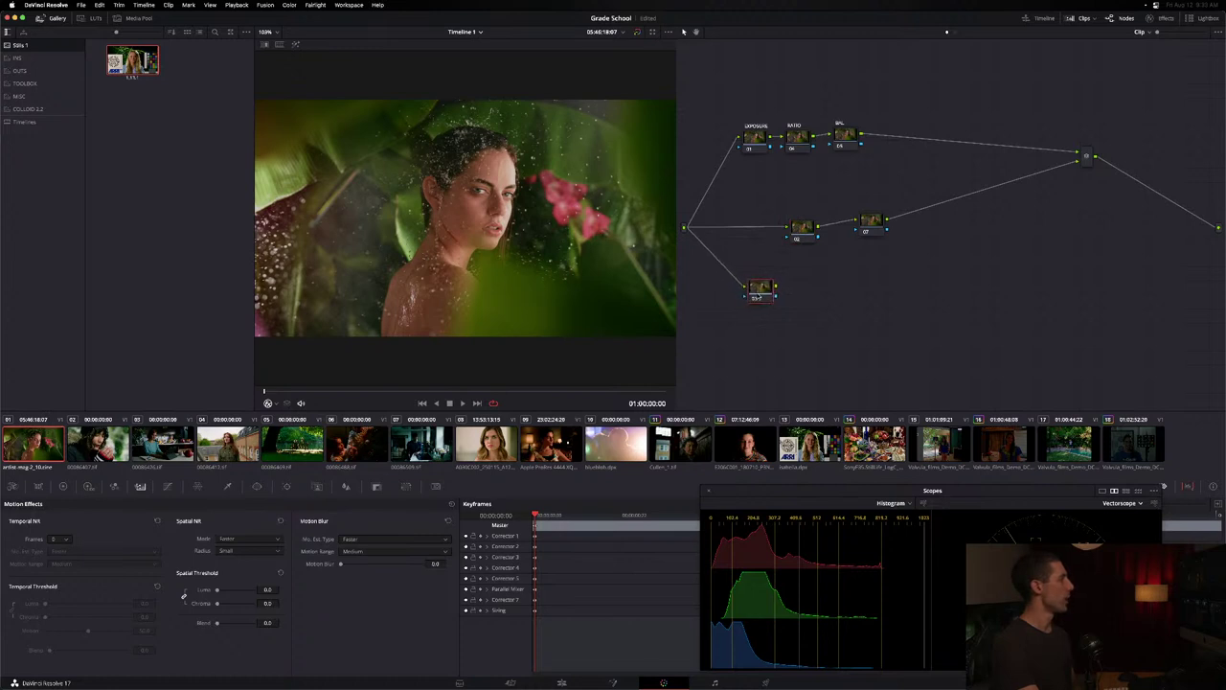
- Add a Layer Mixer fed by node 03 and rearrange nodes 02, 07 and 03
left_click_drag(806, 240, 810, 239)
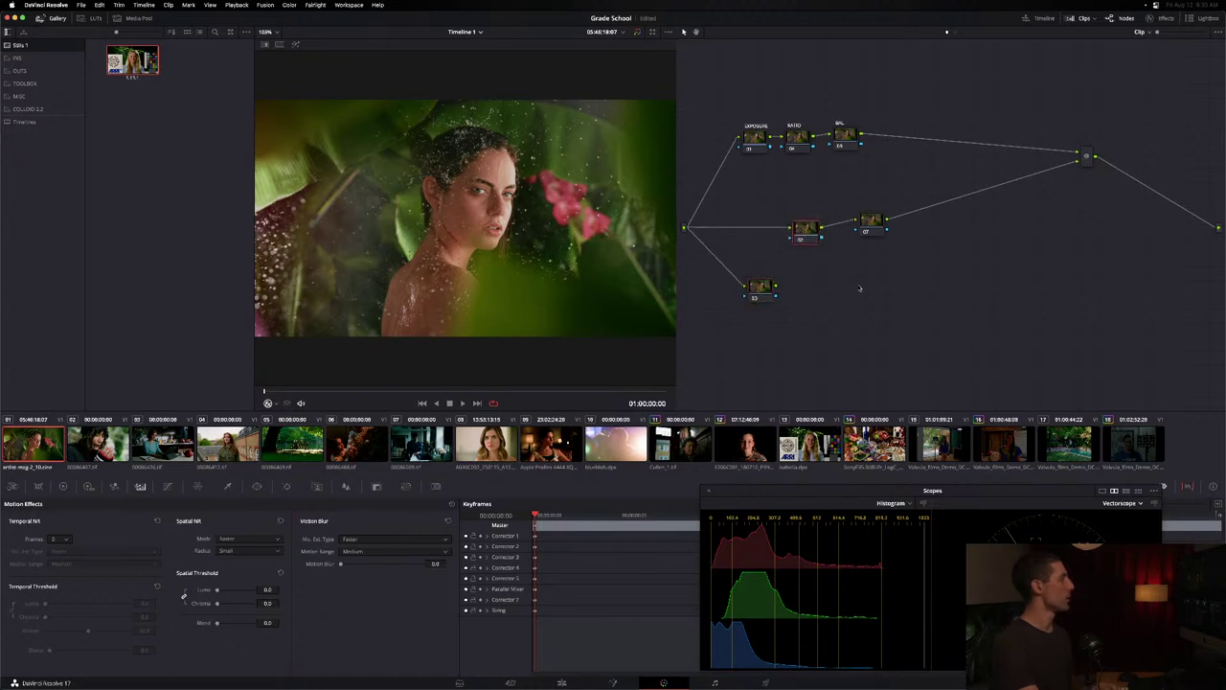
key("alt+l")
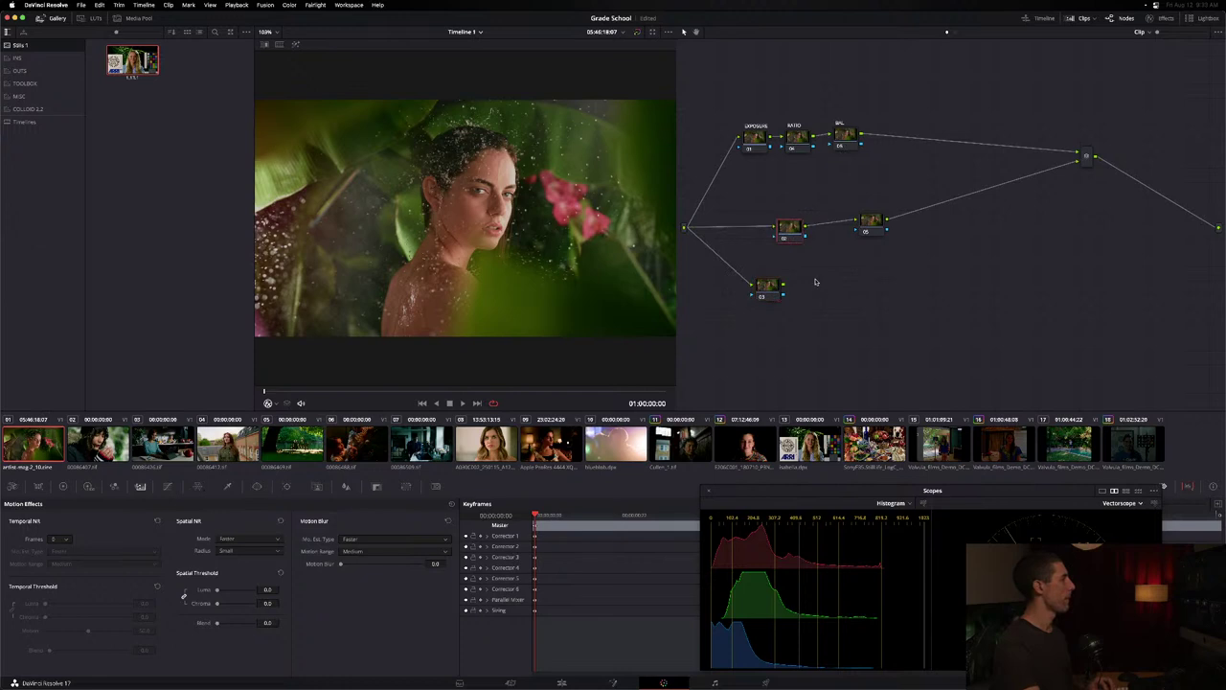
left_click_drag(798, 241, 782, 223)
left_click_drag(867, 224, 922, 226)
left_click_drag(758, 285, 794, 283)
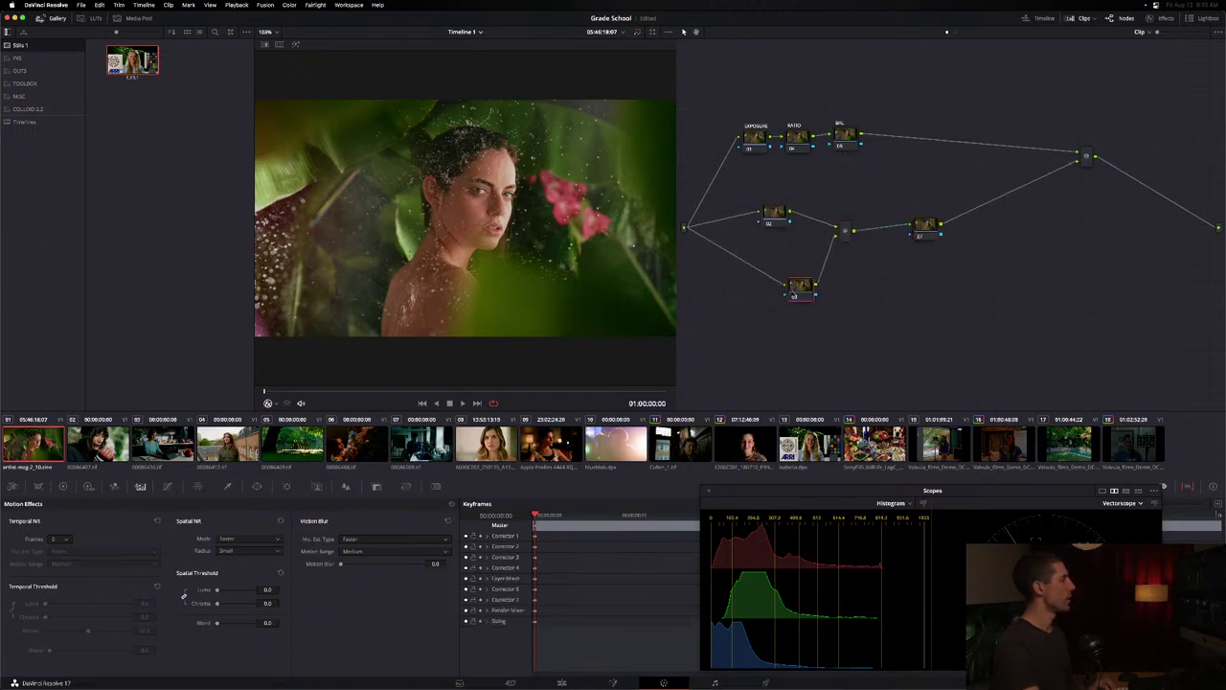
- Add corrector node 08, delete node 06 and the mixer, and line node 02 up with node 07
key("alt+shift+s")
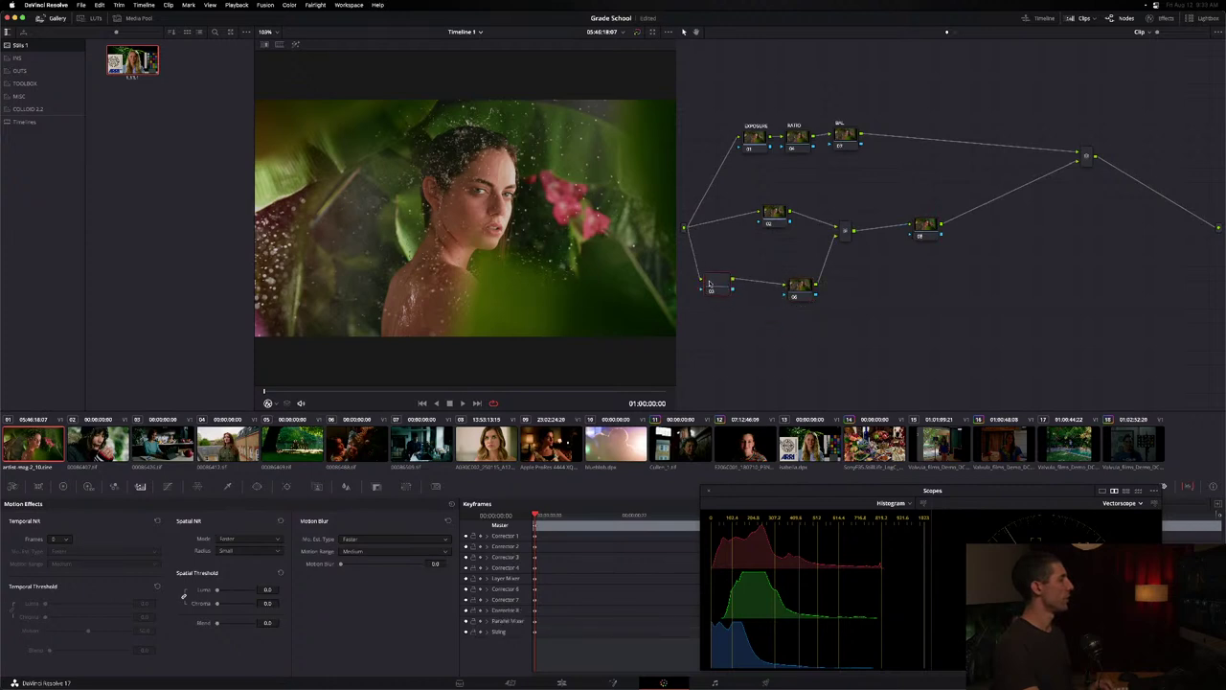
left_click_drag(711, 284, 765, 301)
left_click(810, 286)
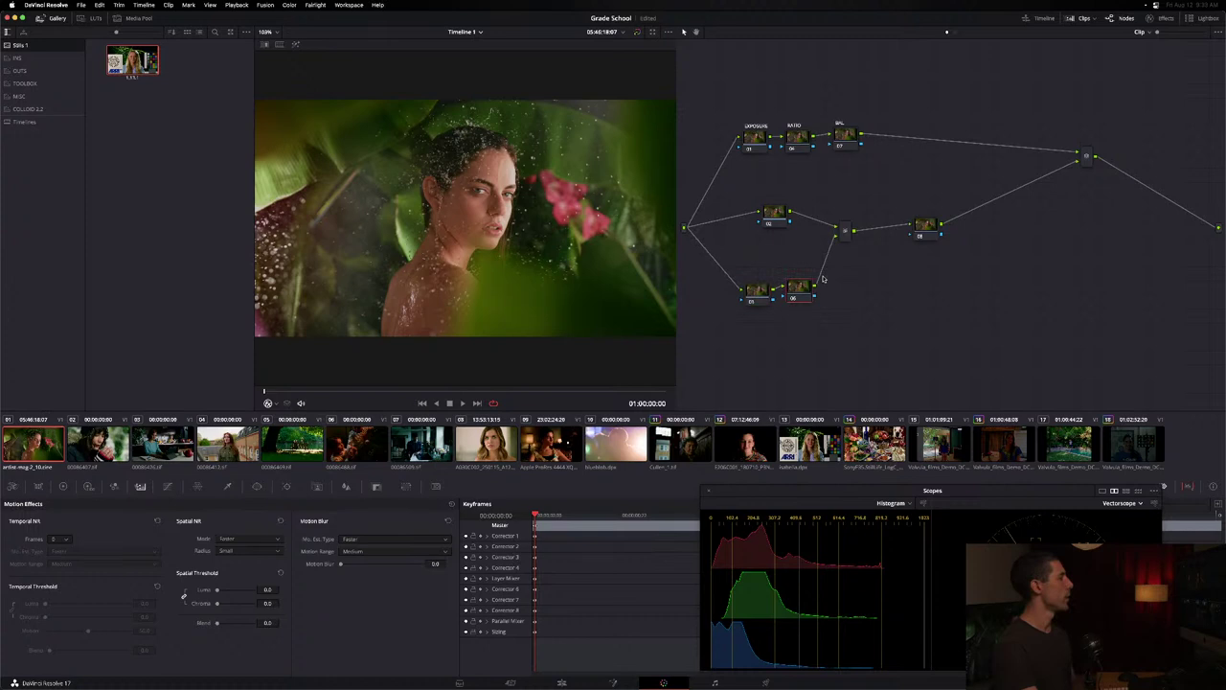
key("Delete")
left_click(844, 232)
key("Delete")
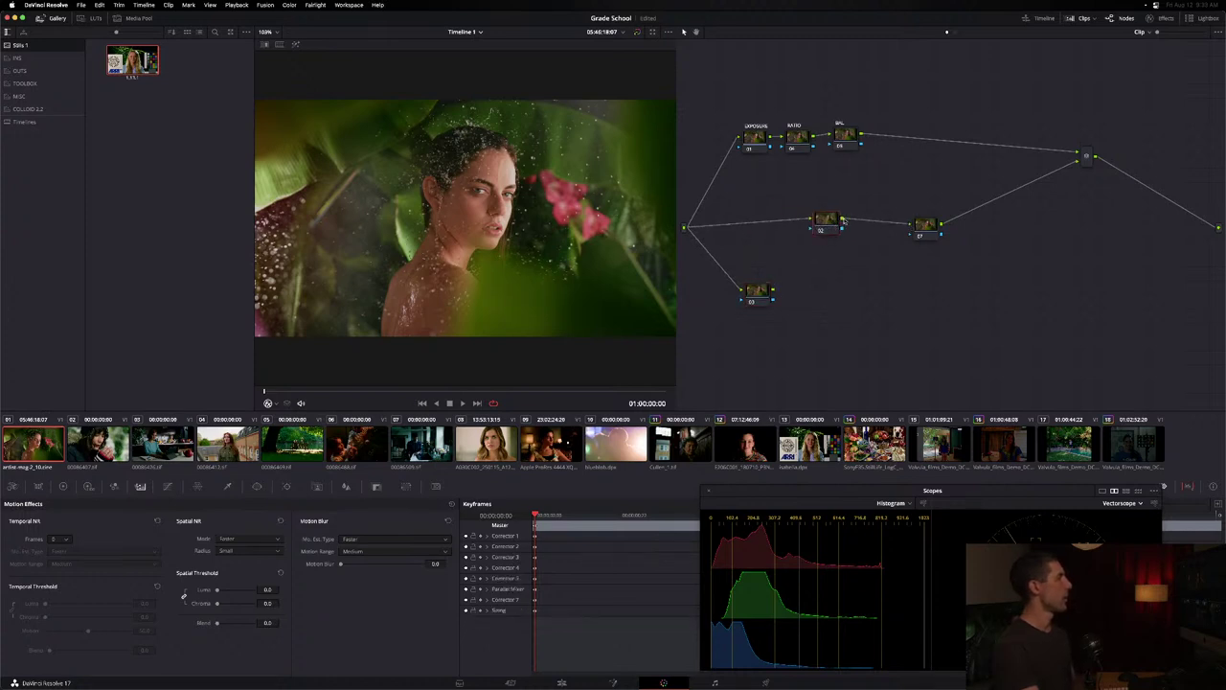
left_click_drag(826, 222, 839, 230)
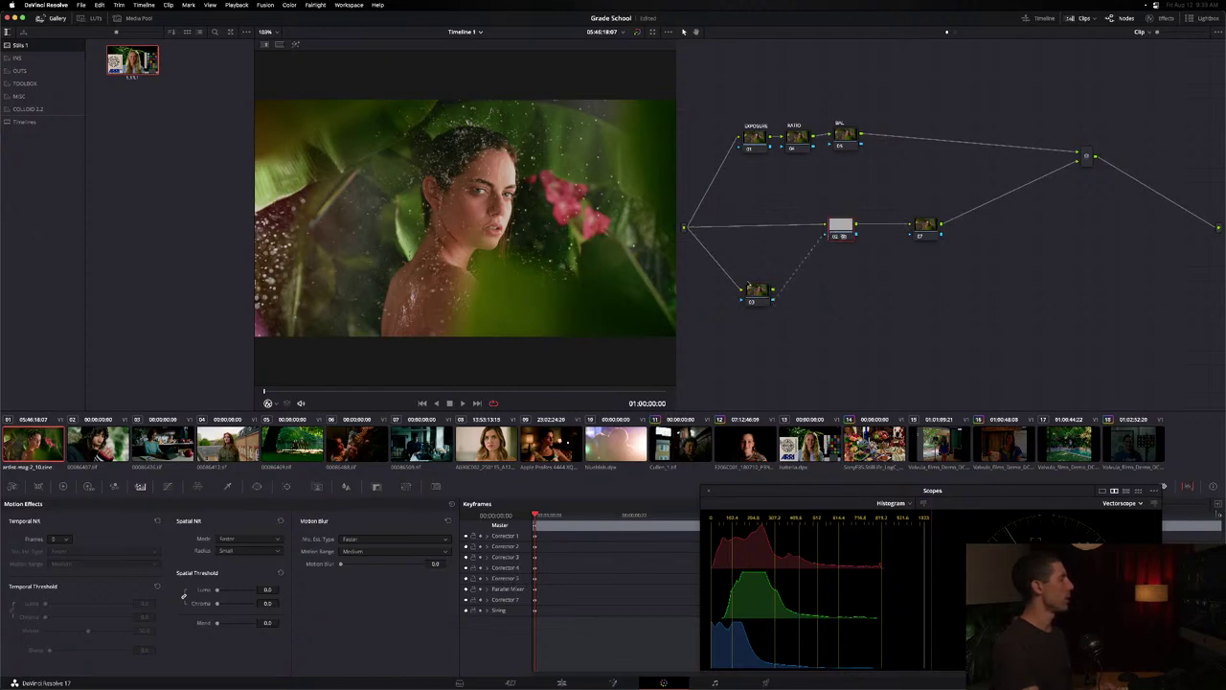
- Add node 04 after node 03 and set spatial noise reduction to Better mode with Large radius
left_click_drag(769, 302, 729, 285)
key("alt+s")
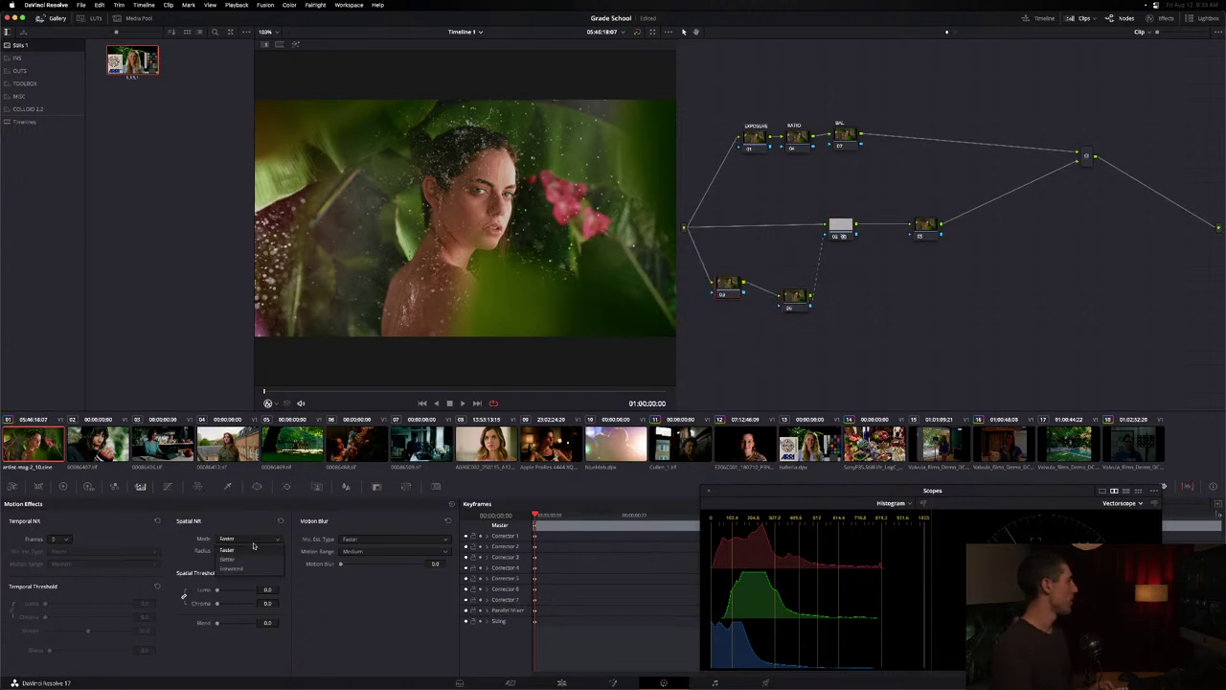
left_click(247, 538)
left_click(251, 563)
left_click(246, 549)
left_click(237, 581)
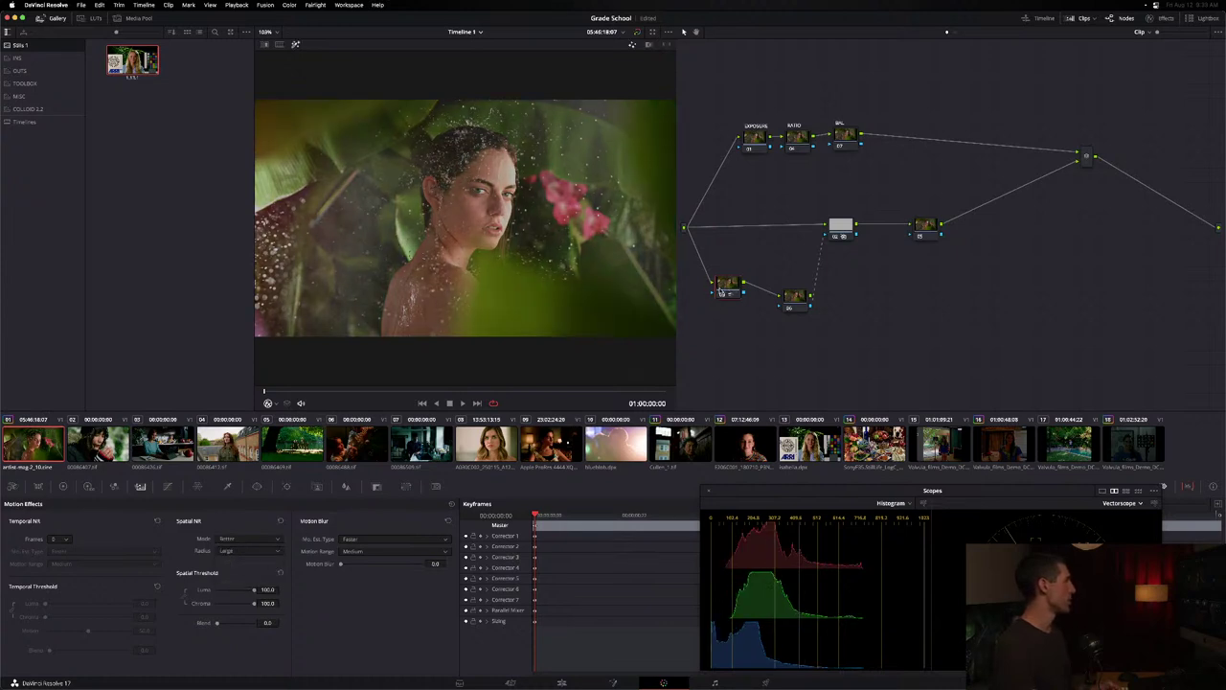
- Hide the Gallery, delete node 05, and select node 06 with node 03 kept in place
left_click_drag(729, 293, 738, 289)
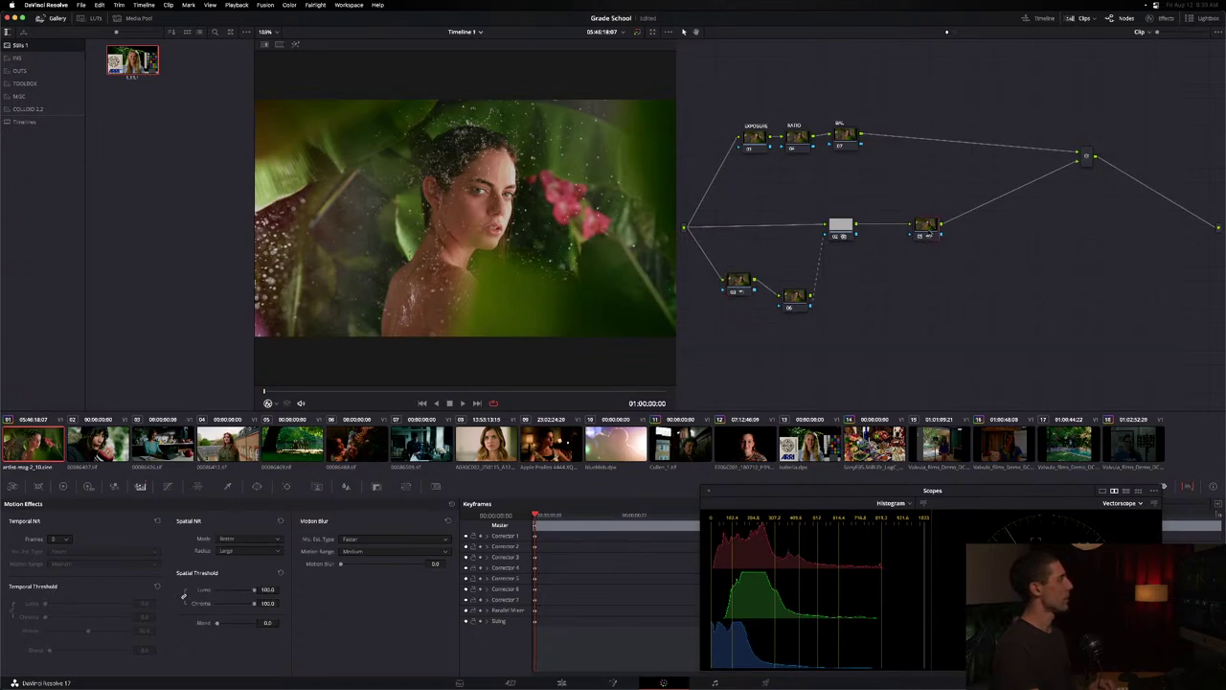
scroll(472, 235, "up", 8)
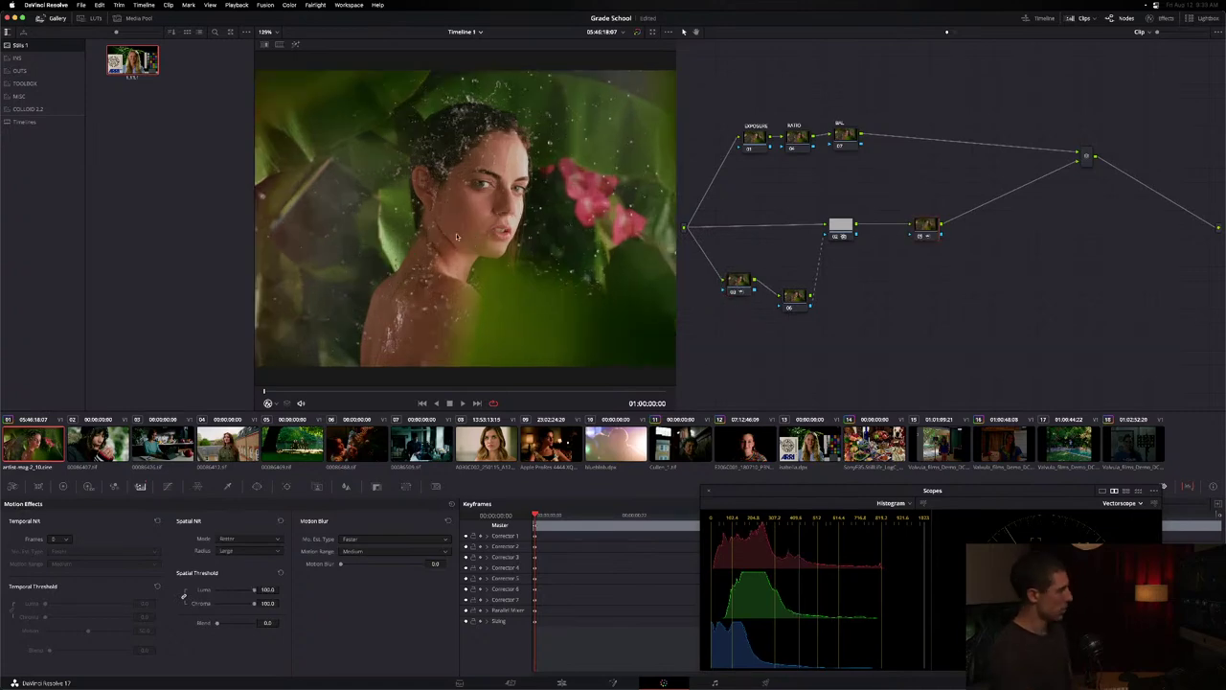
left_click(57, 18)
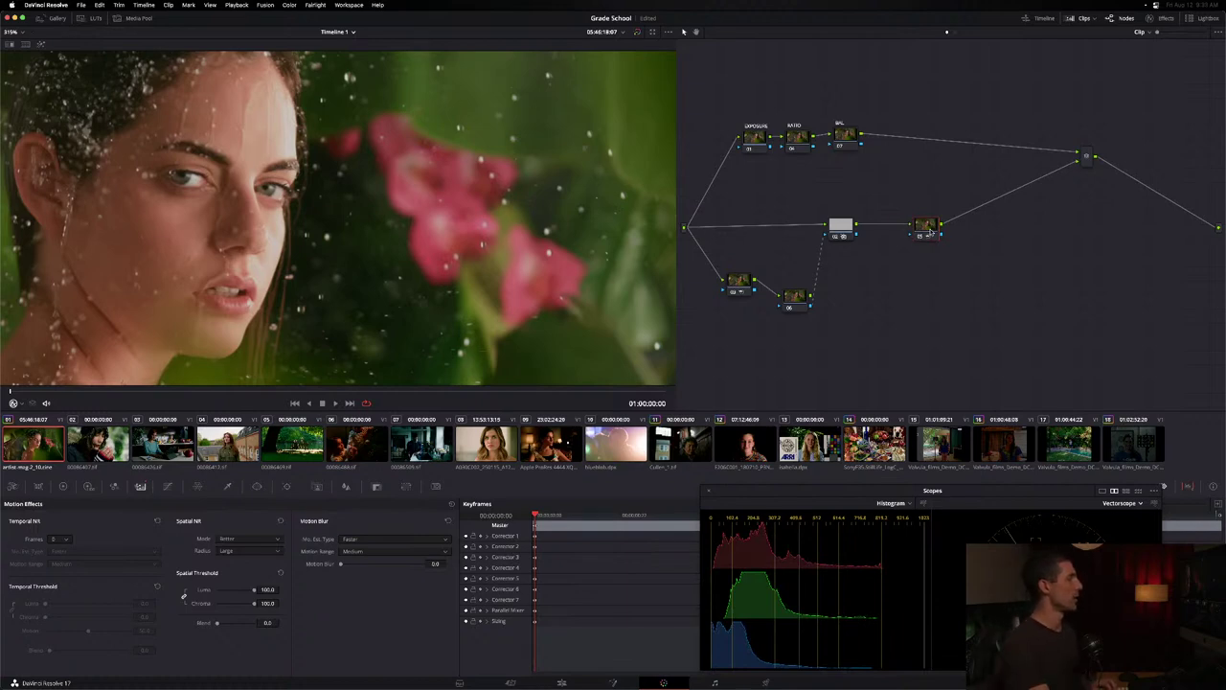
key("Delete")
left_click_drag(738, 283, 732, 291)
key("super+z")
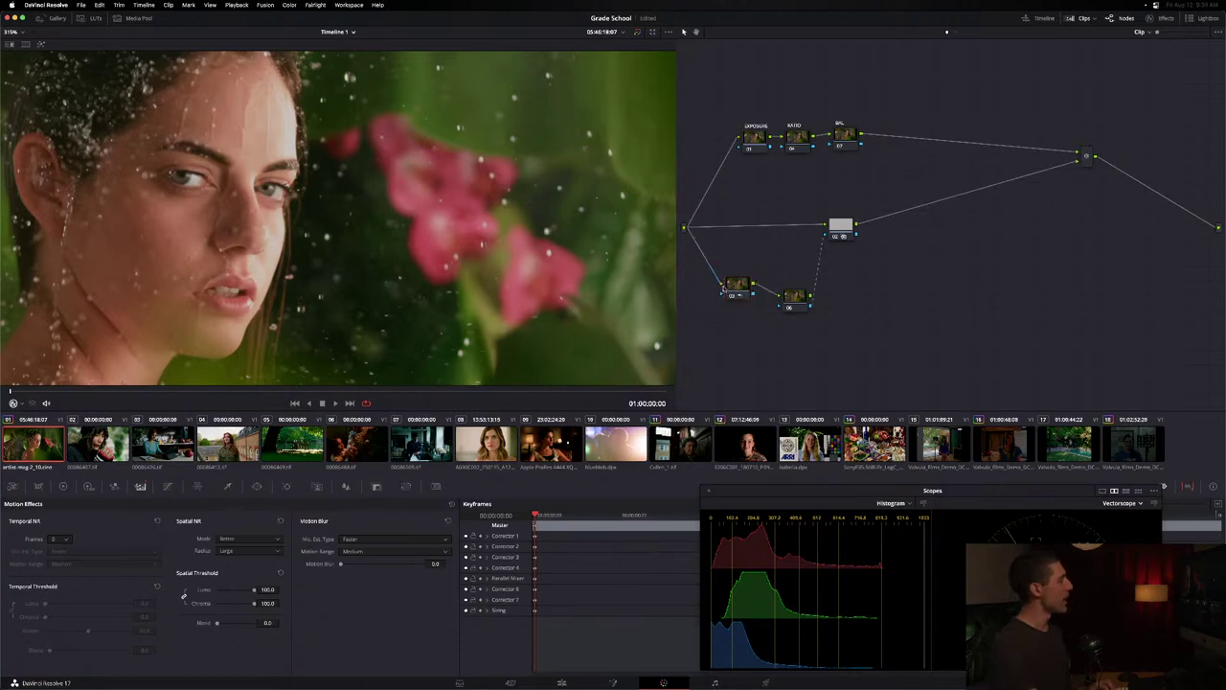
left_click_drag(788, 300, 795, 302)
- Sample the pink flower with the HSL qualifier, then reset the qualifier ranges to defaults
left_click(228, 486)
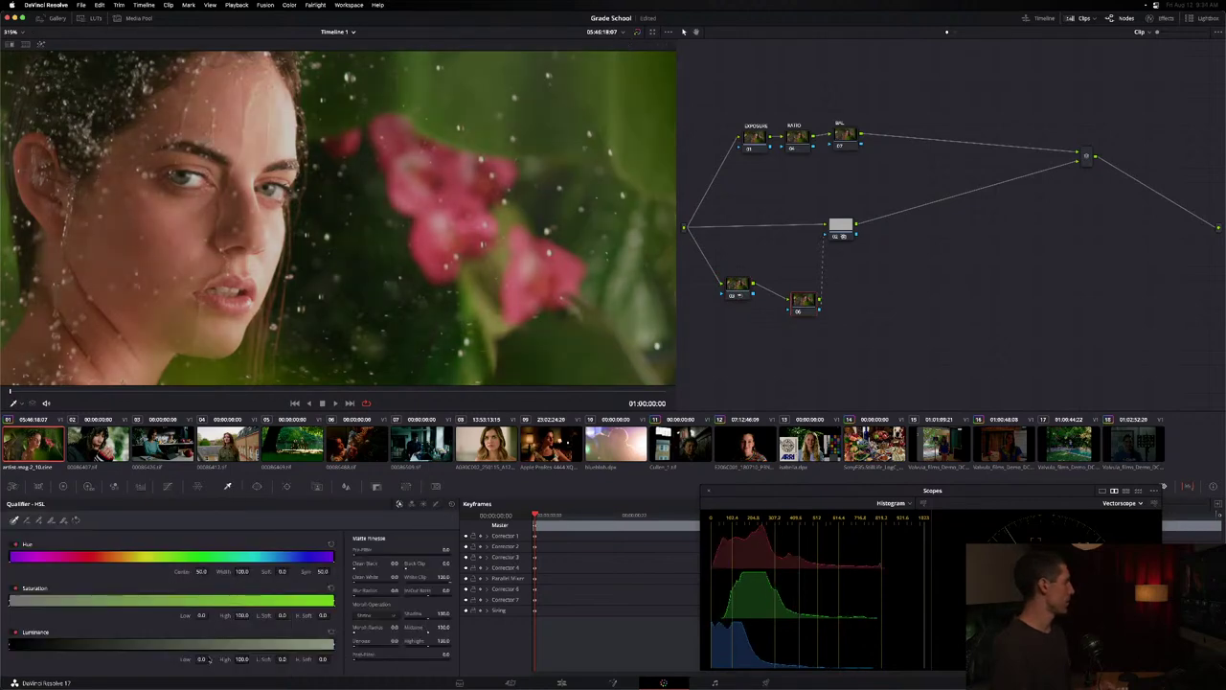
left_click(500, 70)
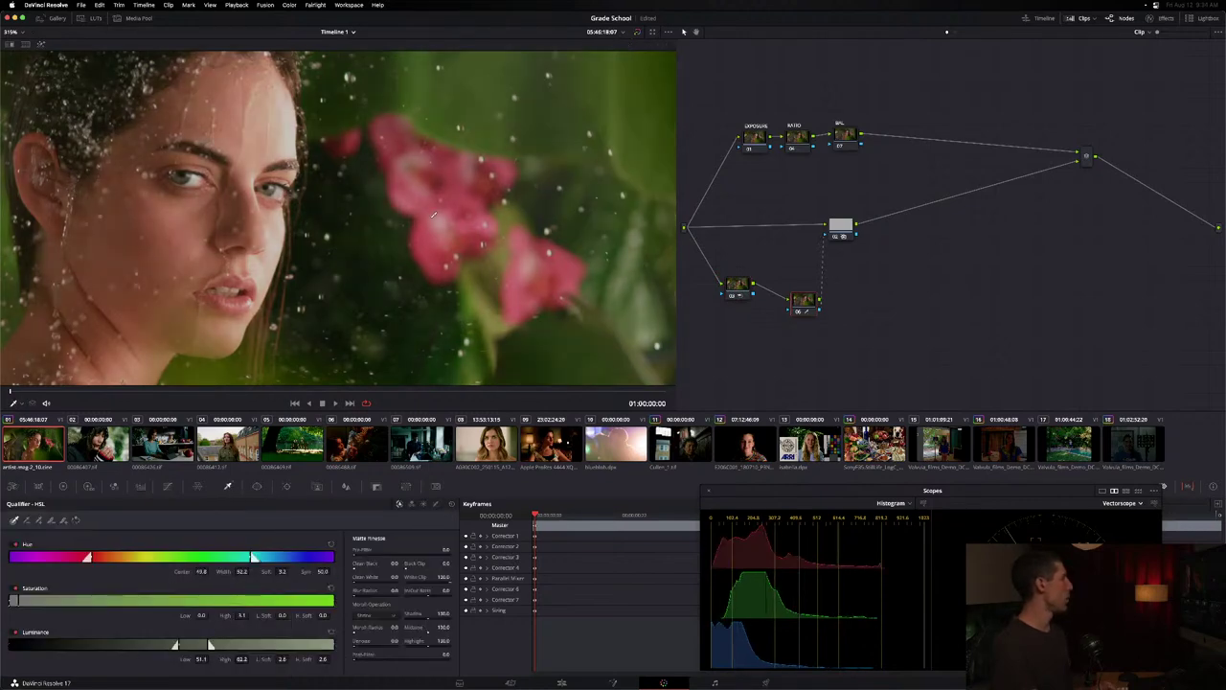
key("shift+z")
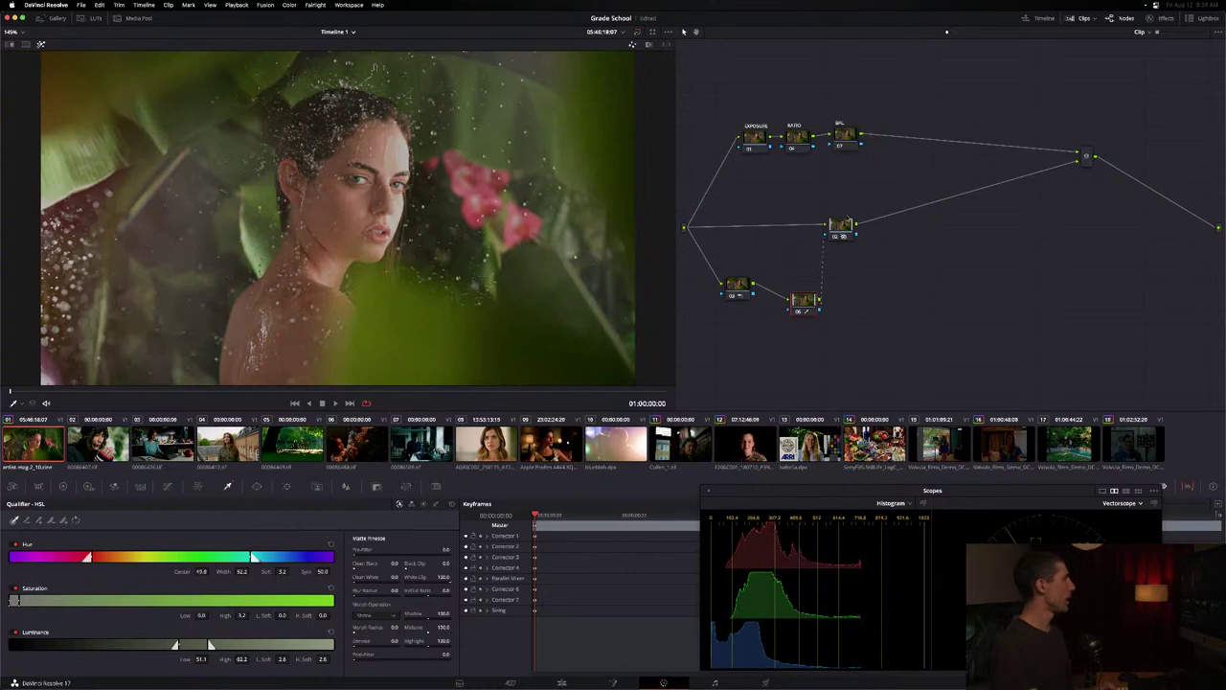
left_click(839, 230)
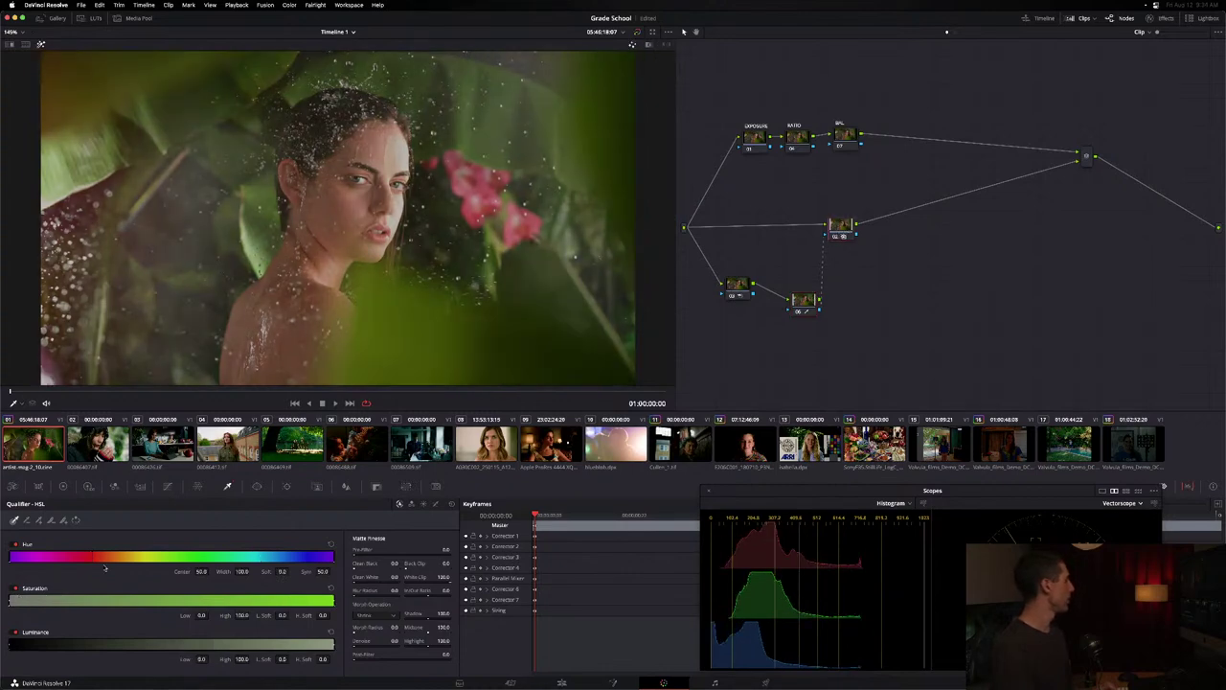
left_click(14, 426)
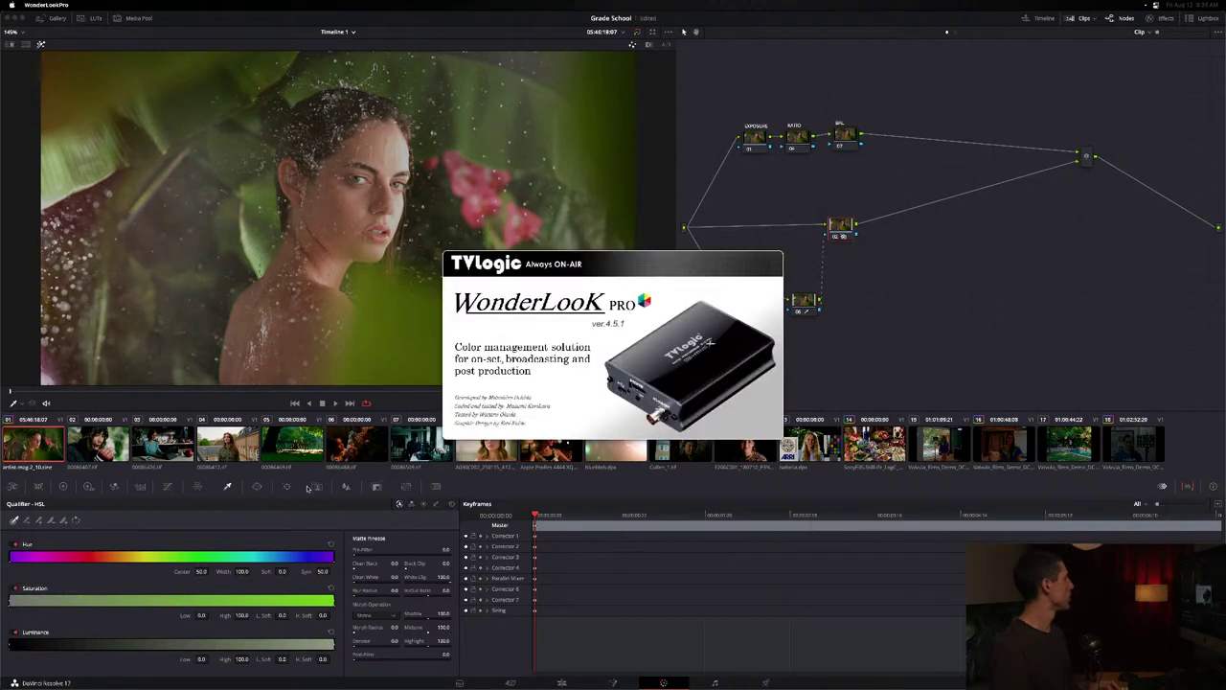
left_click(166, 535)
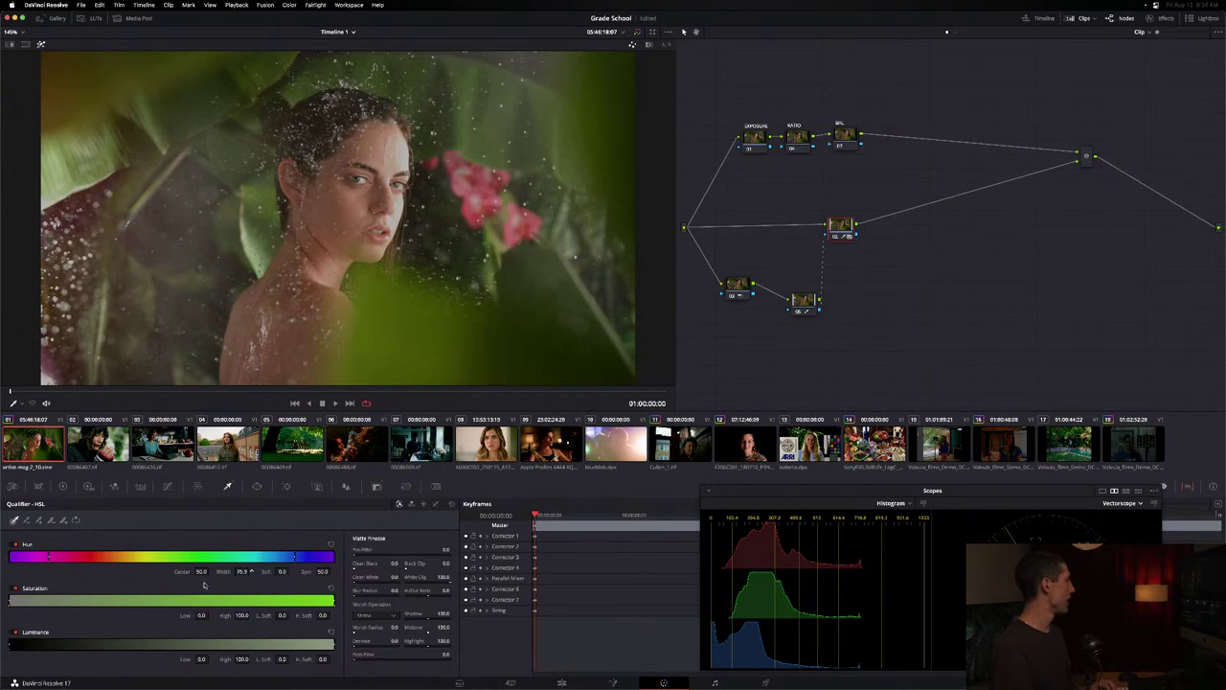
- Narrow node 06's Hue width to about 4.7 for the greens and check the Highlight matte
left_click(803, 301)
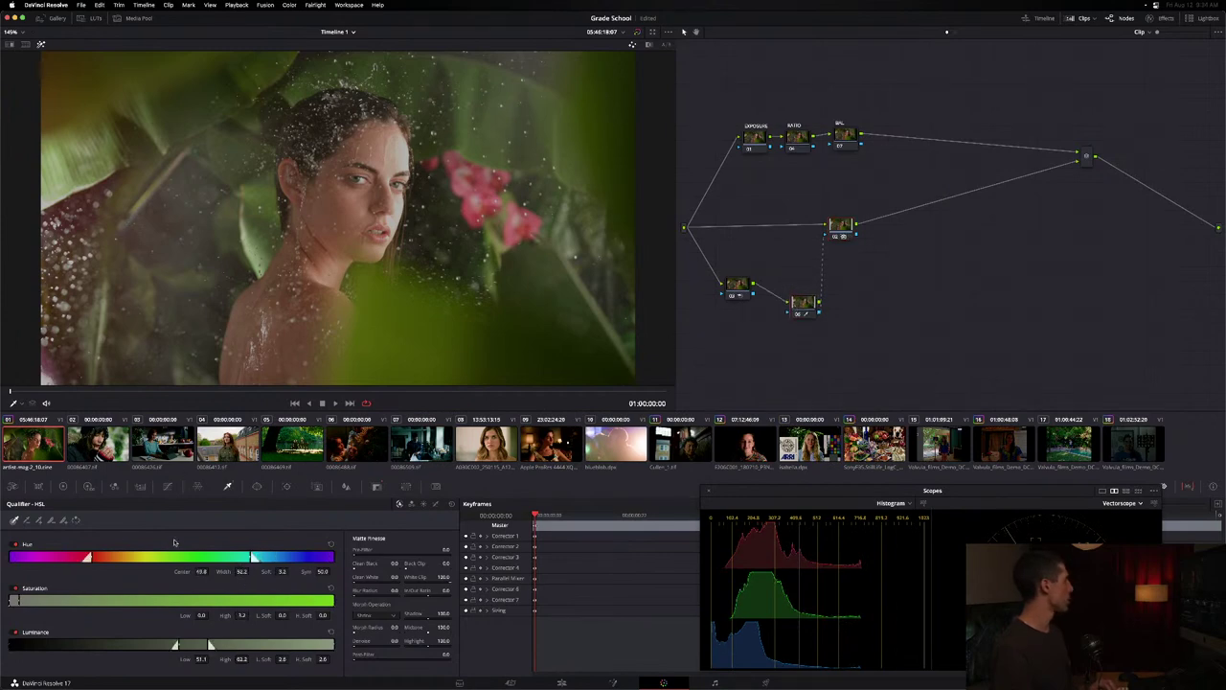
left_click_drag(212, 576, 98, 581)
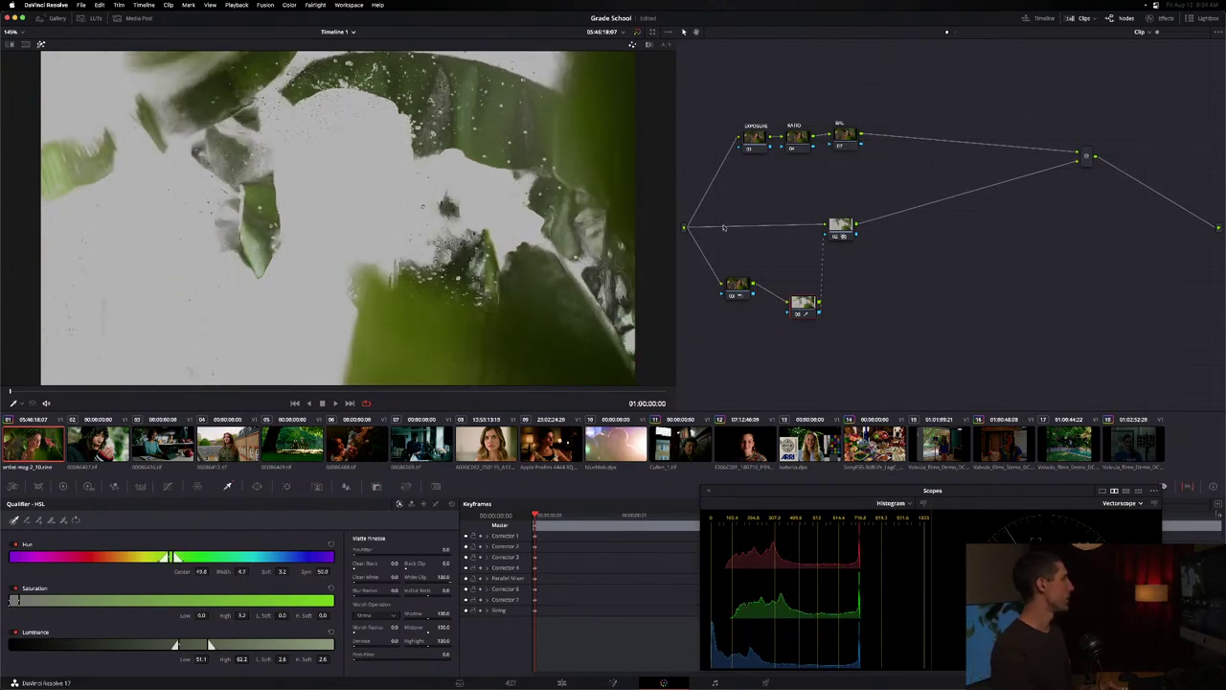
left_click(846, 231)
key("shift+h")
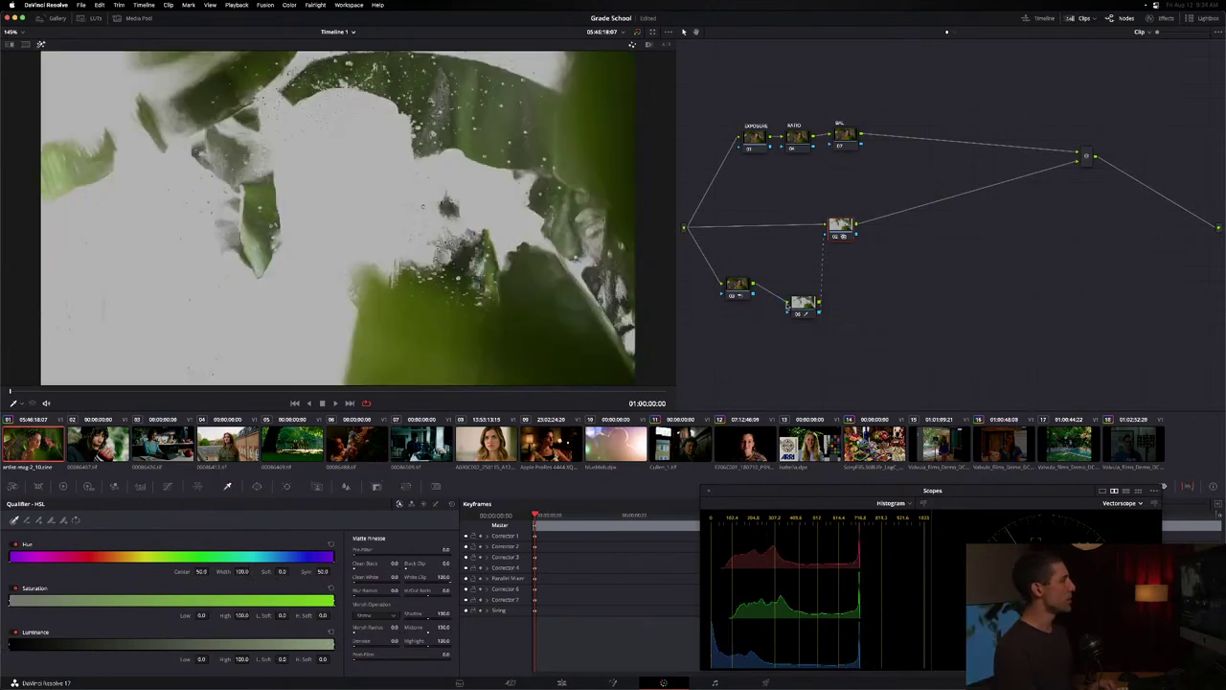
key("shift+h")
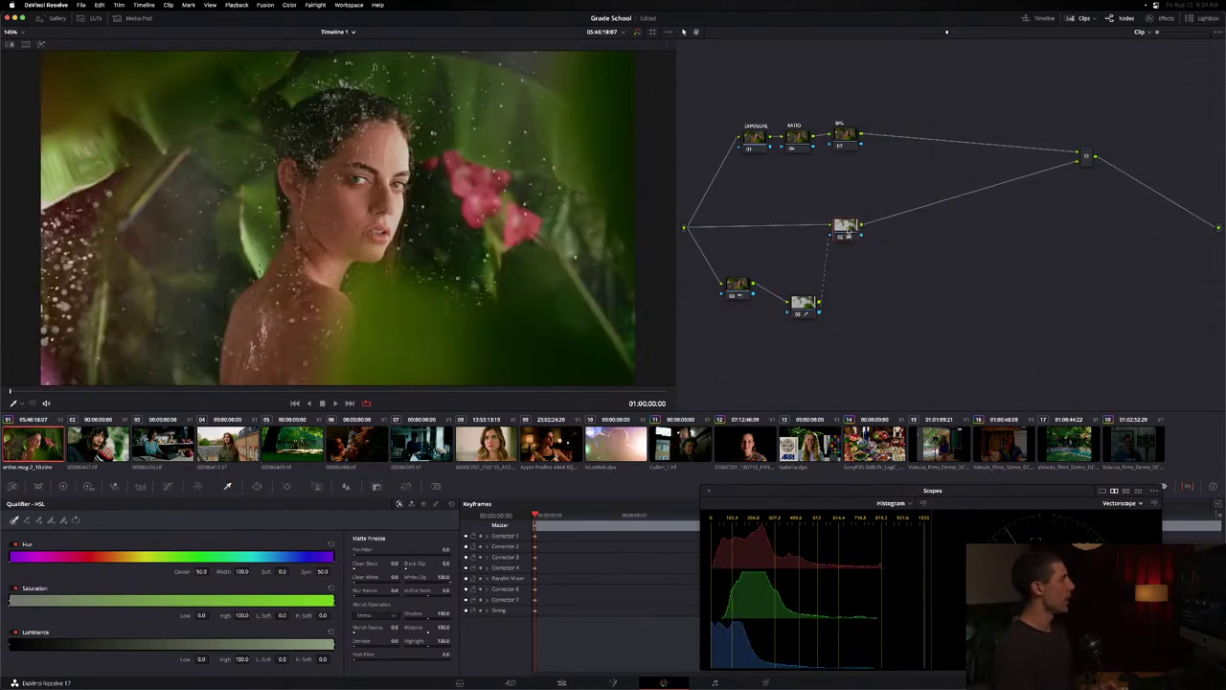
- Nudge the middle node right, show the primary colour wheels, and move node 06 further right
left_click_drag(847, 229, 855, 228)
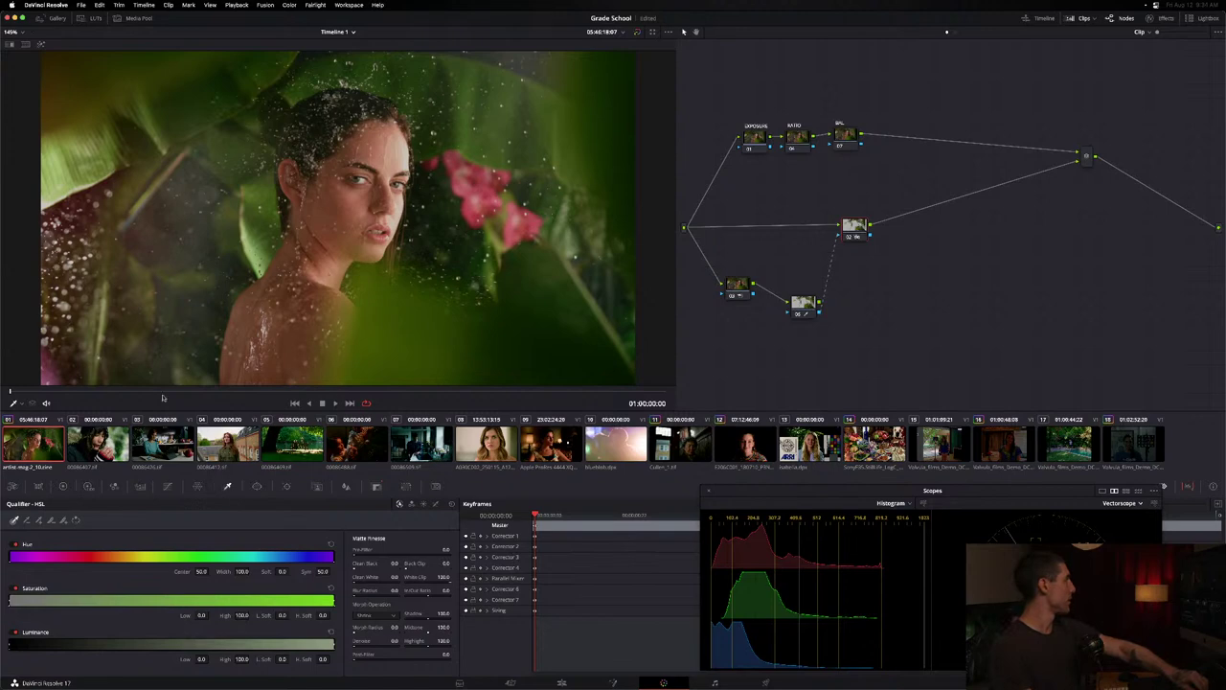
left_click(63, 486)
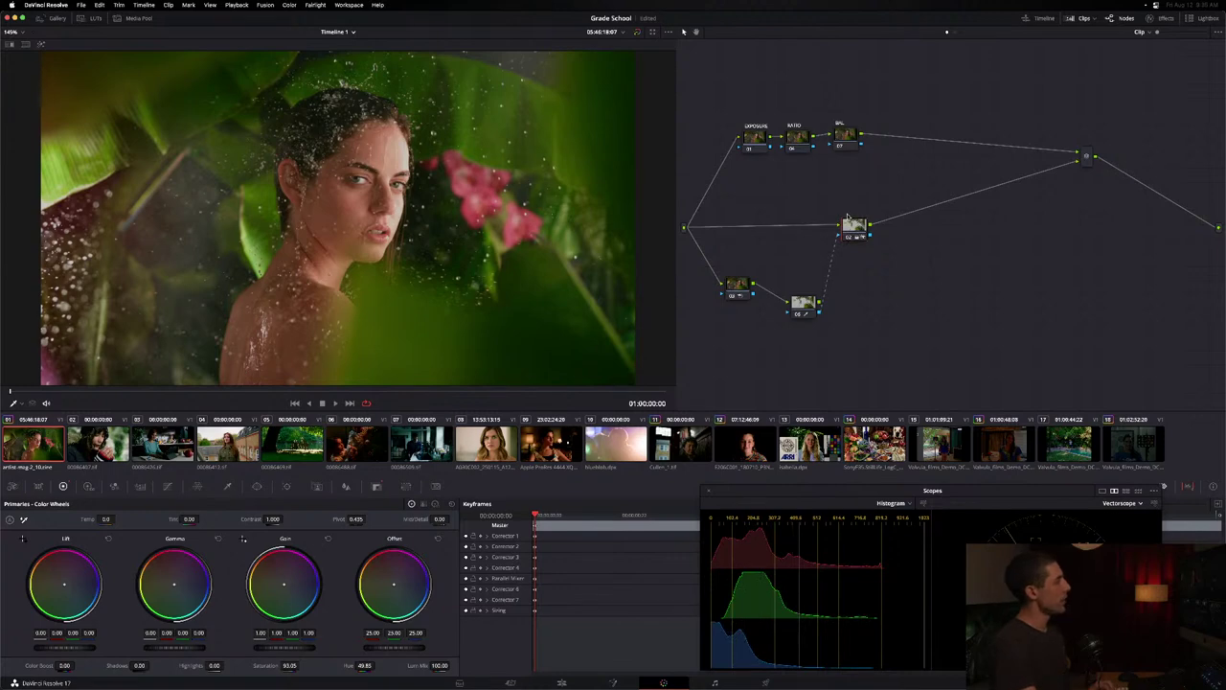
left_click_drag(853, 226, 882, 226)
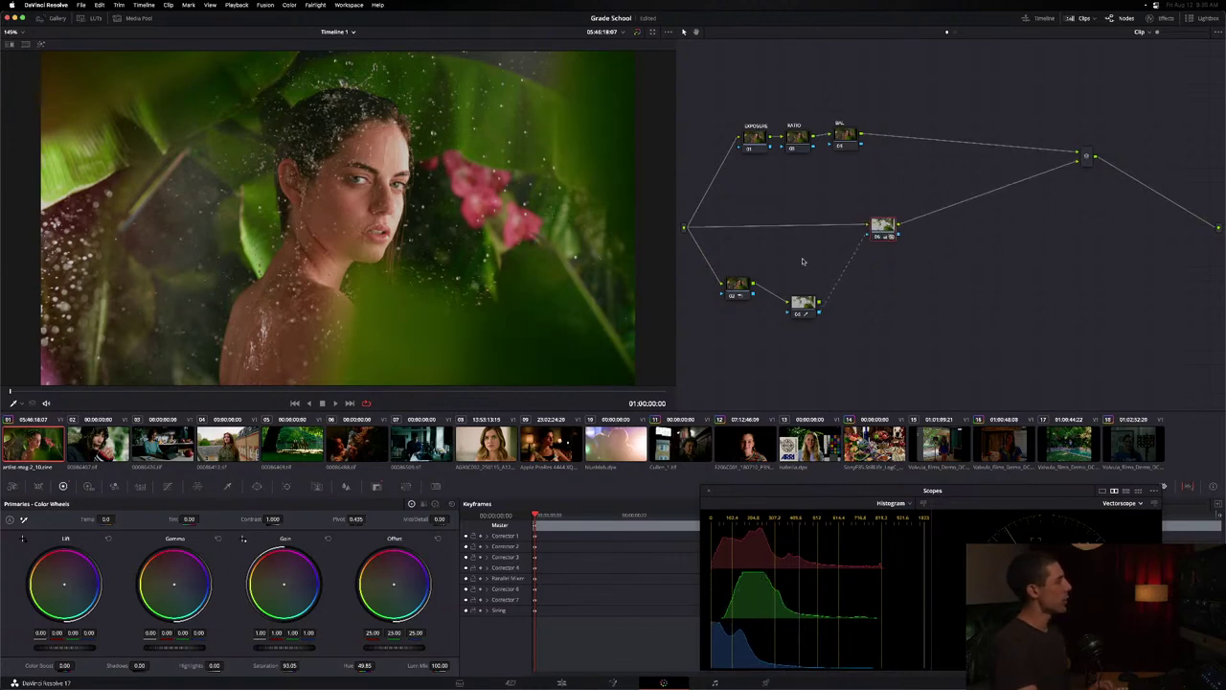
- Compare the Saturation values of nodes 02, 04 and 06, nudging node 06 slightly right
left_click(737, 286)
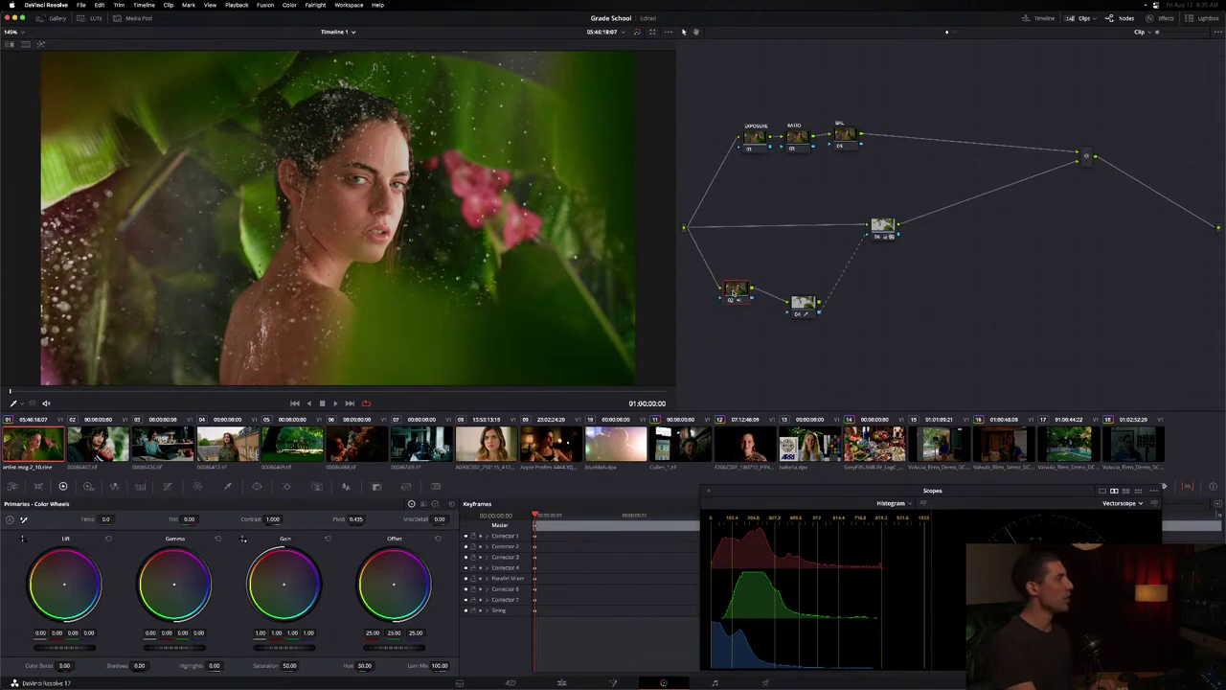
left_click(798, 304)
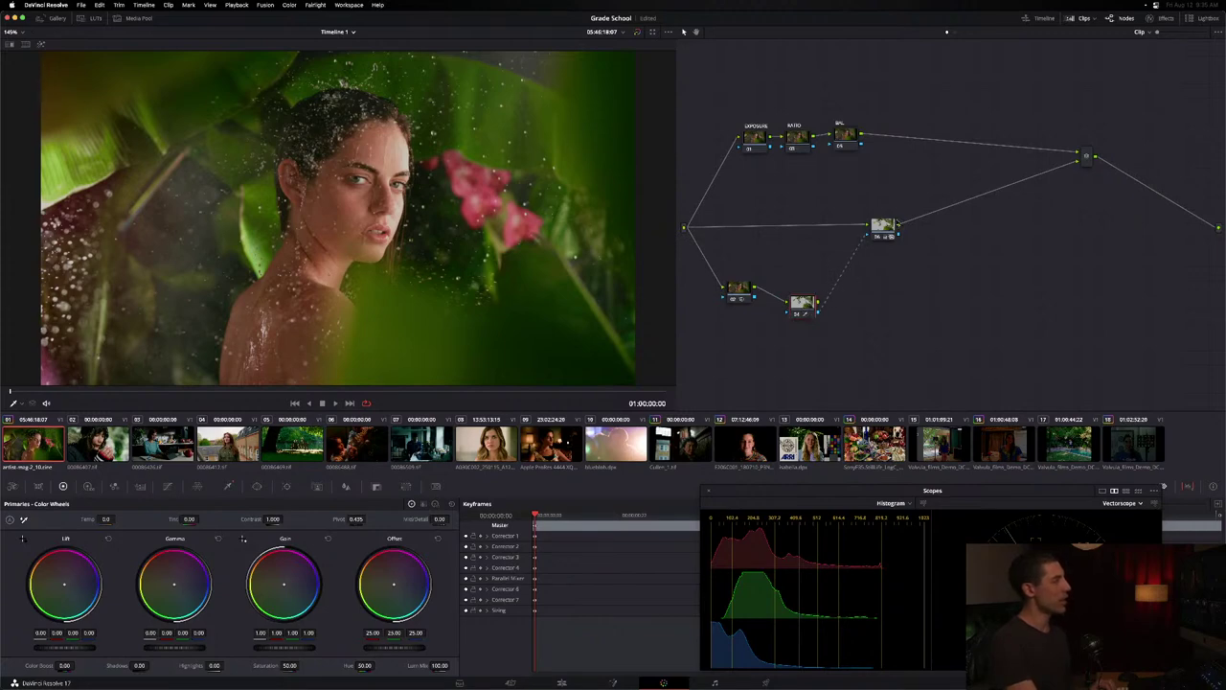
left_click(884, 226)
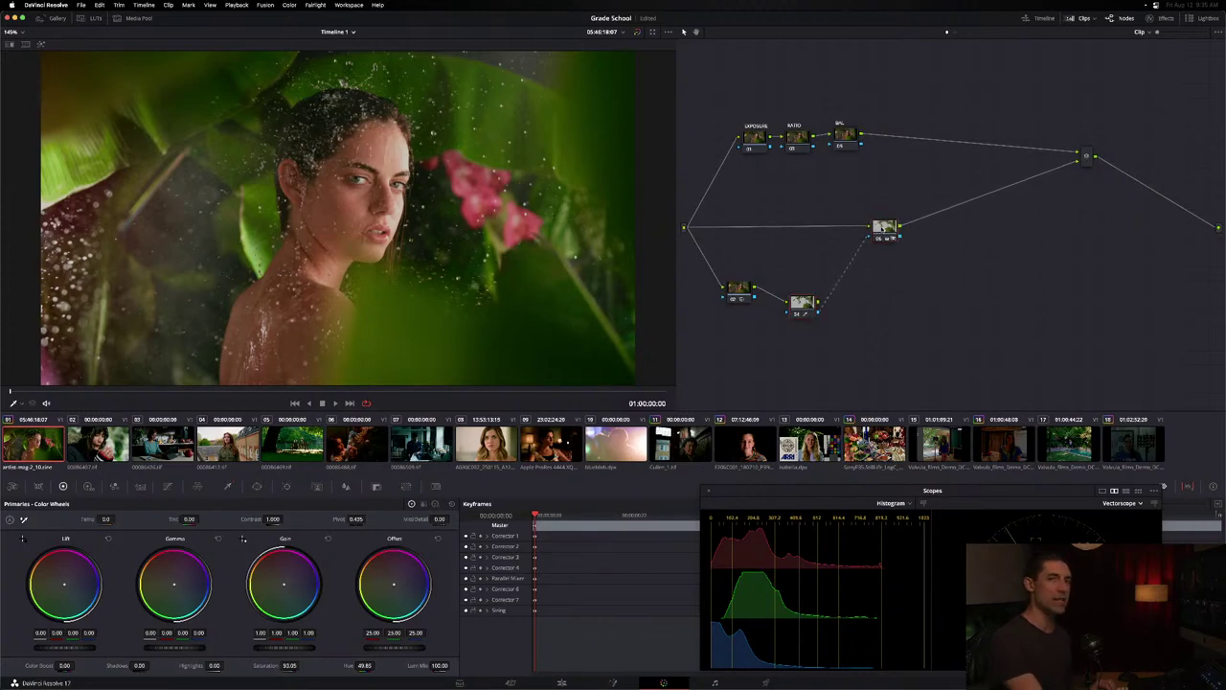
left_click_drag(884, 226, 888, 226)
- Recheck nodes 02, 04 and 06, then toggle the highlight matte preview on node 06
left_click(805, 302)
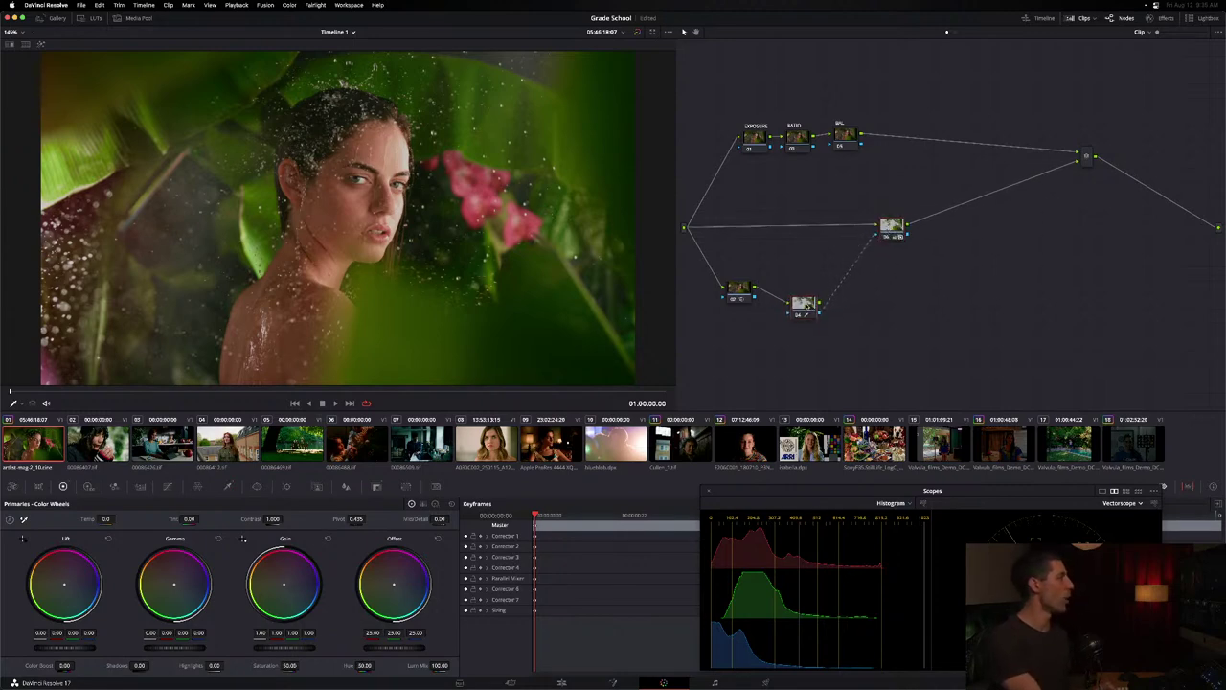
left_click(743, 287)
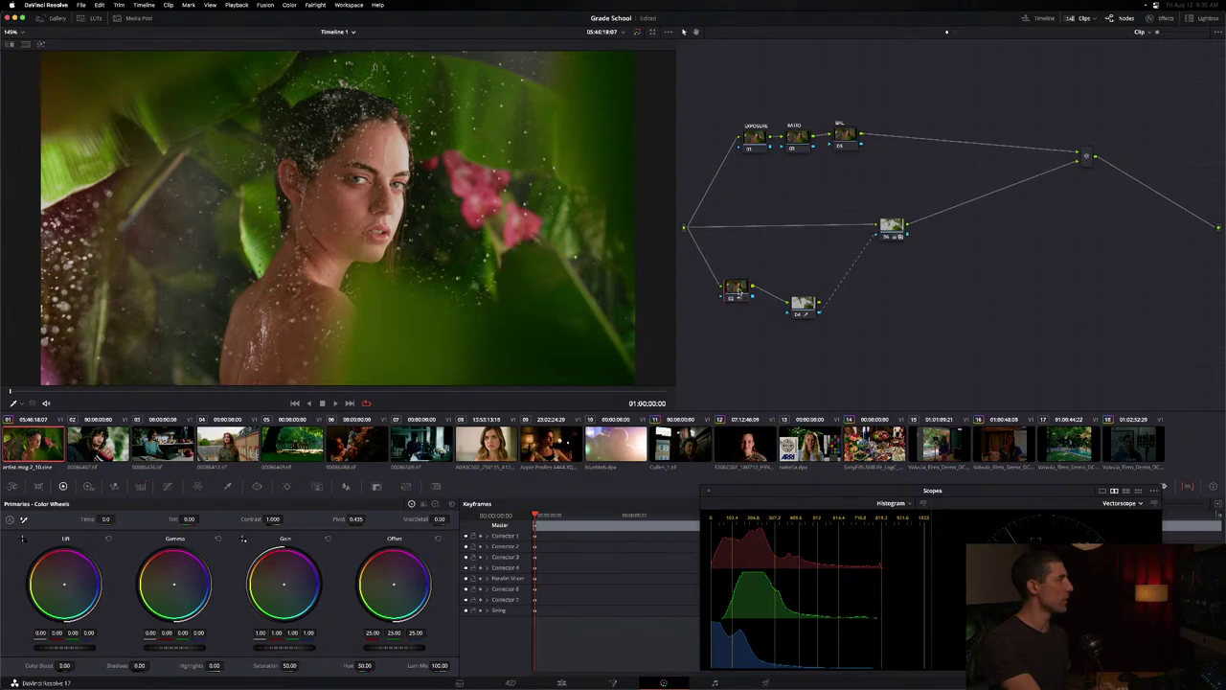
left_click_drag(743, 289, 741, 291)
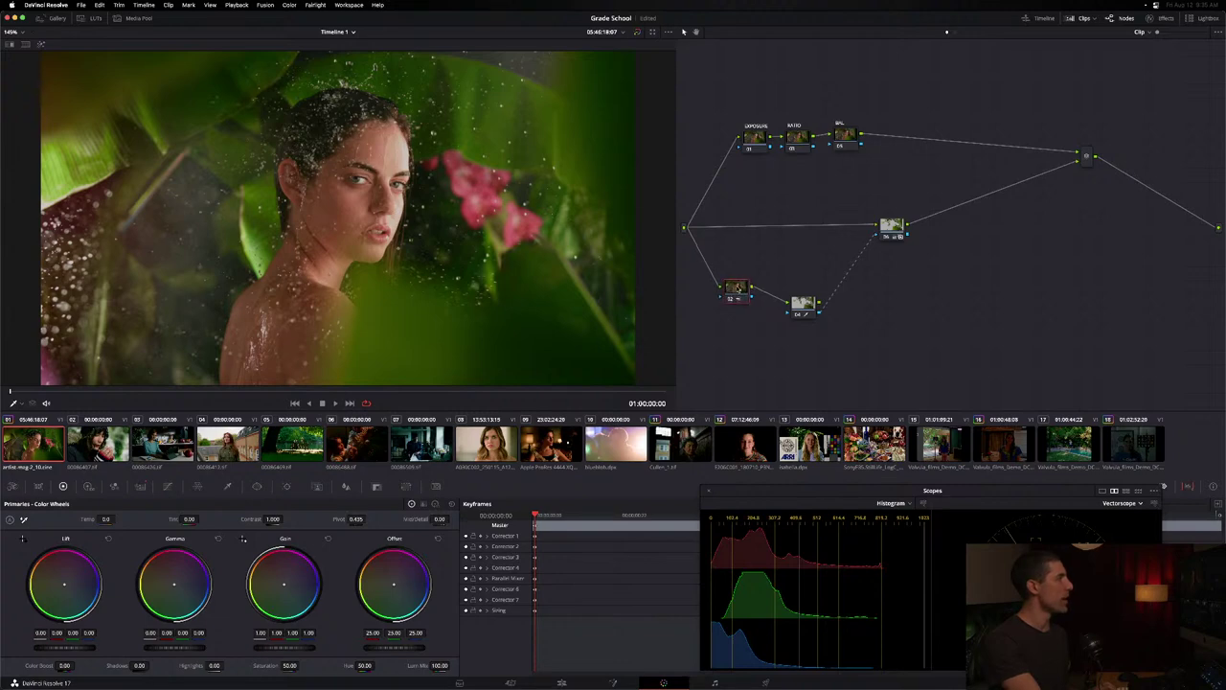
left_click(804, 305)
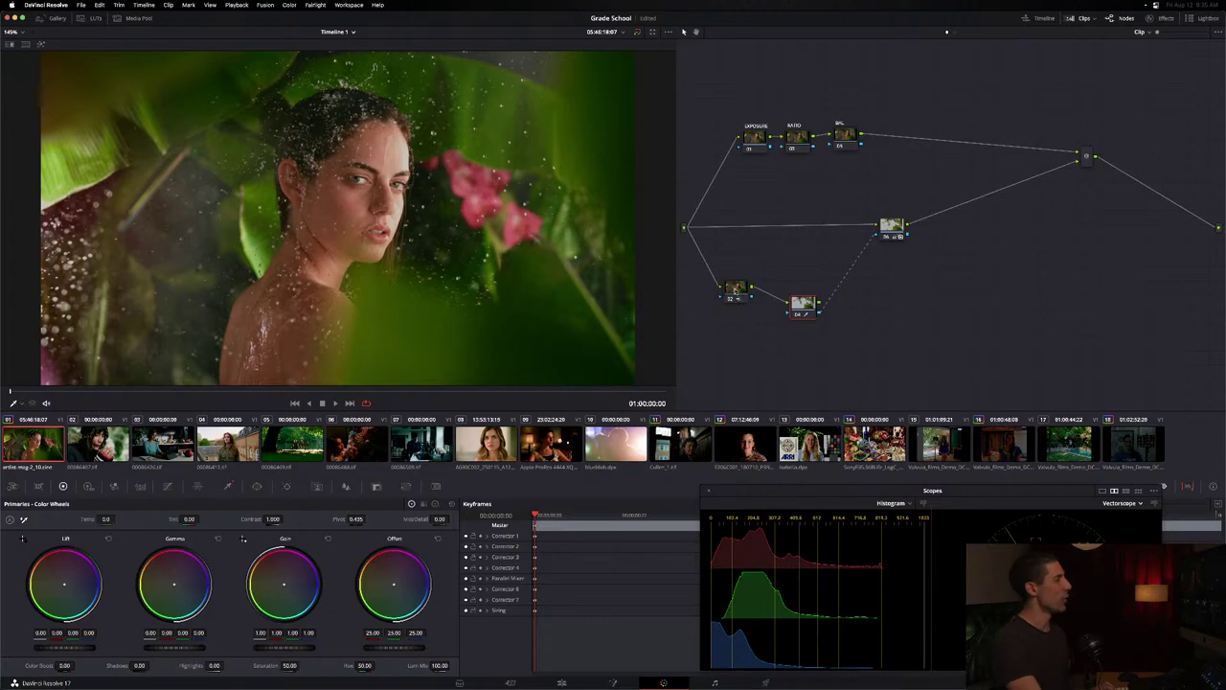
left_click(891, 226)
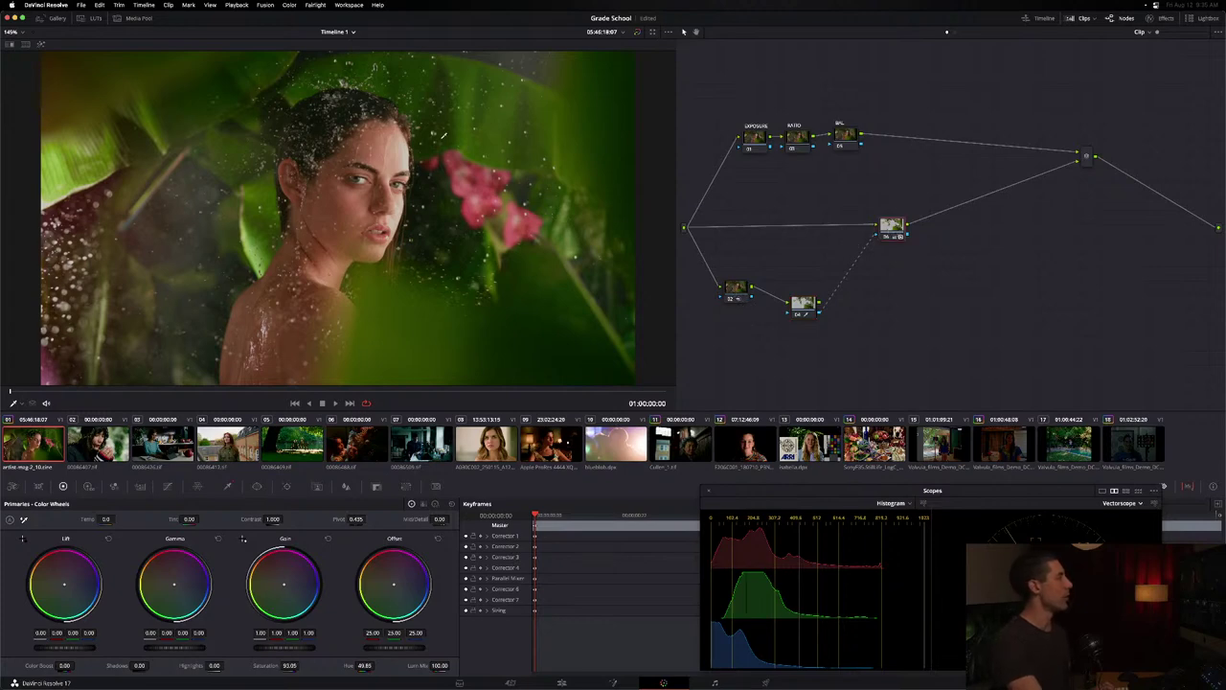
key("shift+h")
key("shift+h")
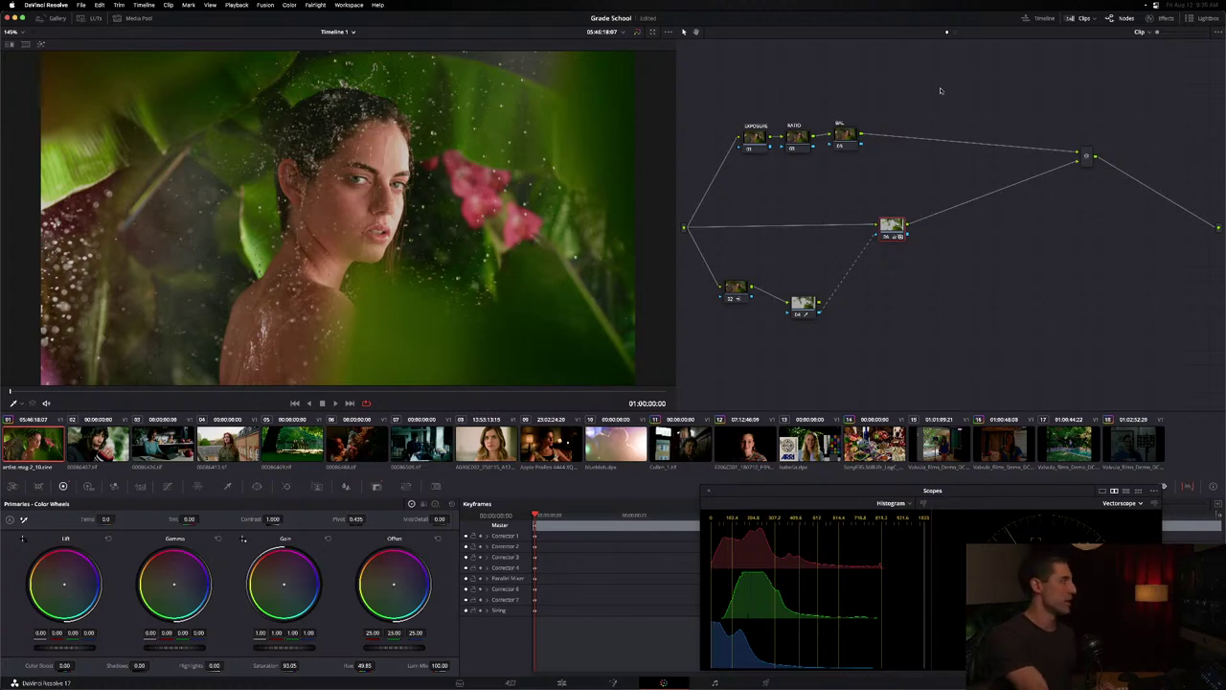
- Shift node 06 slightly right and down and node 04 about 20 px right, then return to Resolve
left_click_drag(892, 233, 901, 236)
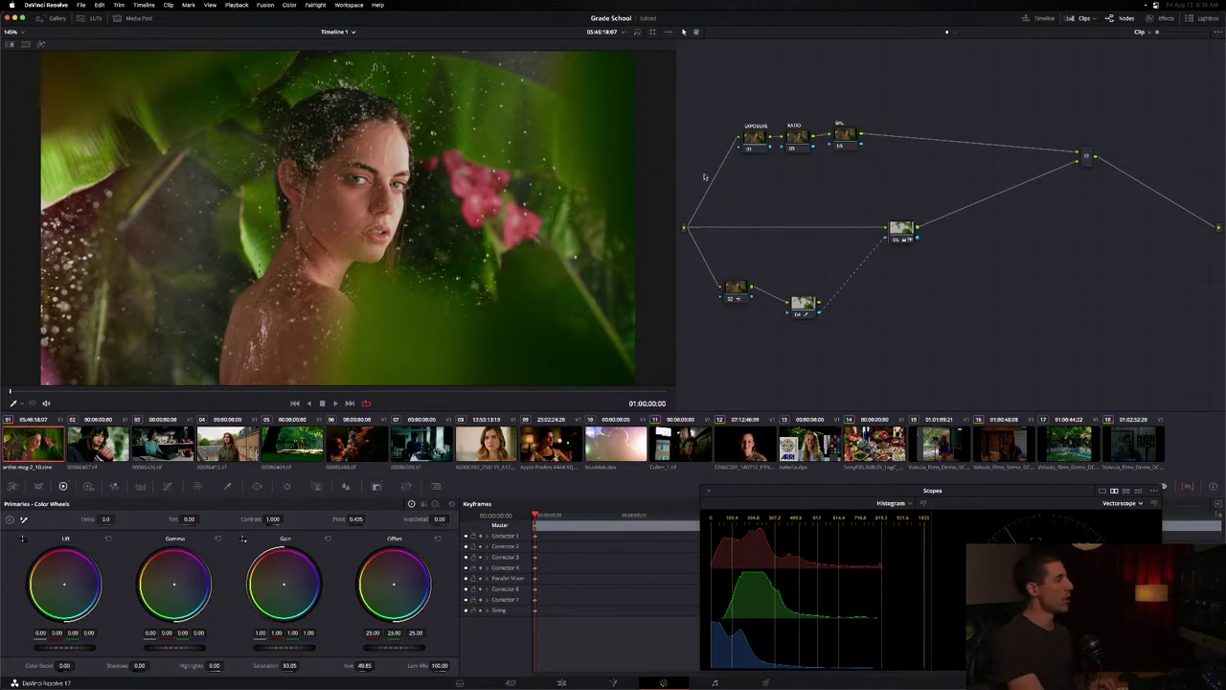
left_click(734, 287)
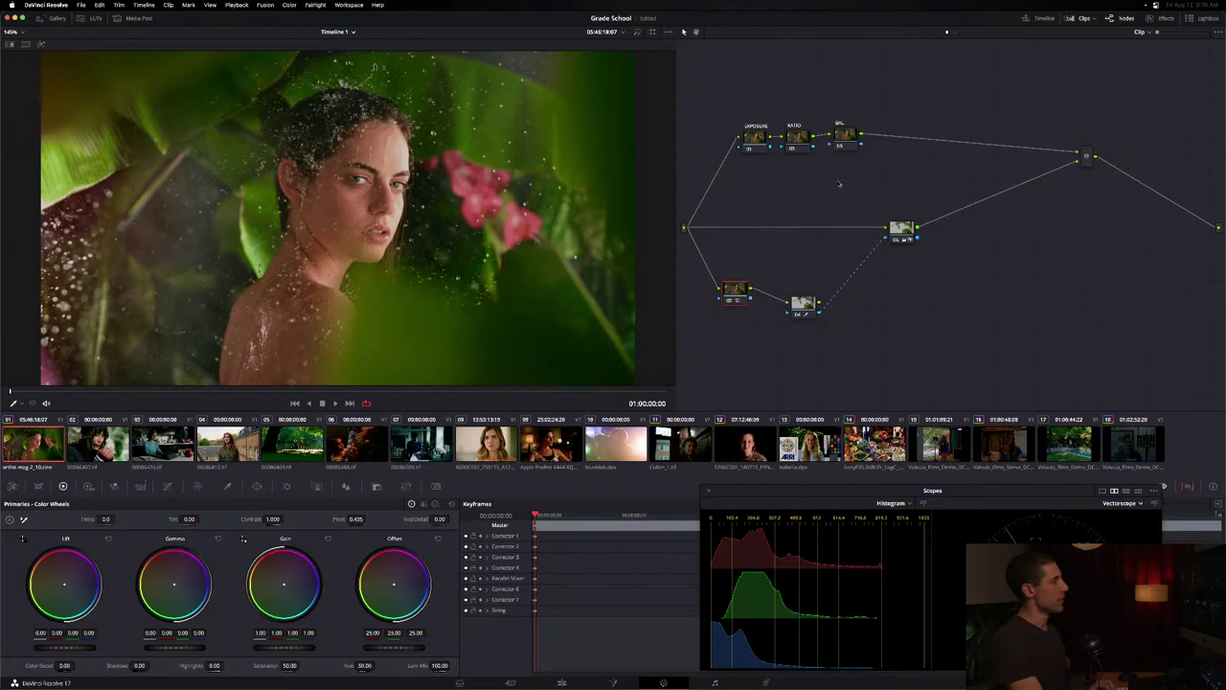
left_click_drag(812, 310, 831, 314)
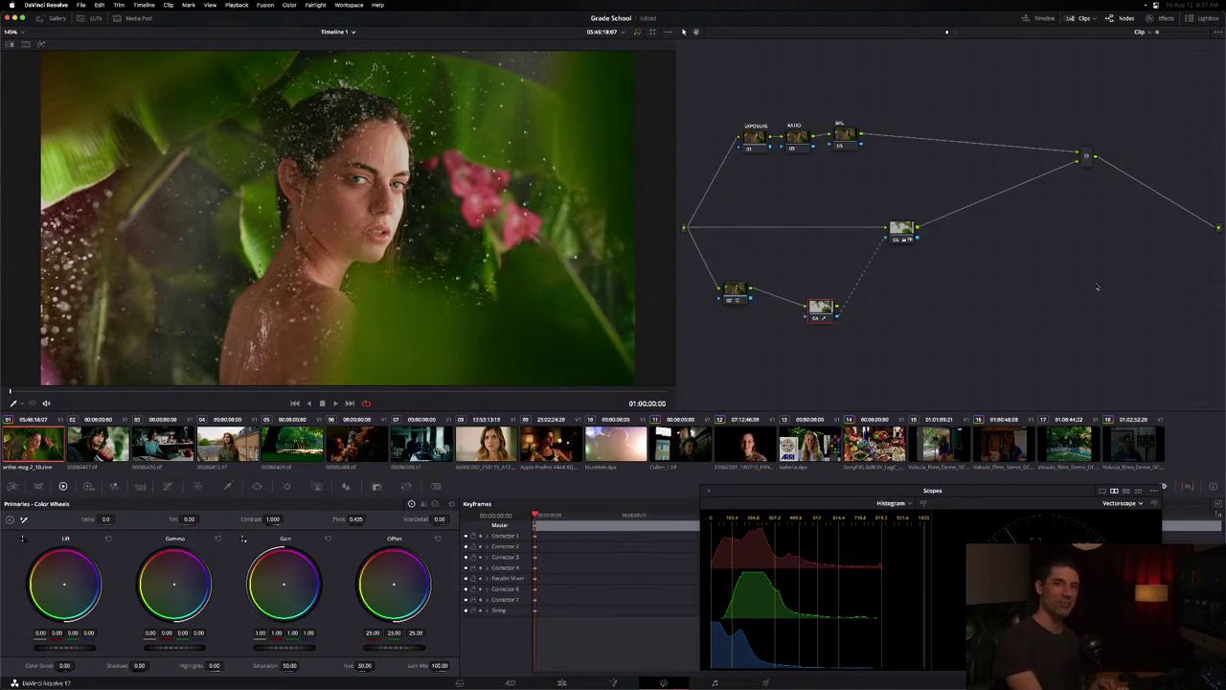
key("super+Tab")
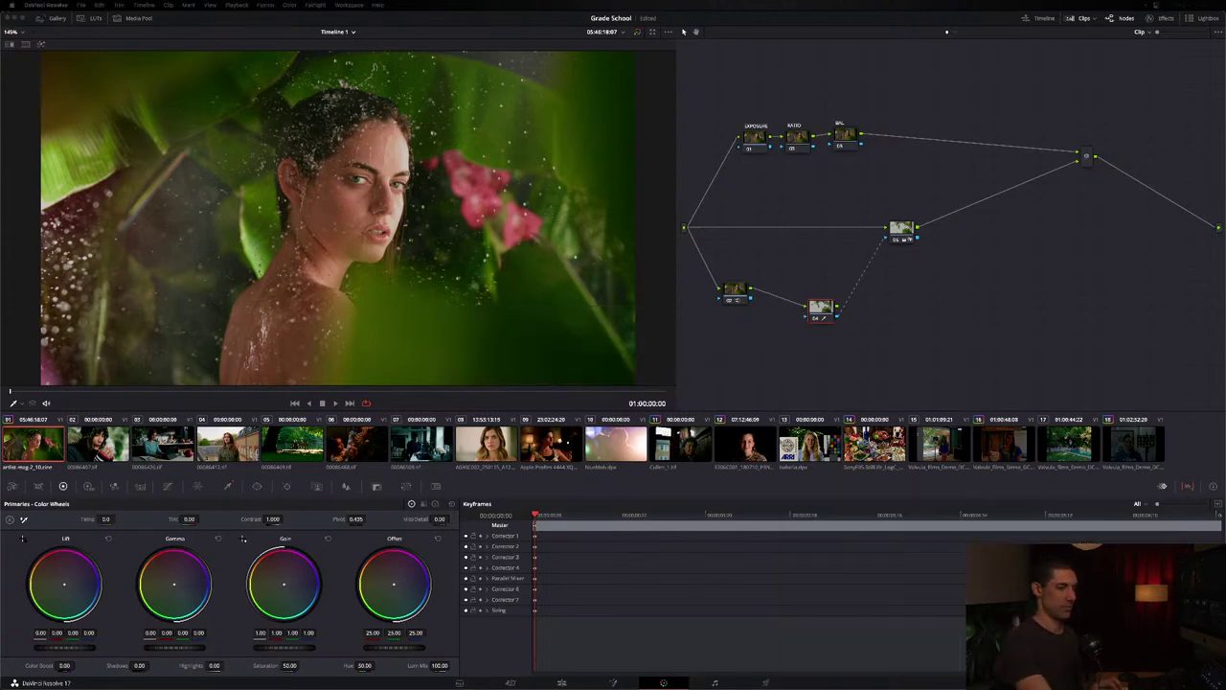
key("super+Tab")
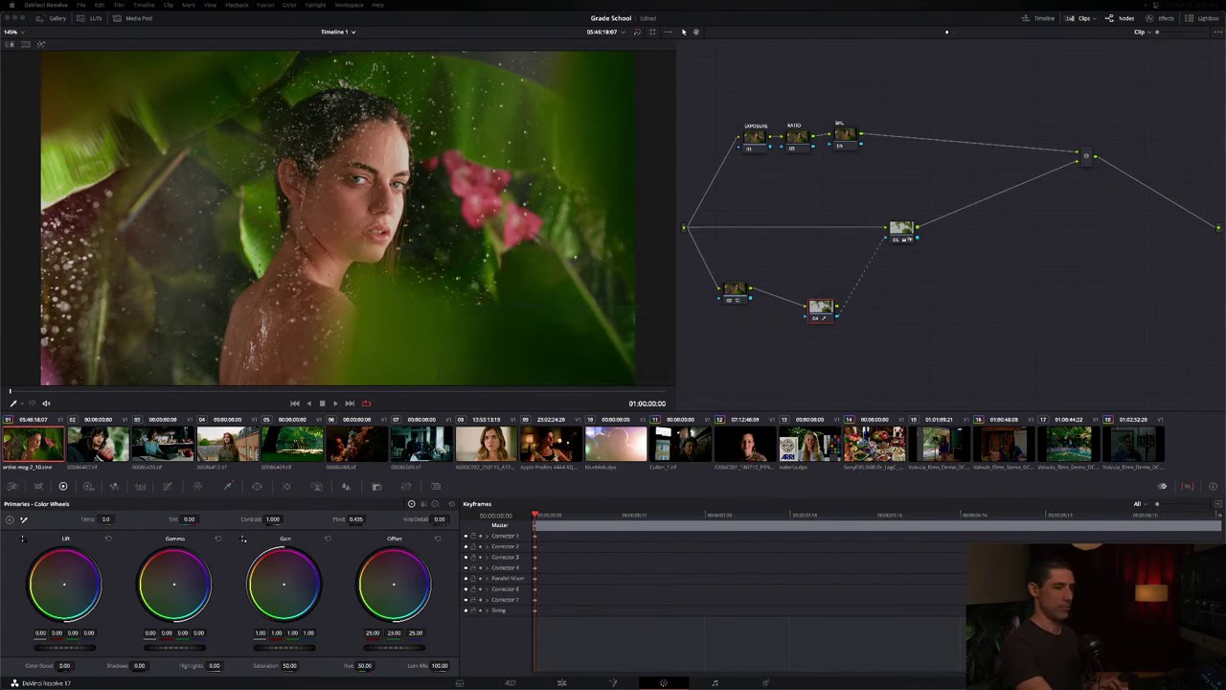